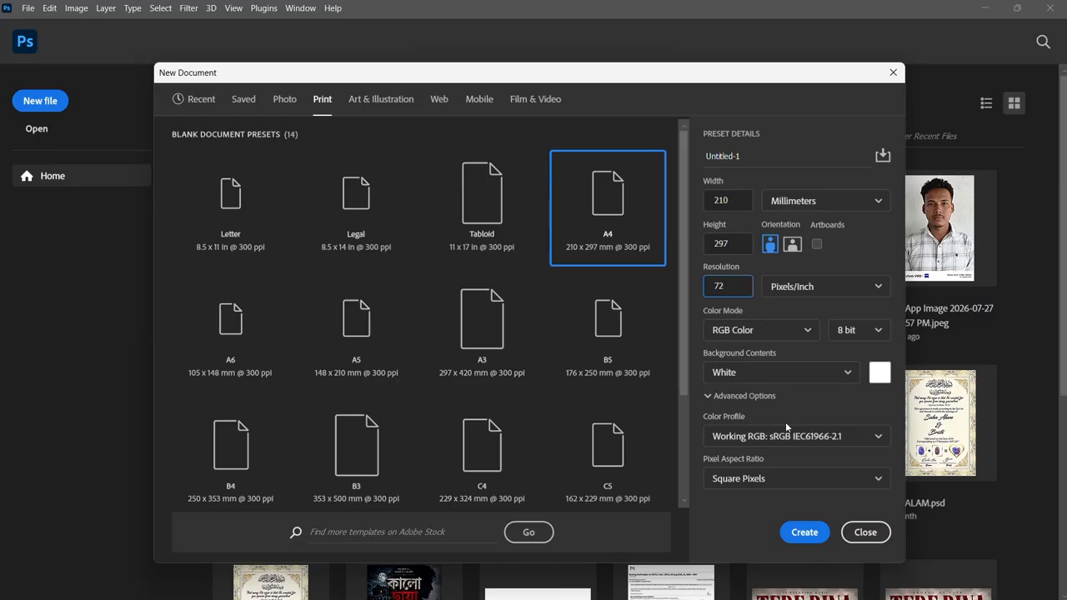
Create a portrait A4 document of 210 × 297 mm at 72 pixels/inch in RGB Color with a white background
left_click(807, 536)
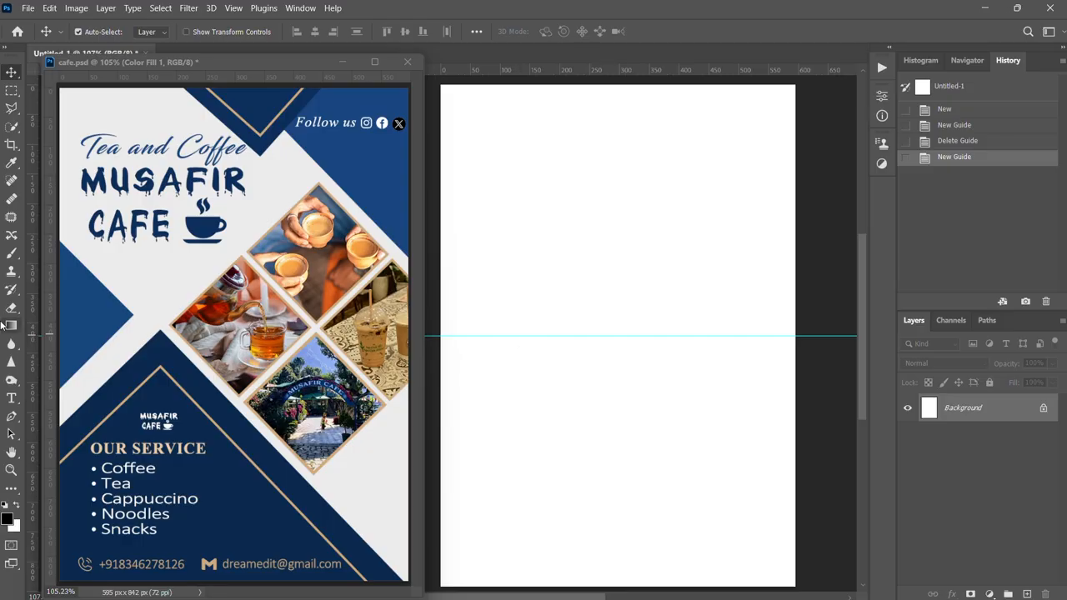
Draw a rectangle about 554 × 376 px with the Rectangle Tool, starting where the horizontal guide meets the page's left edge
left_click(11, 490)
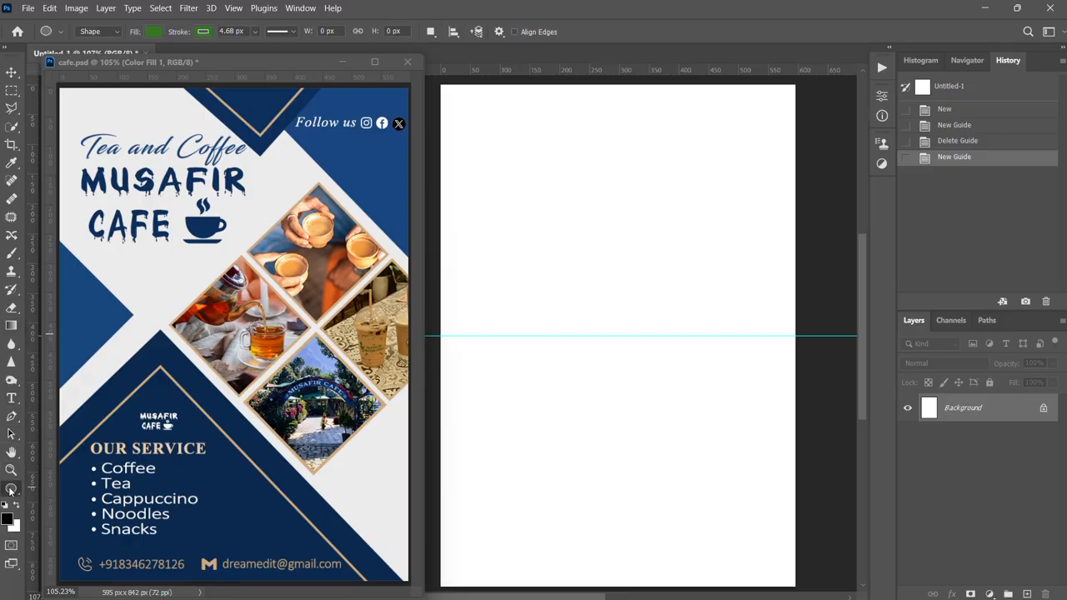
left_click(11, 490)
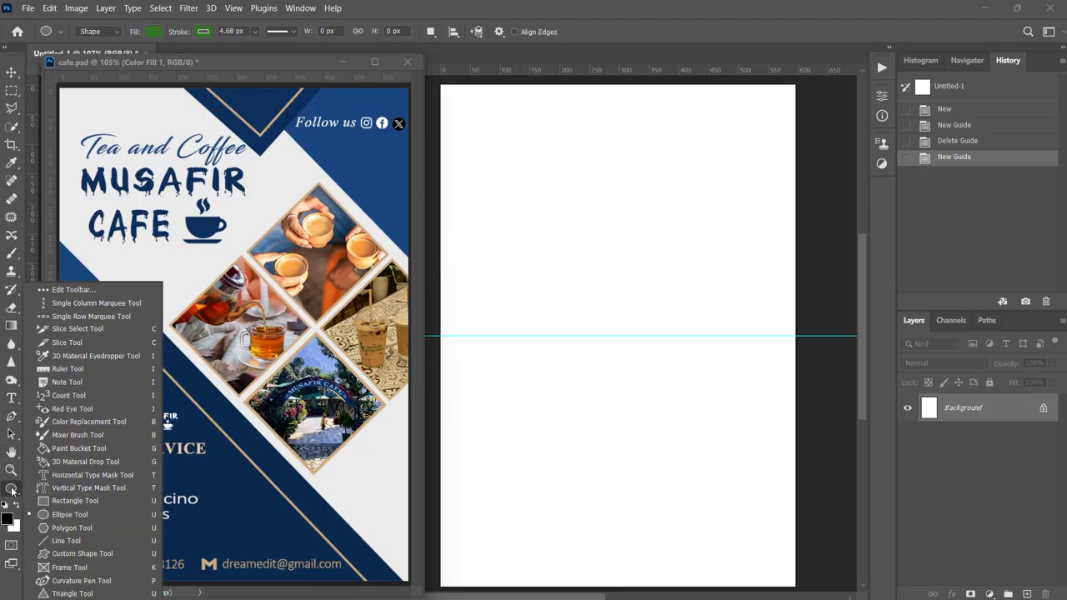
left_click(57, 500)
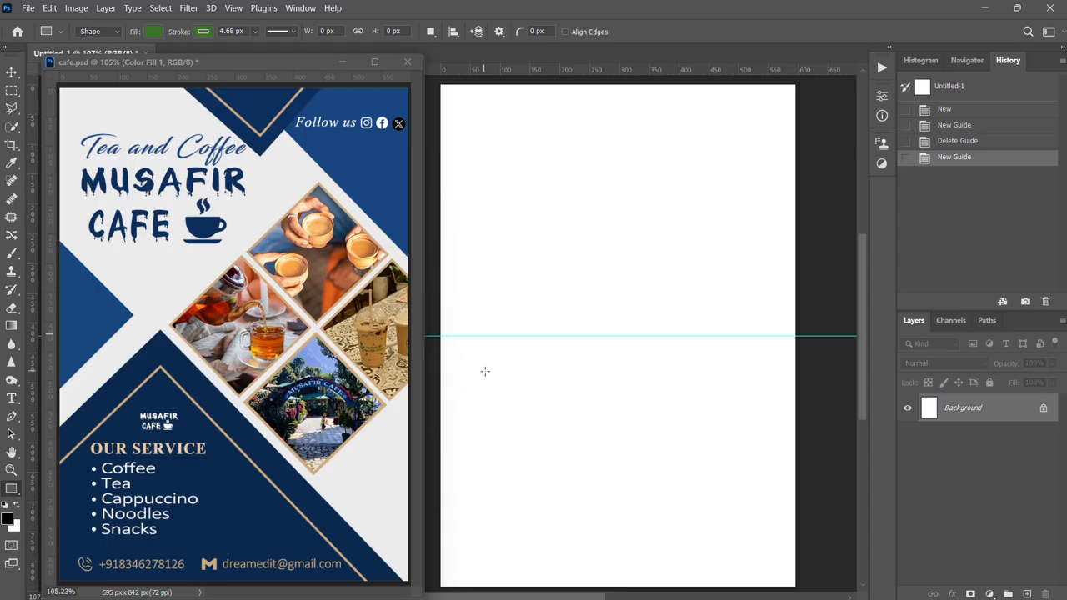
left_click_drag(441, 336, 769, 559)
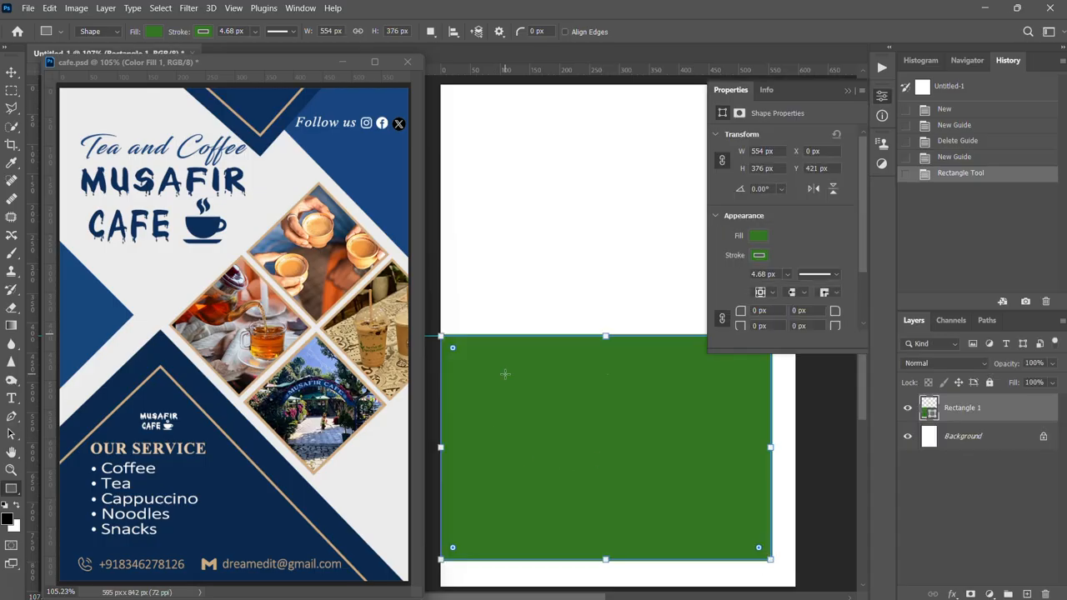
Fill the rectangle with the dark navy blue from the recently used colors
left_click(757, 237)
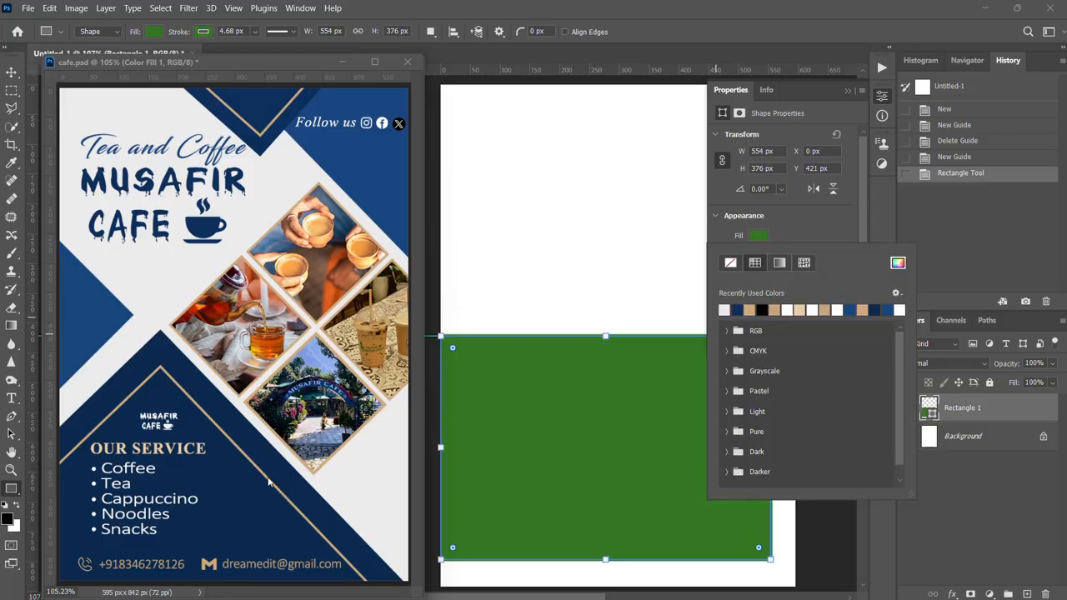
left_click(738, 310)
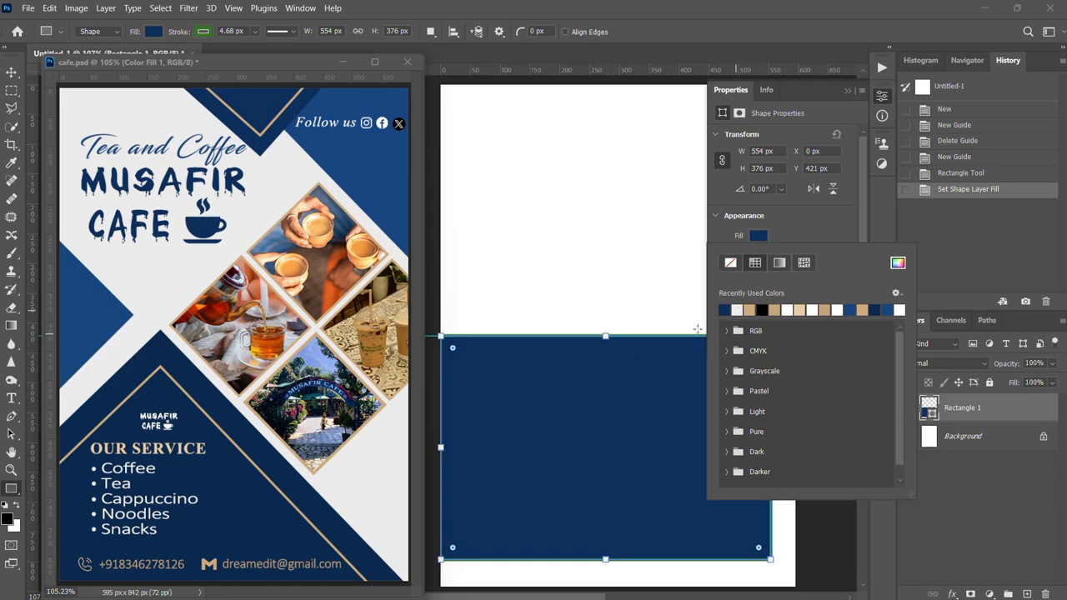
left_click(848, 89)
left_click(848, 89)
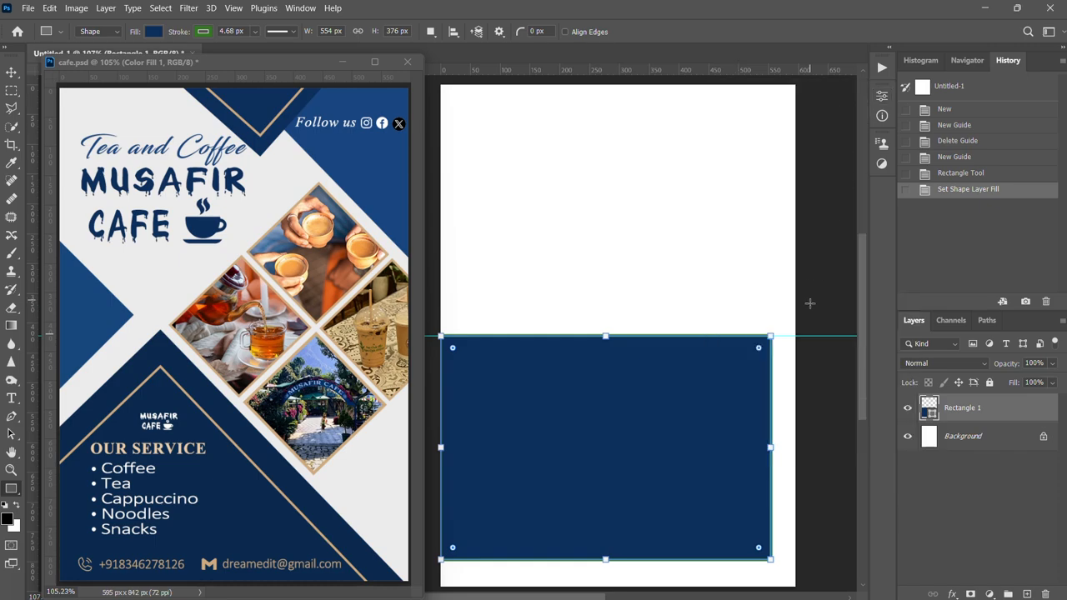
Rotate the navy rectangle about 50° and enlarge it to about 697 × 561 px so it covers the page's lower part as a peak
left_click_drag(781, 333, 706, 513)
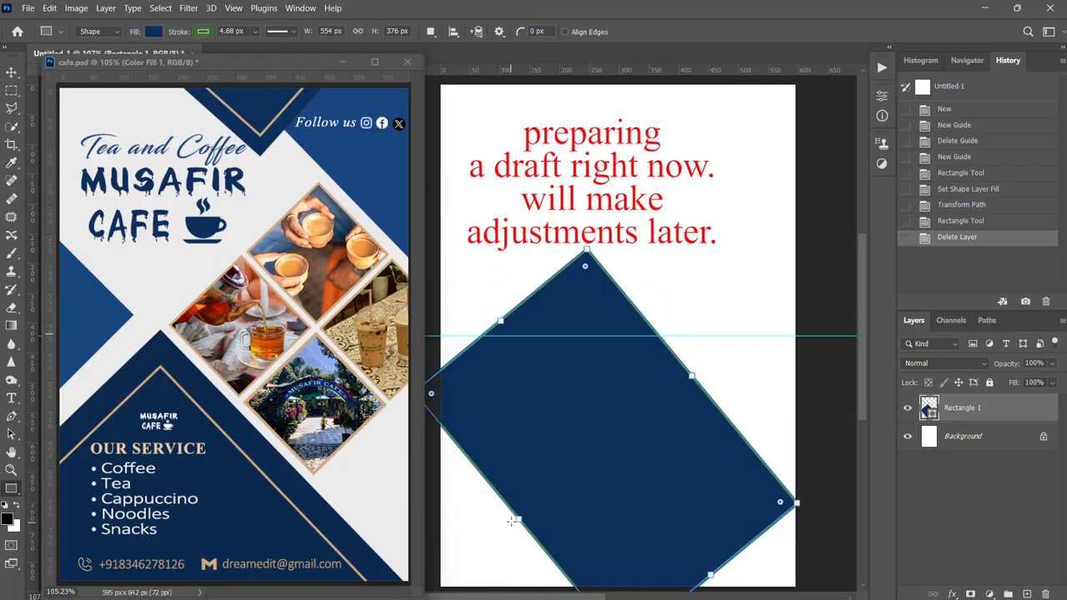
mouse_move(439, 583)
left_mouse_down()
mouse_move(475, 557)
mouse_move(436, 590)
left_mouse_up()
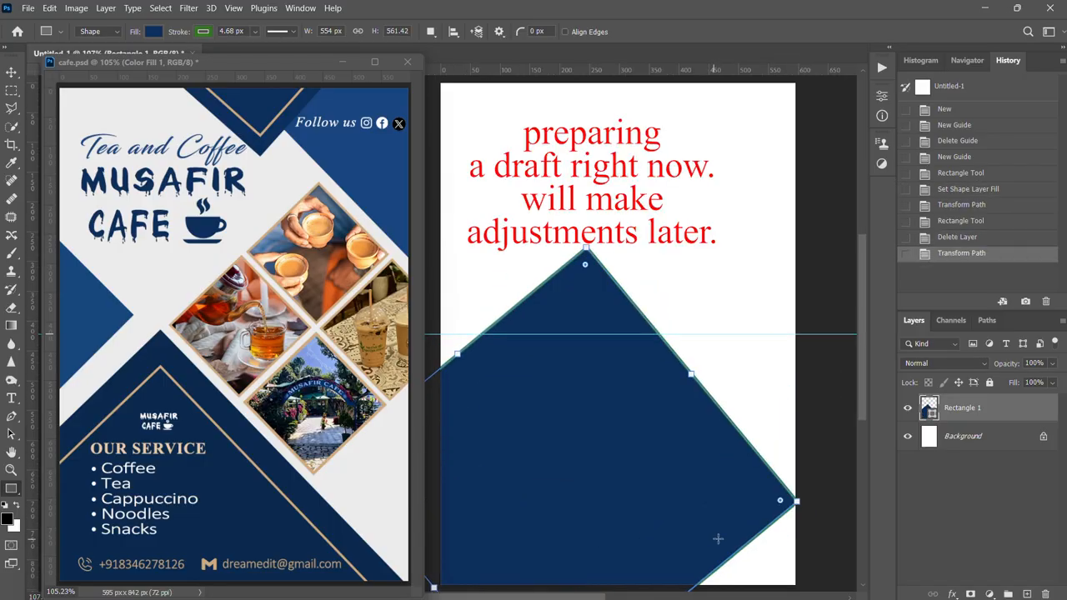
scroll(742, 528, "down", 2)
left_click_drag(668, 564, 720, 597)
scroll(622, 491, "up", 2)
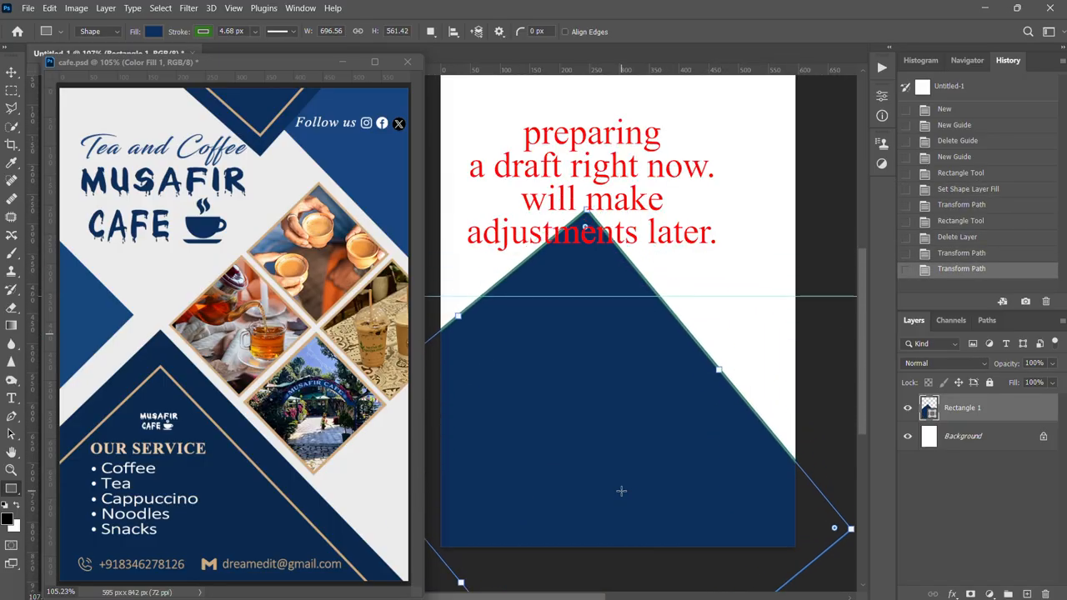
scroll(617, 477, "down", 2)
scroll(612, 468, "up", 2)
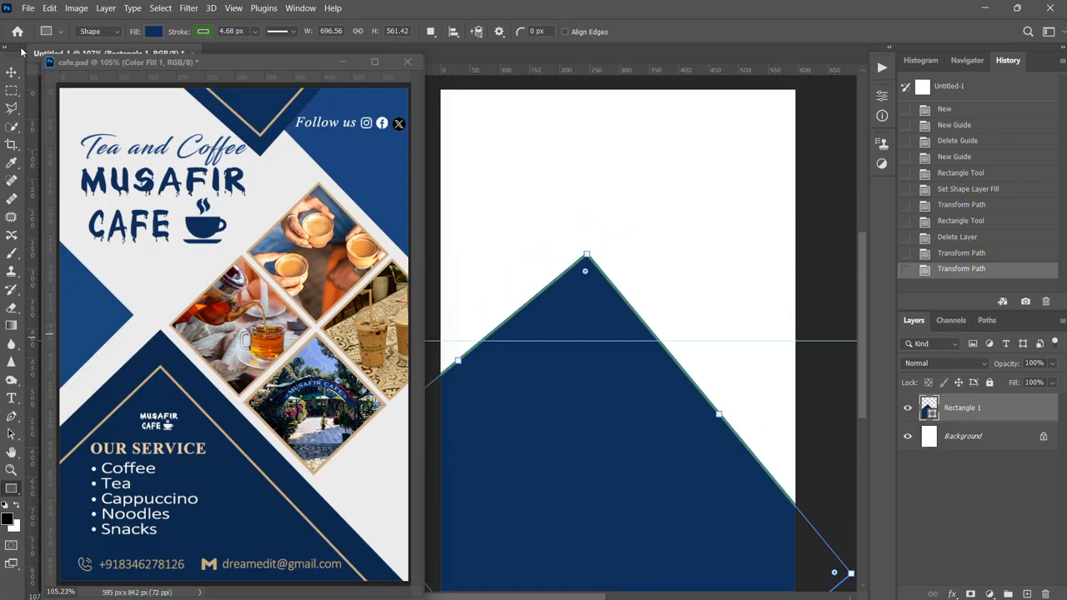
Move the navy shape down until its peak touches the horizontal guide
left_click(12, 72)
left_click_drag(601, 423, 642, 461)
scroll(629, 471, "down", 2)
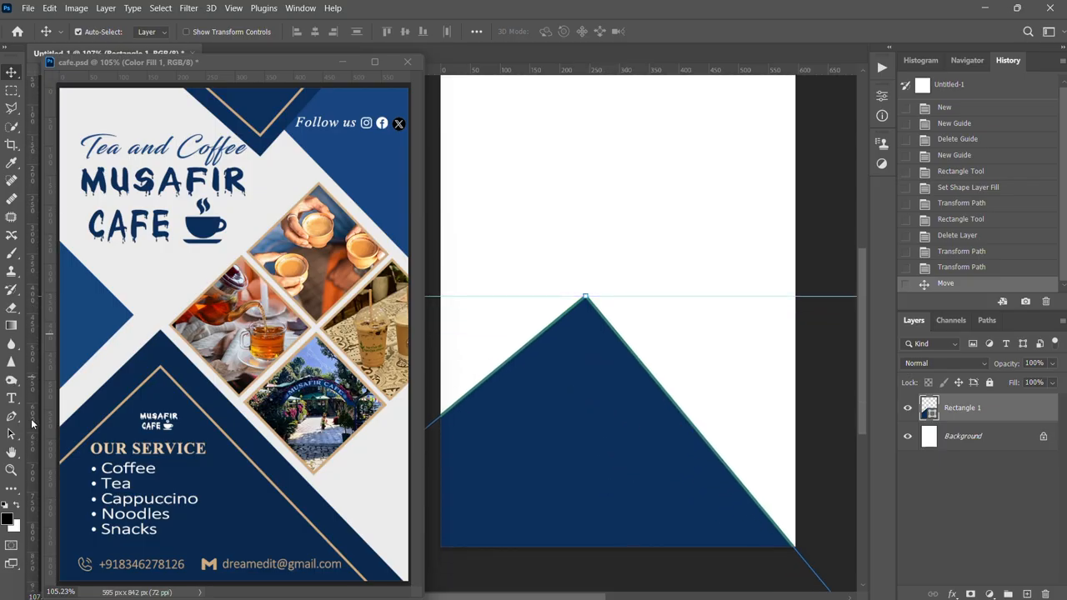
Remove the green stroke from the navy shape
key("u")
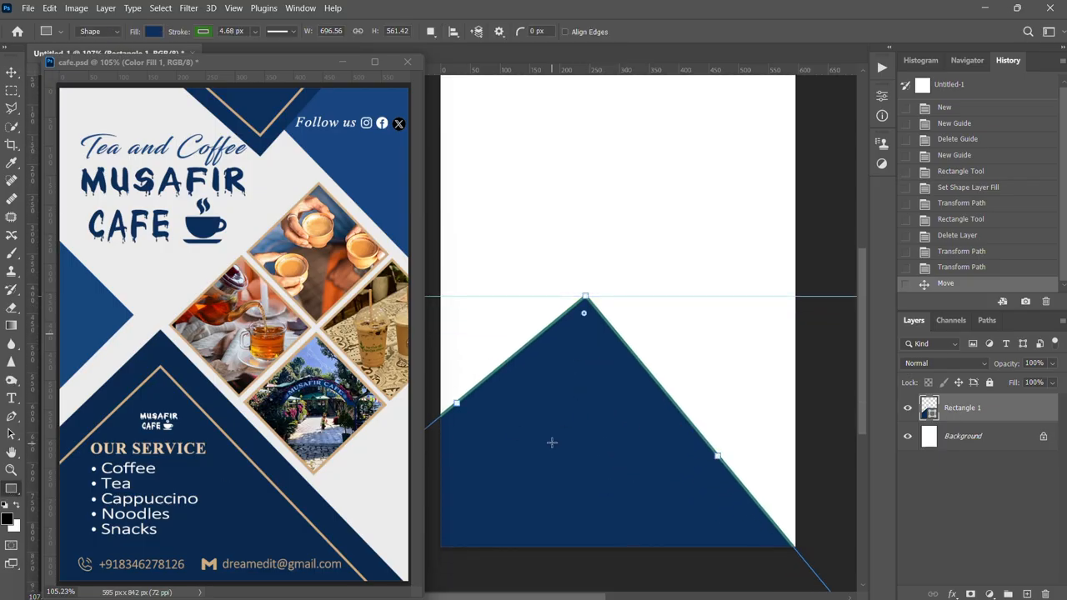
left_click(882, 94)
left_click(757, 257)
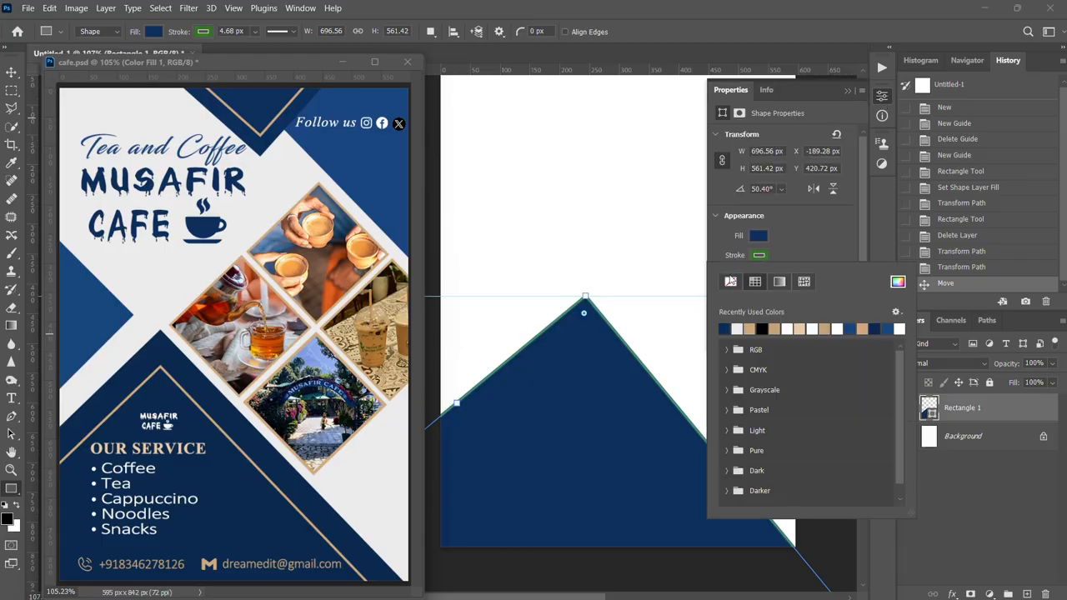
left_click(730, 282)
Shift the navy shape horizontally to X about -185 px so its slanted edge meets the page's lower-right corner
left_click(10, 74)
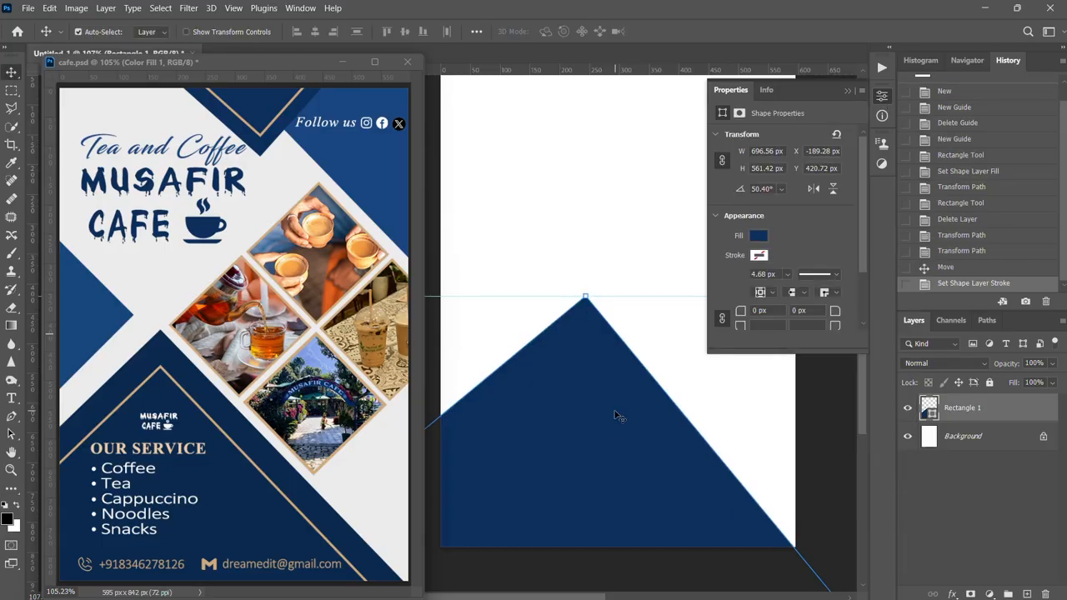
left_click_drag(615, 414, 611, 442)
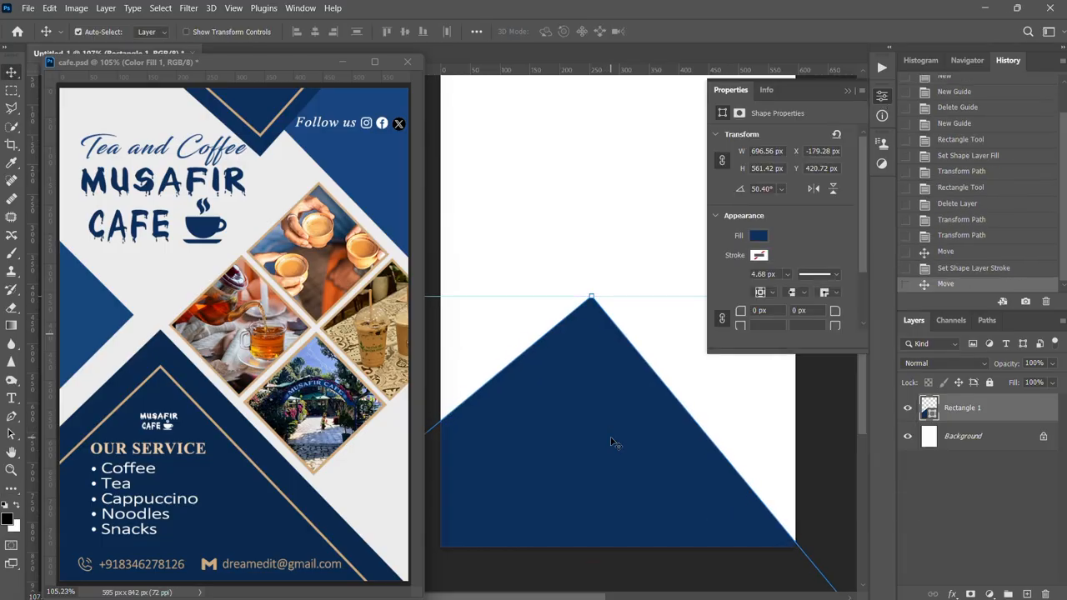
key("Left")
key("Left")
key("Left")
key("Left")
key("Left")
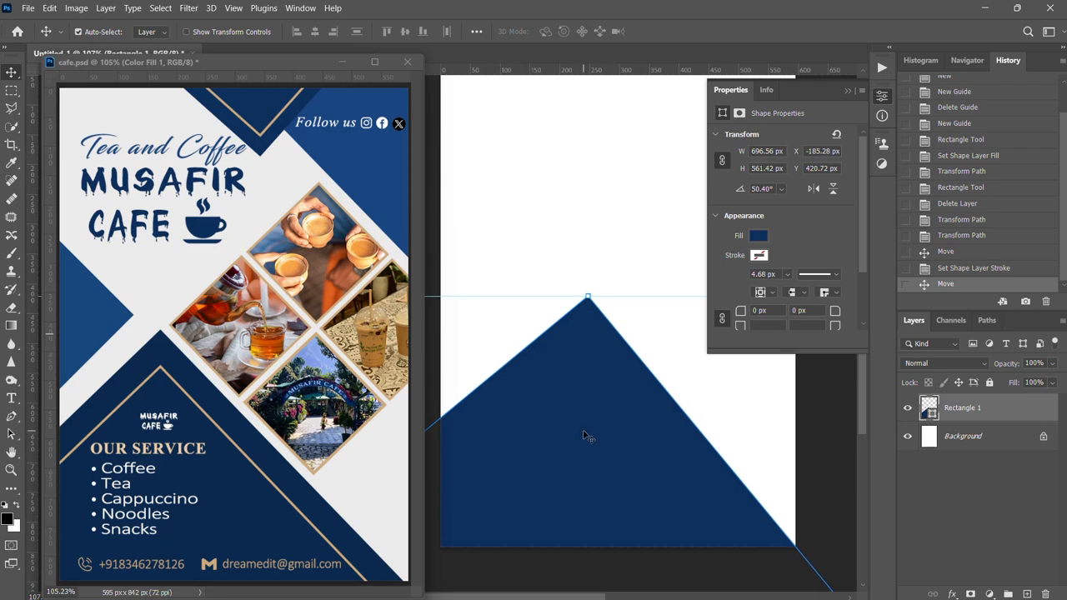
scroll(588, 436, "up", 3)
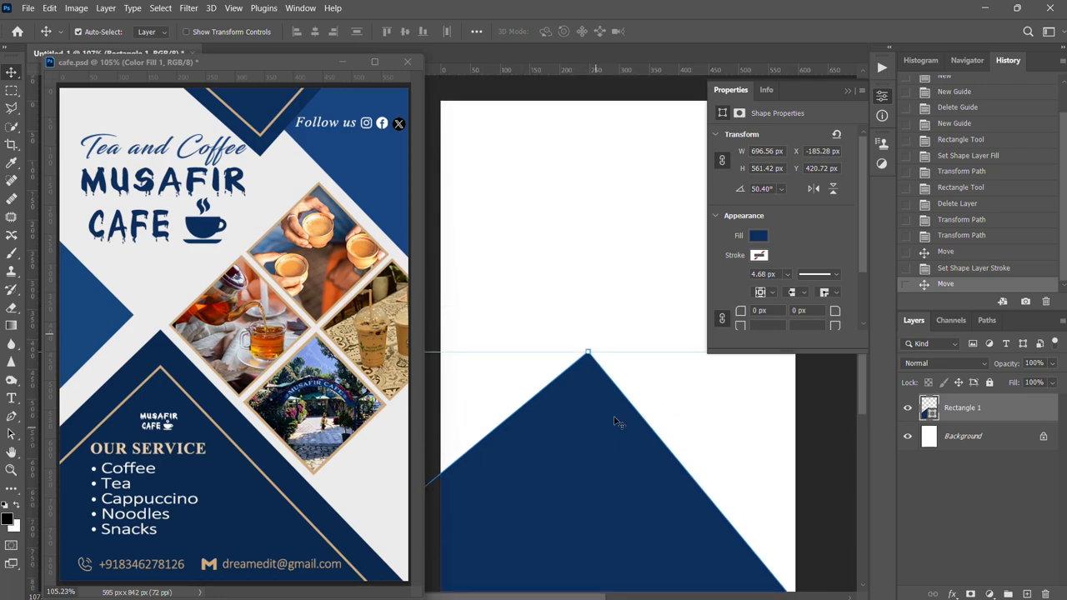
left_click(846, 91)
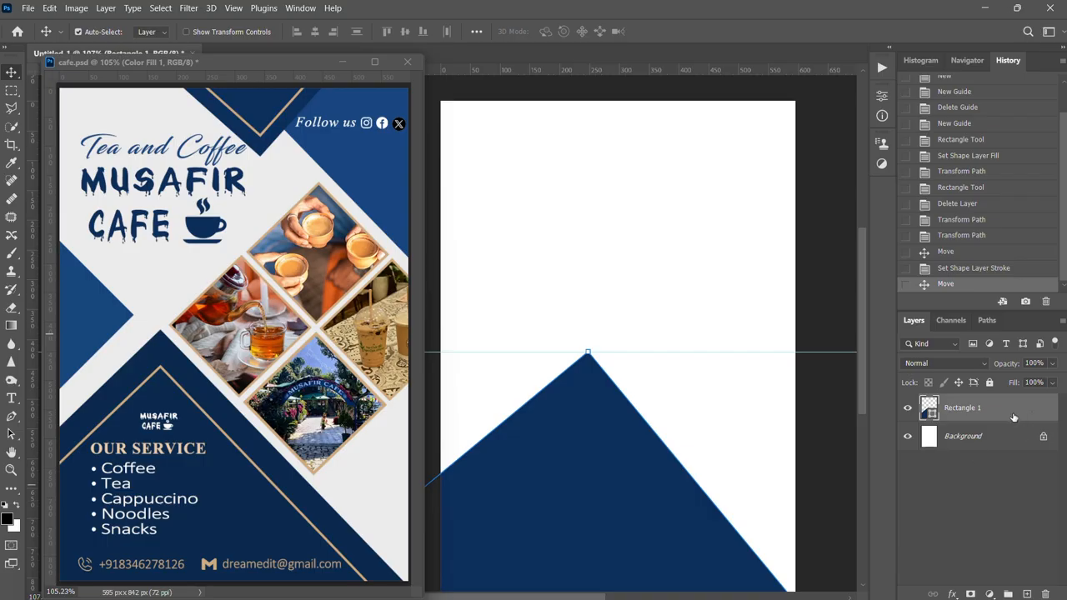
Duplicate the navy shape's layer and offset the copy about 70 px down and 4 px left
left_click_drag(1014, 417, 1027, 594)
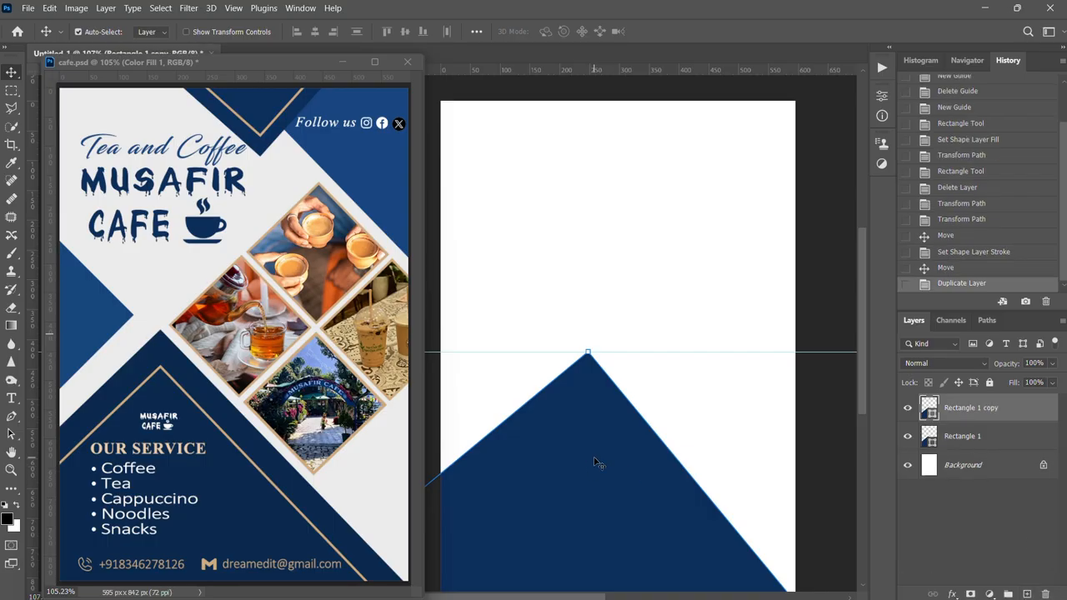
left_click_drag(595, 461, 595, 500)
key("Down")
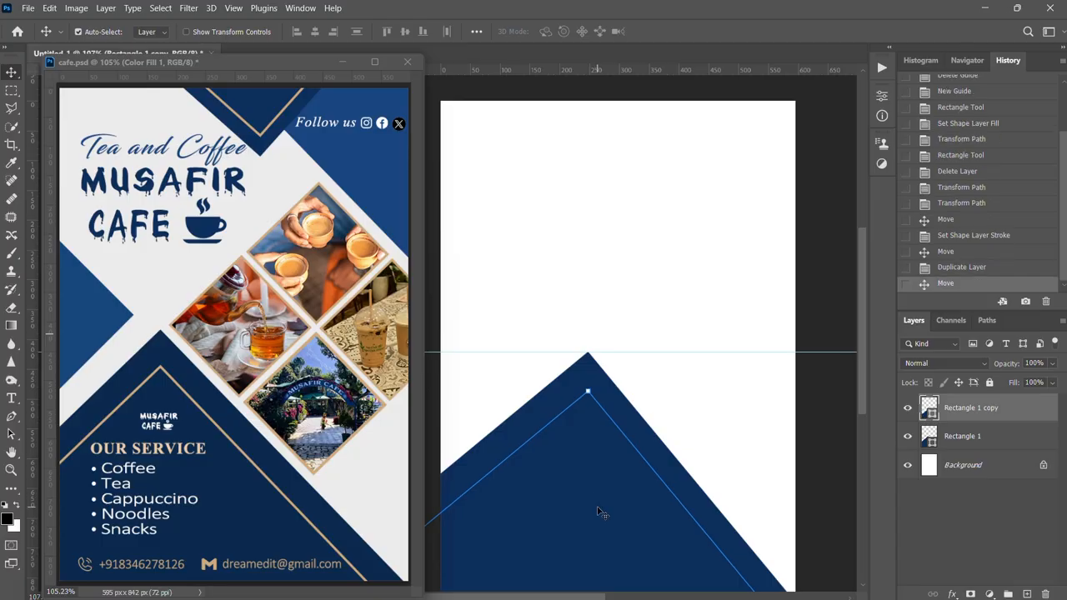
key("Left")
key("Left")
key("Down")
key("Down")
key("Left")
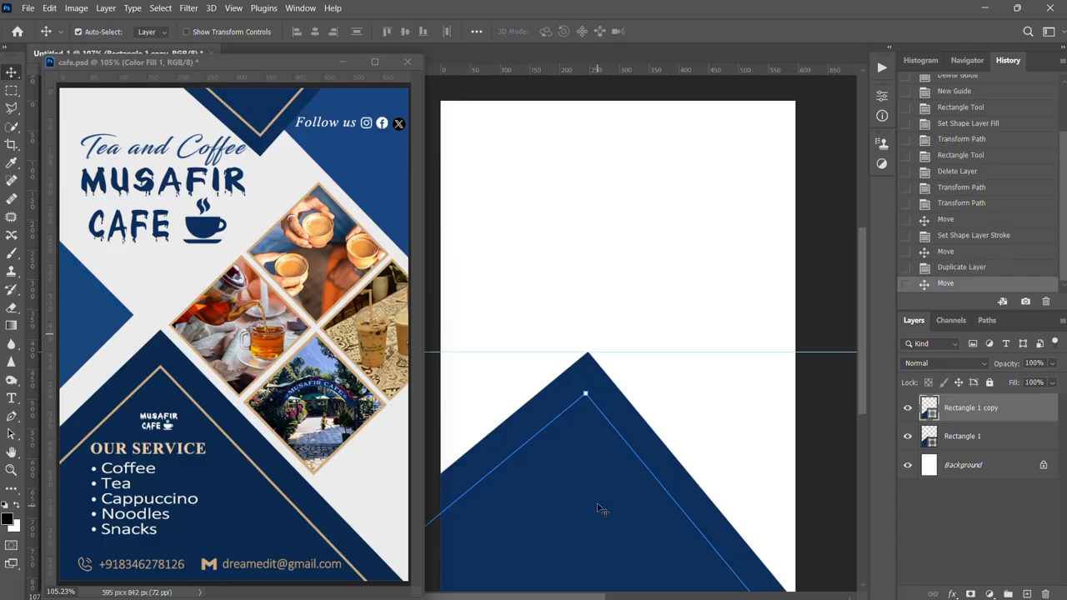
Give the duplicated shape no fill and a tan stroke from the recently used colors
left_click(882, 95)
left_click(760, 240)
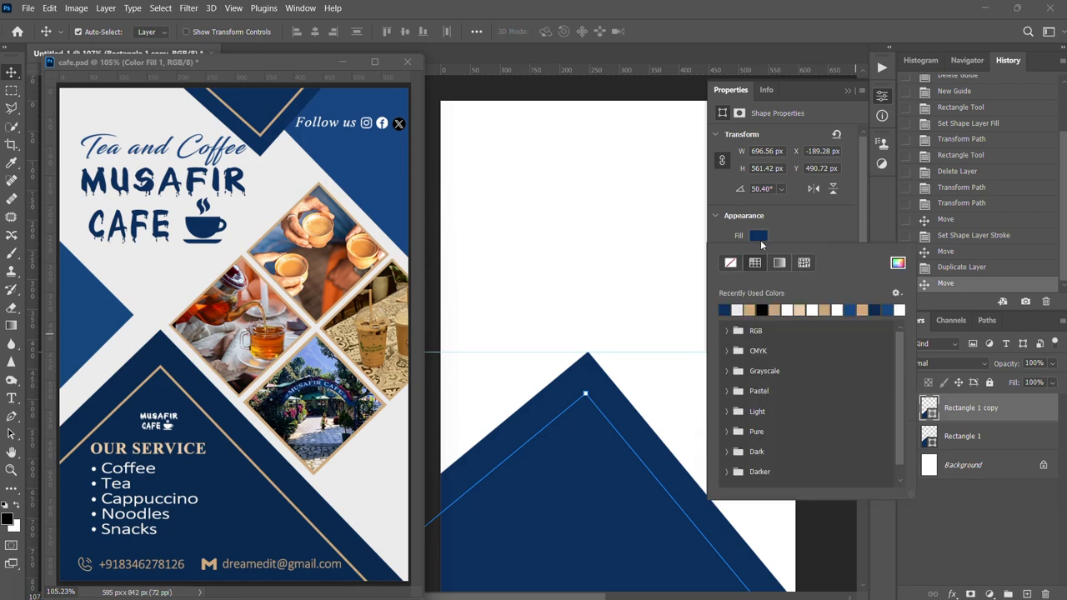
left_click(729, 264)
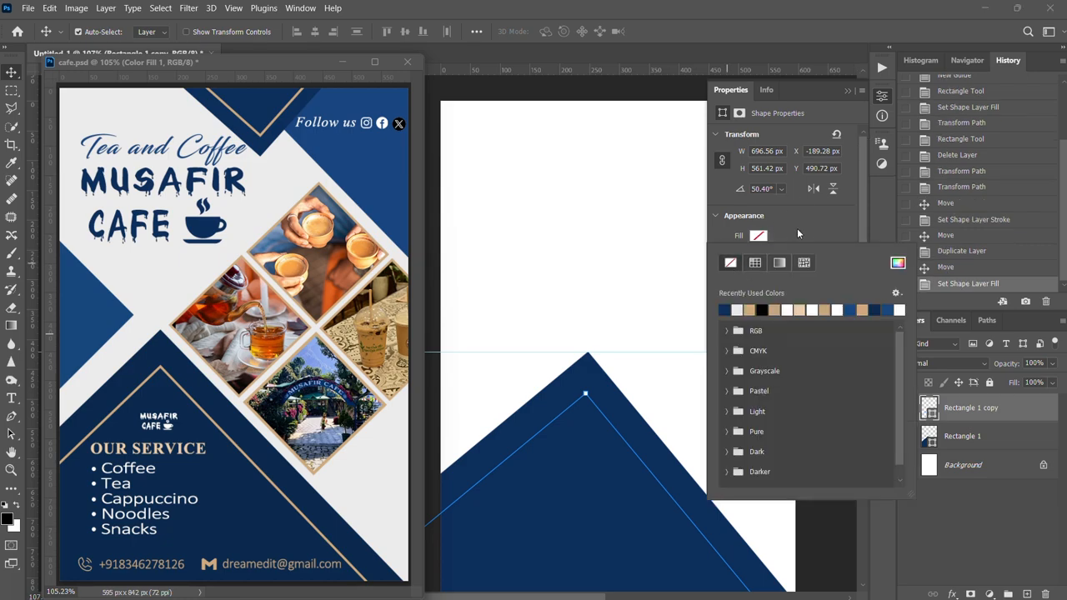
left_click(758, 255)
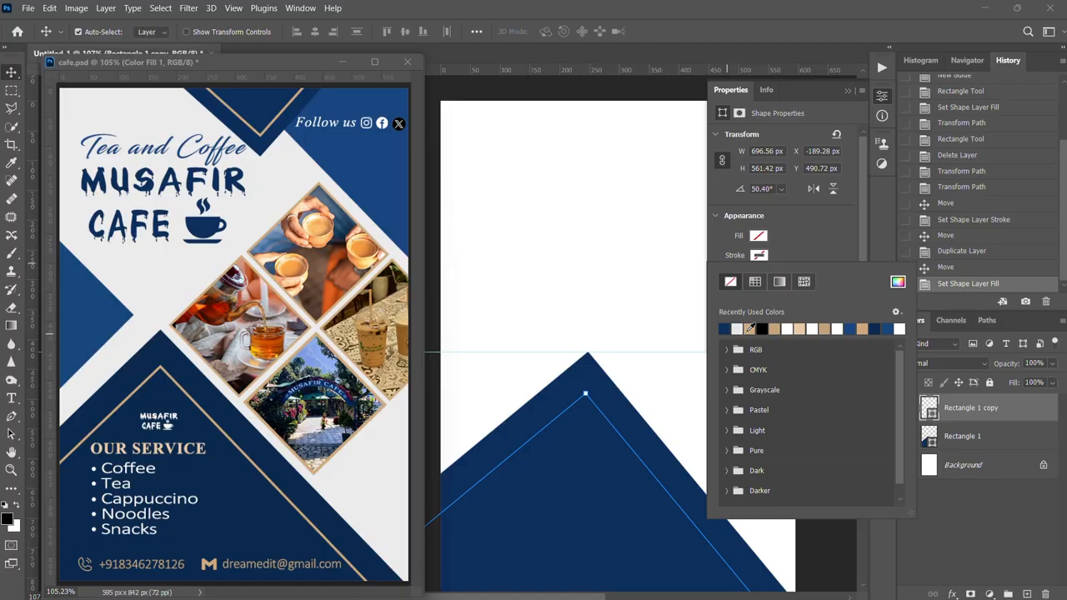
left_click(749, 329)
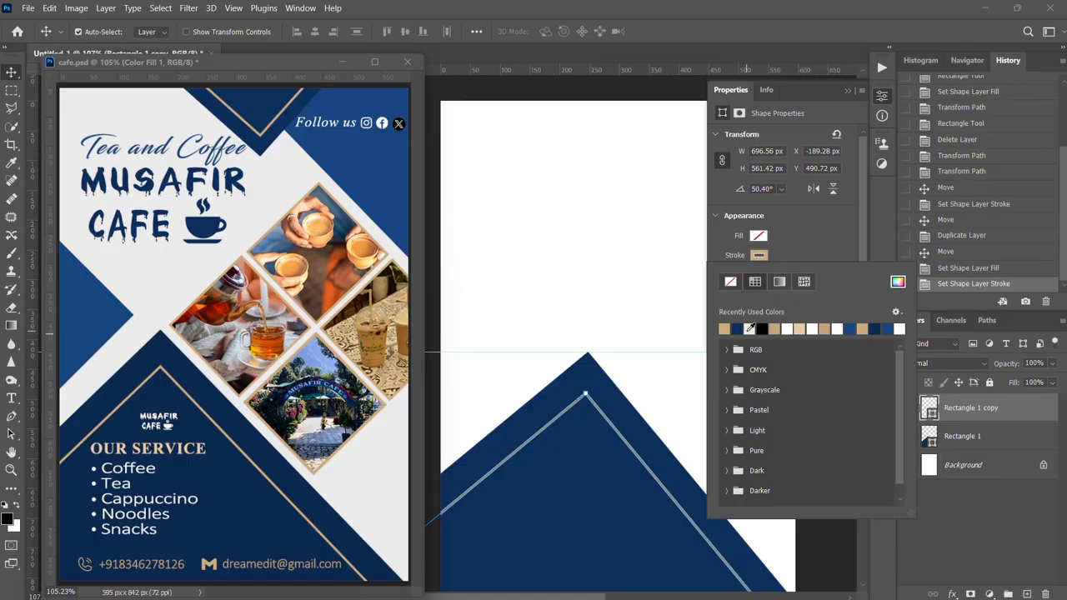
left_click(817, 227)
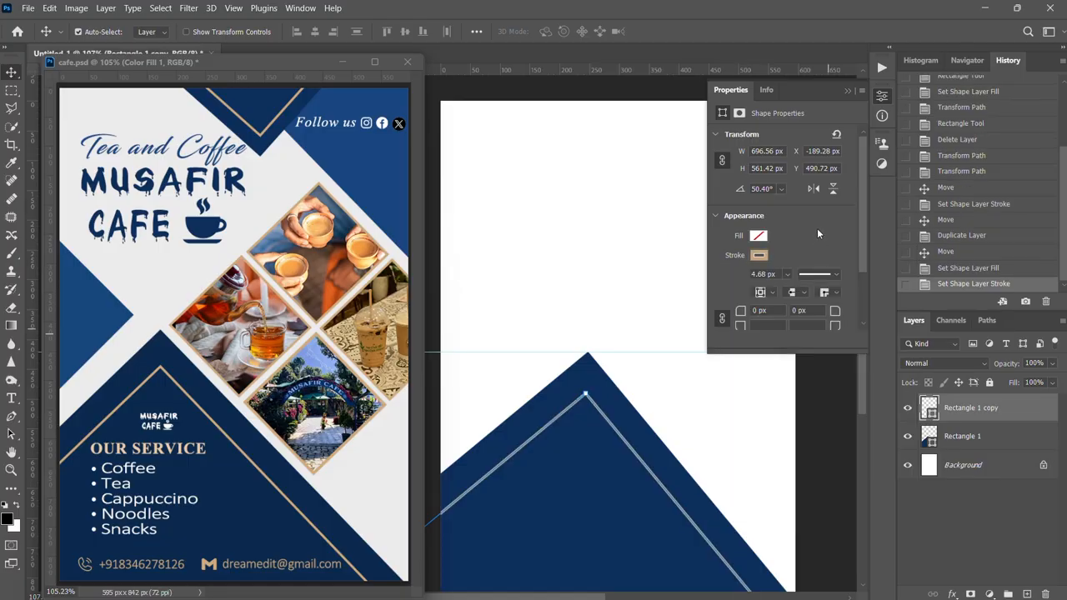
Set the tan outline's stroke width to 4 px and deselect the layer
left_click(762, 276)
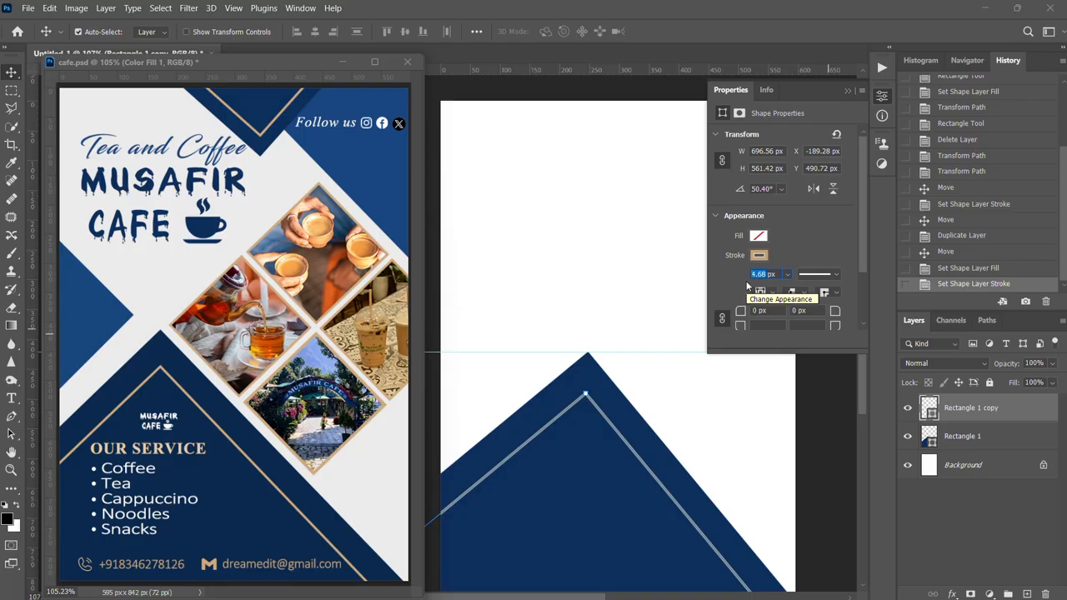
type("4")
key("Return")
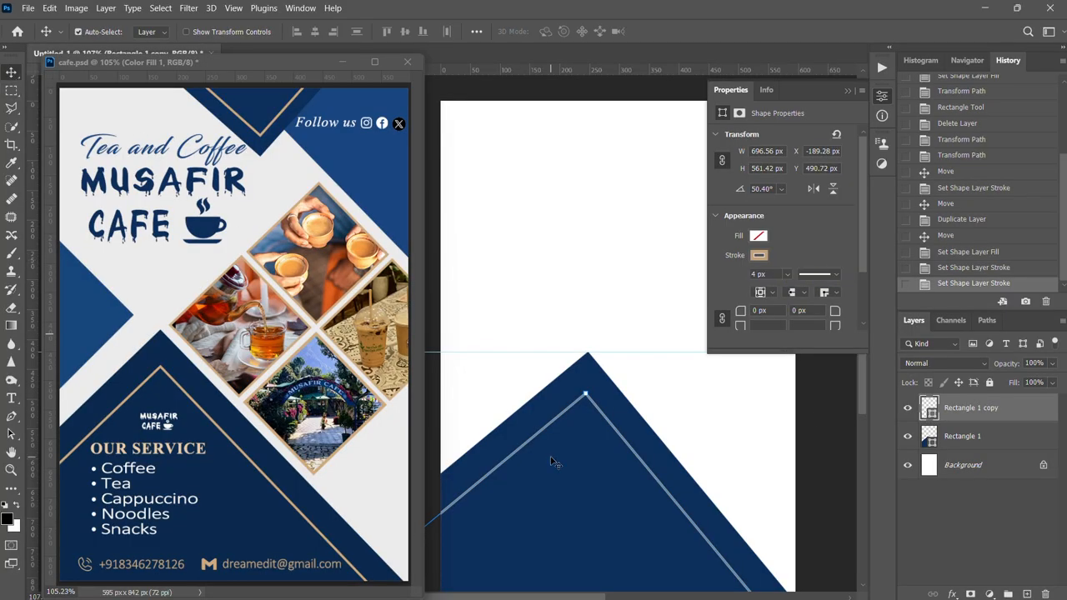
left_click(969, 497)
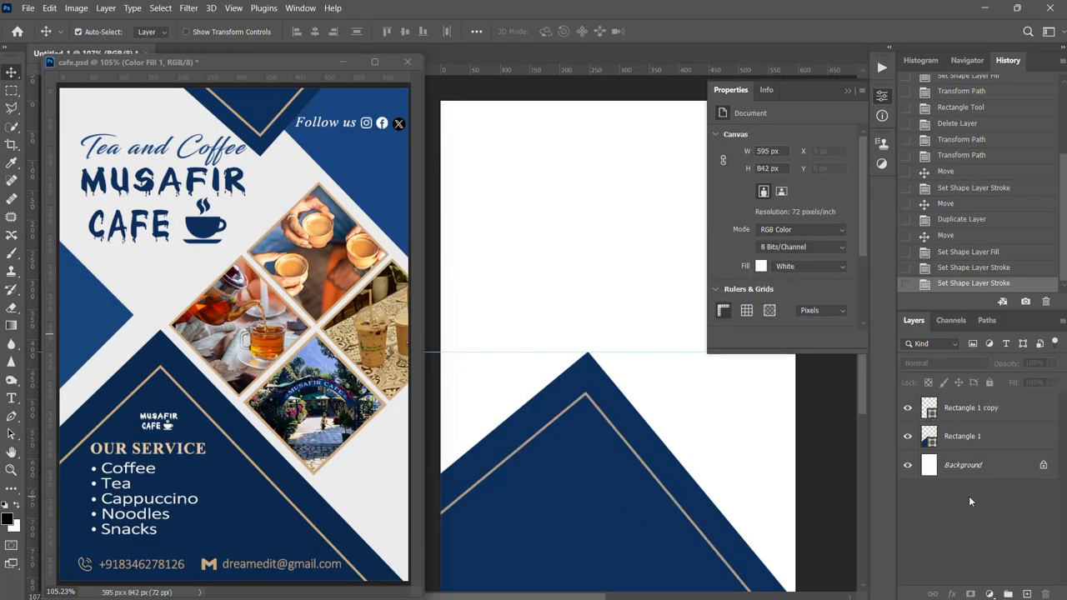
left_click(847, 88)
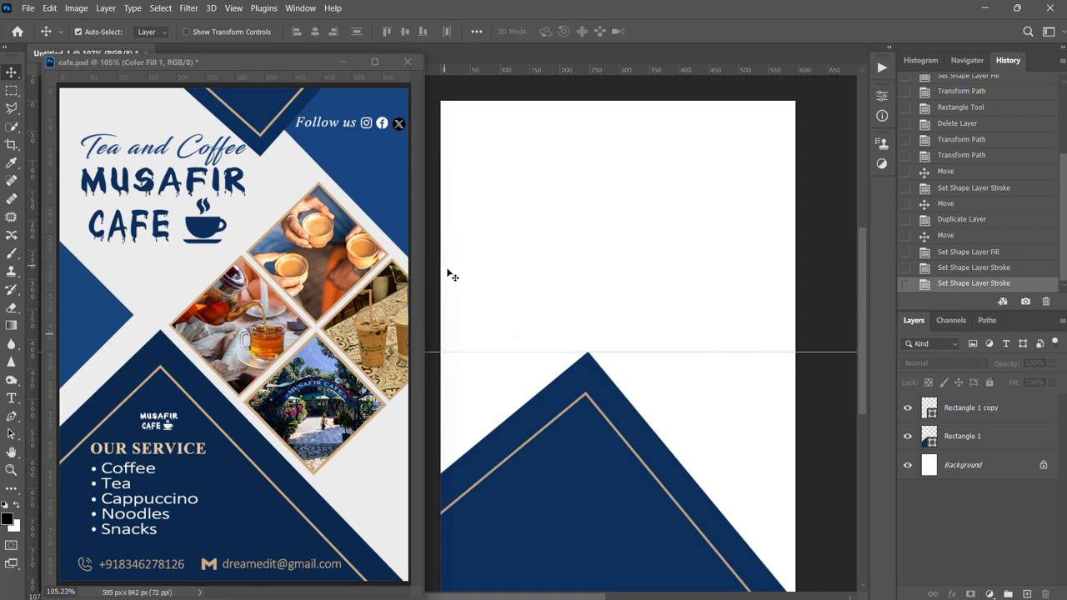
Add a new layer and draw a near-square rectangle about 257 × 264 px in the page's upper-left area
left_click(9, 491)
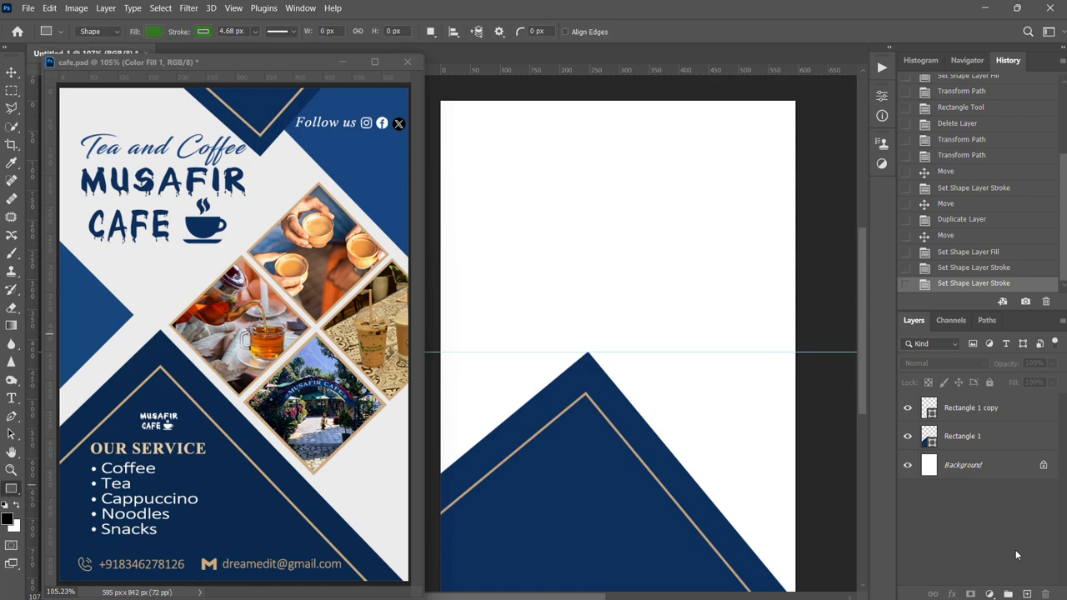
left_click(1026, 593)
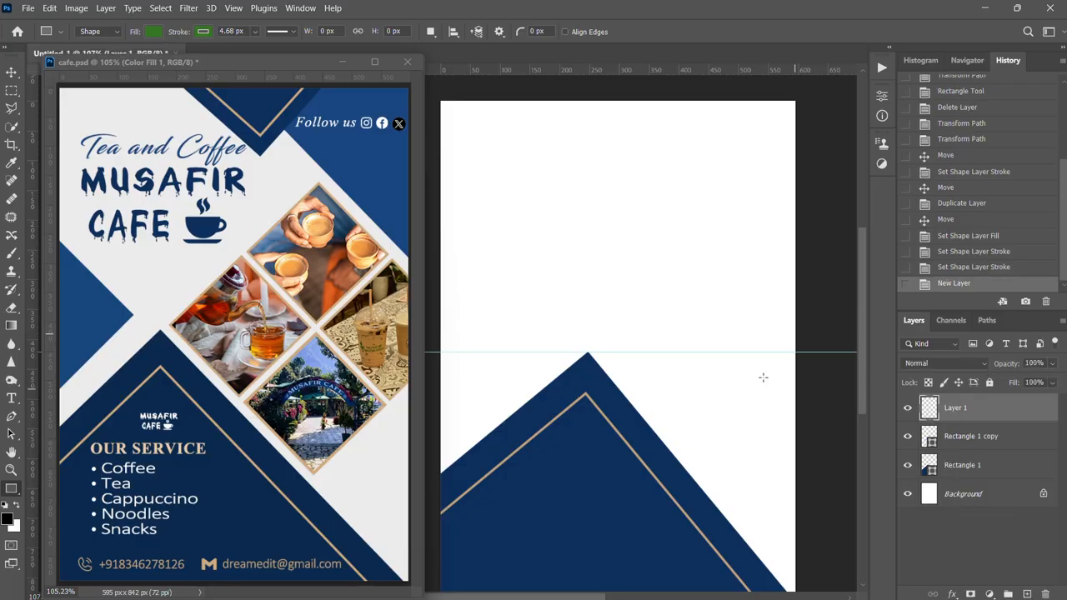
left_click_drag(476, 167, 626, 319)
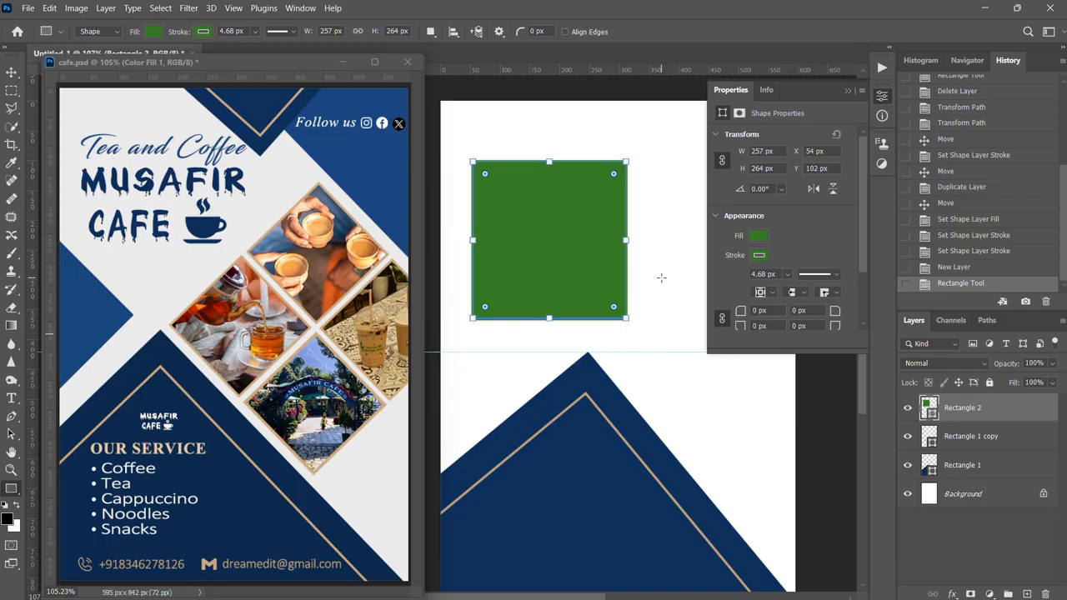
Remove the green rectangle's stroke and fill it with medium blue from the recently used colors
left_click(759, 255)
left_click(731, 281)
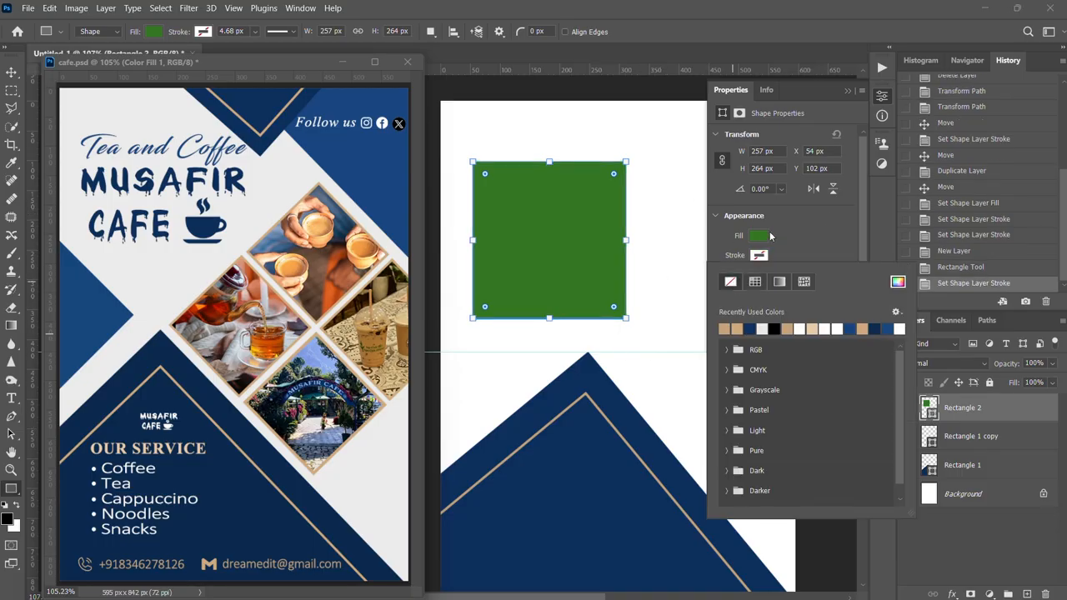
left_click(760, 237)
left_click(850, 309)
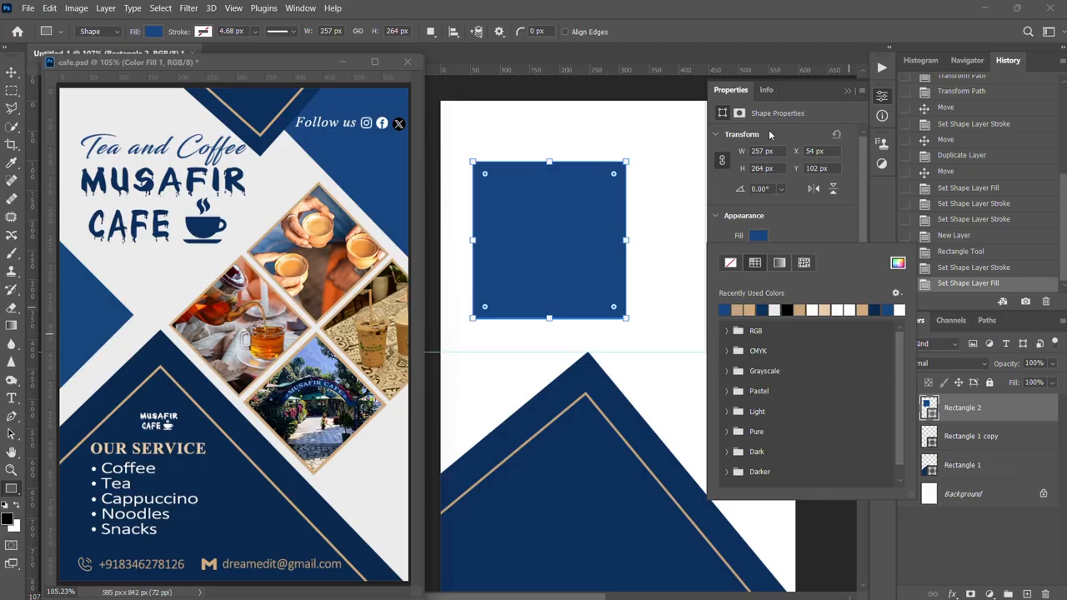
left_click(848, 90)
Rotate the medium-blue rectangle into an upright diamond and move it partly off the page's left edge
left_click_drag(637, 156, 659, 238)
left_click_drag(596, 216, 614, 328)
left_click_drag(689, 352, 689, 359)
left_click(12, 72)
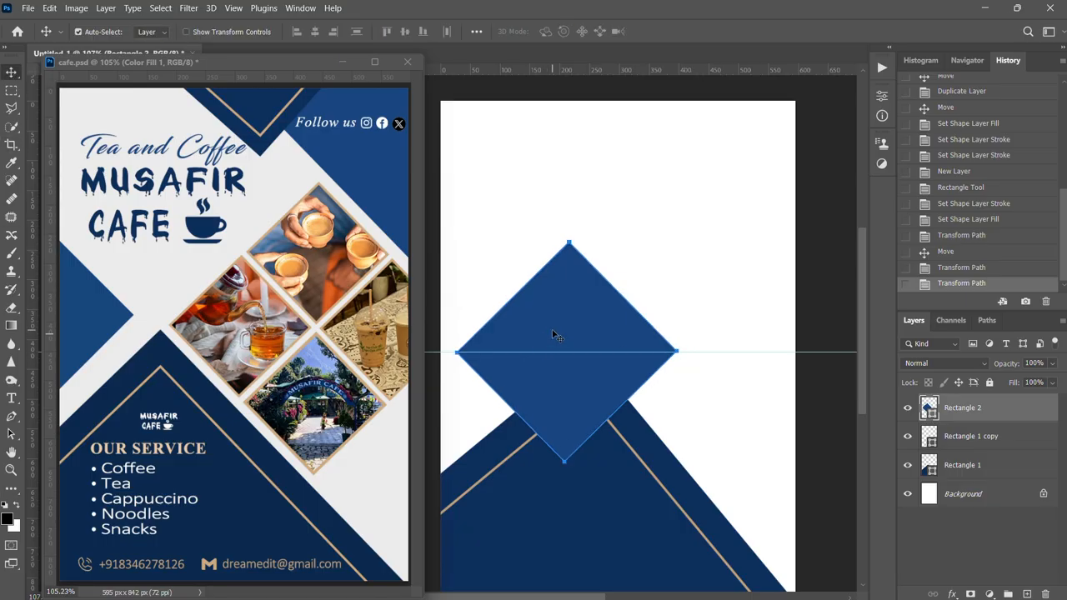
mouse_move(555, 334)
left_mouse_down()
mouse_move(446, 333)
mouse_move(463, 317)
mouse_move(456, 312)
left_mouse_up()
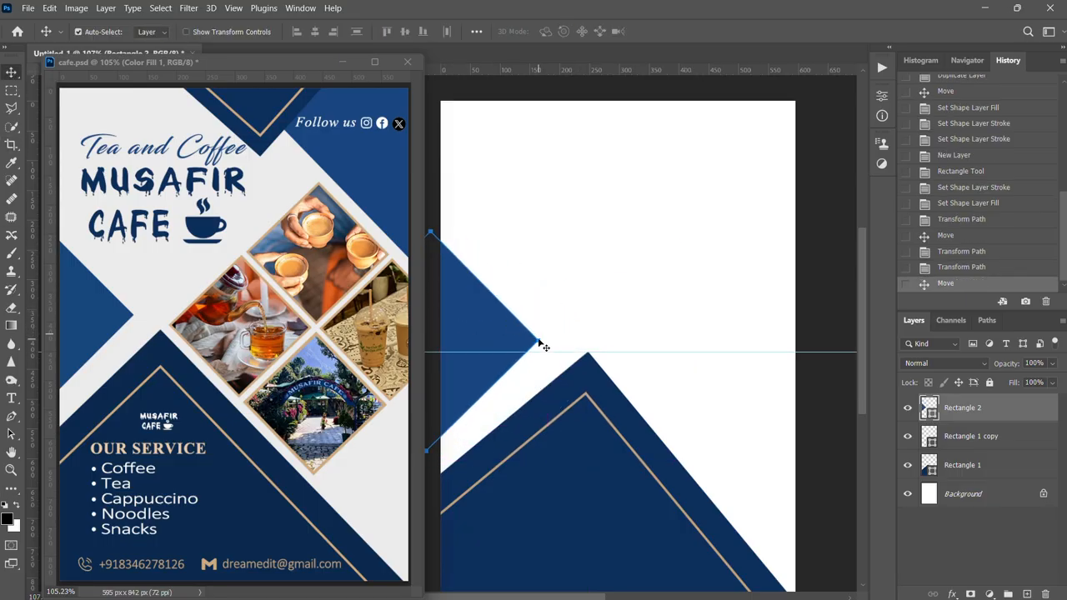
Stretch the medium-blue diamond to about 456 × 408 px and reposition it so only its right-hand point shows at the page's left edge
left_click(10, 490)
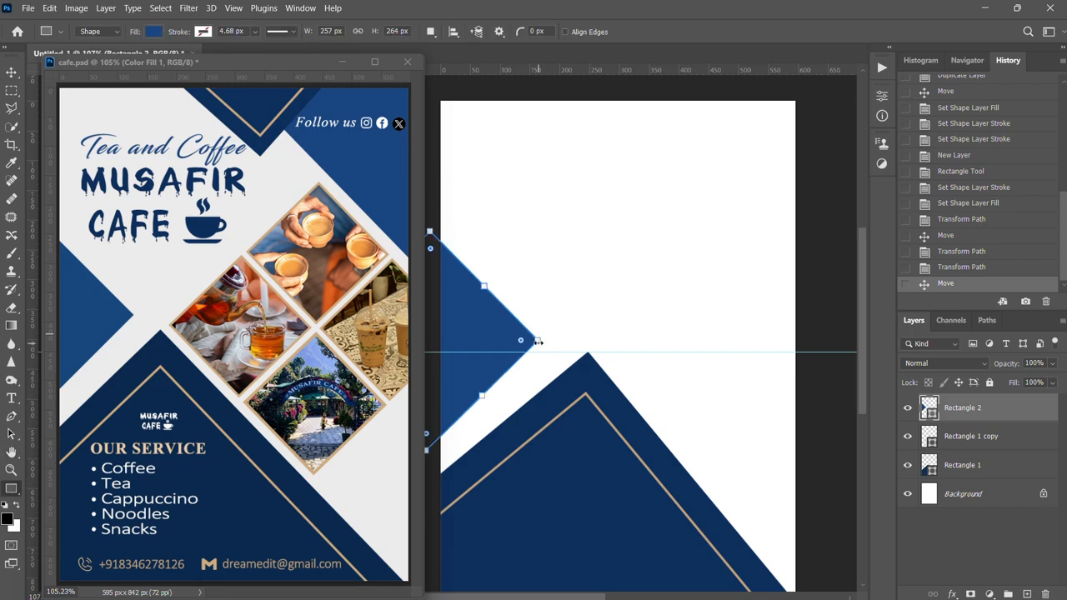
left_click_drag(538, 342, 590, 338)
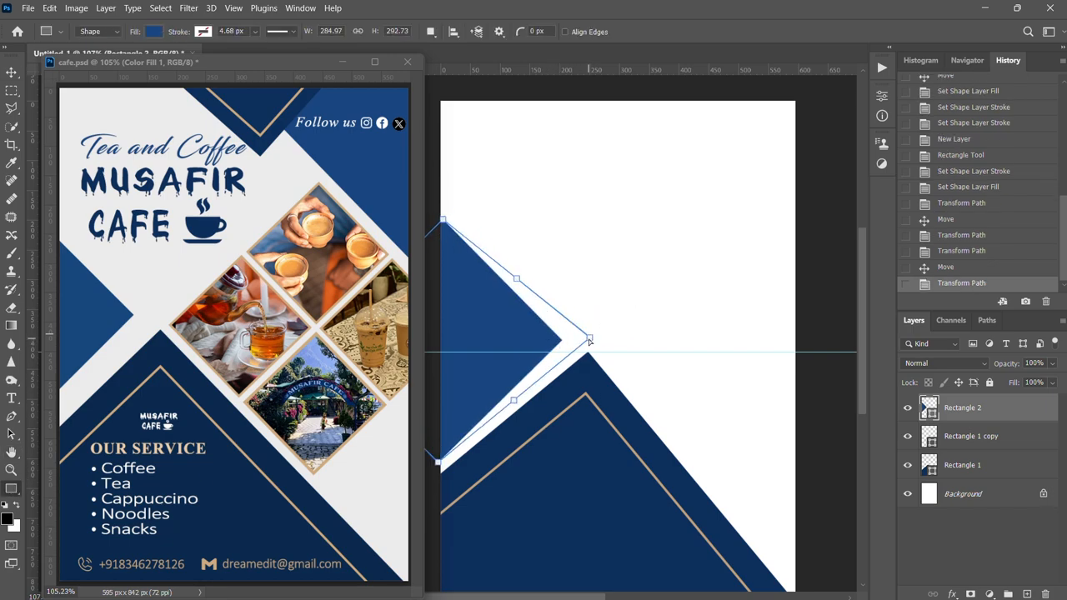
left_click(518, 240)
key("v")
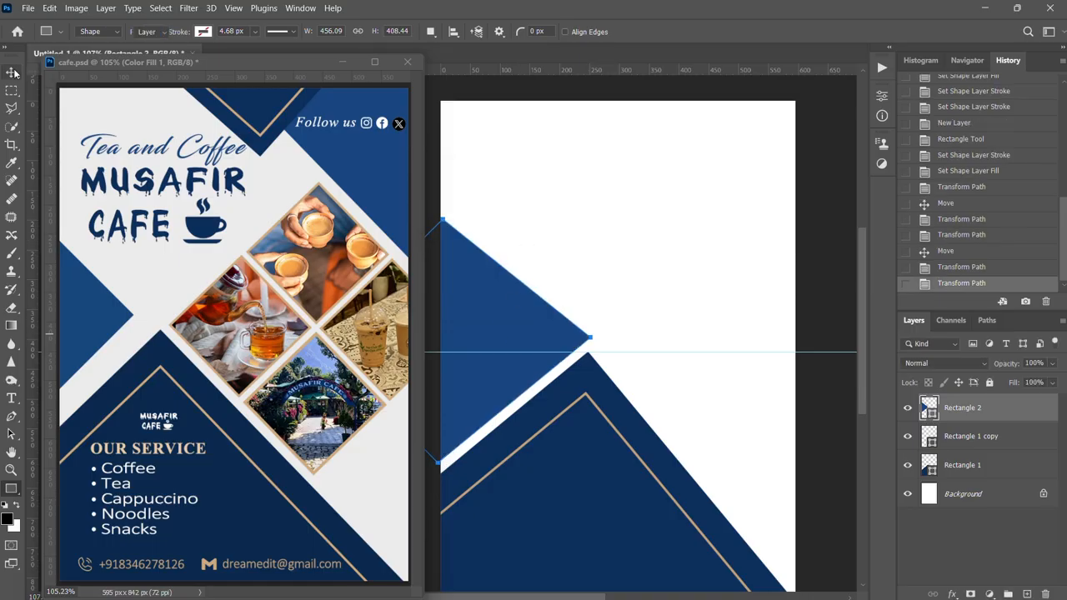
left_click_drag(522, 344, 467, 387)
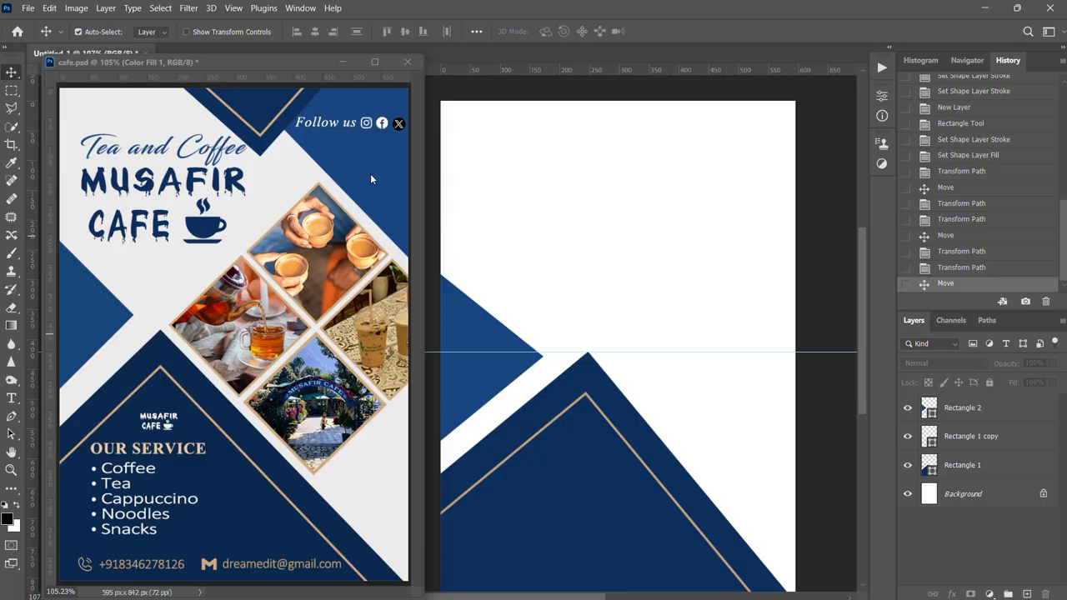
Draw a rectangle about 285 × 374 px in the page's upper-right area, extending past the right edge
scroll(602, 354, "down", 2)
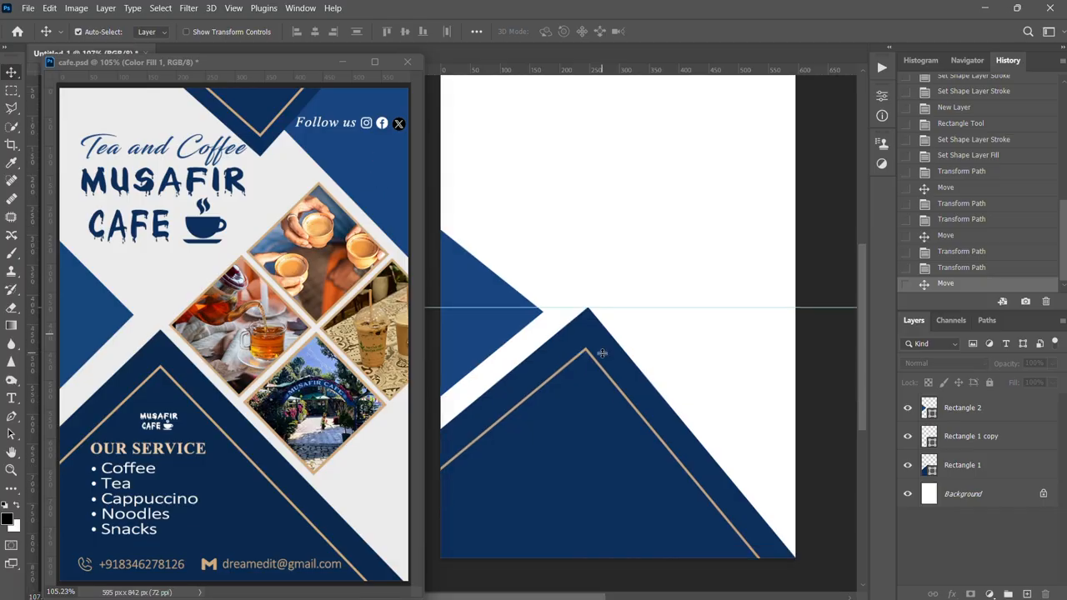
scroll(602, 354, "up", 1)
key("u")
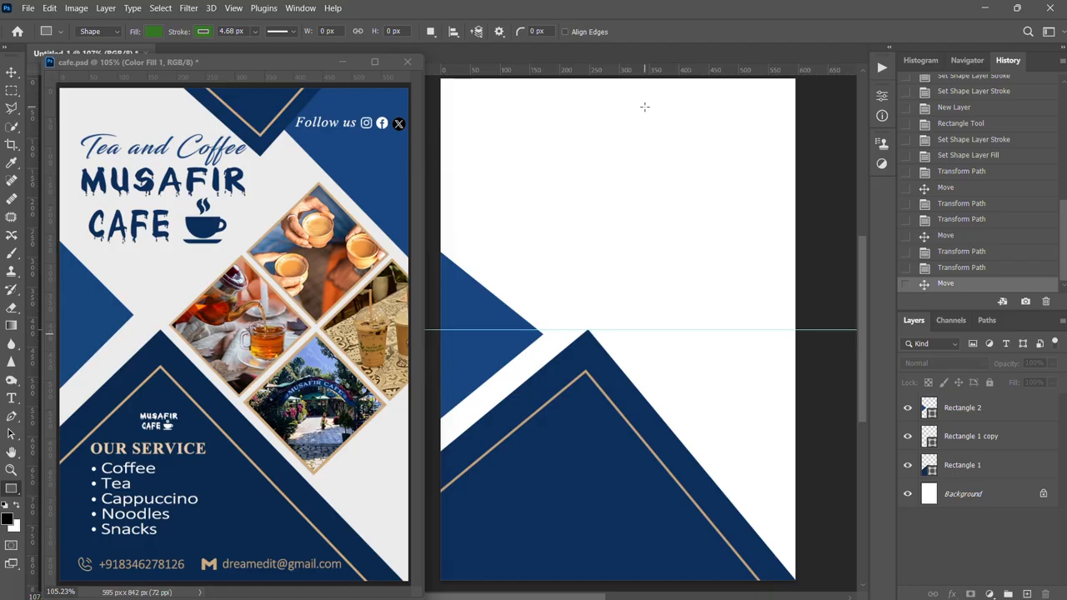
left_click_drag(644, 107, 814, 329)
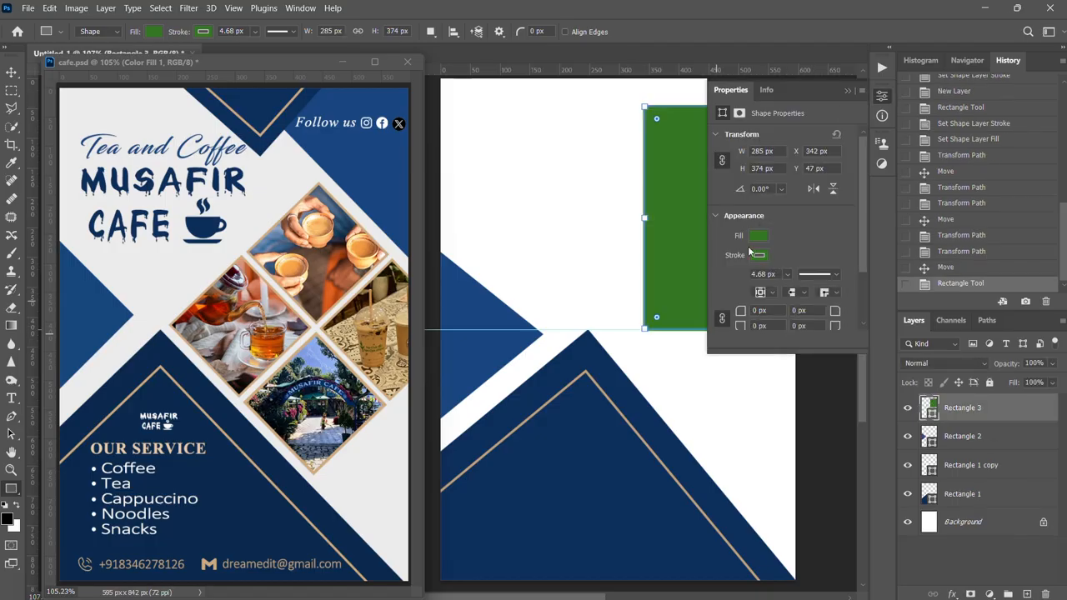
Give the upper-right rectangle no stroke and a medium-blue fill from the recently used colors
left_click(757, 255)
left_click(725, 284)
left_click(805, 228)
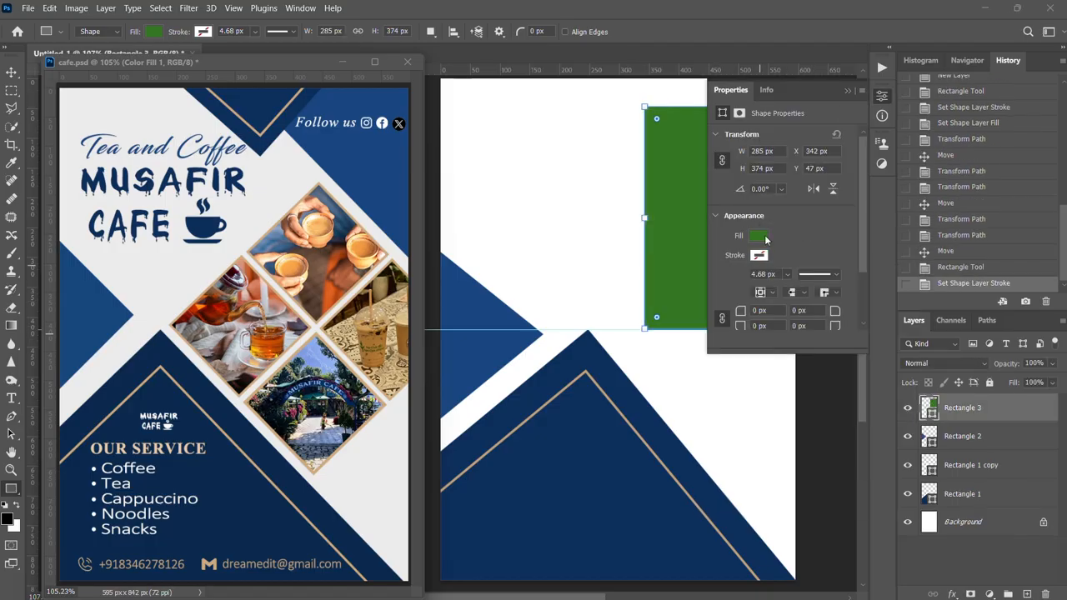
left_click(766, 239)
left_click(727, 308)
left_click(800, 224)
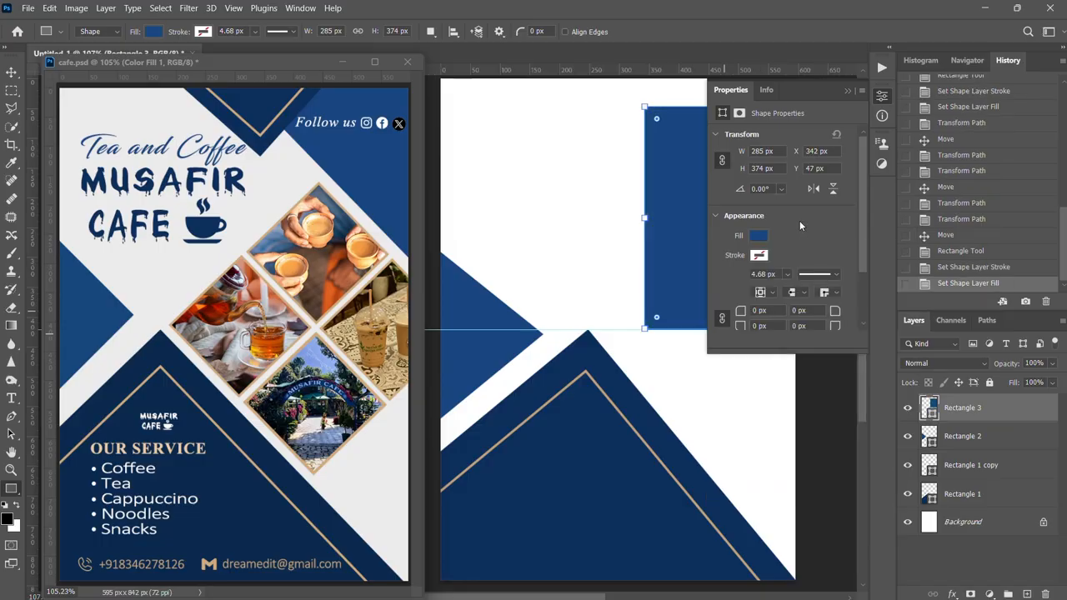
key("v")
left_click(850, 90)
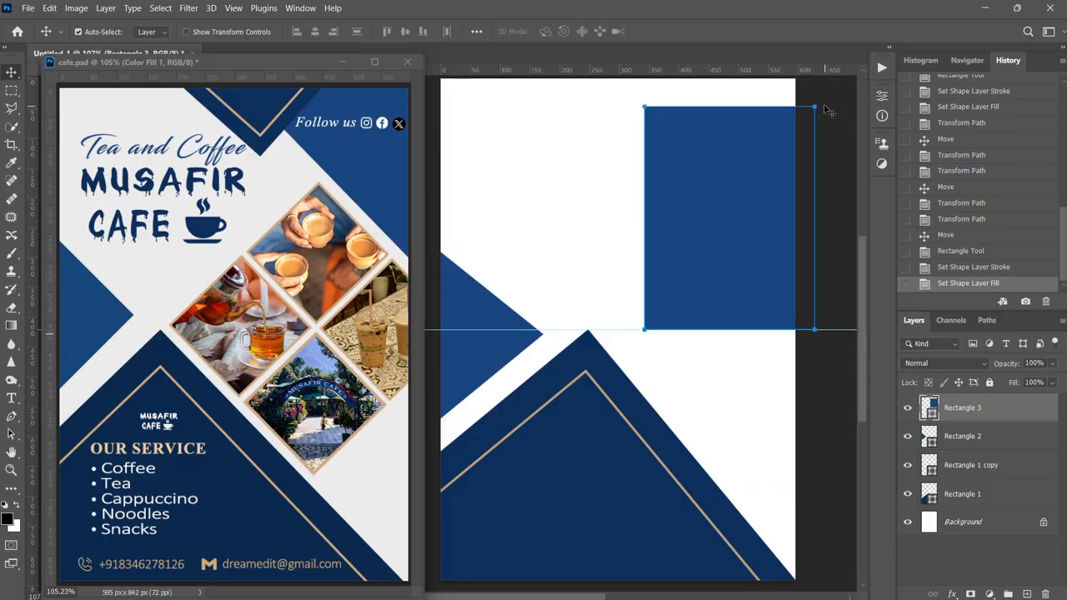
Rotate the upper-right blue rectangle diagonally and move it over the page's top-right corner
key("u")
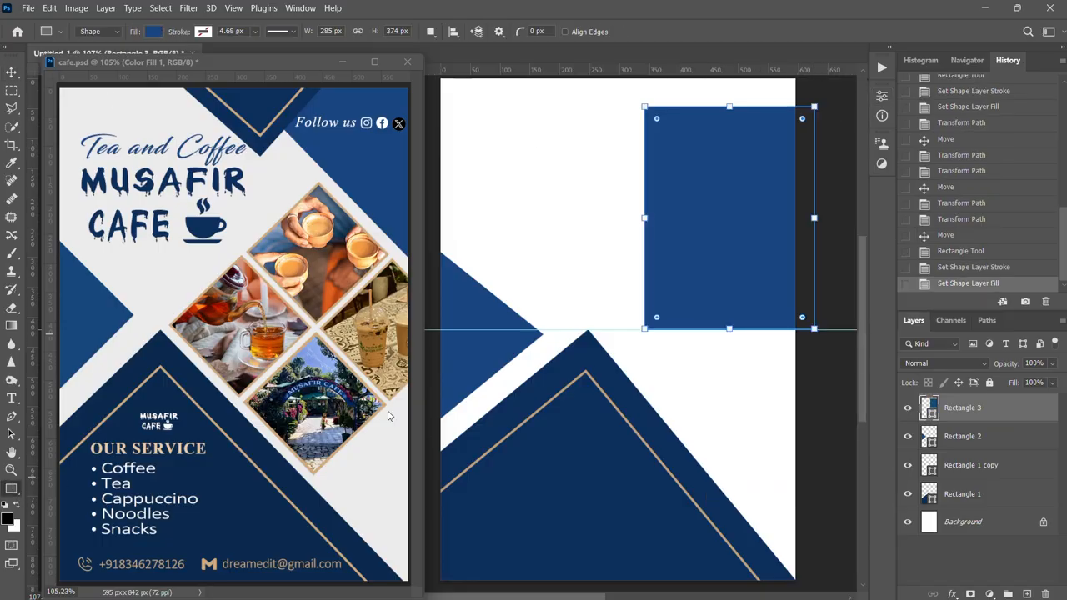
left_click_drag(828, 338, 856, 244)
key("v")
left_click_drag(707, 228, 733, 381)
key("u")
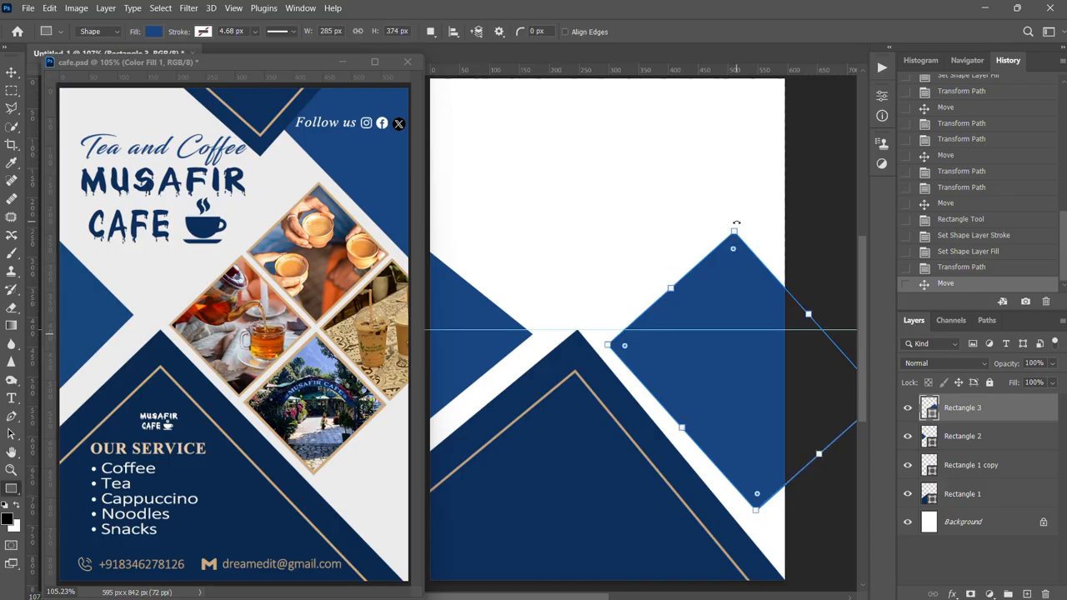
left_click_drag(736, 223, 741, 223)
left_click(12, 72)
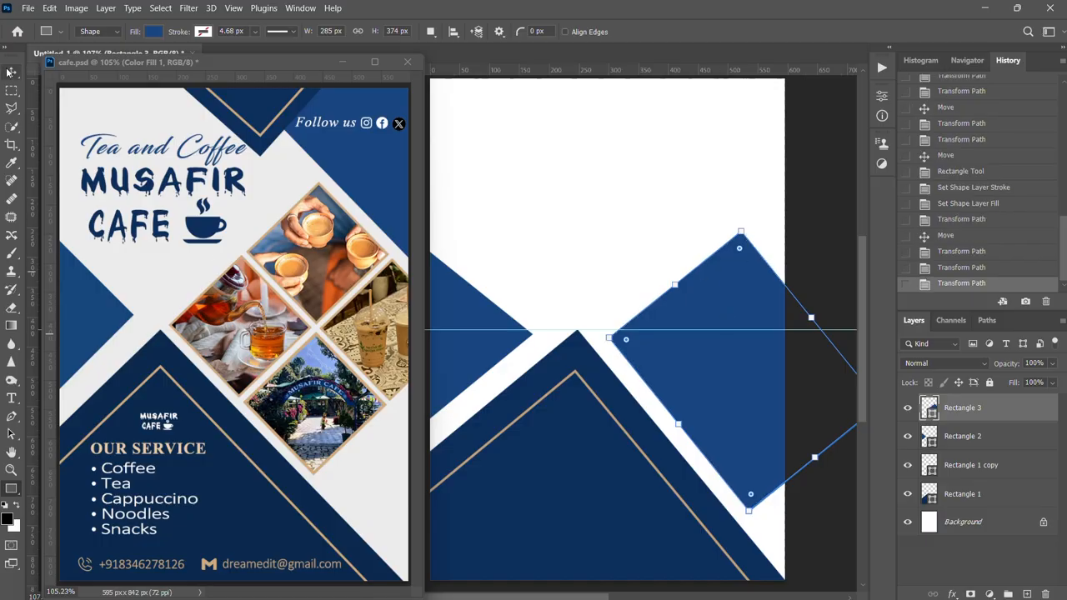
left_click_drag(766, 392, 769, 124)
Lengthen the top-right blue shape to about 570 px so it fills the corner as a triangle, and deselect it
key("u")
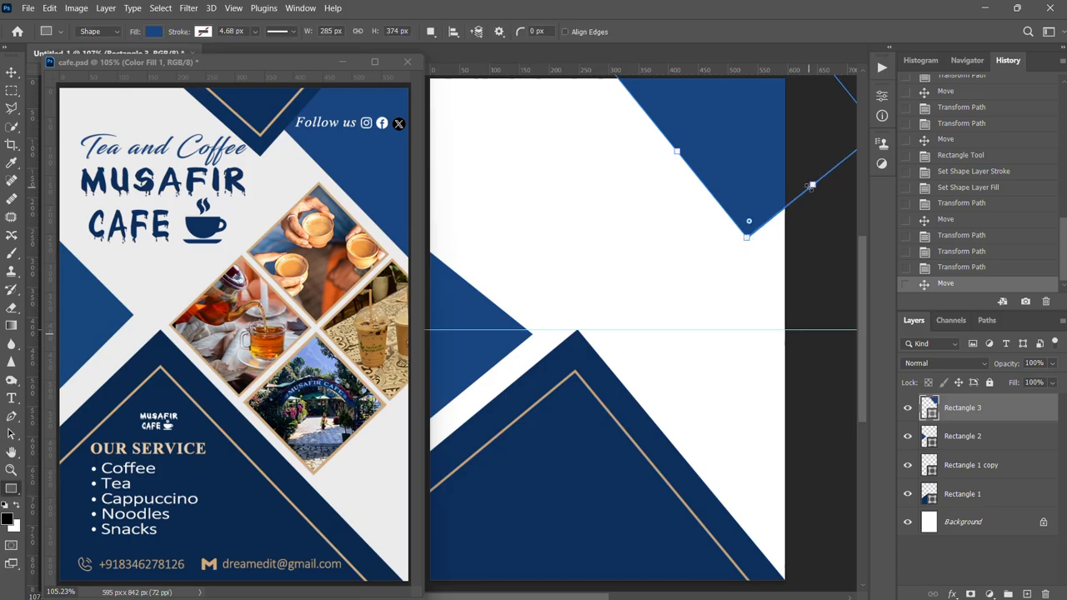
left_click_drag(811, 186, 827, 275)
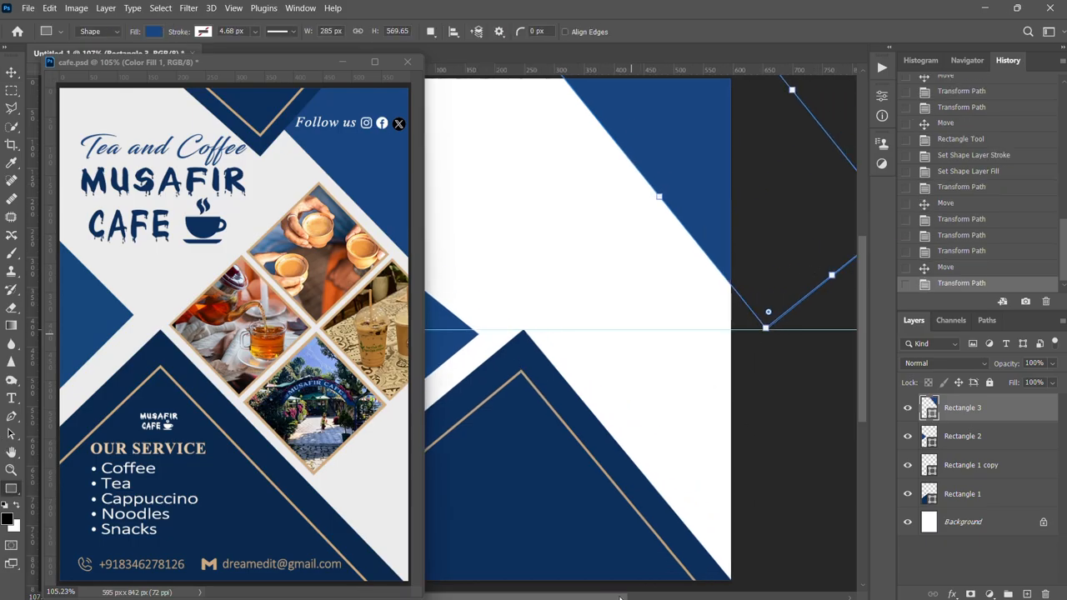
left_click_drag(620, 598, 588, 598)
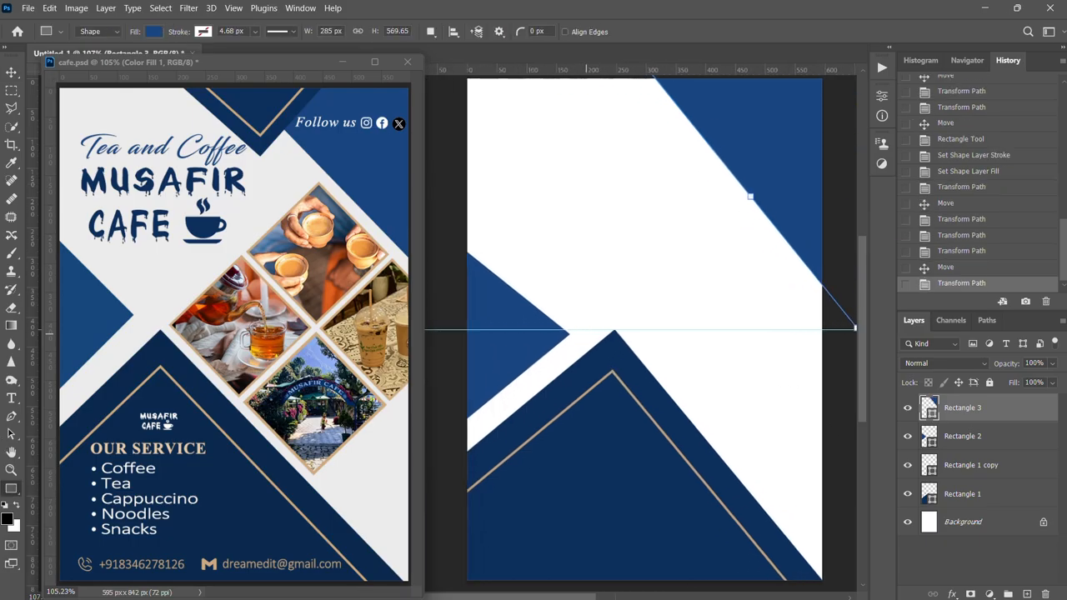
left_click(12, 71)
left_click(457, 262)
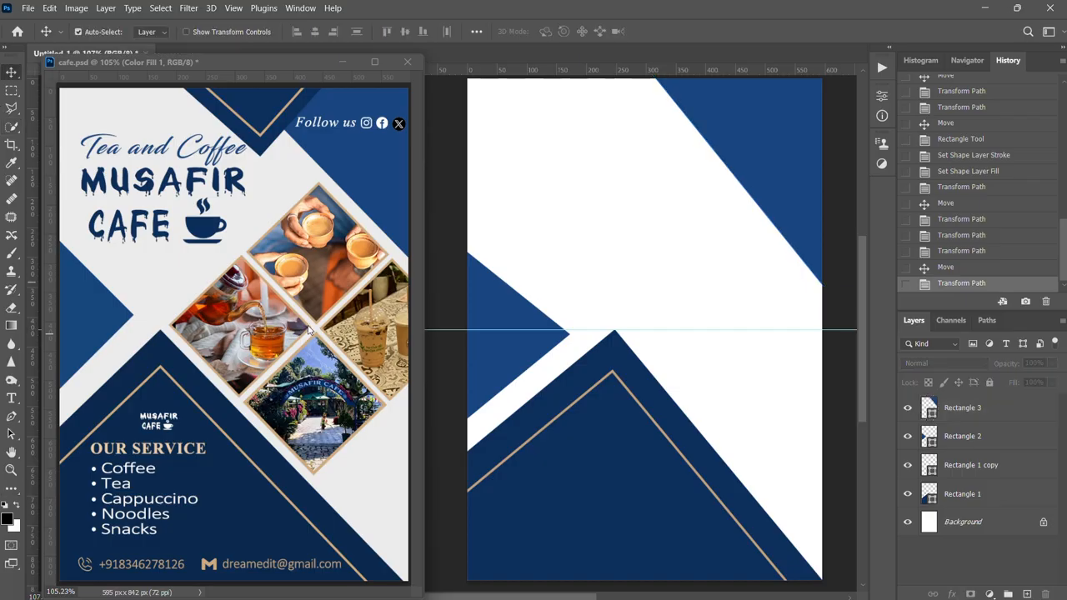
Draw a rectangle about 212 × 240 px in the page's upper middle, with no stroke and a navy fill
left_click(11, 489)
left_click_drag(552, 149, 677, 291)
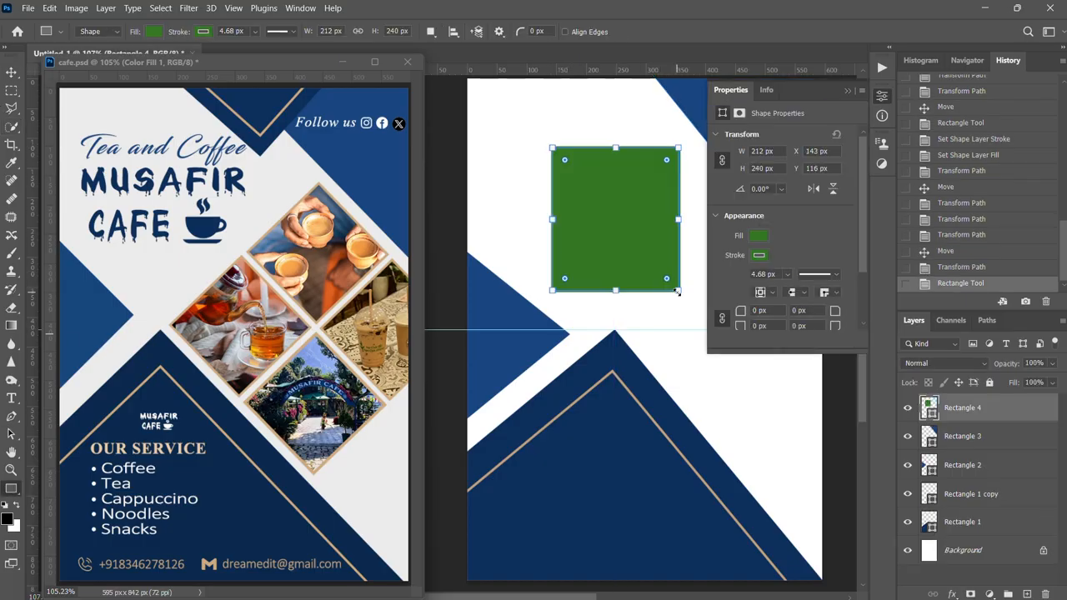
left_click(756, 257)
left_click(730, 283)
left_click(759, 237)
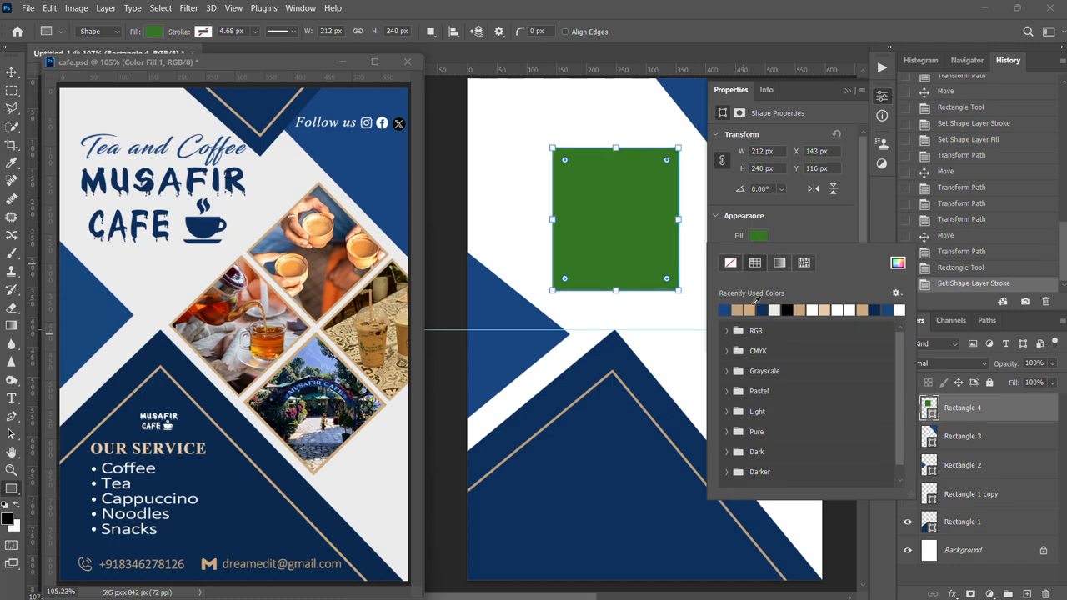
left_click(766, 306)
left_click(851, 95)
left_click(850, 94)
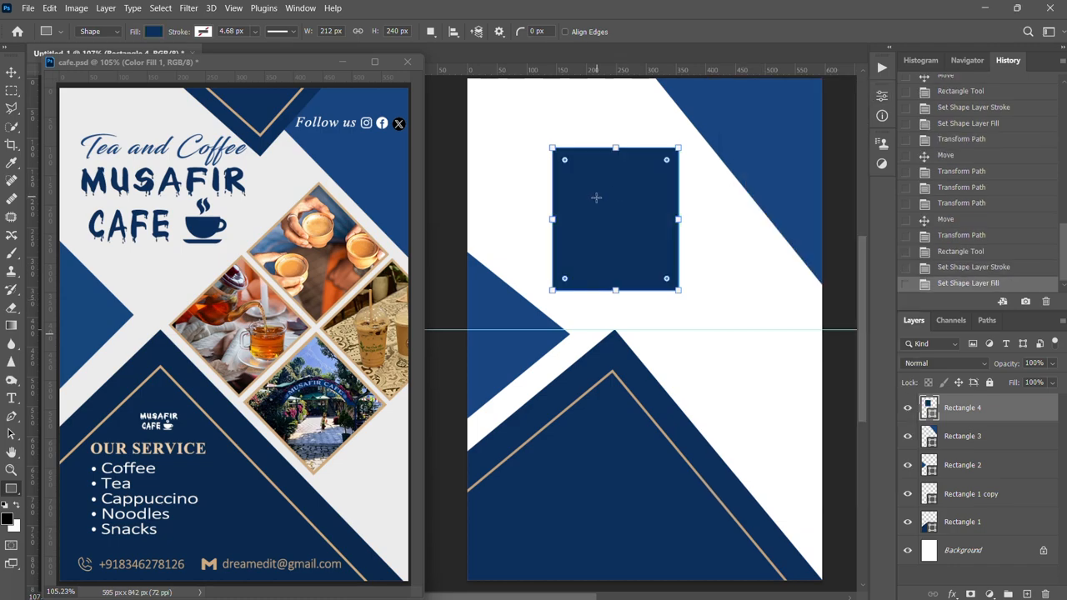
Move the navy rectangle over the page's top edge and rotate it about 42° into a diamond
key("v")
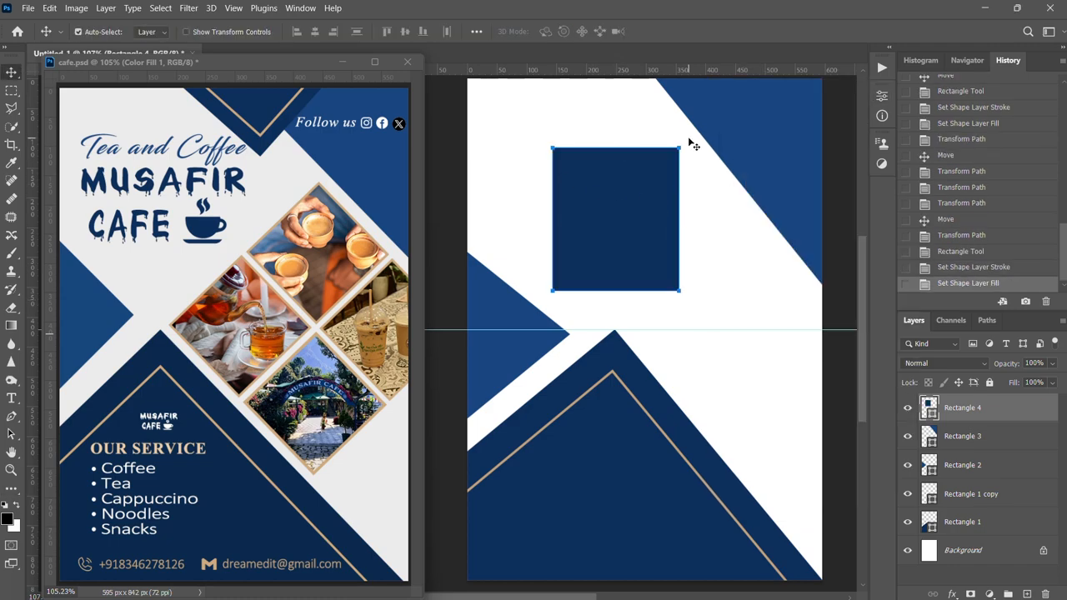
left_click_drag(608, 197, 636, 109)
scroll(640, 278, "up", 2)
left_click_drag(665, 202, 676, 175)
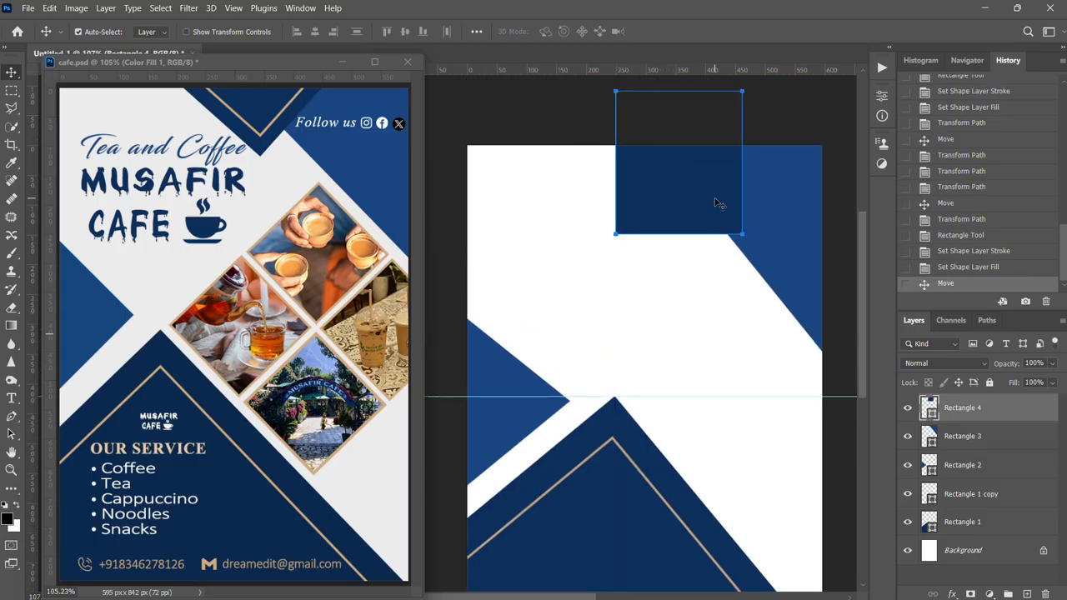
key("u")
left_click_drag(757, 244, 793, 178)
mouse_move(701, 176)
left_mouse_down()
mouse_move(703, 152)
mouse_move(702, 171)
left_mouse_up()
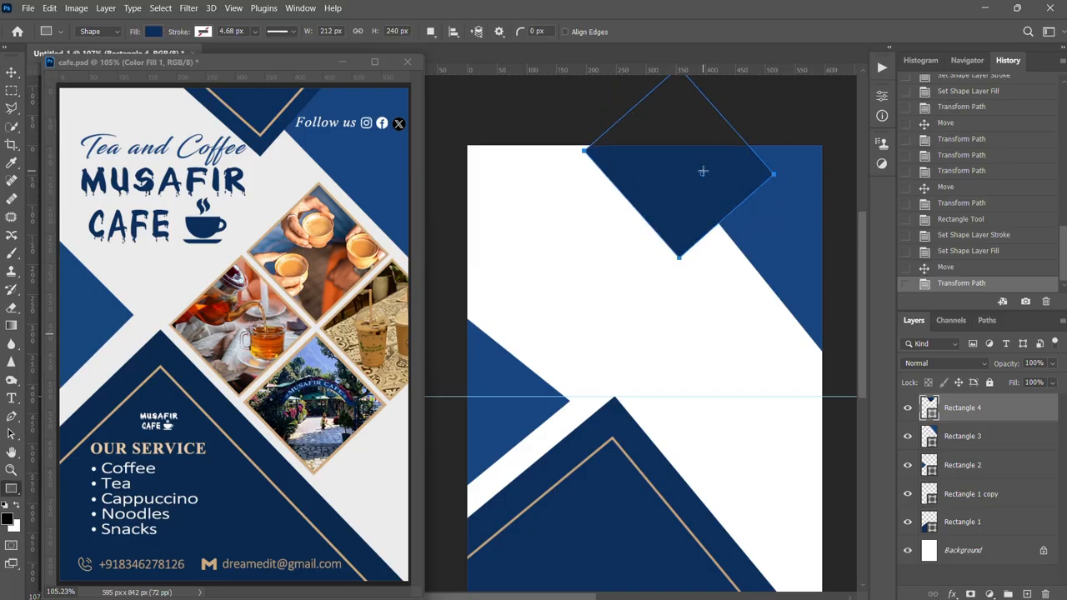
key("ctrl+z")
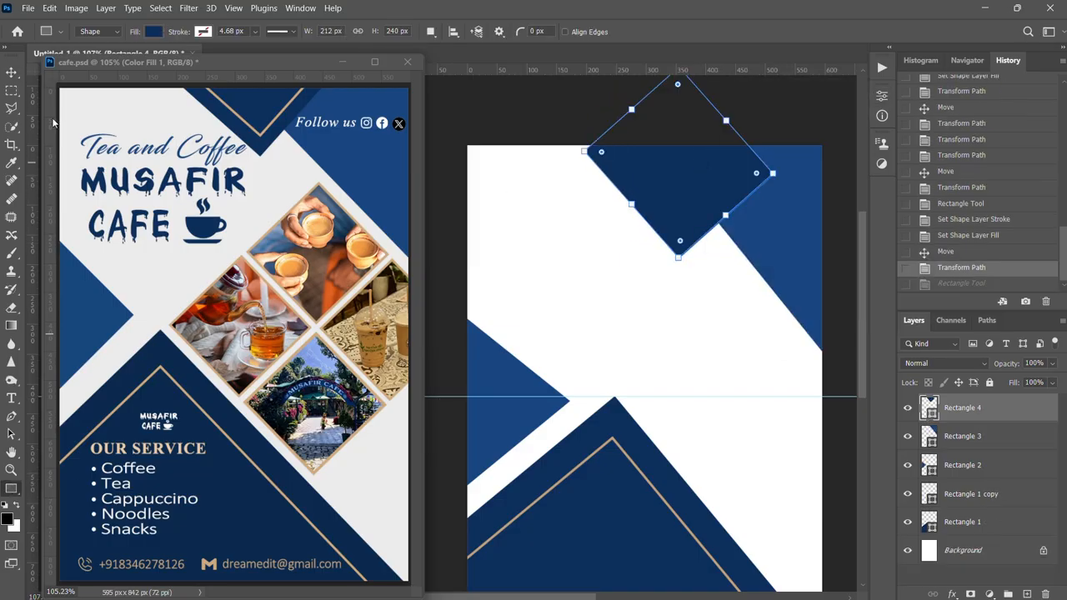
Shift the navy diamond up and left so its lower point hangs from the page's top edge, and deselect it
key("v")
left_click_drag(676, 184, 643, 152)
left_click(655, 302)
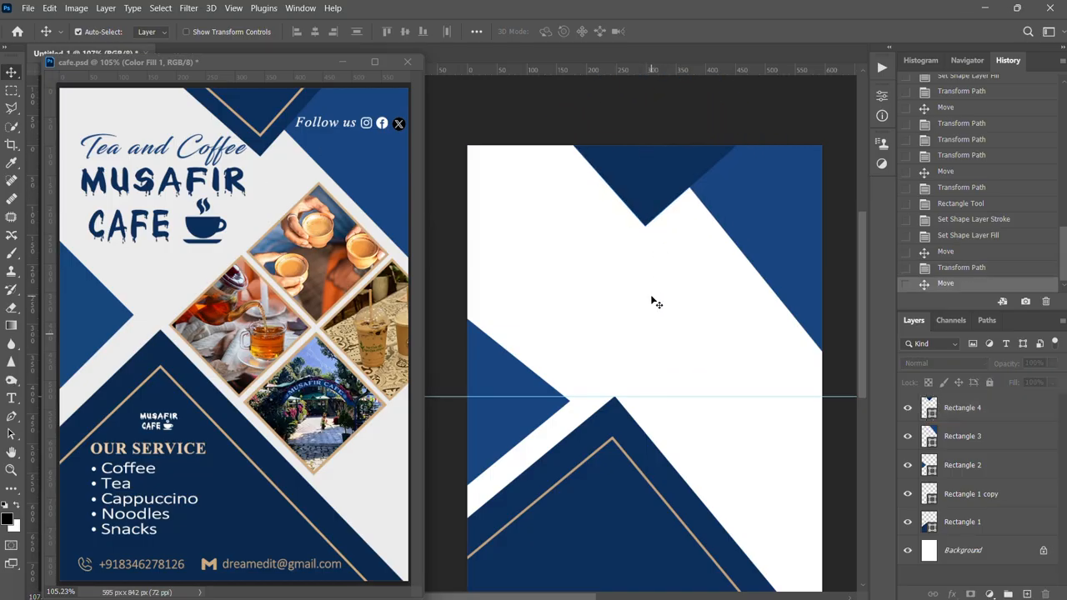
Duplicate the top navy diamond's layer and move the copy straight up about 45 px
scroll(653, 298, "down", 4)
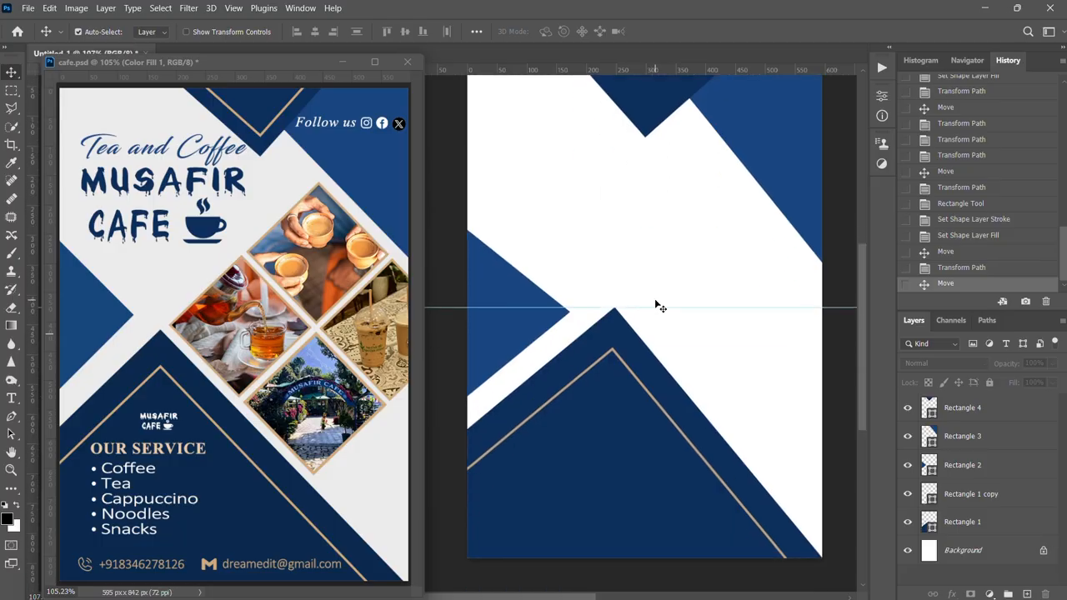
scroll(655, 300, "up", 1)
scroll(644, 473, "up", 1)
scroll(643, 473, "down", 1)
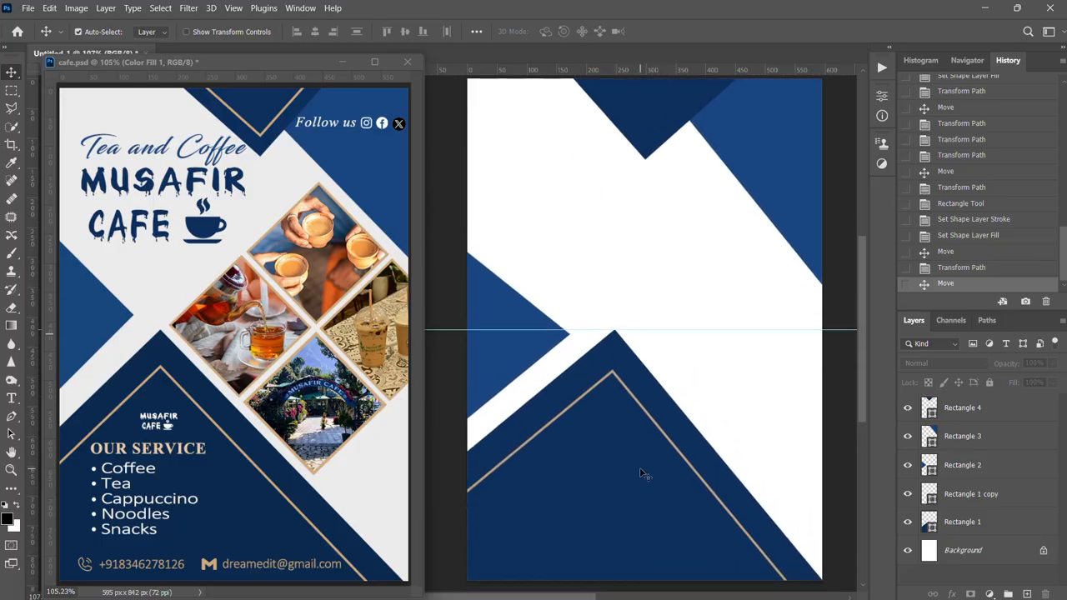
scroll(643, 474, "up", 1)
left_click(655, 143)
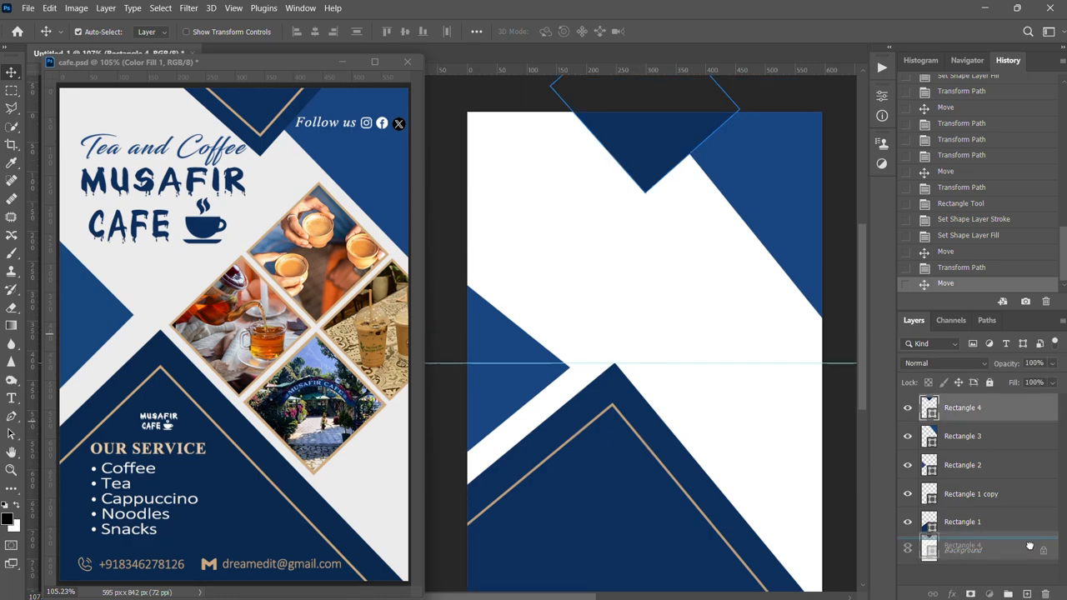
left_click_drag(1028, 594, 1027, 594)
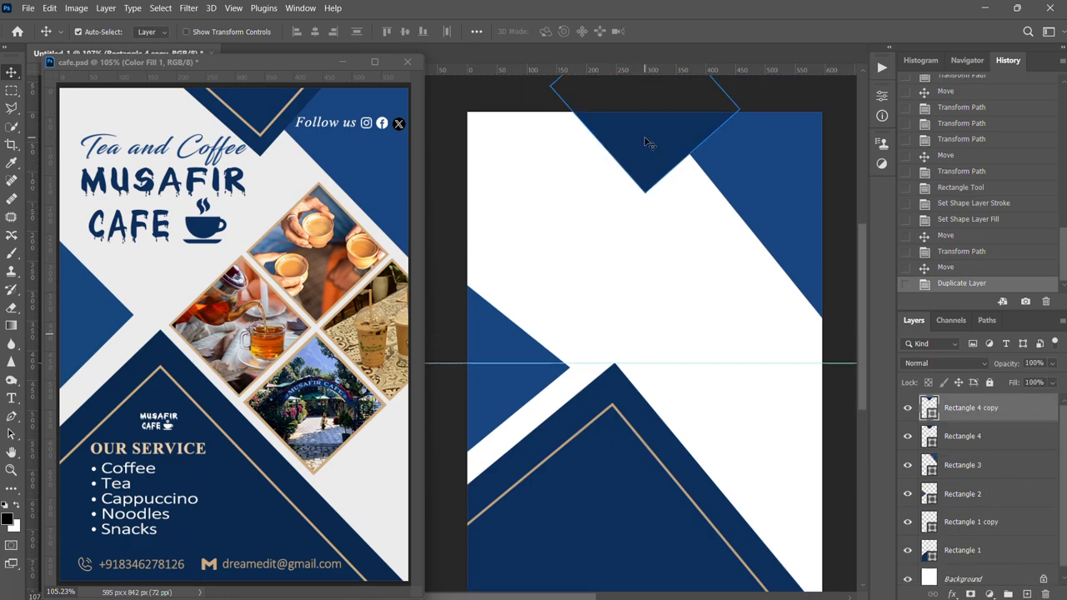
left_click_drag(645, 145, 648, 112)
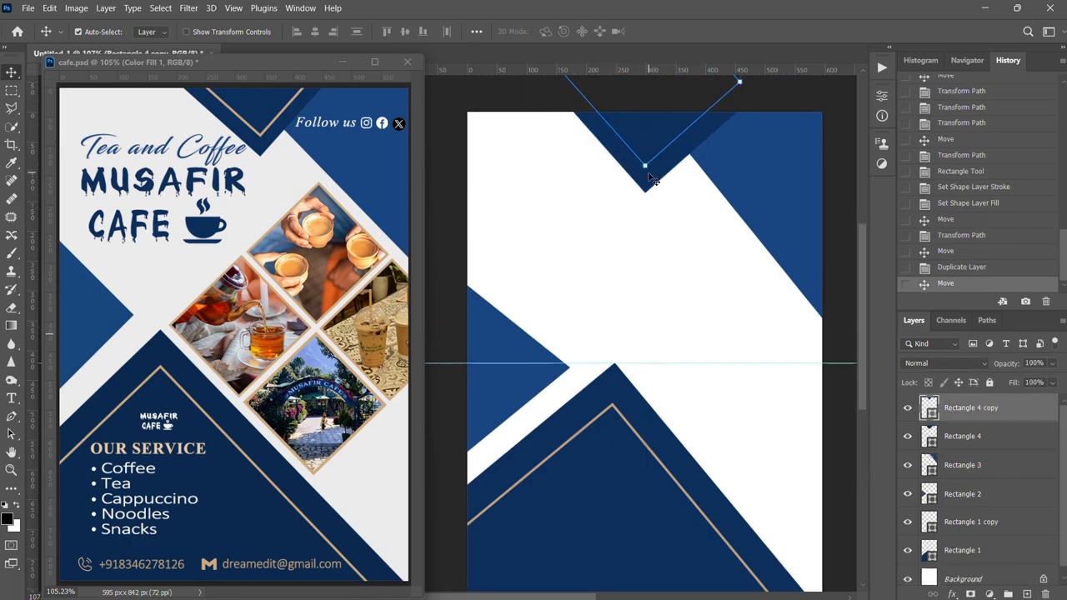
Remove the fill from the upper copy of the navy diamond and give it a tan stroke
left_click(882, 96)
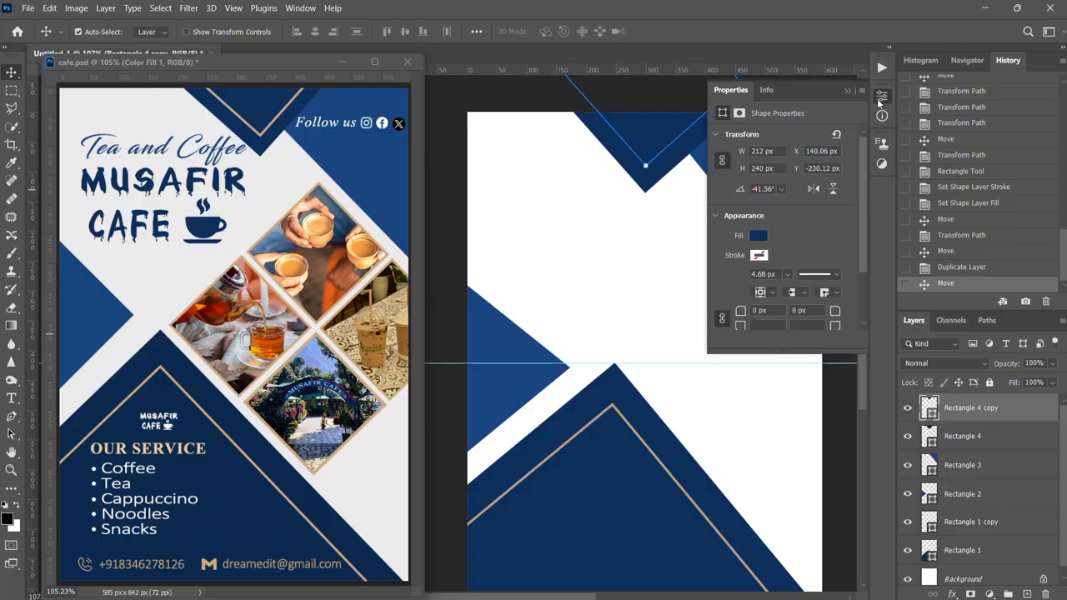
left_click(758, 236)
left_click(730, 263)
left_click(757, 257)
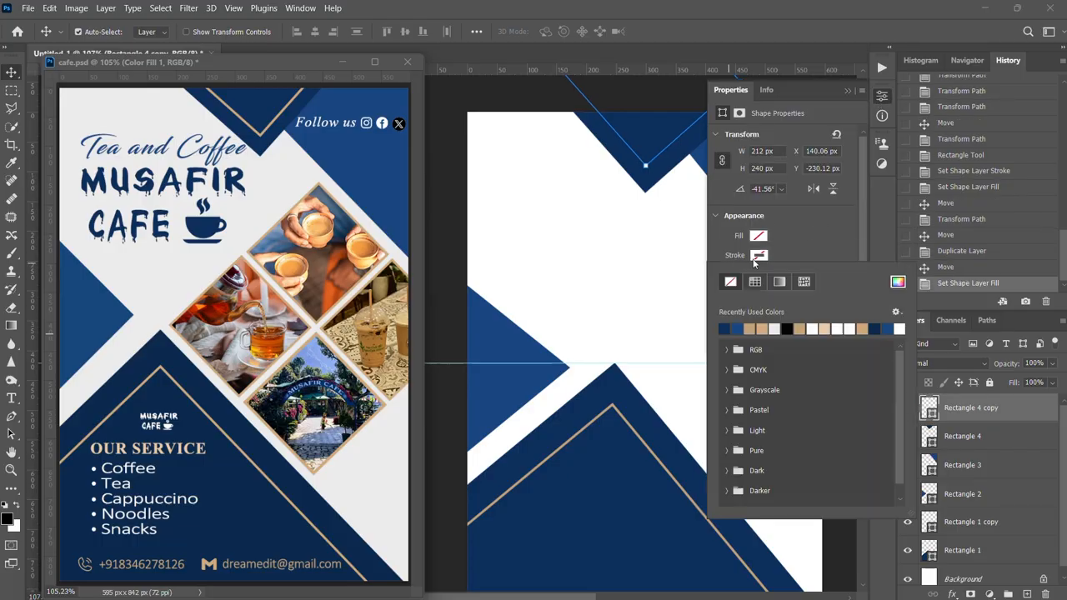
left_click(760, 329)
left_click(805, 231)
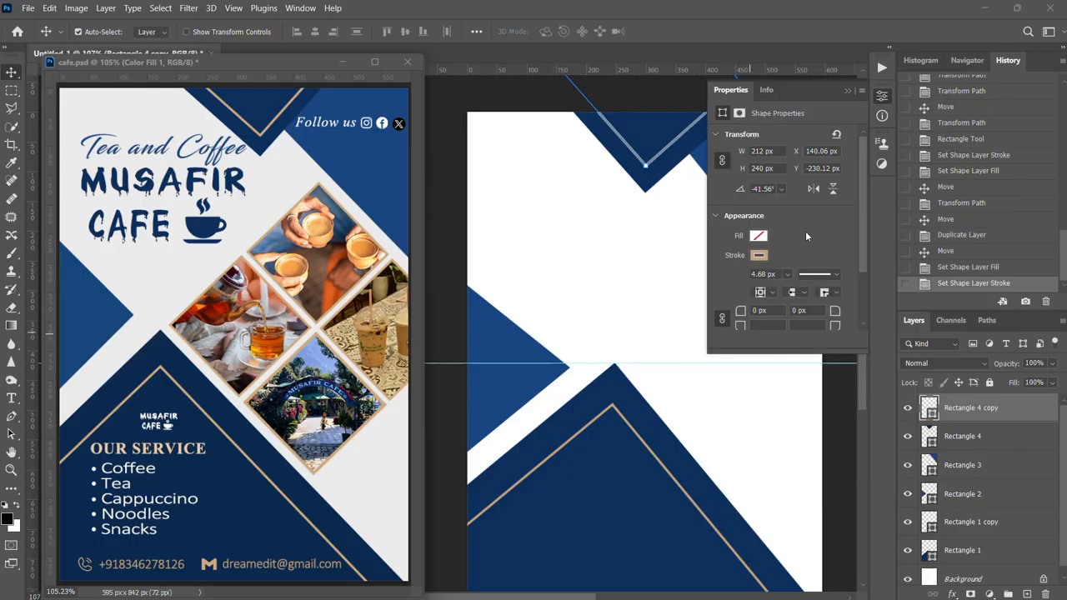
left_click(762, 274)
key("Return")
left_click(848, 91)
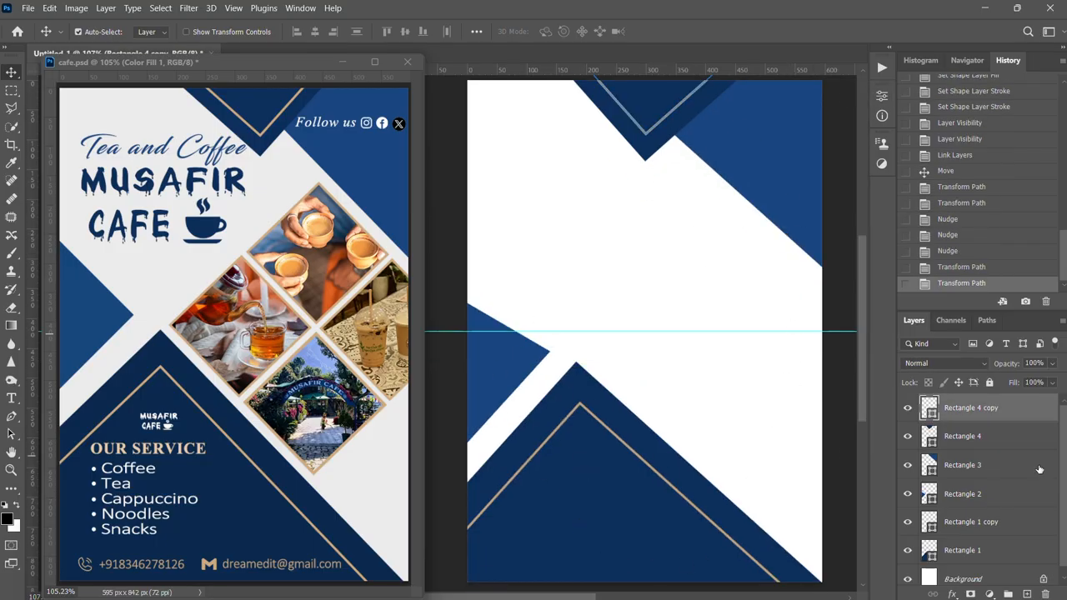
Group all the rectangle shape layers above the Background layer and name the group "background"
scroll(993, 408, "down", 1)
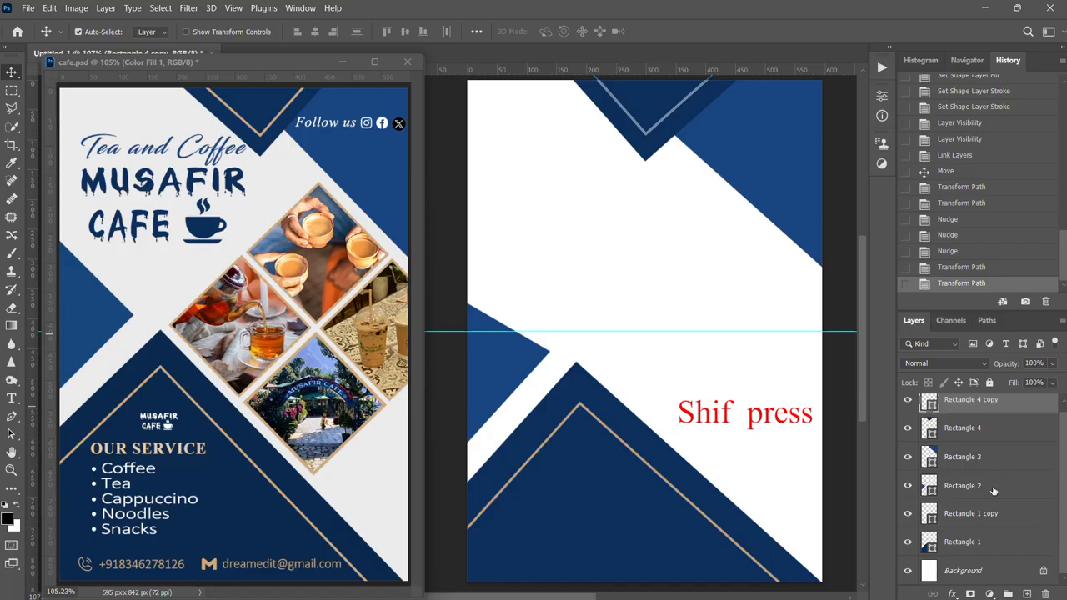
left_click(982, 543, "shift")
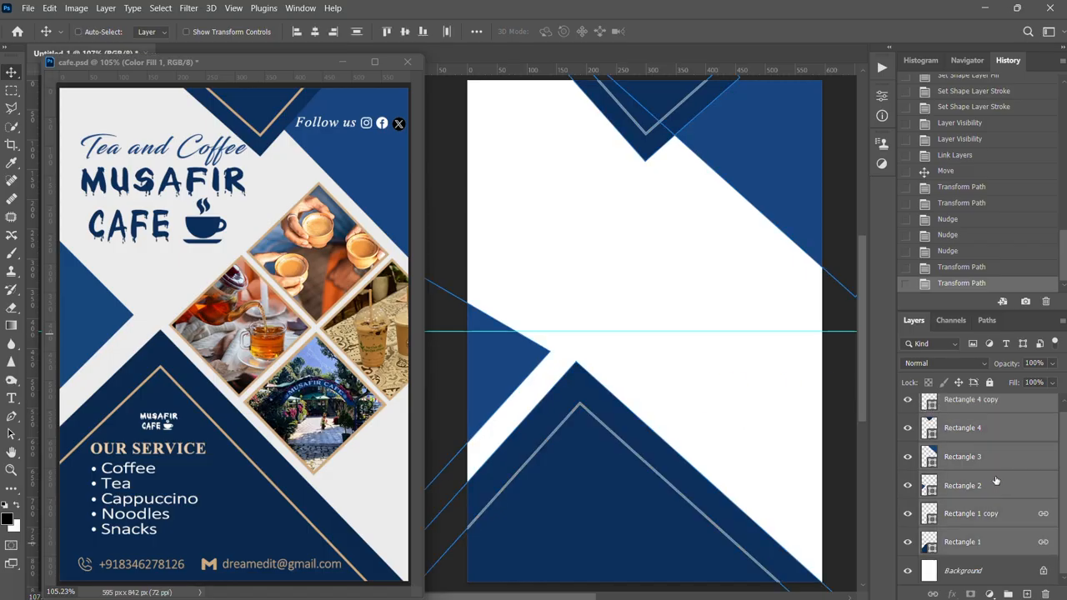
key("ctrl+g")
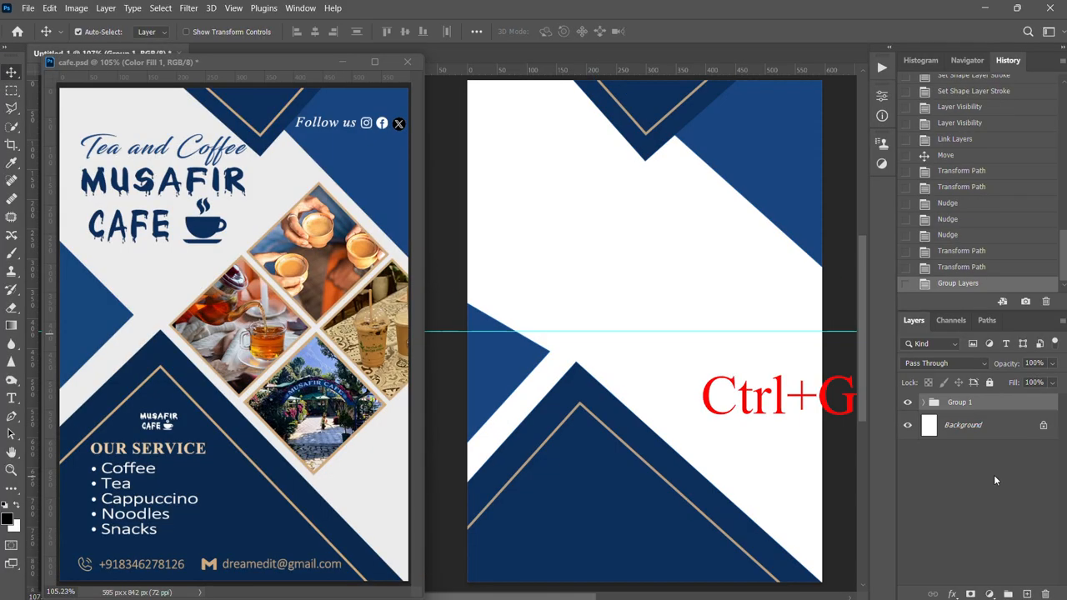
double_click(958, 403)
type("background")
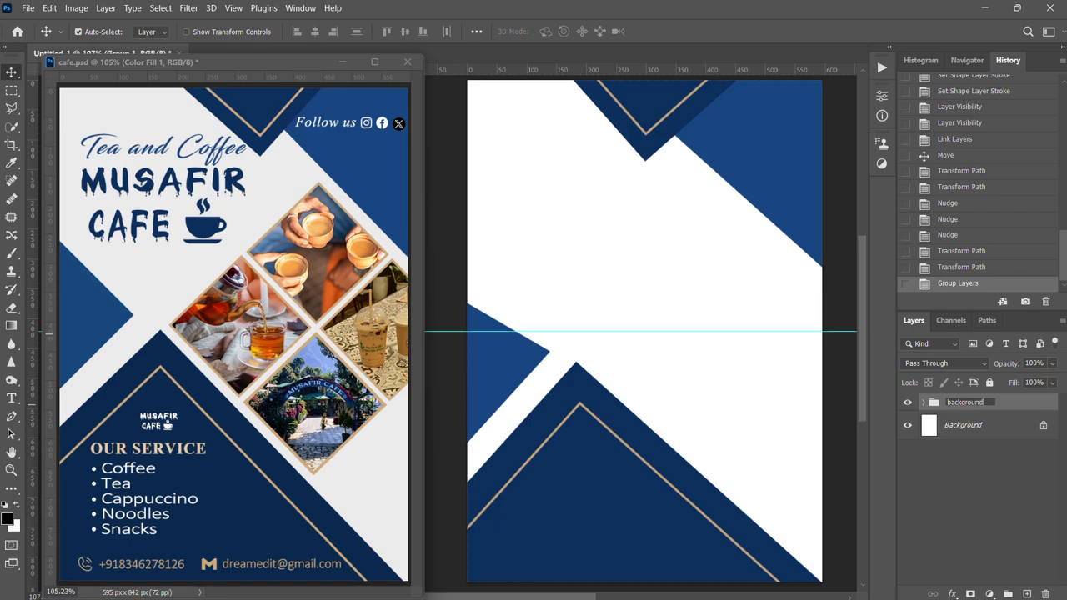
key("Return")
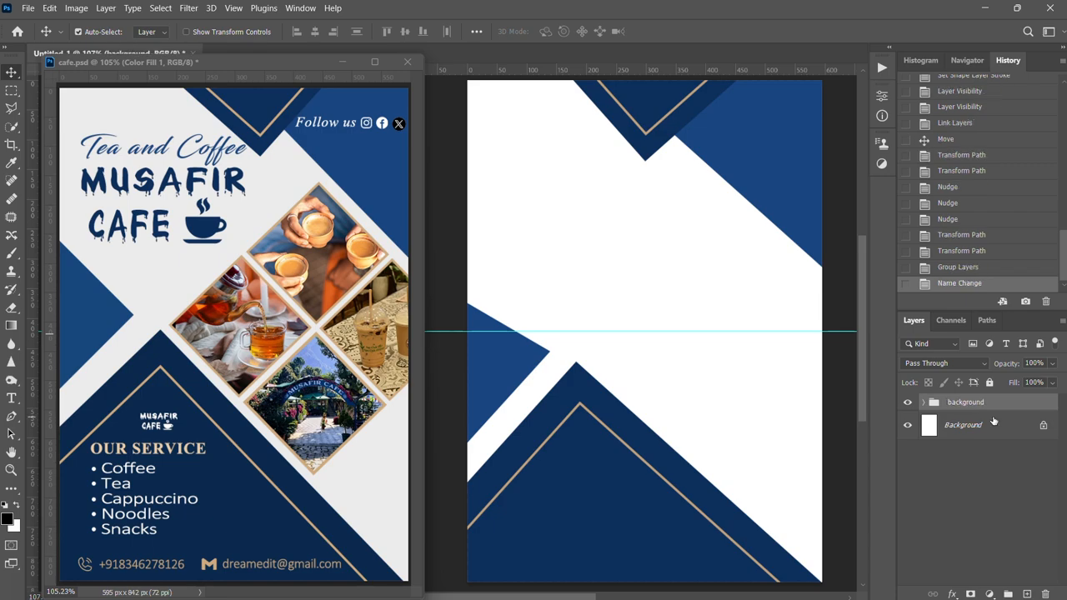
Add a new layer and draw a 174 × 174 px square near the page's middle, with no stroke and a black fill
left_click(1027, 594)
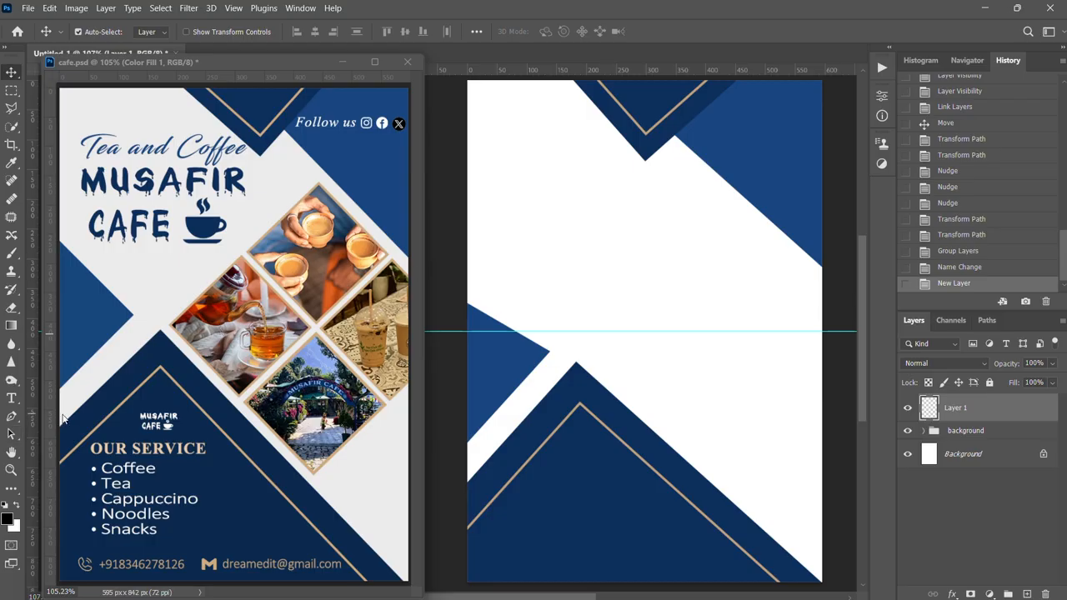
left_click(12, 488)
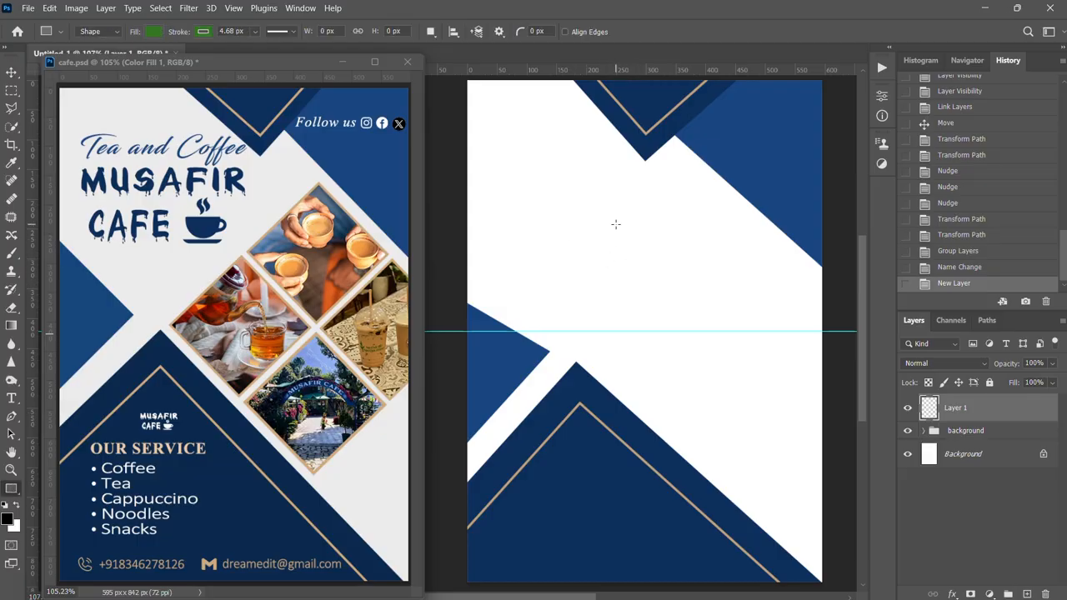
left_click_drag(615, 224, 718, 327)
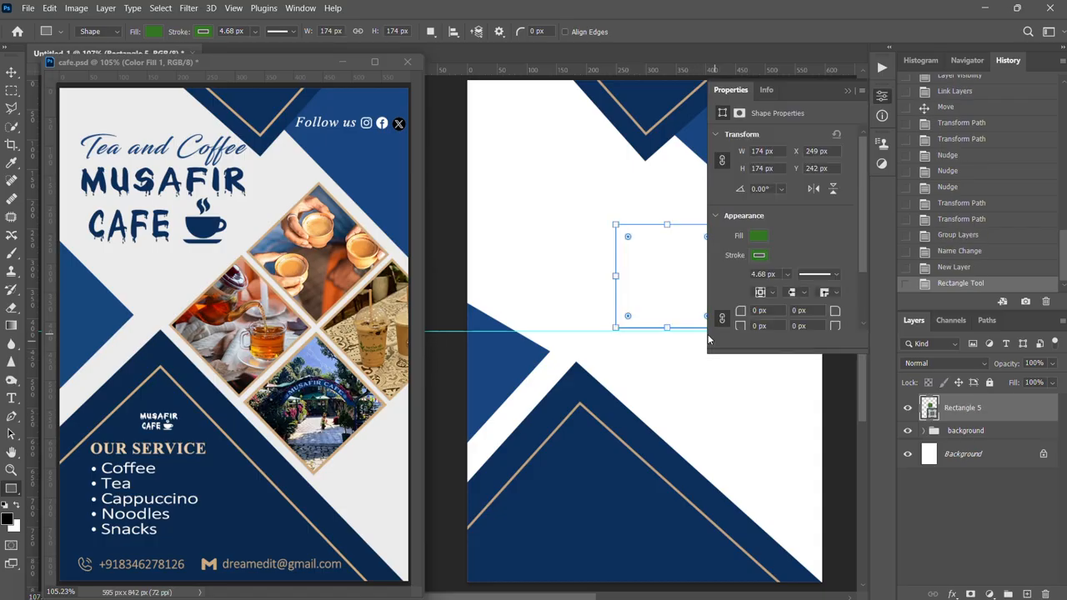
left_click(759, 255)
left_click(730, 282)
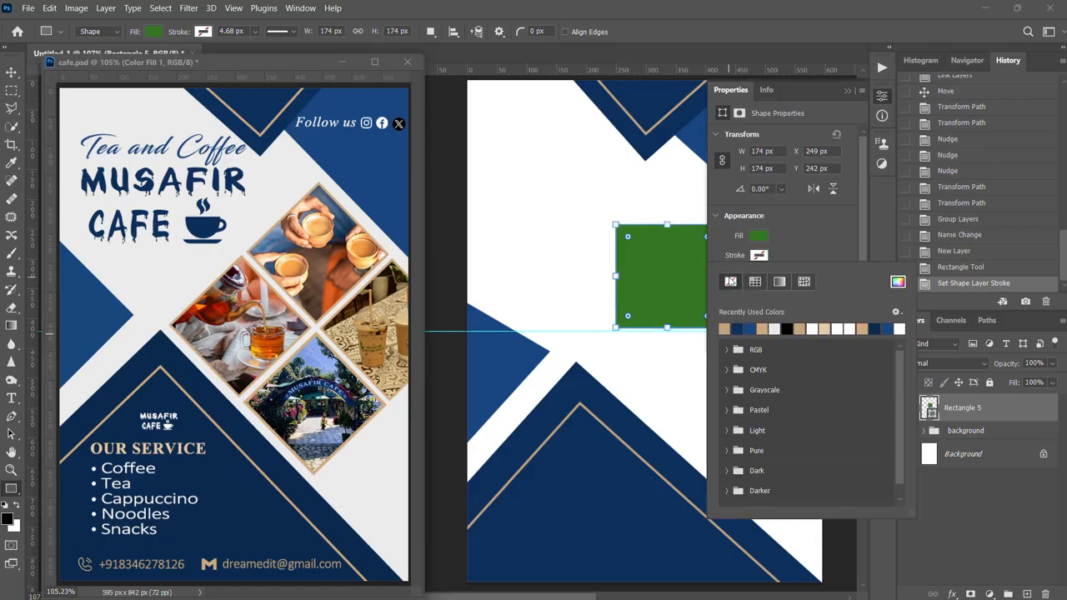
left_click(761, 235)
left_click(787, 310)
left_click(820, 228)
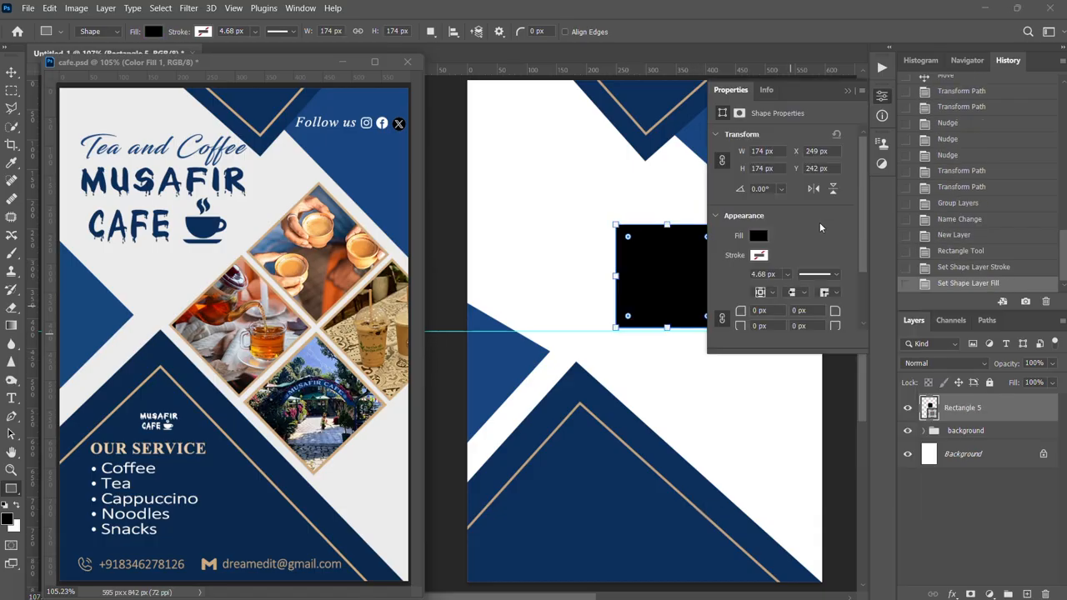
left_click(847, 90)
Move the black square down onto the horizontal guide and rotate it about 45° into a diamond
left_click(19, 72)
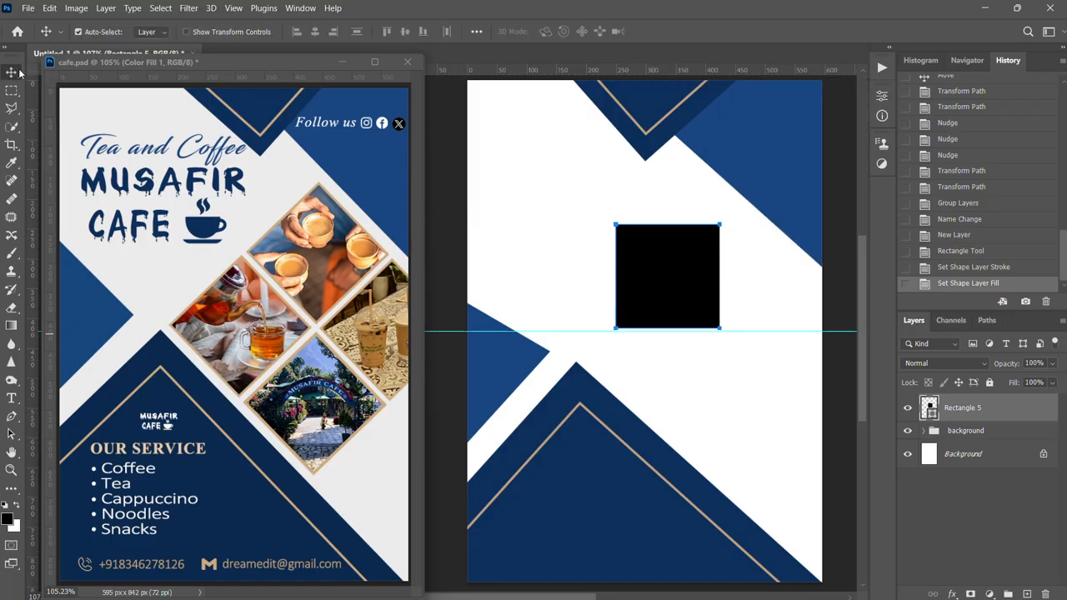
left_click_drag(679, 278, 686, 334)
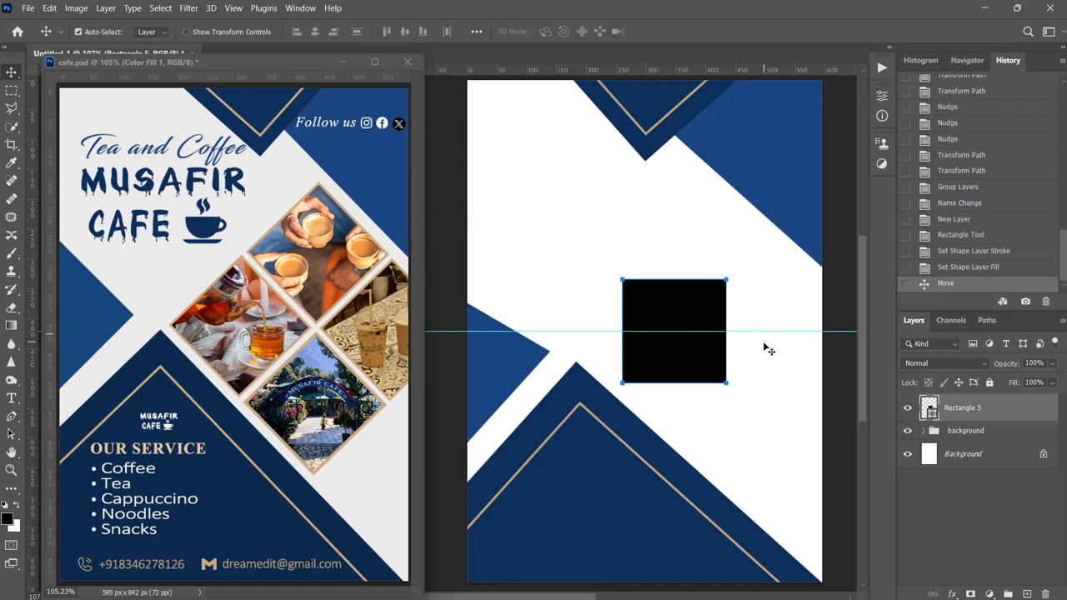
left_click(11, 488)
left_click_drag(739, 276, 747, 335)
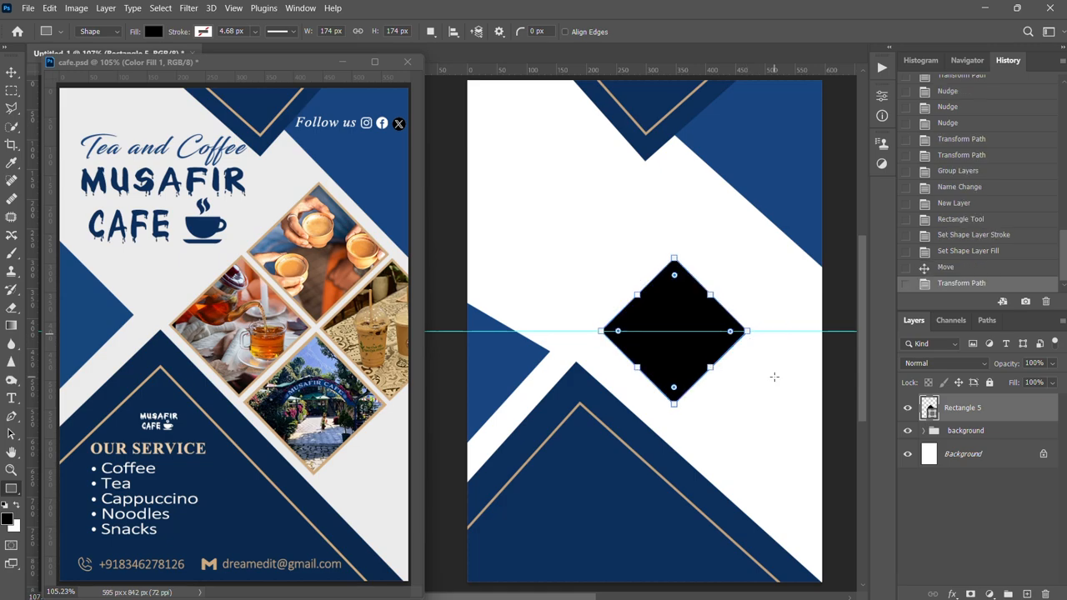
Round the black diamond's corners to about 28 px and give it a tan stroke
left_click_drag(675, 276, 675, 285)
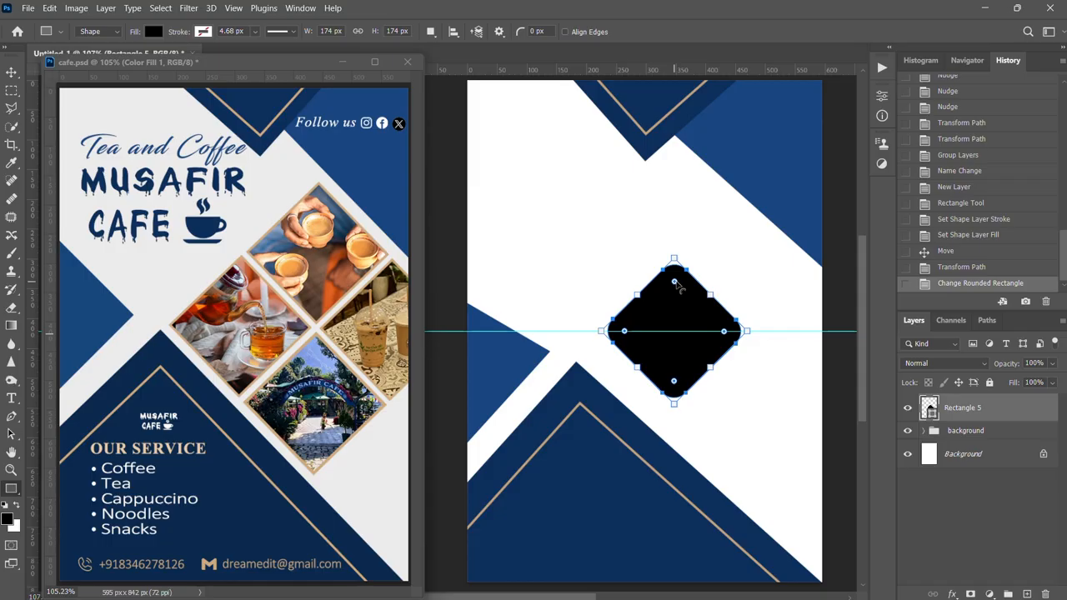
left_click(882, 95)
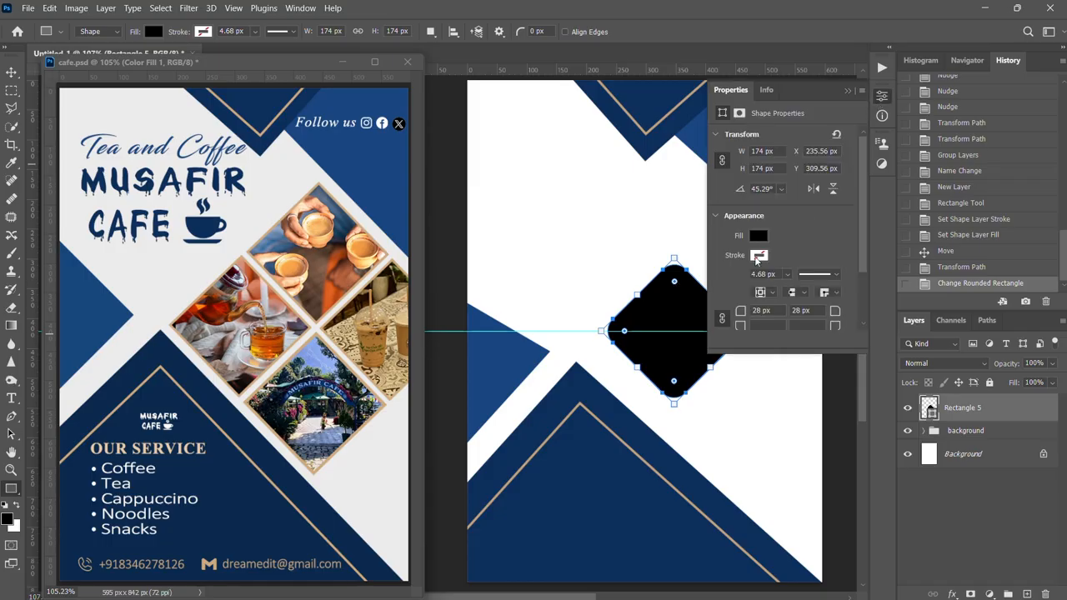
left_click(757, 256)
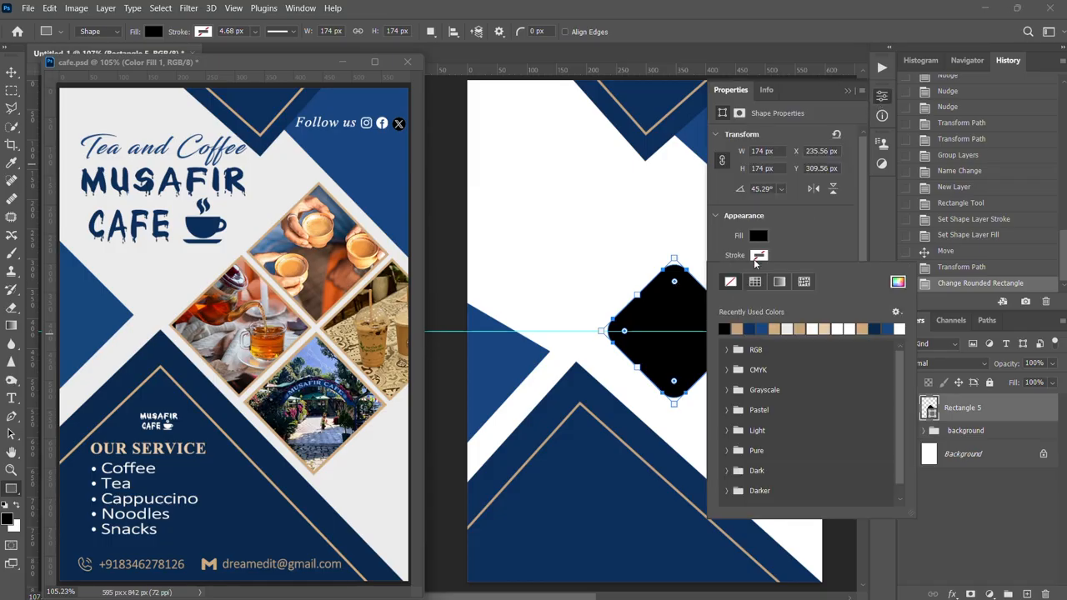
left_click(739, 328)
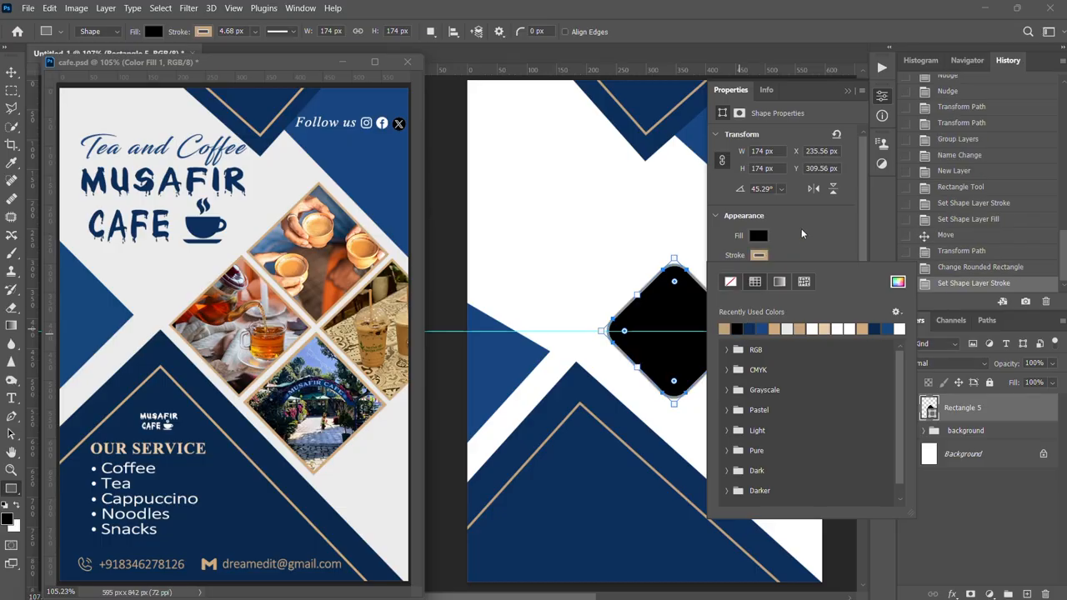
scroll(801, 228, "down", 2)
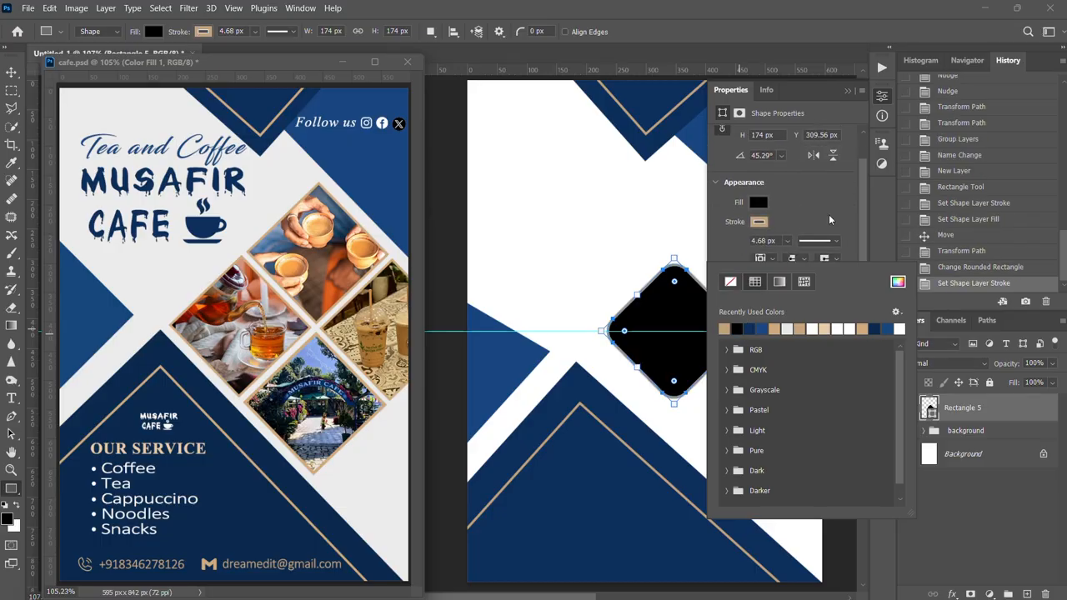
left_click(829, 213)
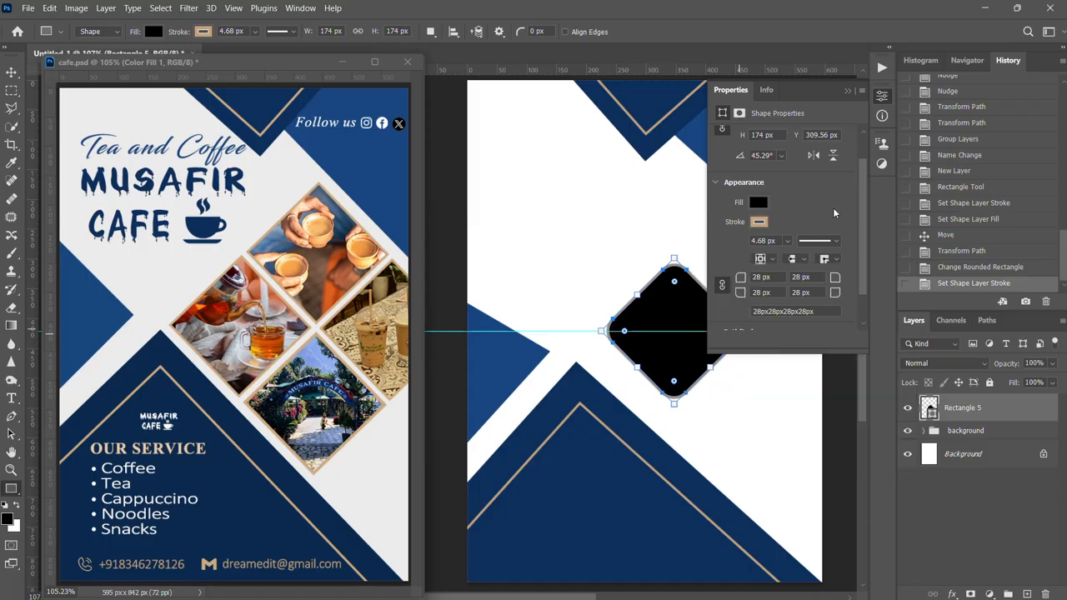
left_click(847, 90)
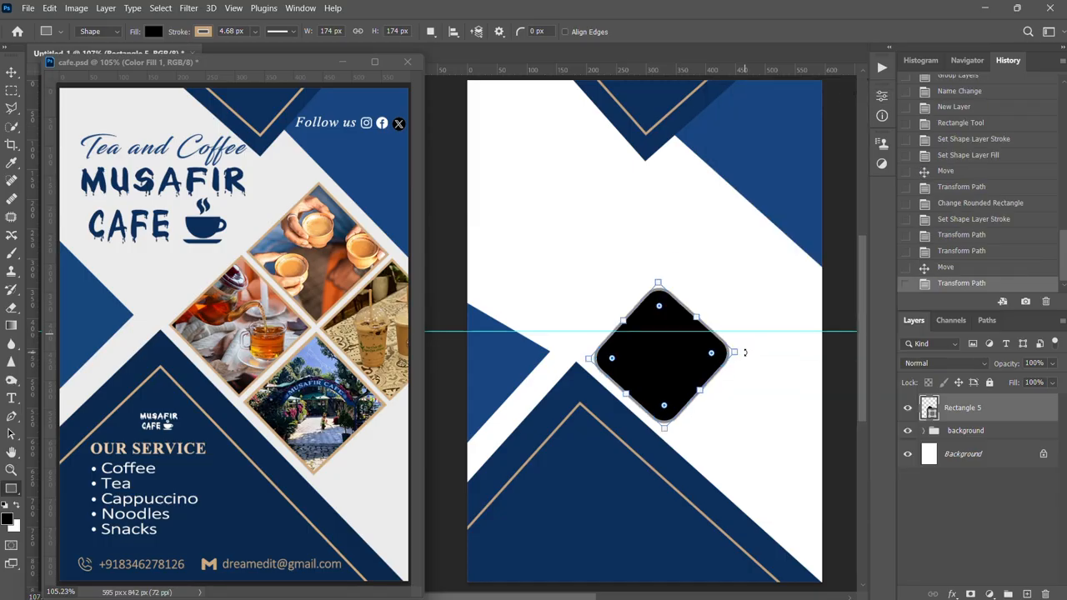
Fine-tune the black diamond's rotation until its lower edge runs parallel to the large navy shape's slanted edge
left_click_drag(743, 350, 740, 351)
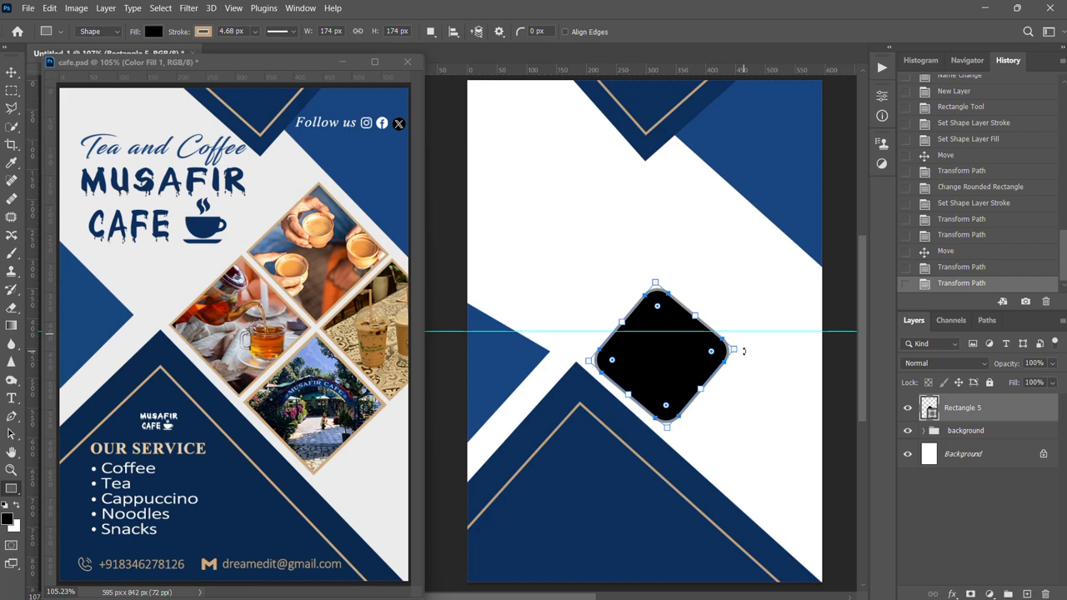
key("ctrl+plus")
key("ctrl+plus")
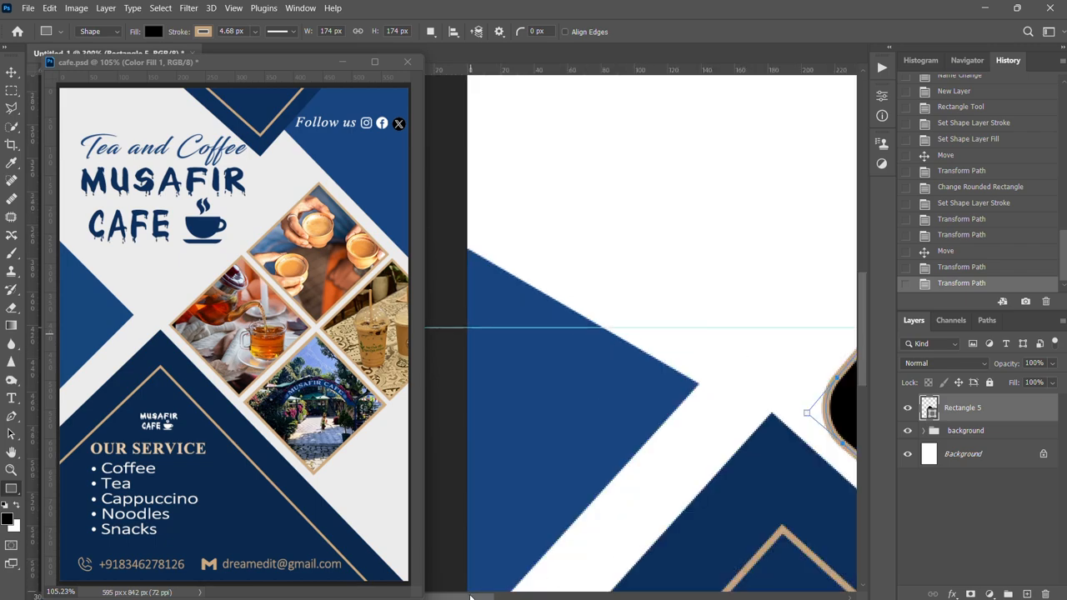
left_click_drag(476, 597, 564, 597)
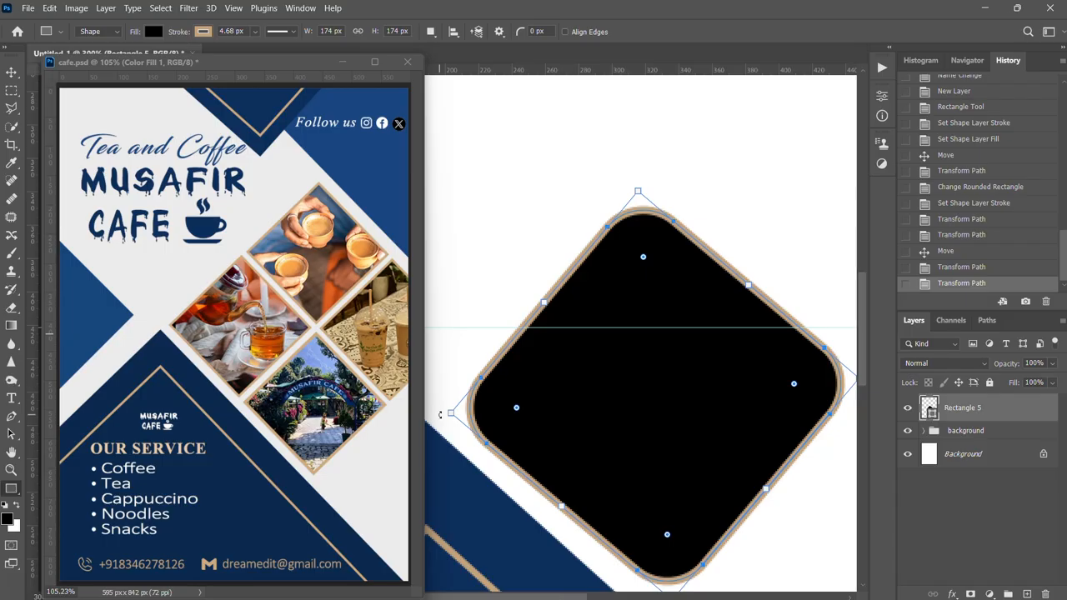
left_click_drag(441, 414, 440, 408)
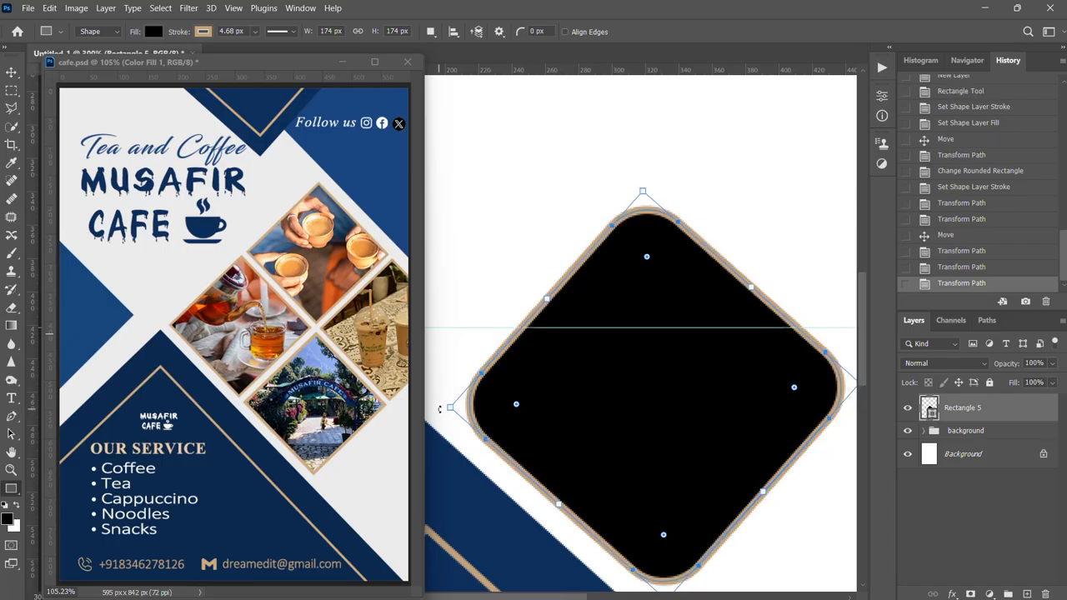
left_click_drag(440, 408, 439, 408)
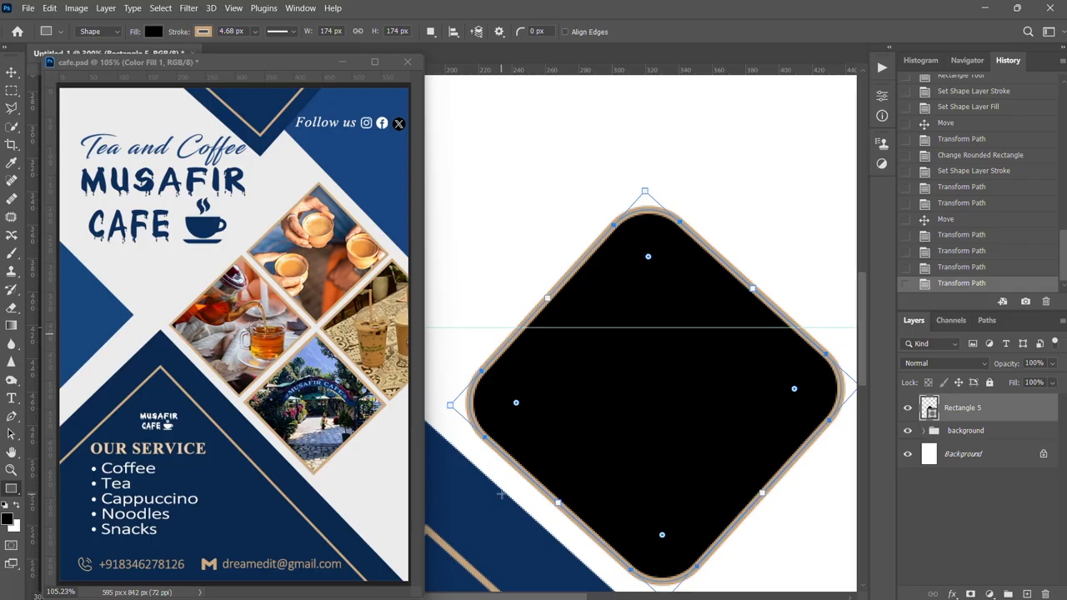
left_click(630, 117)
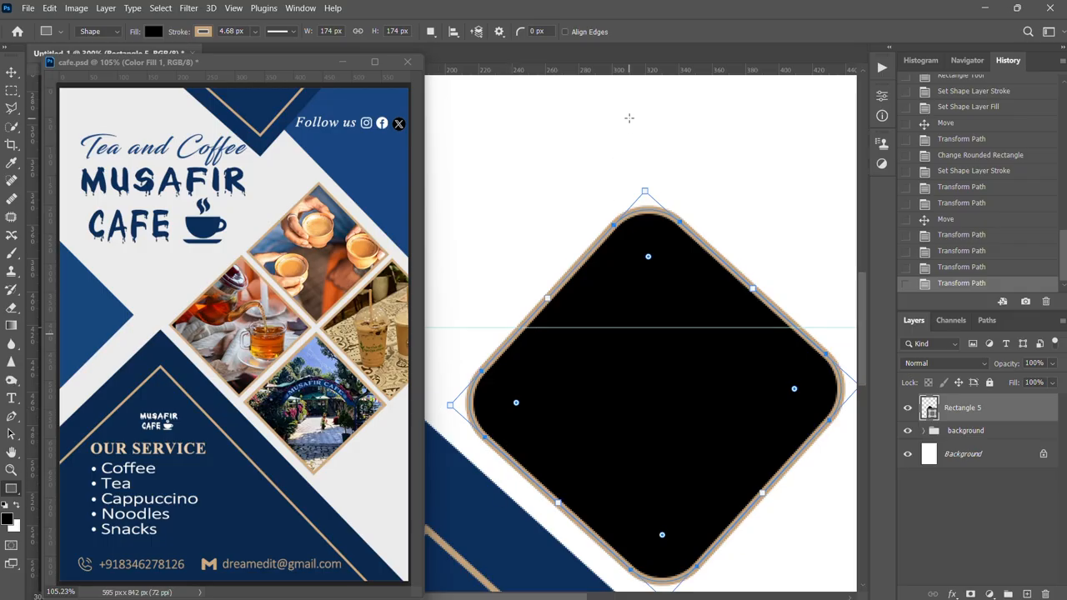
Duplicate the rounded black diamond, place the copy diagonally up and right beside it, and nudge the copy slightly left to narrow the gap
left_click(11, 72)
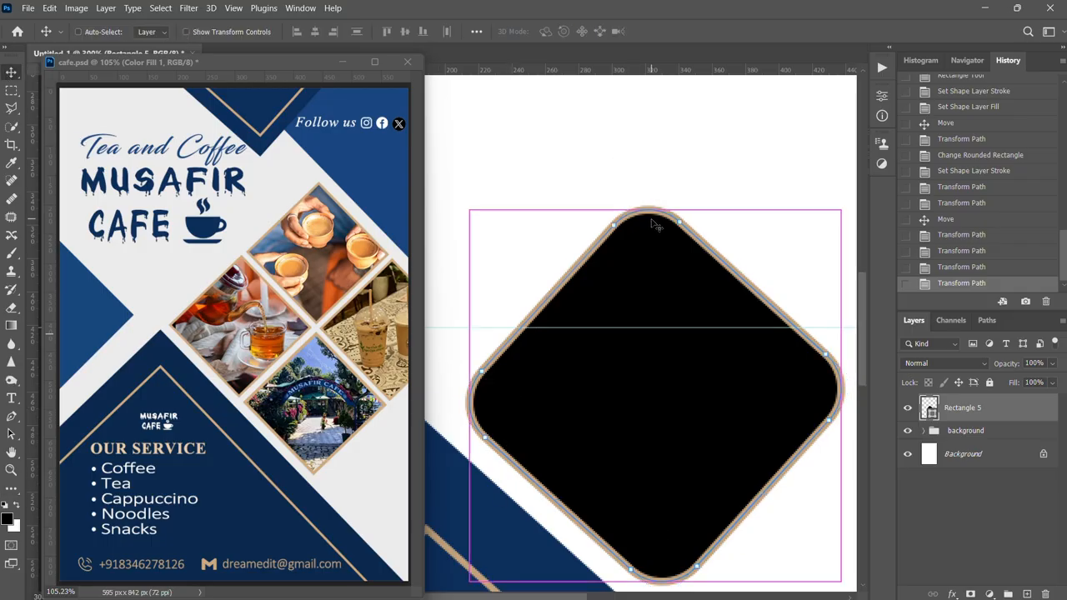
key("ctrl+0")
left_click_drag(813, 297, 748, 282)
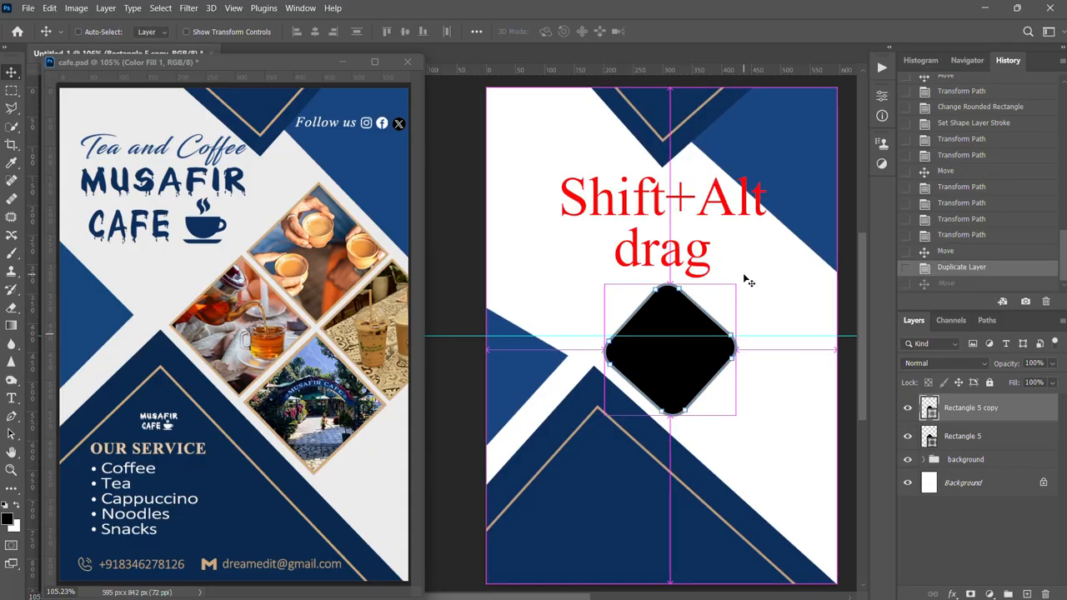
key("ctrl+z")
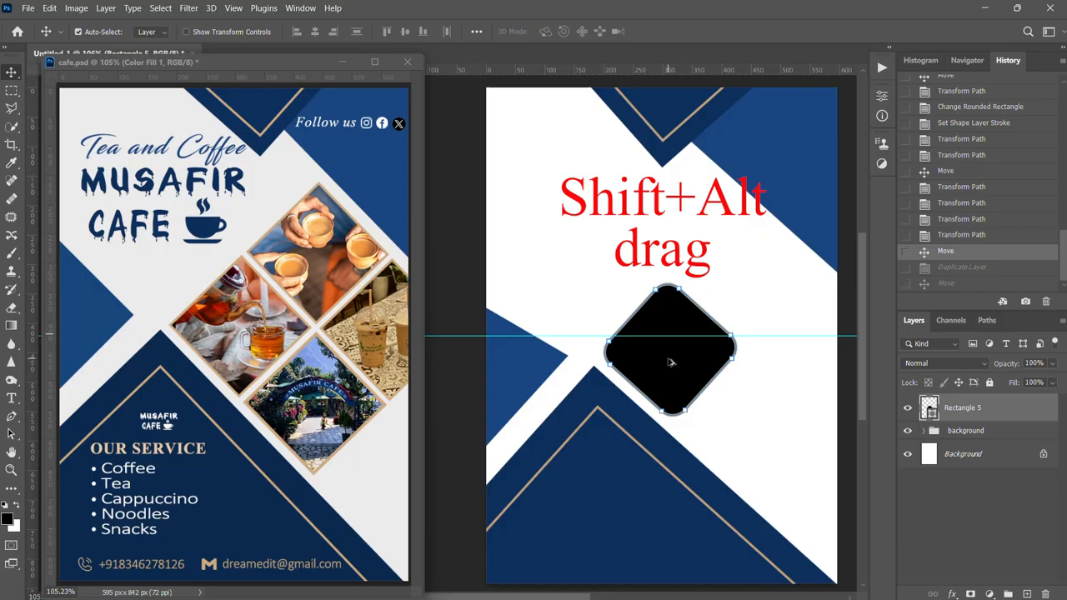
left_click_drag(673, 367, 754, 274)
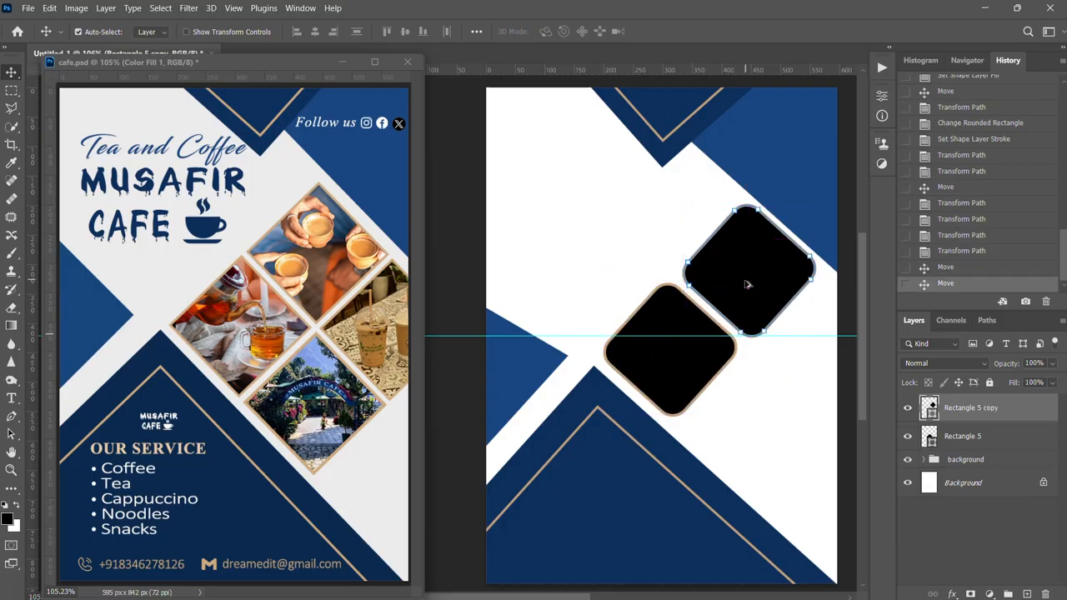
key("Left")
key("Left")
key("Left")
key("Left")
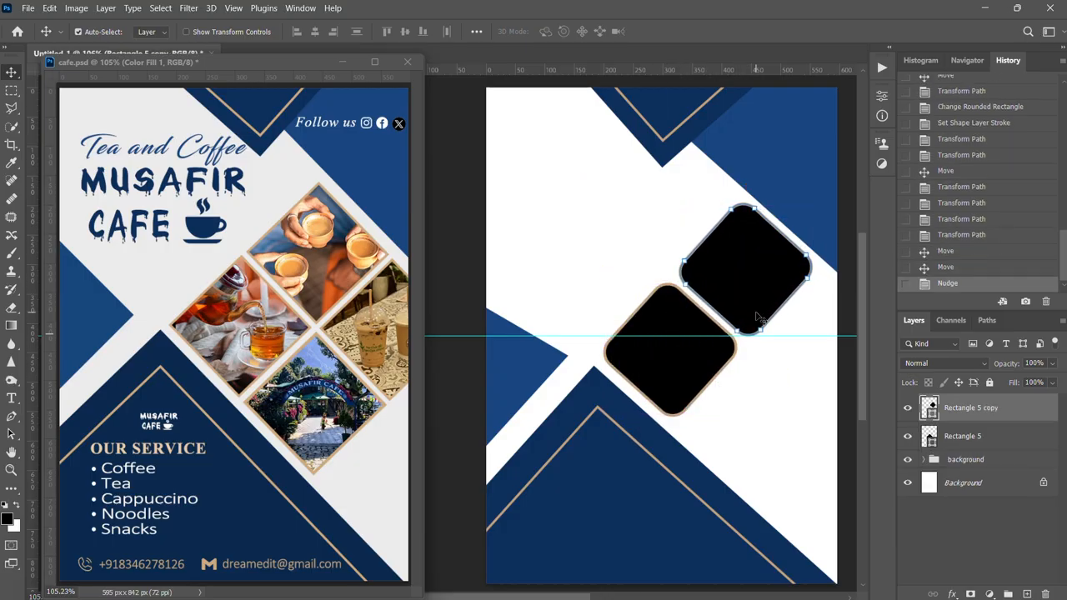
Nudge the lower black diamond slightly right and down, toward the large navy shape's slanted edge
left_click(687, 366)
key("Left")
key("Left")
key("Left")
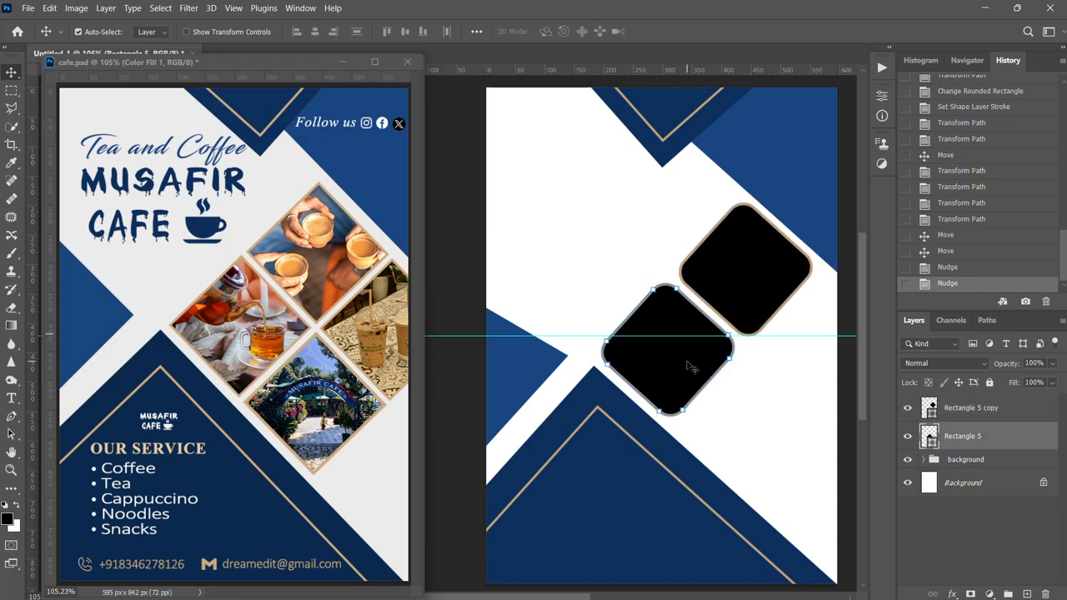
key("Down")
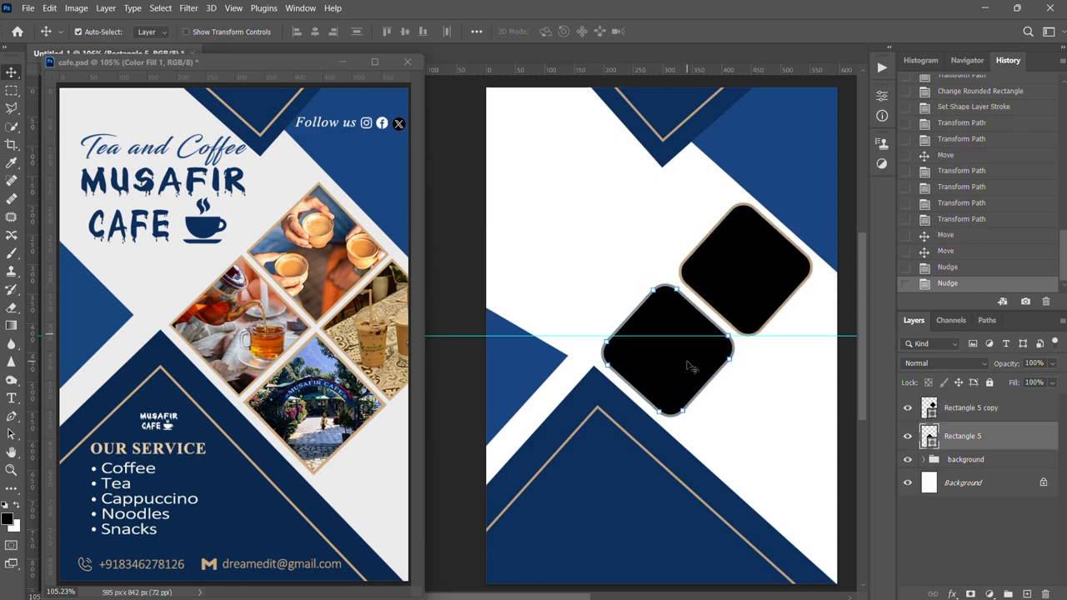
key("Right")
key("Right")
key("Right")
key("Right")
key("Left")
key("Left")
key("Left")
key("Down")
key("Down")
key("Down")
key("Right")
key("Right")
key("Right")
key("Right")
key("Down")
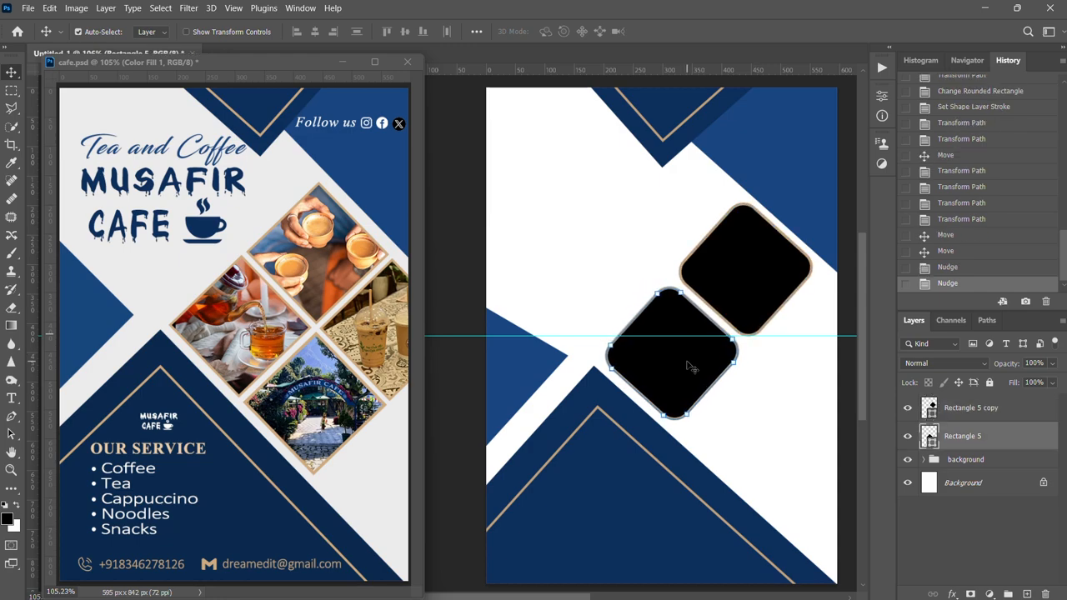
key("Down")
key("Right")
key("Right")
key("Right")
key("Down")
key("Down")
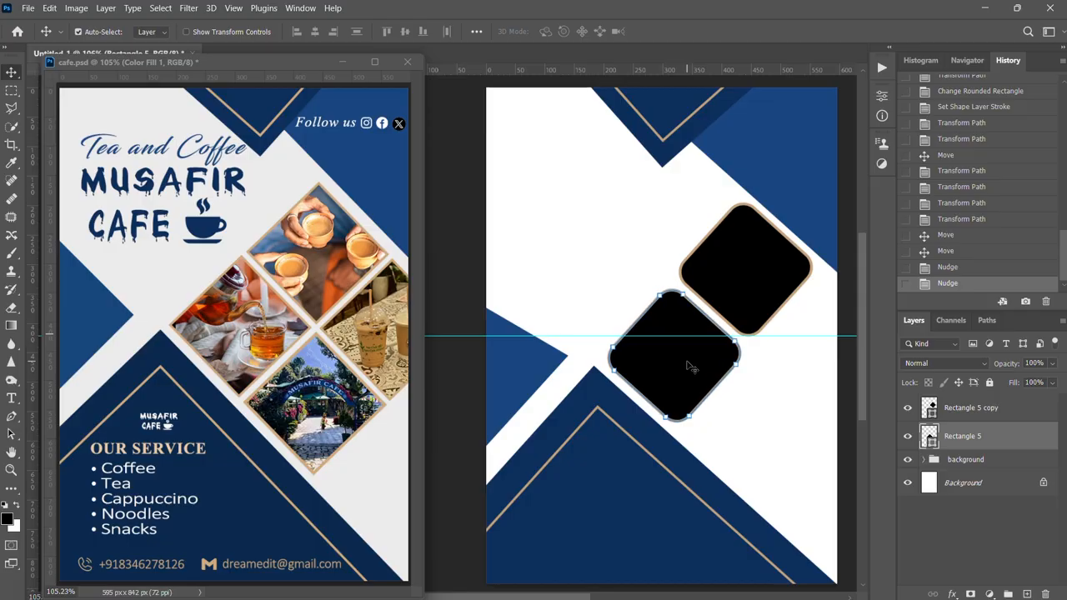
key("Right")
key("Down")
key("Down")
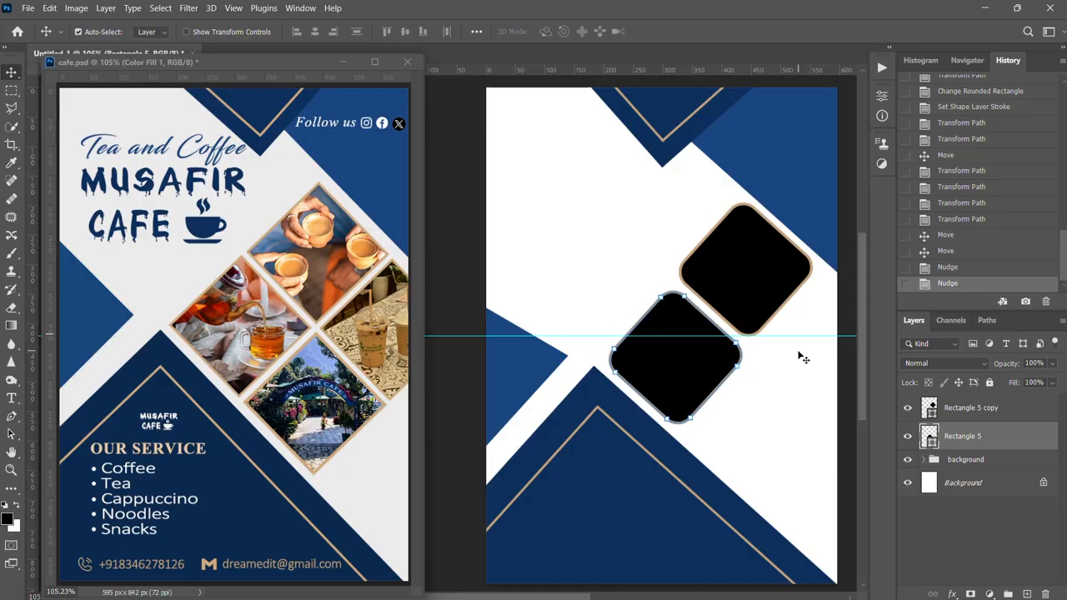
On a new layer above the diamonds, draw a diagonal line about 728 px long from the upper-right blue shape to the page's left edge
left_click(958, 409)
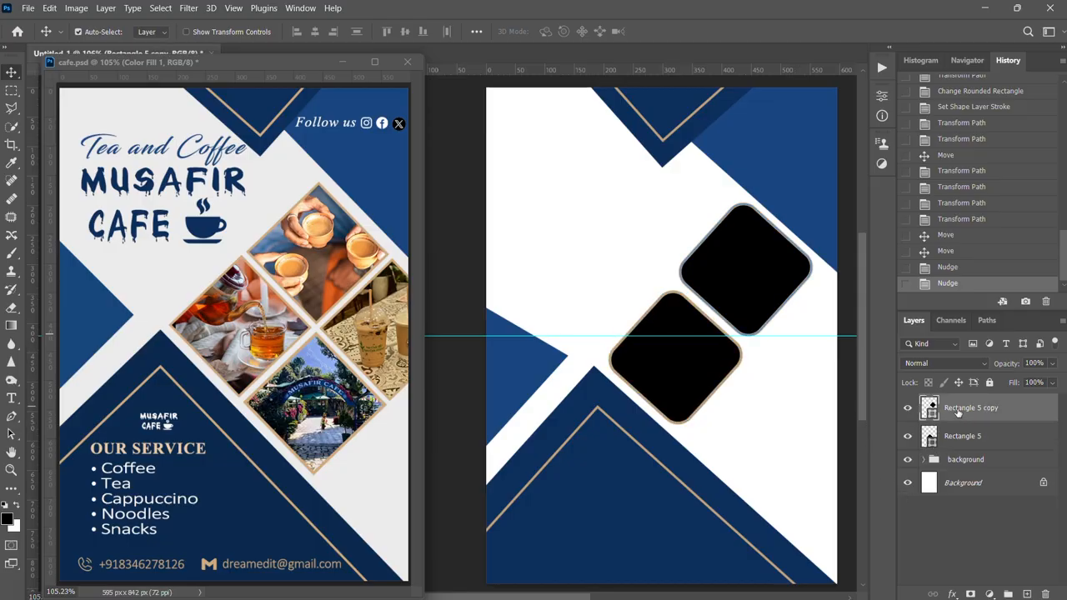
left_click(1026, 593)
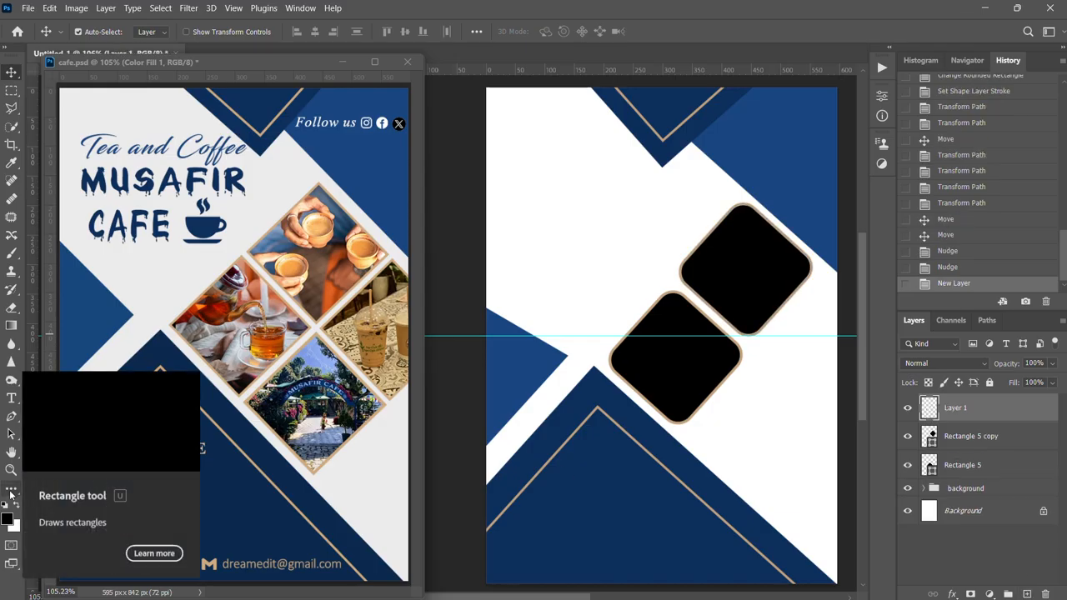
left_click(11, 490)
right_click(11, 490)
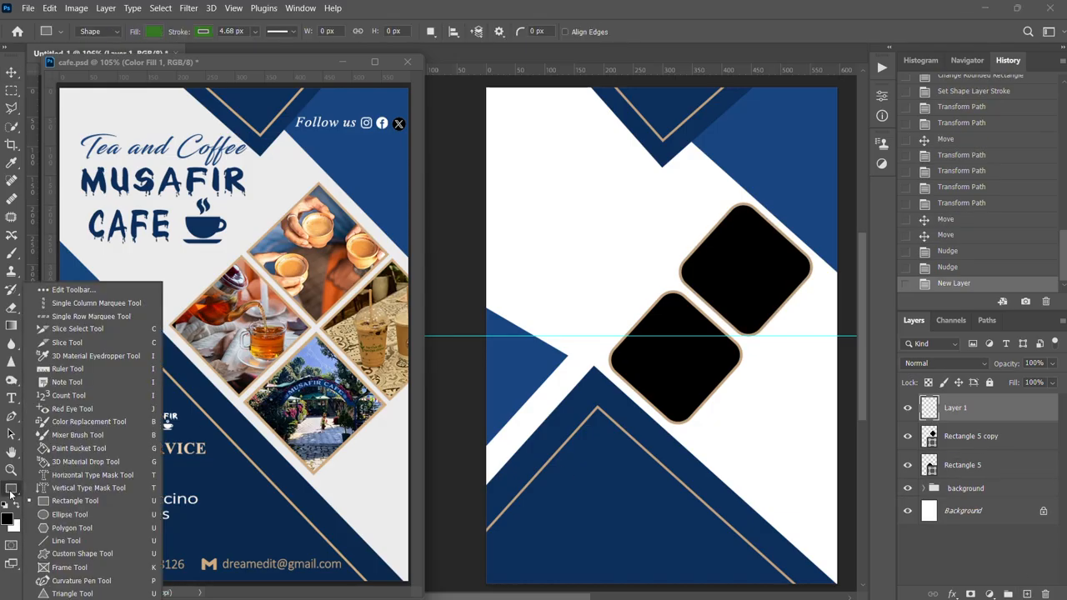
left_click(66, 540)
mouse_move(767, 137)
left_mouse_down()
mouse_move(596, 315)
mouse_move(484, 459)
left_mouse_up()
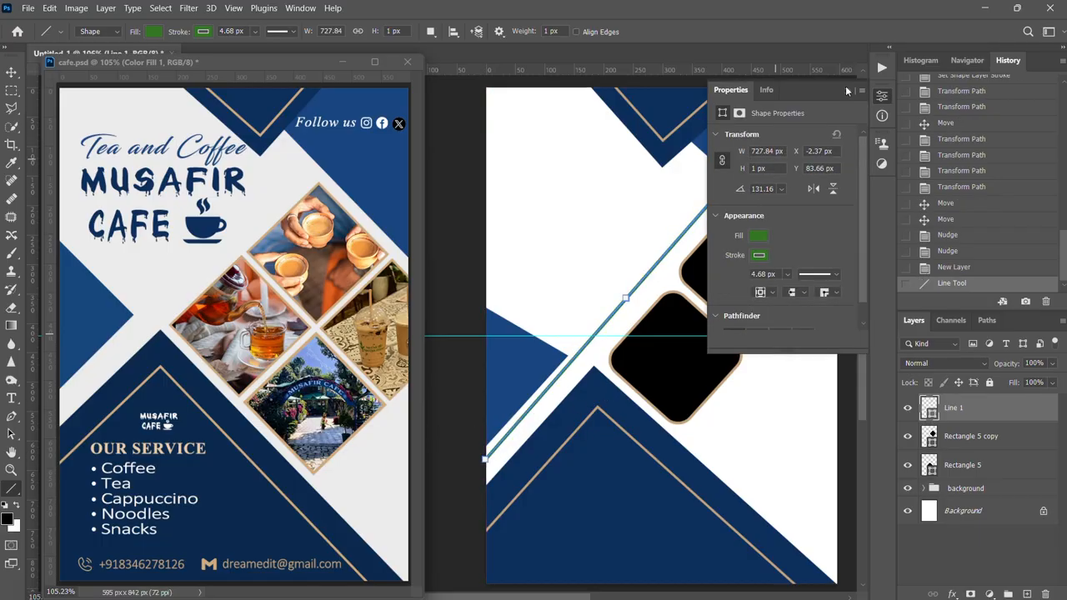
Set the diagonal line's stroke width to 3 px and remove its fill
left_click(771, 276)
type("3x")
key("Return")
left_click(559, 250)
left_click_drag(766, 274, 736, 278)
type("3")
key("Return")
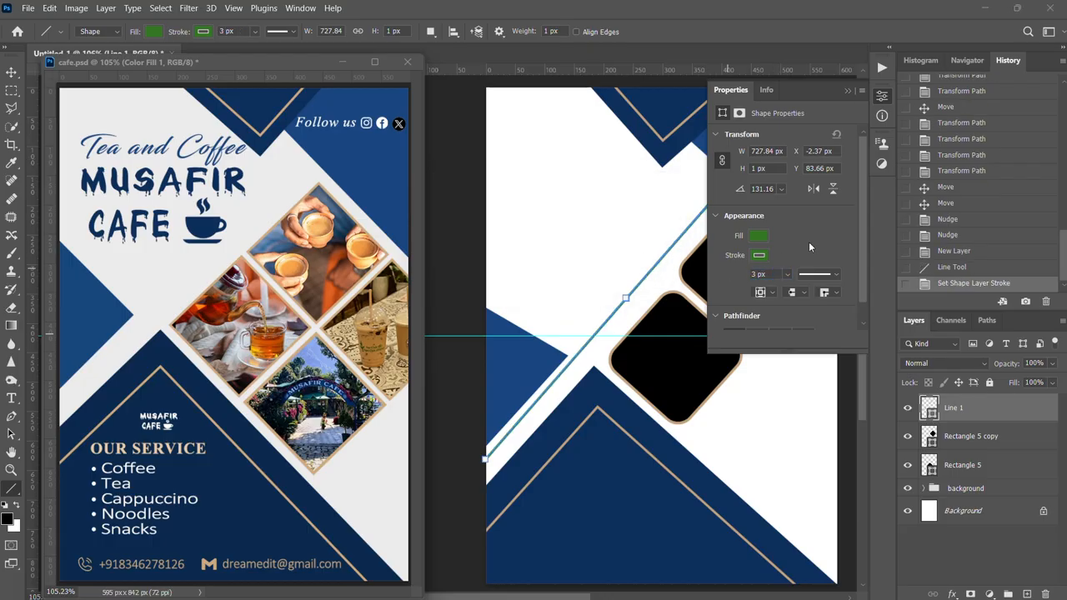
left_click(758, 236)
left_click(736, 262)
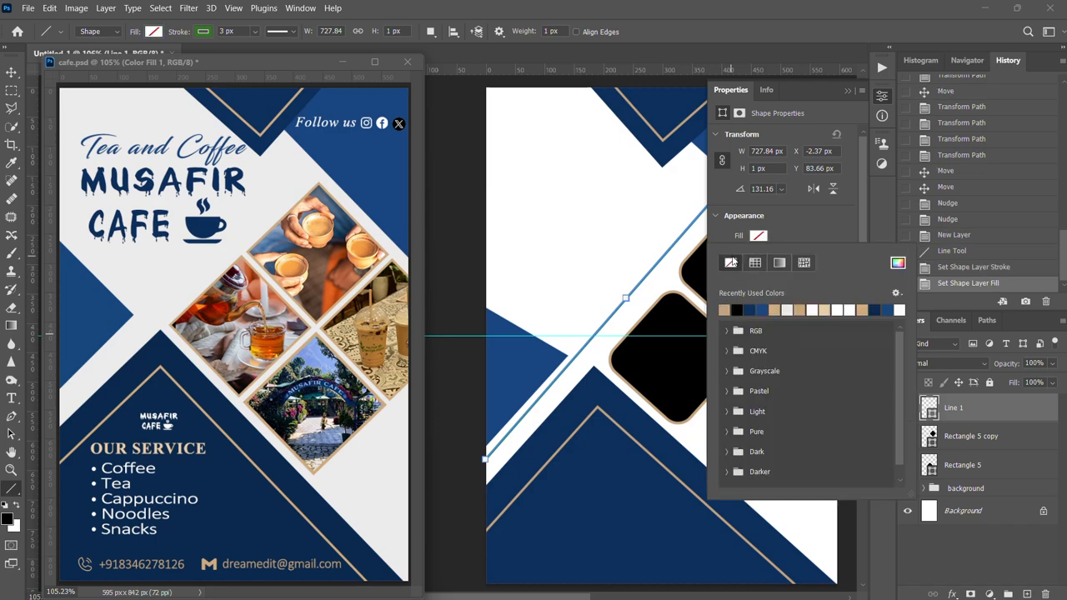
left_click(831, 136)
left_click(848, 90)
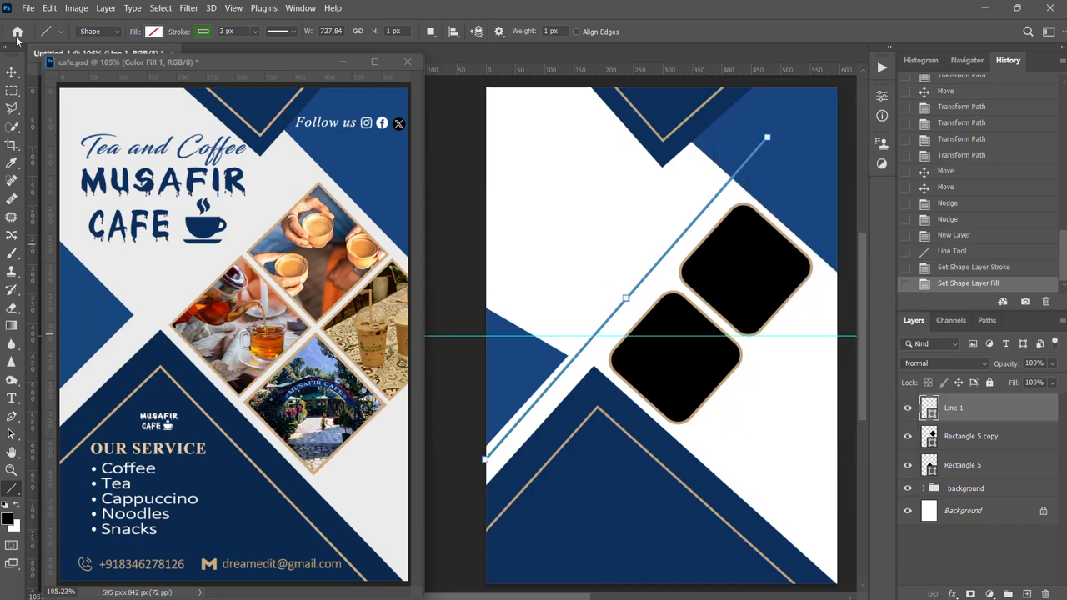
Move the green line against the diamonds' upper-left sides and rotate it slightly to match their slant
key("v")
left_click_drag(625, 297, 635, 315)
left_click(633, 303)
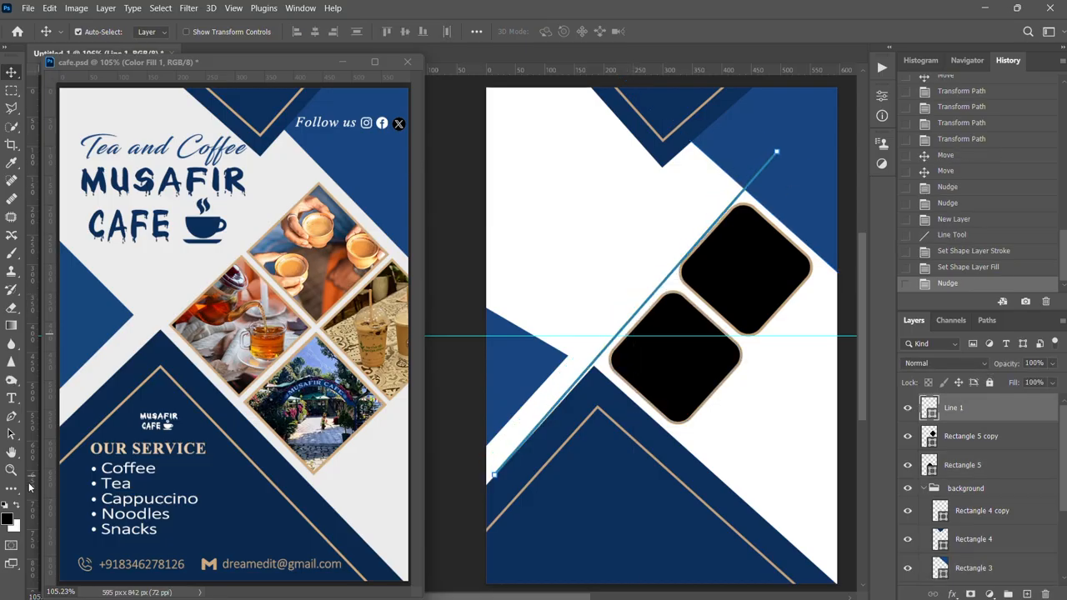
key("u")
left_click_drag(787, 148, 788, 148)
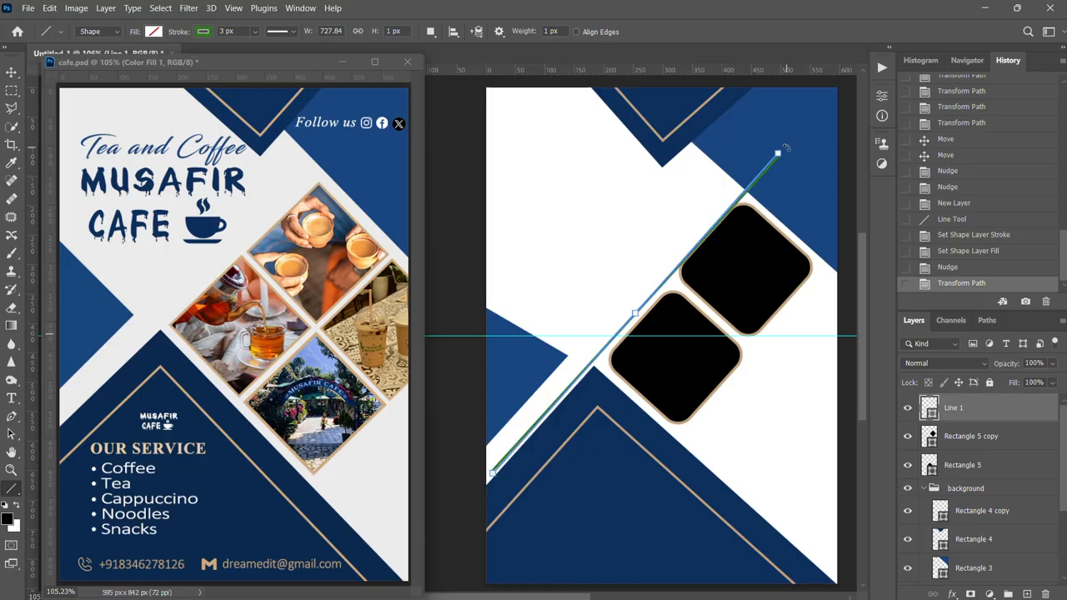
Nudge the upper black diamond slightly right and down so its upper-left side lines up along the green line
key("v")
left_click(739, 277)
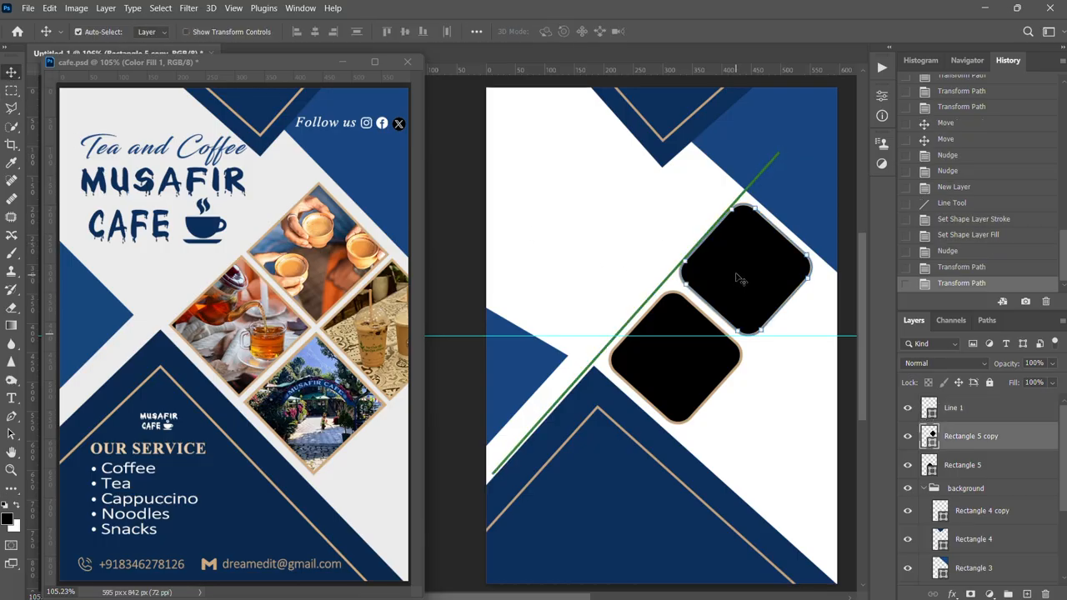
key("Right")
key("Left")
key("Left")
key("Left")
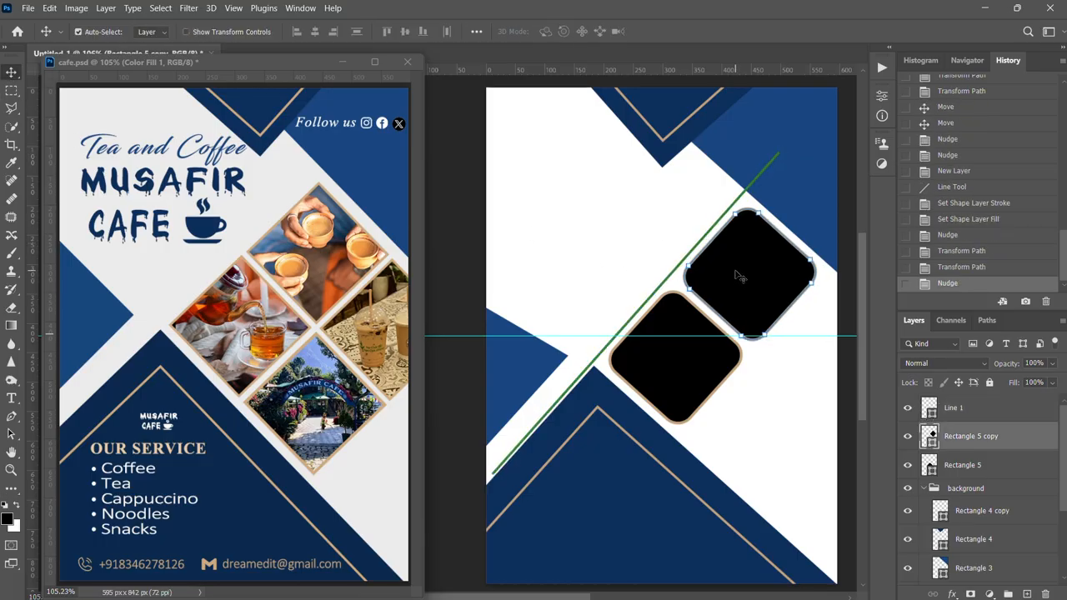
key("Left")
left_click(767, 410)
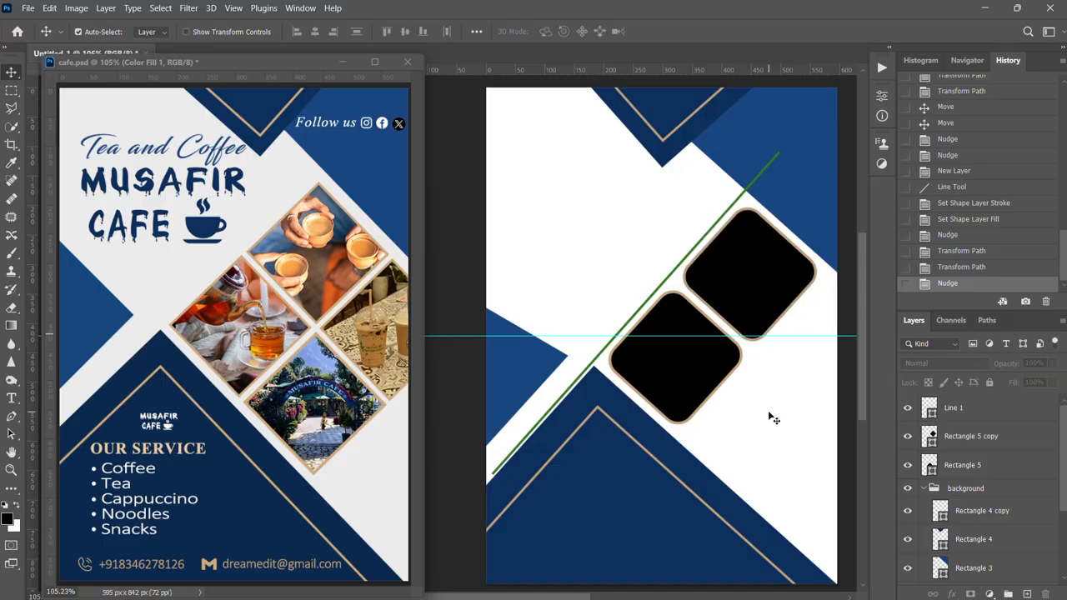
left_click(681, 369)
left_click_drag(680, 369, 821, 485)
key("ctrl+z")
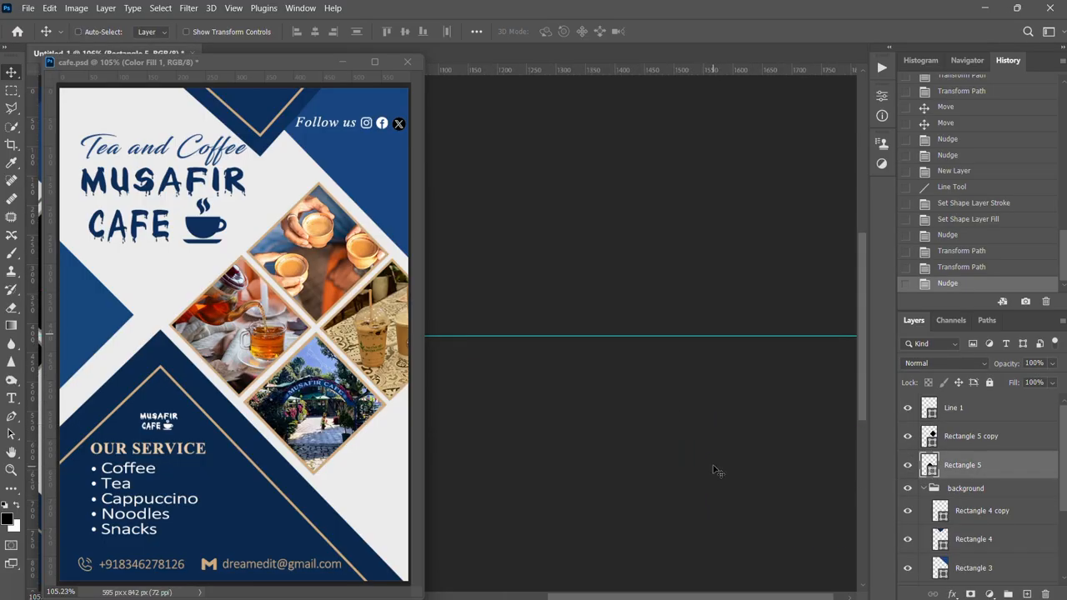
key("ctrl+z")
left_click_drag(564, 596, 328, 596)
left_click(945, 284)
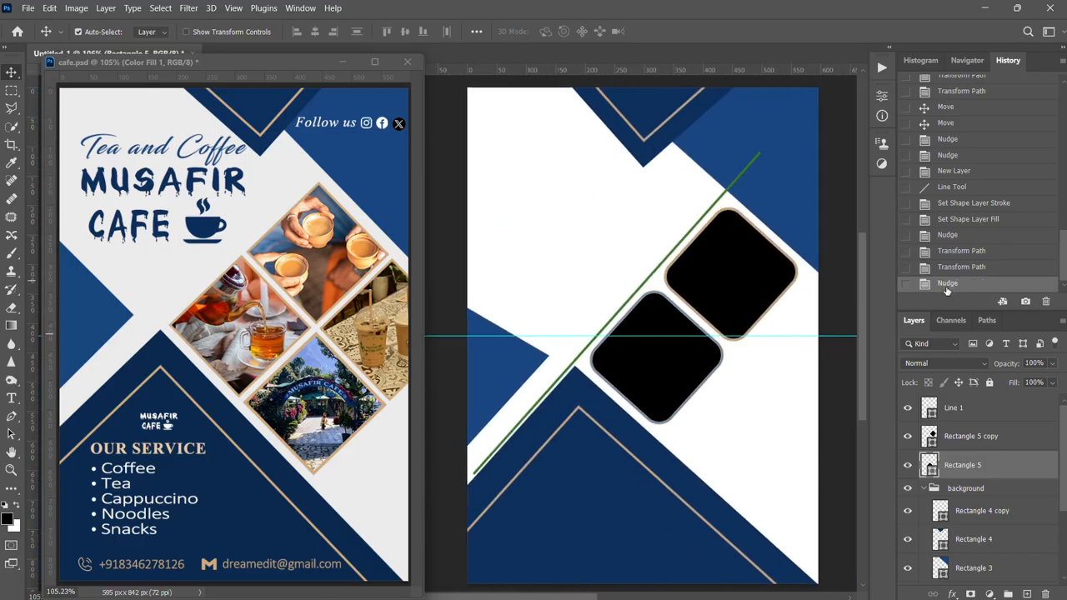
Duplicate the lower-left diamond down and right along the navy slanted edge, and nudge the copy to even out the gap
left_click_drag(647, 376, 740, 446)
key("Down")
key("Up")
key("Up")
key("Right")
key("Right")
key("Right")
key("Right")
key("Right")
key("Up")
key("Up")
key("Up")
key("Up")
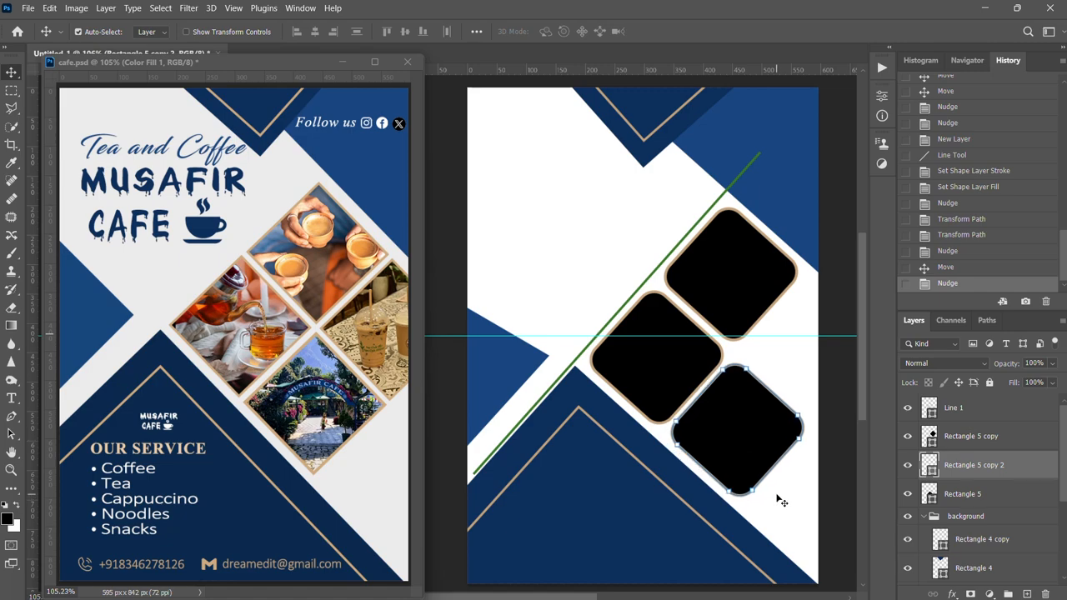
key("Down")
key("Down")
key("Down")
key("Right")
key("Right")
key("Right")
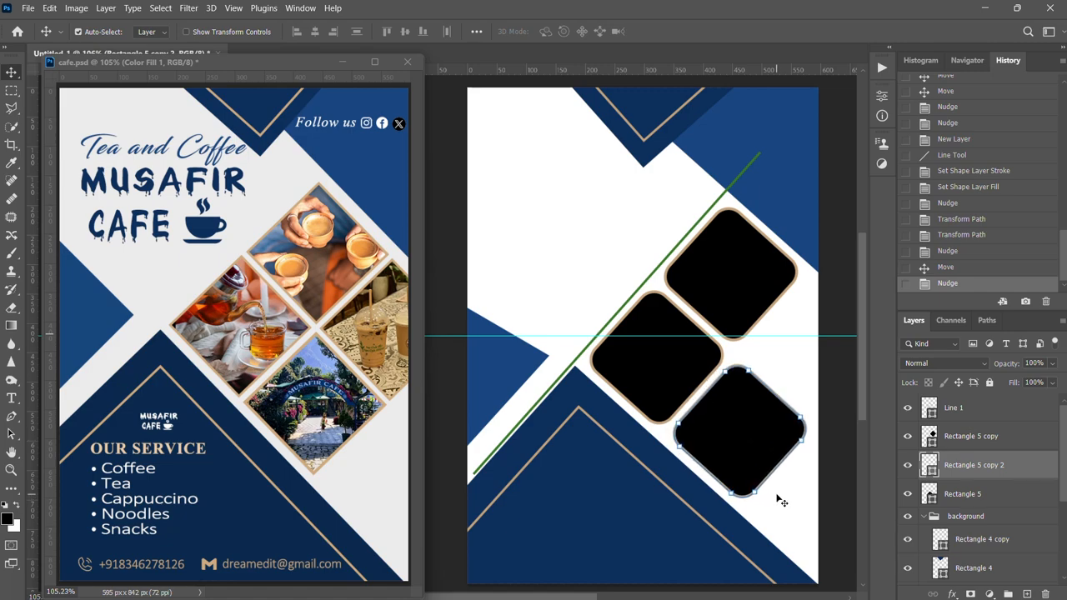
key("Left")
Duplicate the lowest diamond up and right so the copy overhangs the page's right edge, and nudge it up and right
left_click_drag(755, 437, 817, 363)
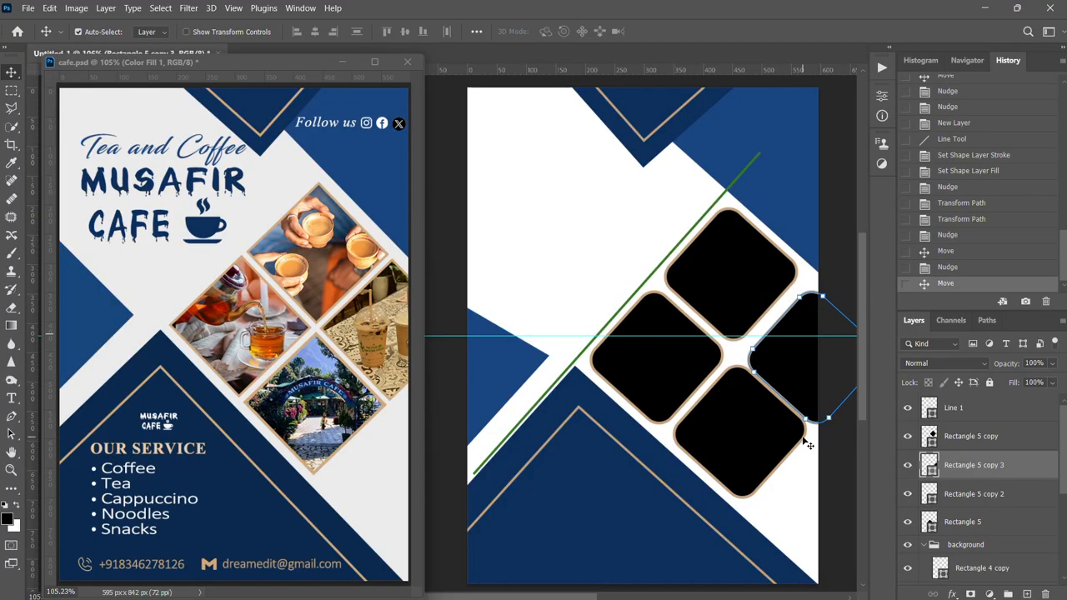
key("ctrl+z")
left_click_drag(744, 429, 807, 349)
key("Up")
key("Up")
key("Up")
key("Up")
key("Up")
key("Right")
key("Right")
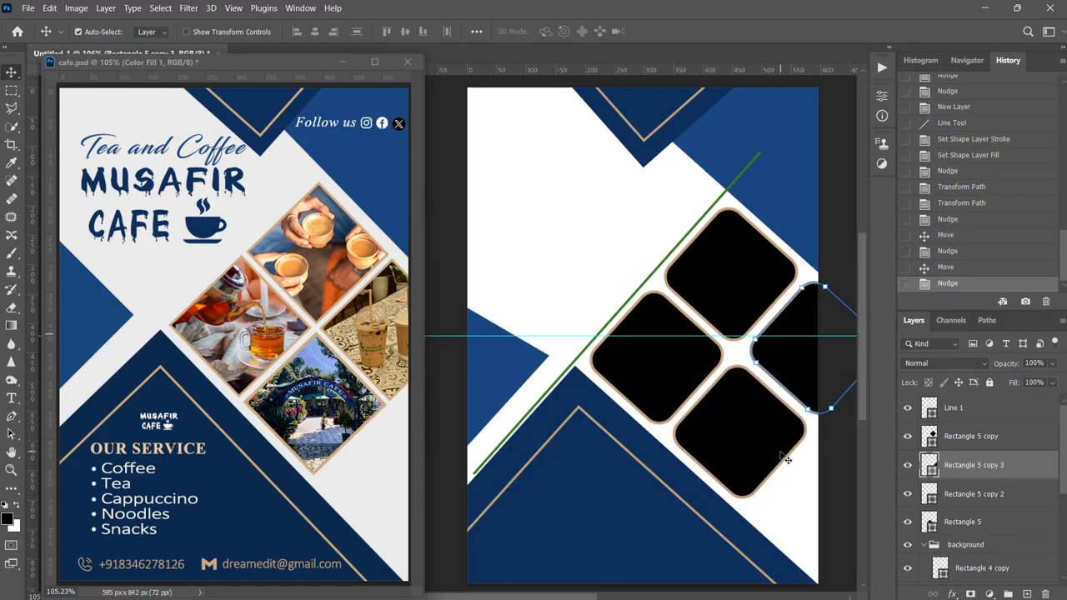
key("Down")
key("Up")
left_click(797, 519)
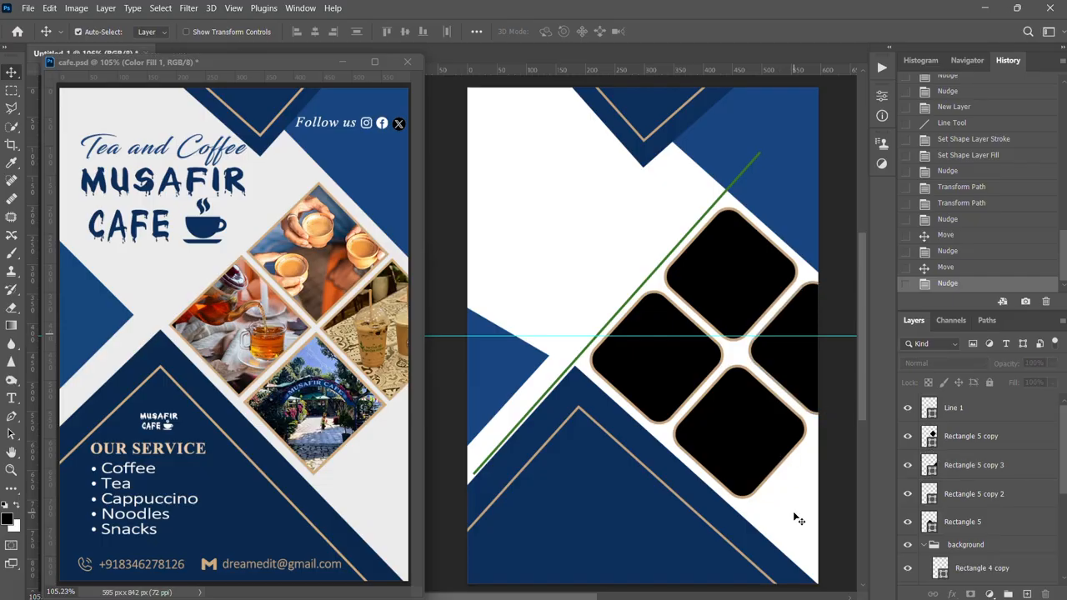
Nudge the diamond overhanging the right page edge slightly down to balance its gaps with the neighbouring diamonds
left_click(796, 375)
key("Down")
key("Down")
left_click(795, 507)
left_click(797, 375)
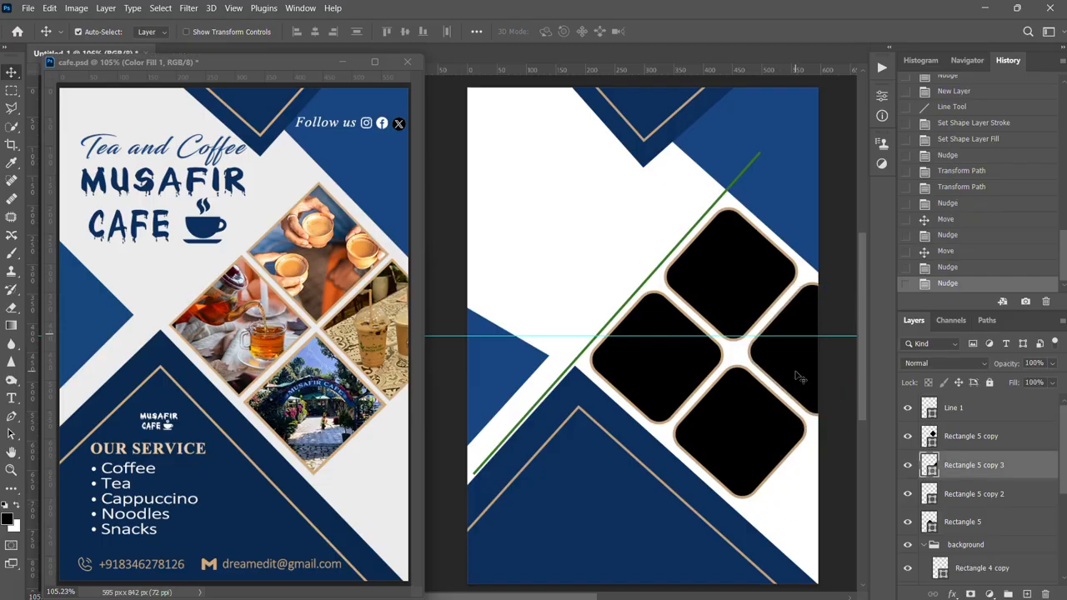
key("Down")
left_click(798, 494)
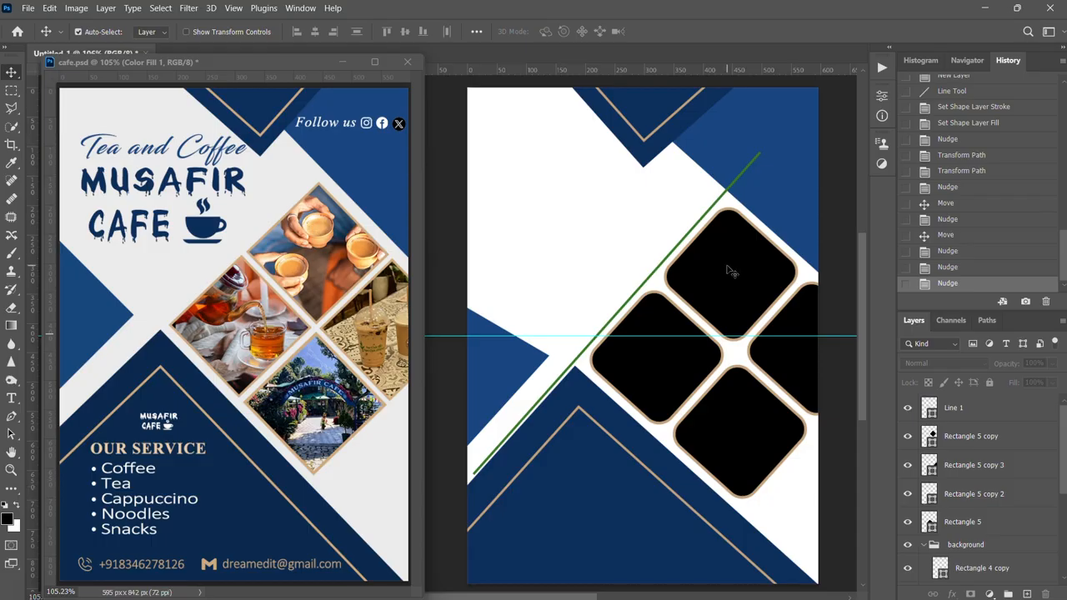
Hide the green alignment line and delete its layer
left_click(908, 408)
left_click(965, 410)
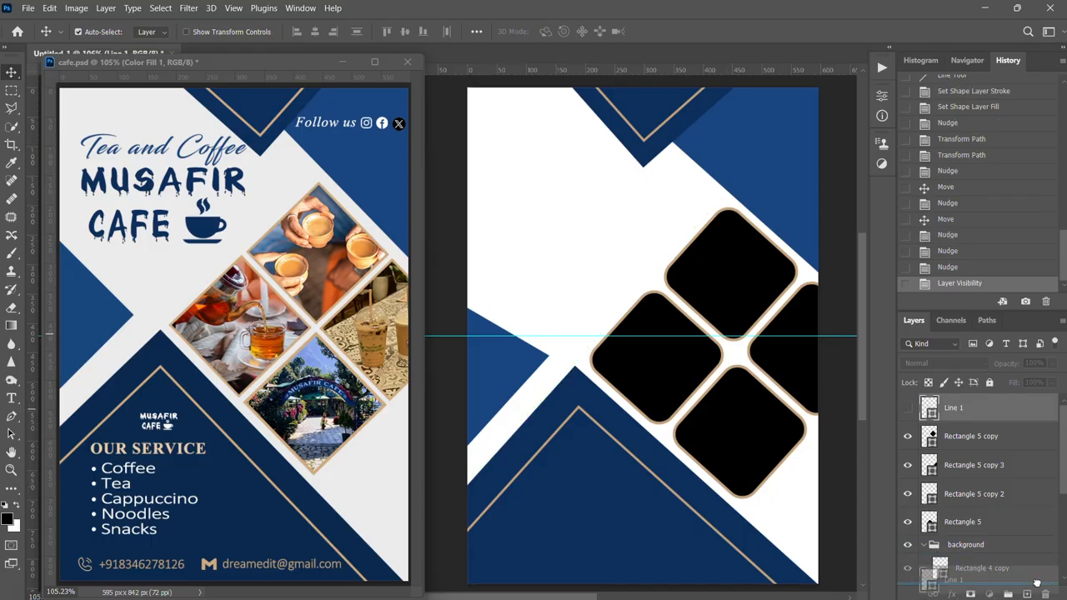
key("Delete")
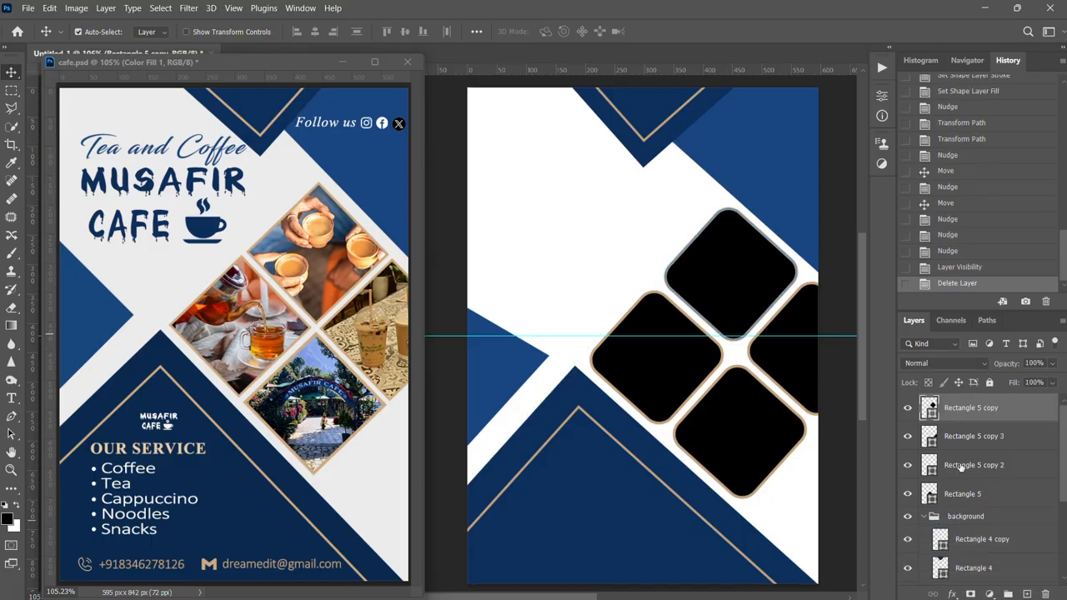
Link the four black diamond layers, group them, and name the group "pic"
left_click(964, 494, "shift")
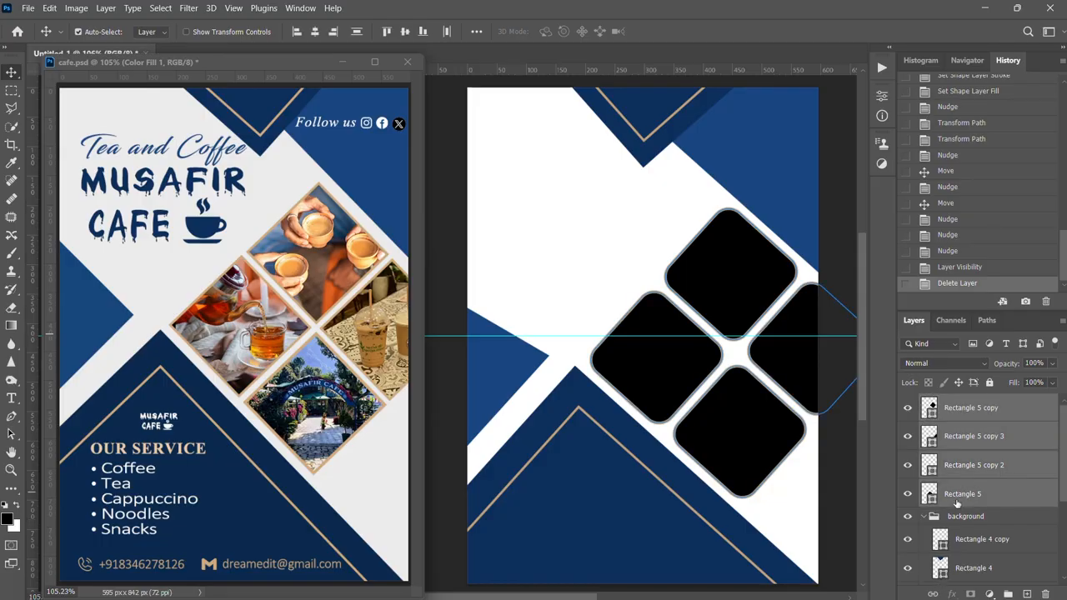
left_click(933, 593)
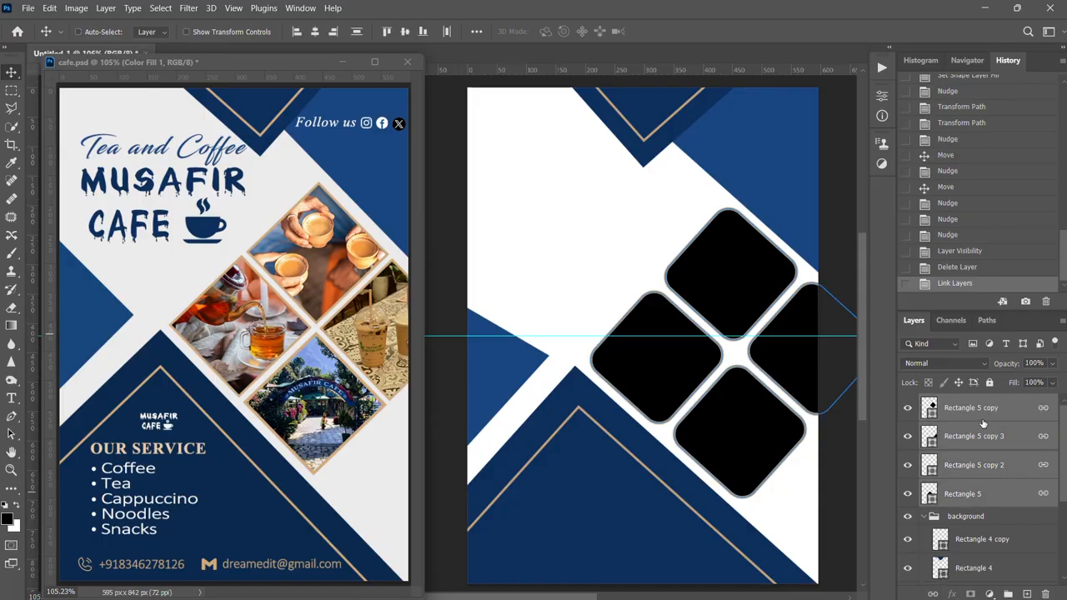
key("ctrl+g")
left_click(924, 419)
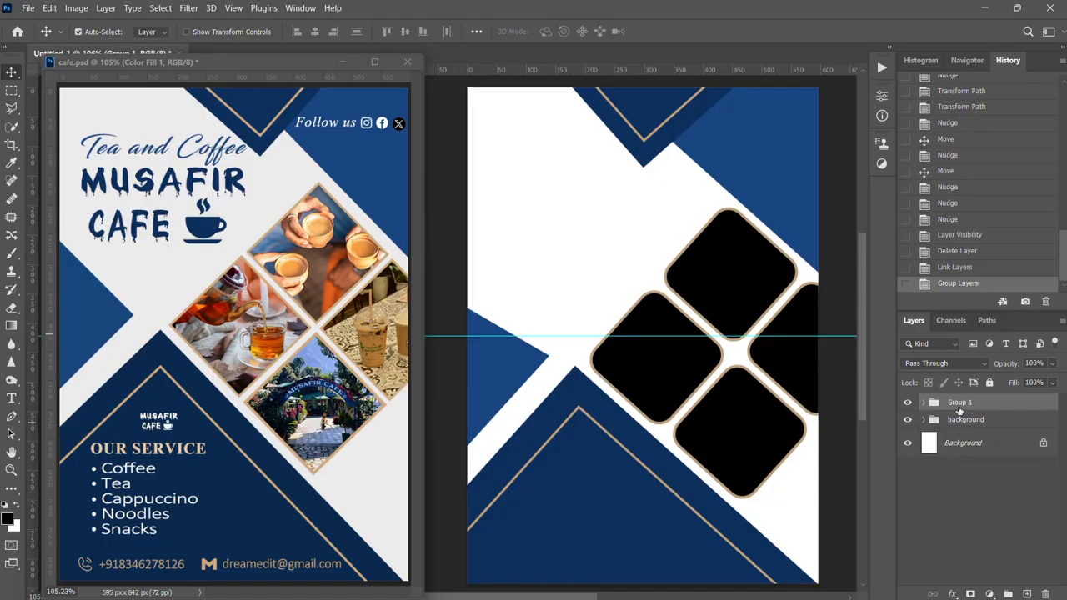
double_click(960, 402)
type("pic")
key("Return")
Move the four linked diamonds together up and left, to about X 423 px, Y 424 px
left_click(731, 300)
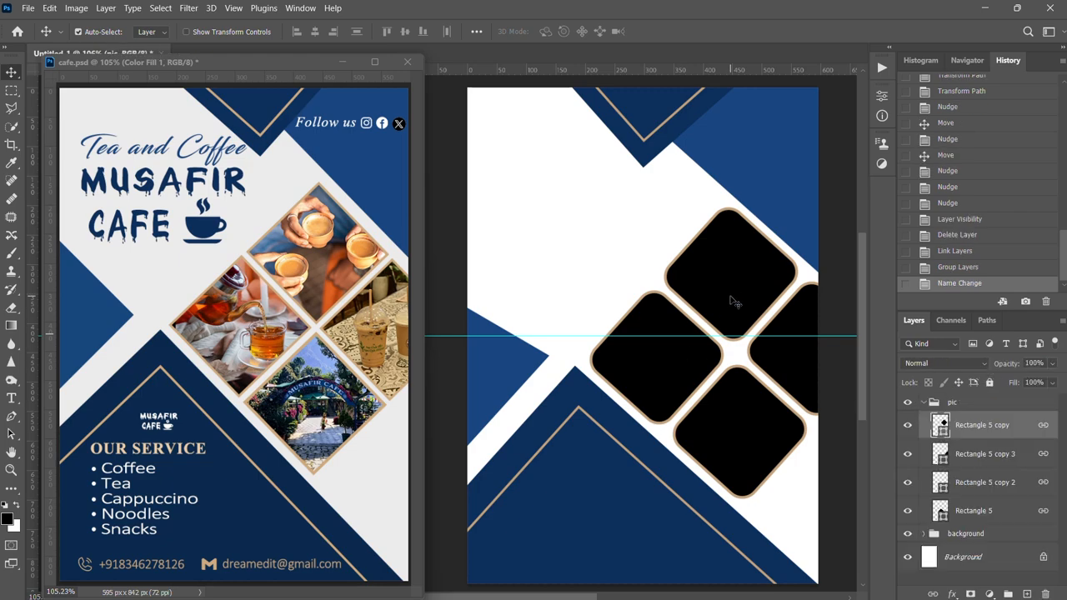
key("ctrl+t")
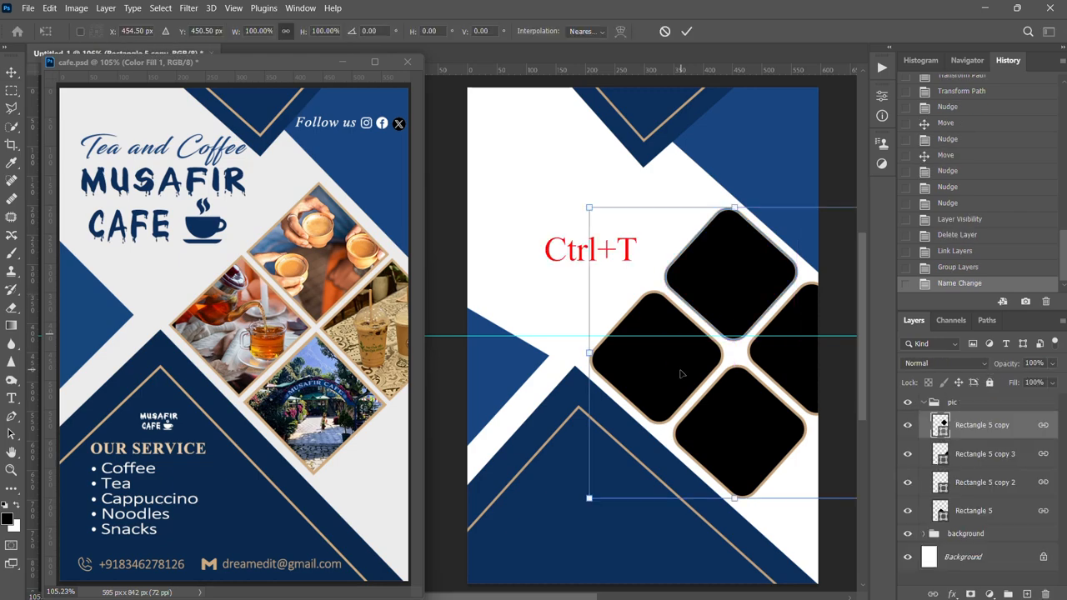
left_click_drag(621, 263, 609, 251)
key("Down")
key("Down")
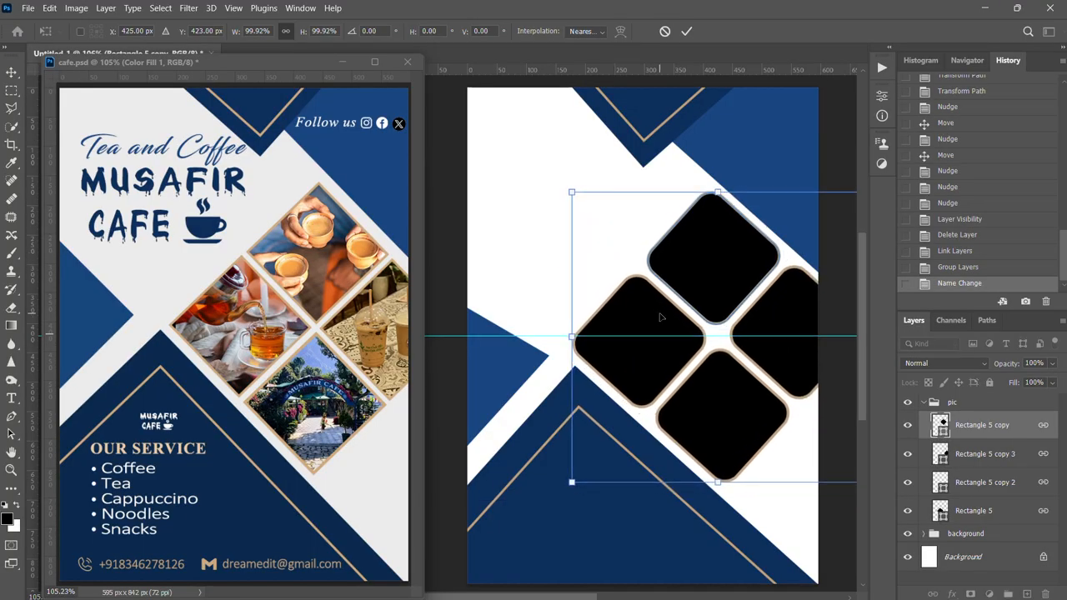
key("Left")
key("Left")
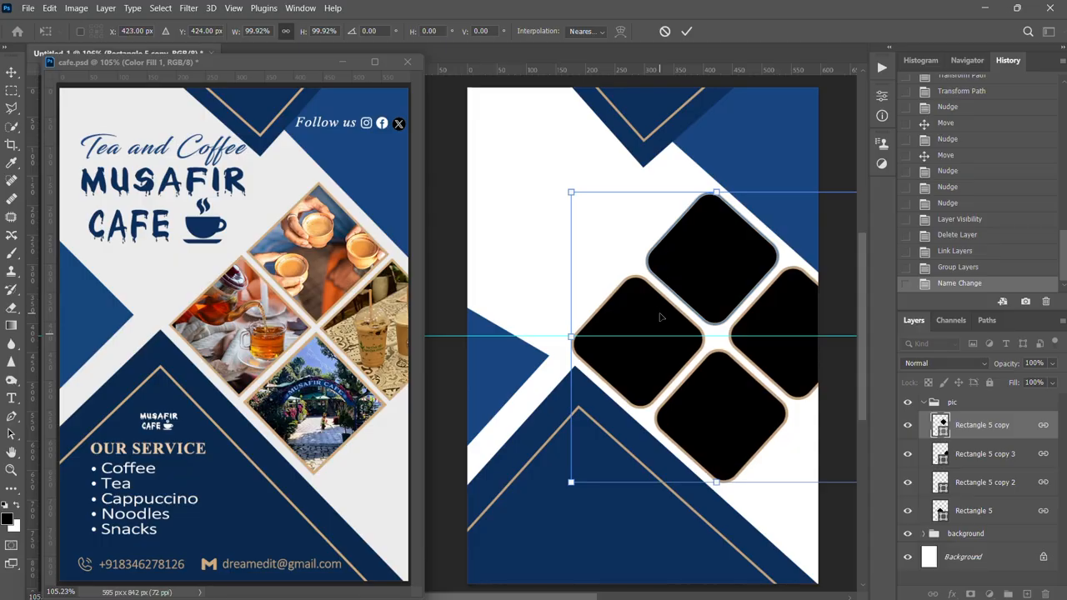
left_click(686, 31)
Shift the left blue triangle and the lower navy triangle with its tan outline up and left, and delete the horizontal guide
left_click(492, 372)
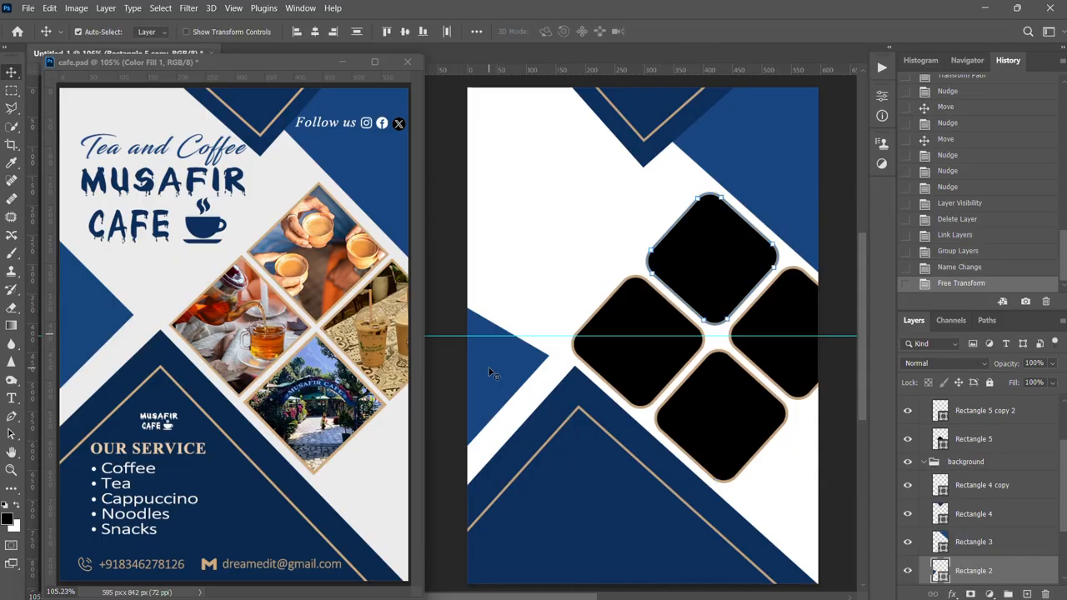
left_click_drag(492, 373, 484, 333)
left_click_drag(590, 505, 574, 488)
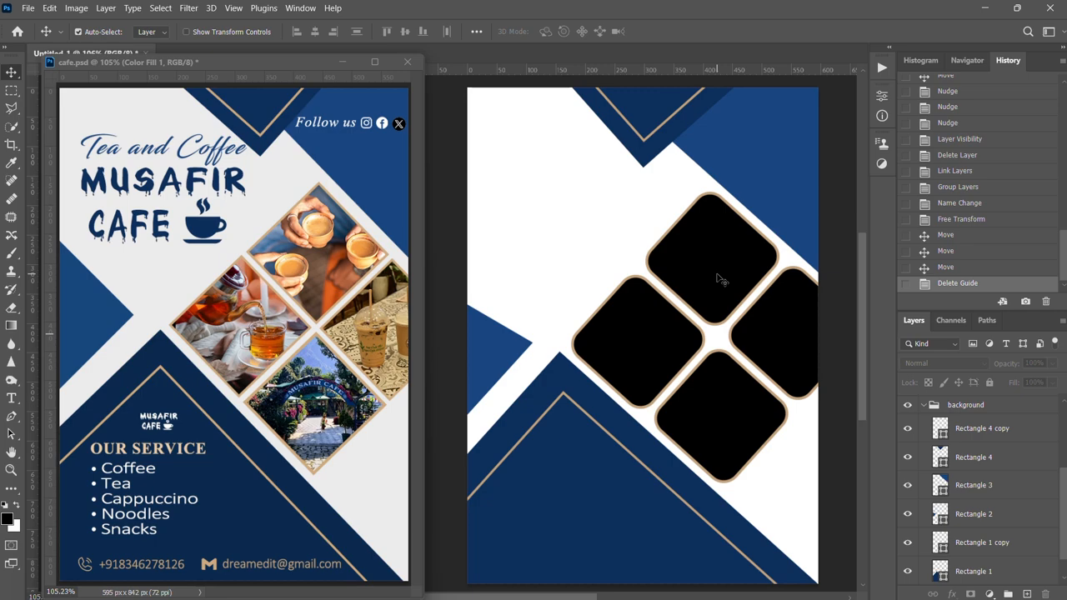
Place the three-tea-cups photo Gemini_Generated_Image_arbxyrarbxyrarbx.png from the Desktop cafe folder as an embedded image above the uppermost diamond's layer
left_click(721, 280)
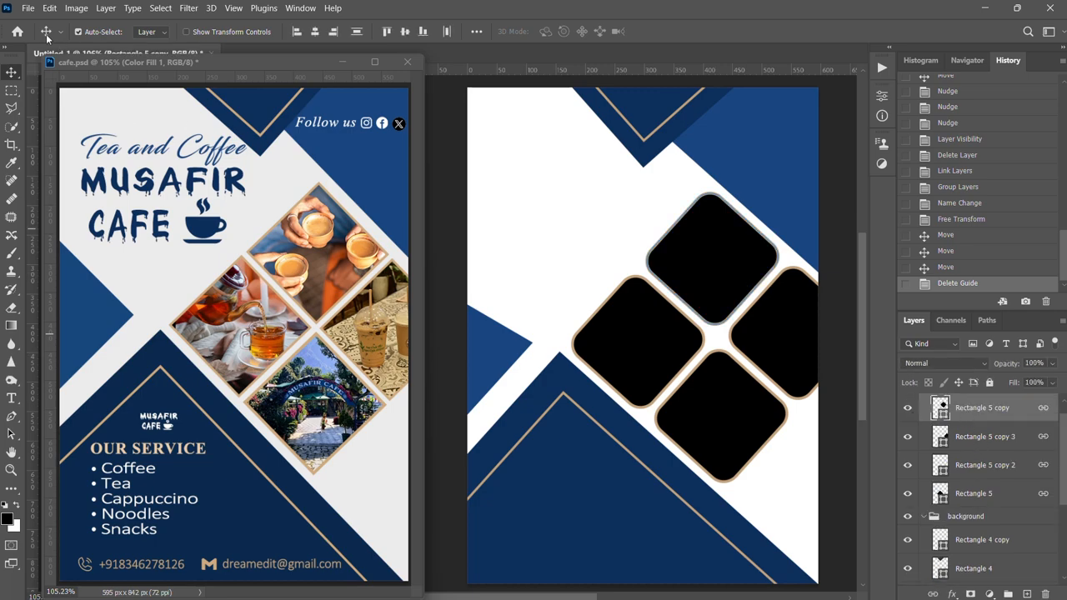
left_click(27, 8)
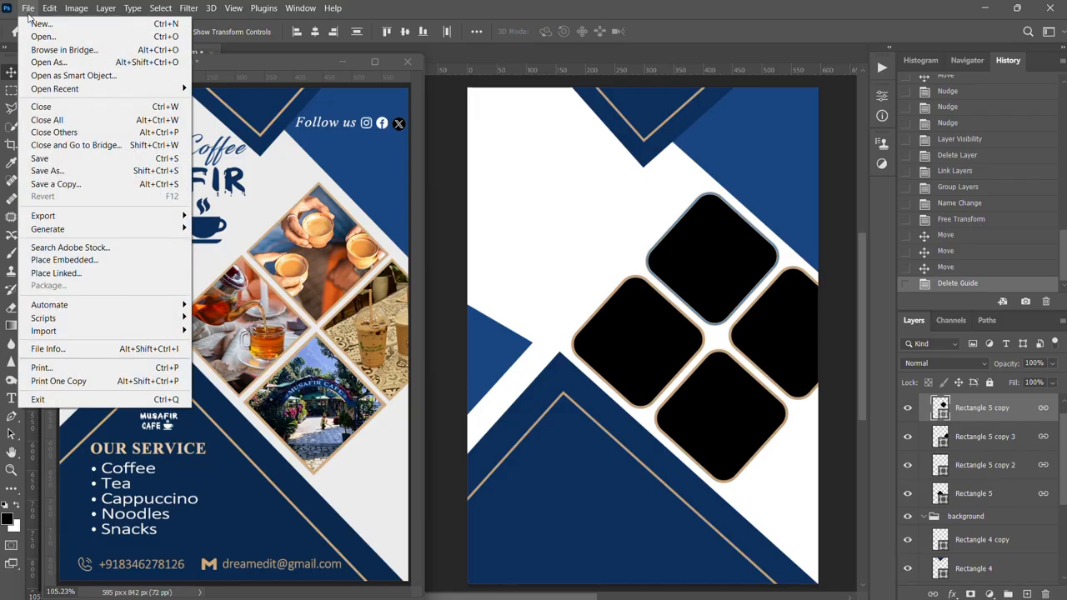
left_click(64, 260)
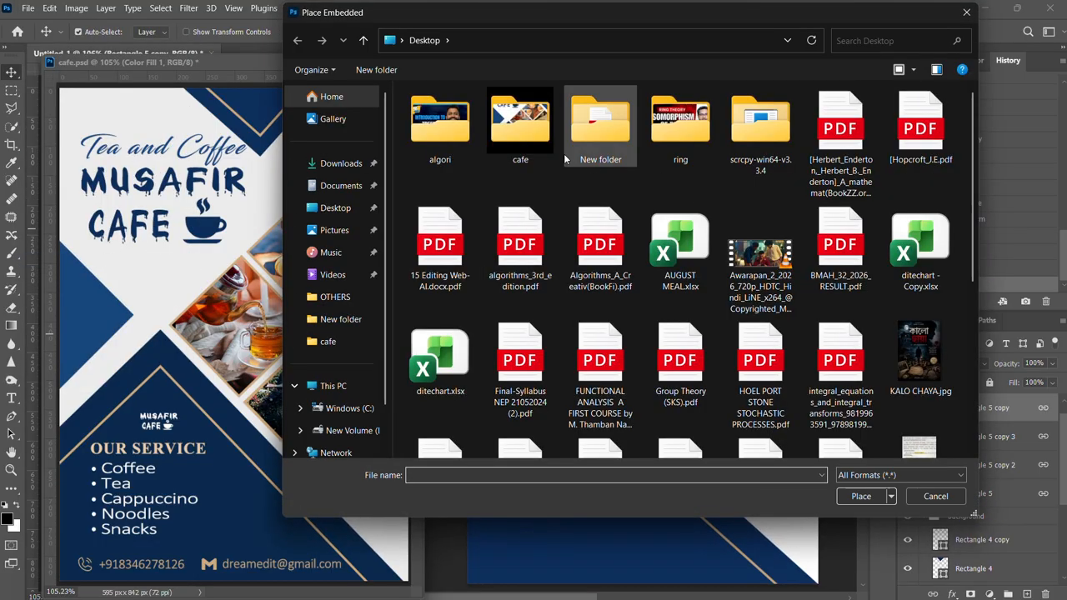
double_click(520, 125)
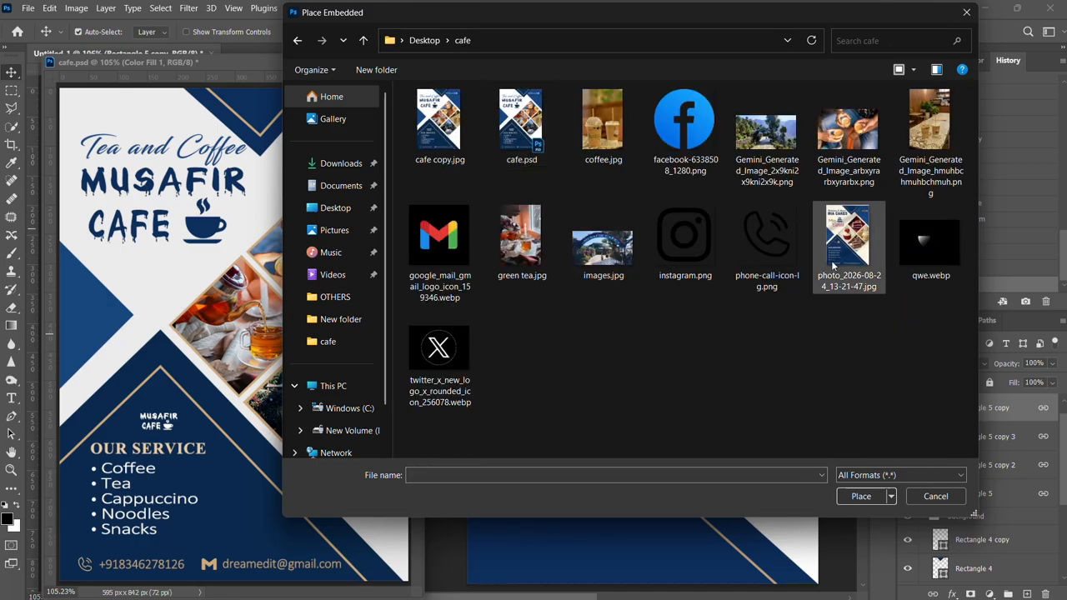
left_click(836, 139)
left_click(855, 500)
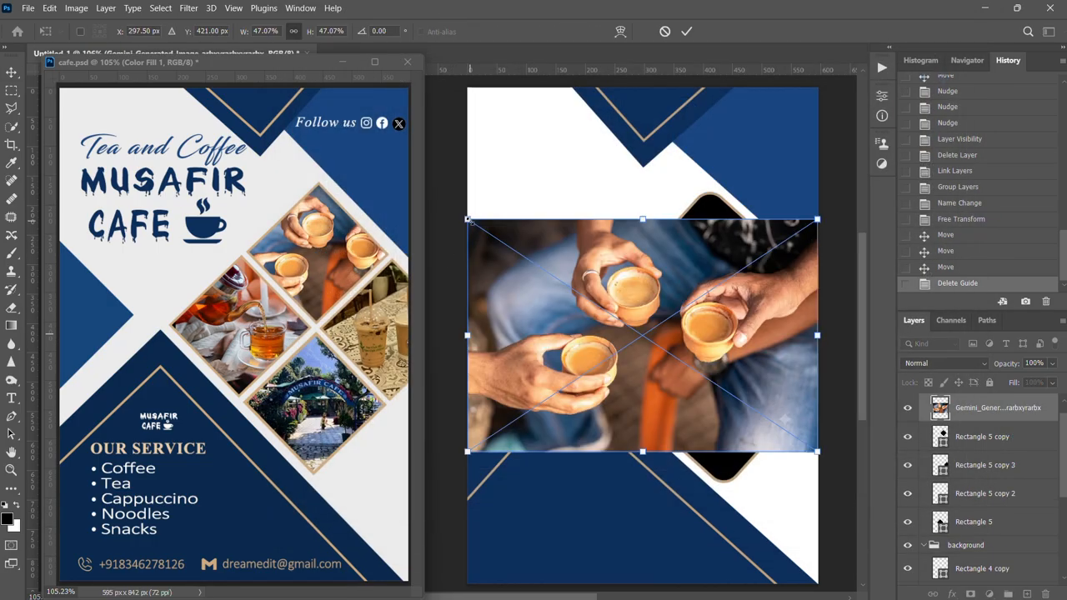
Scale the tea-cups photo to about 26.5%, position it over the uppermost diamond, and clip it to that diamond
left_click_drag(469, 220, 635, 331)
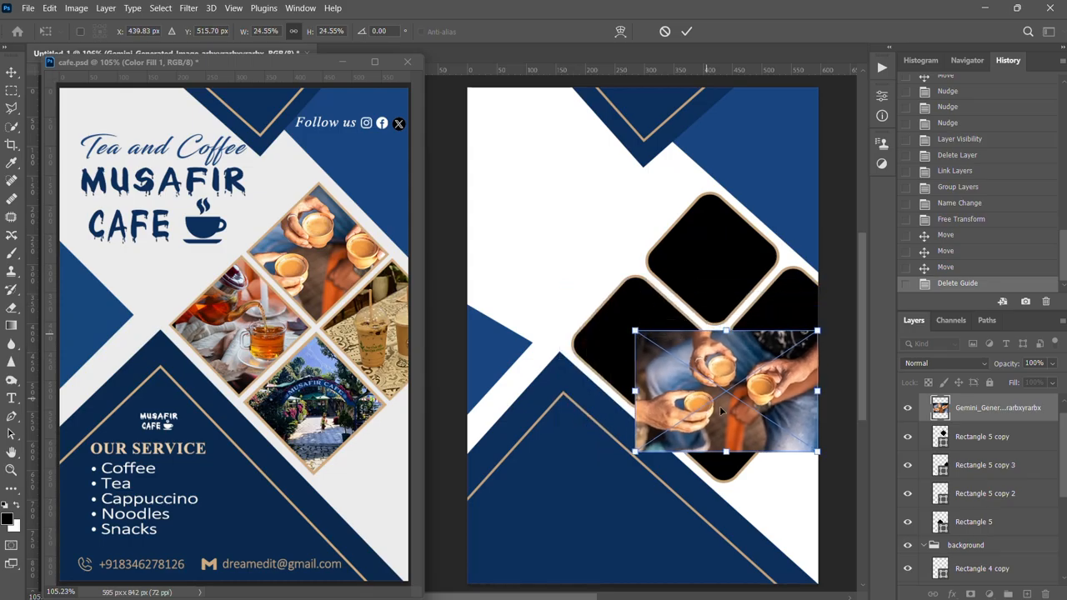
left_click_drag(757, 430, 726, 314)
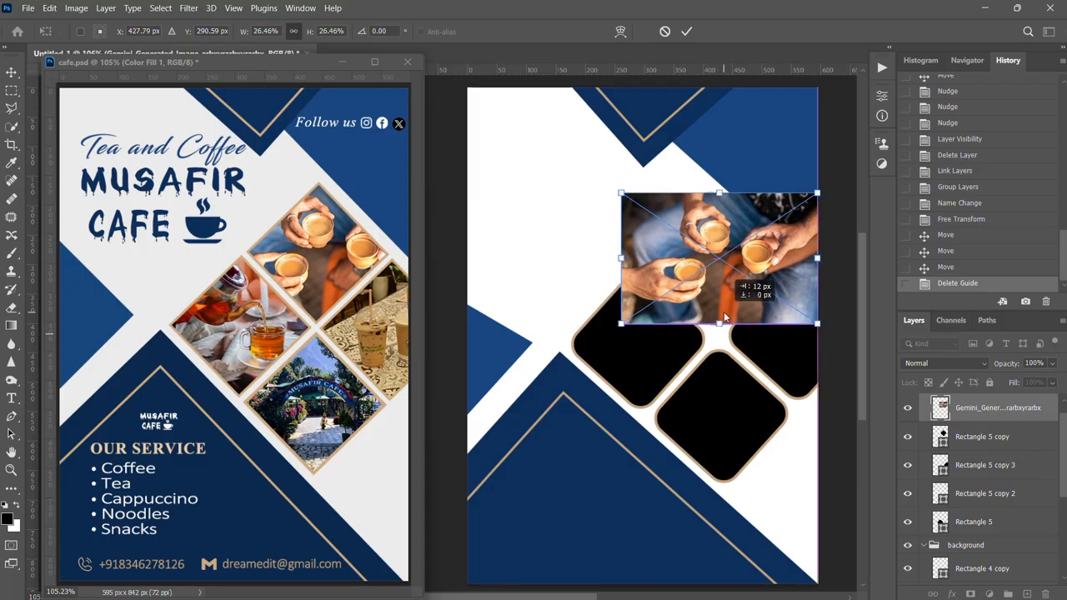
key("Return")
left_click(1005, 421, "alt")
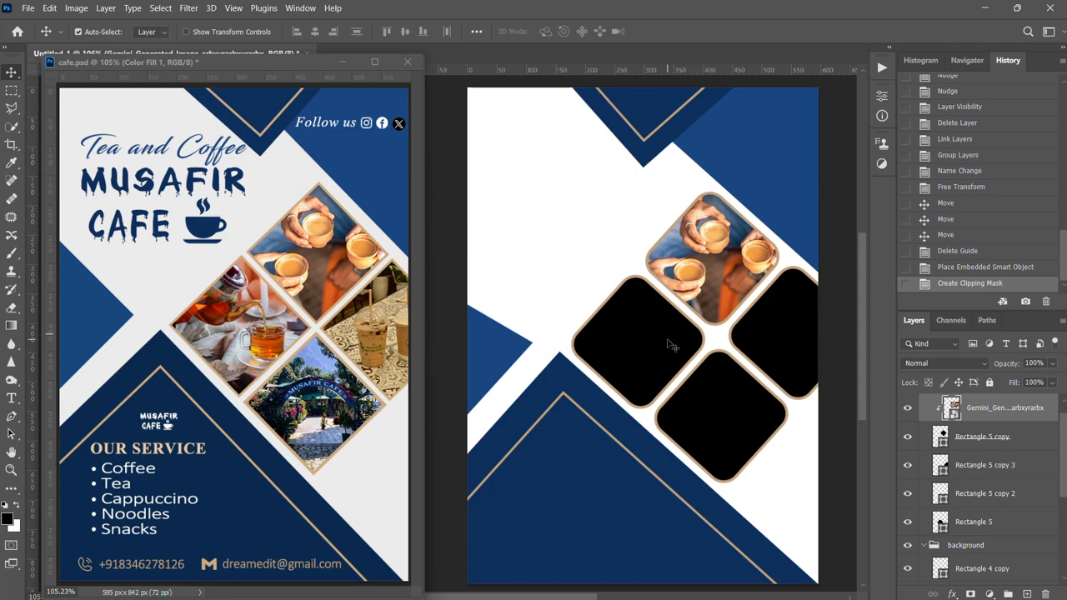
Place green tea.jpg as an embedded image directly above the leftmost diamond's layer
left_click(631, 340)
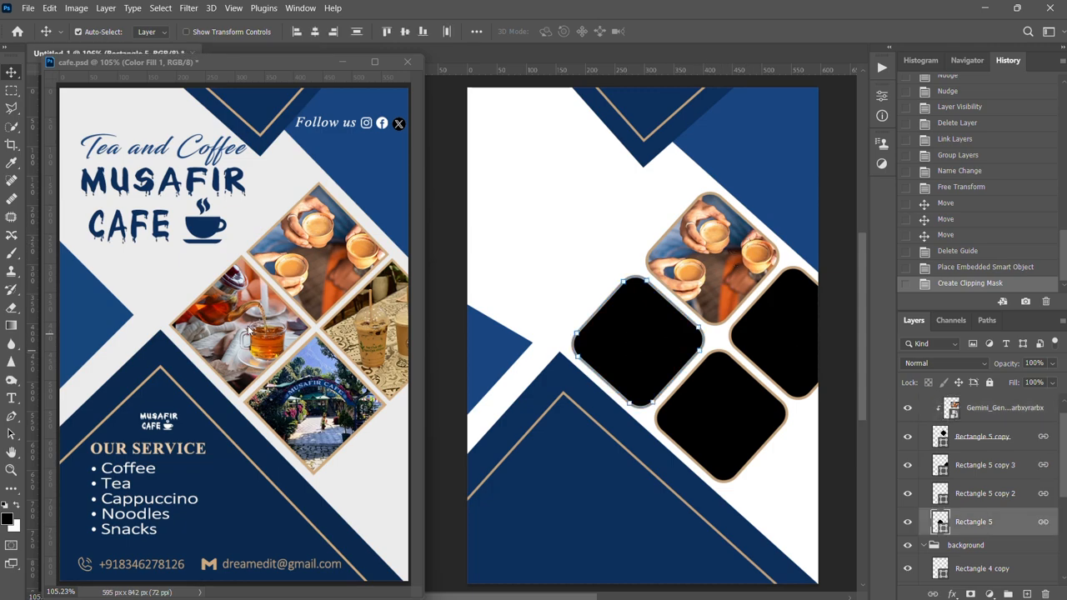
left_click(28, 8)
left_click(100, 263)
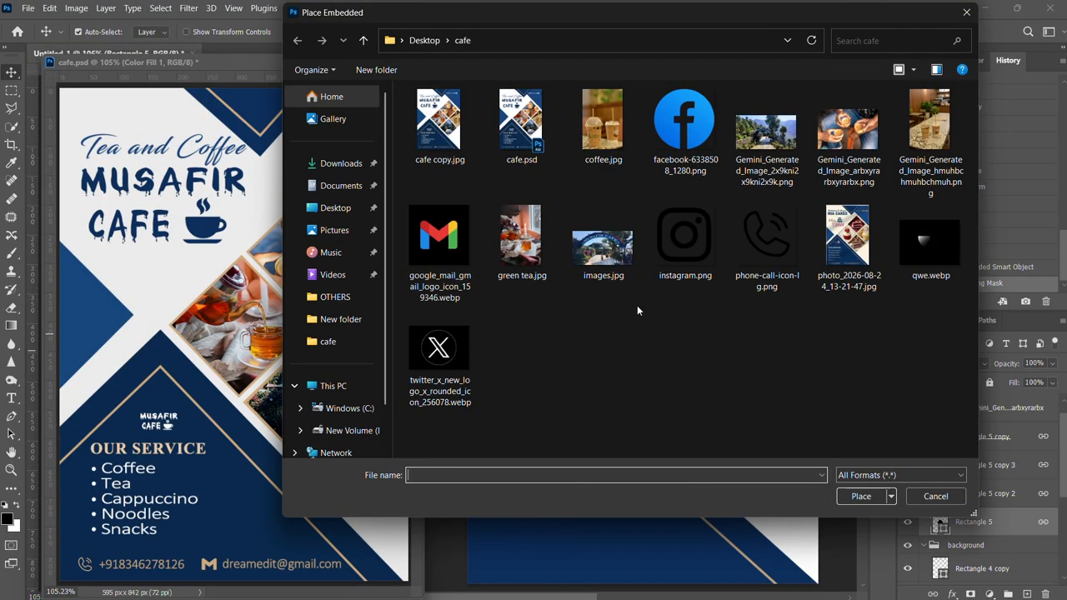
left_click(521, 239)
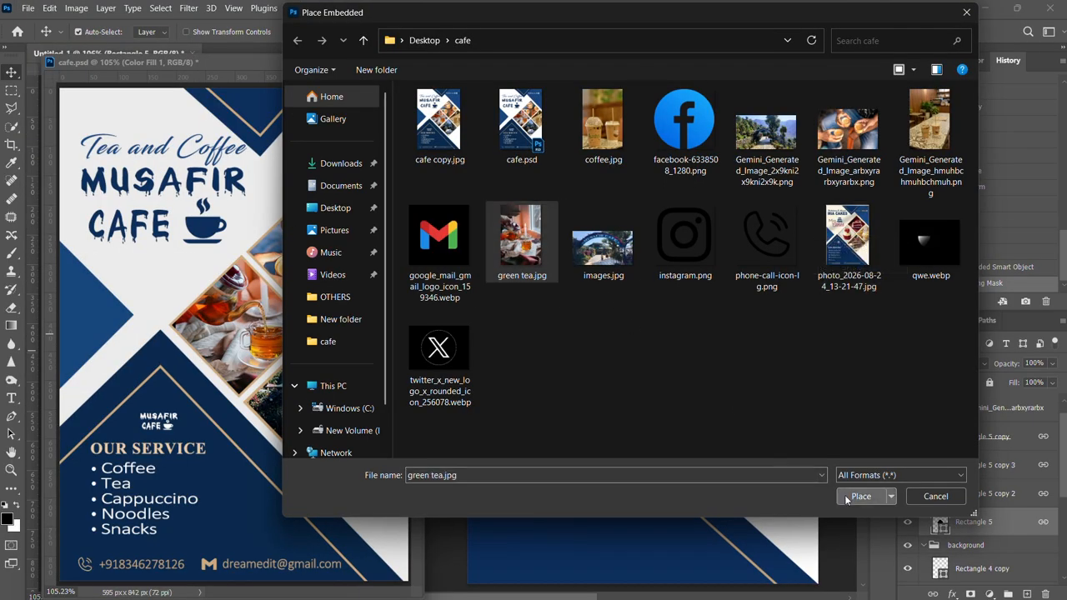
left_click(861, 496)
Scale the green tea photo to about 5.56%, fit it over the leftmost diamond, clip it there, and nudge it right
left_click_drag(475, 87, 675, 384)
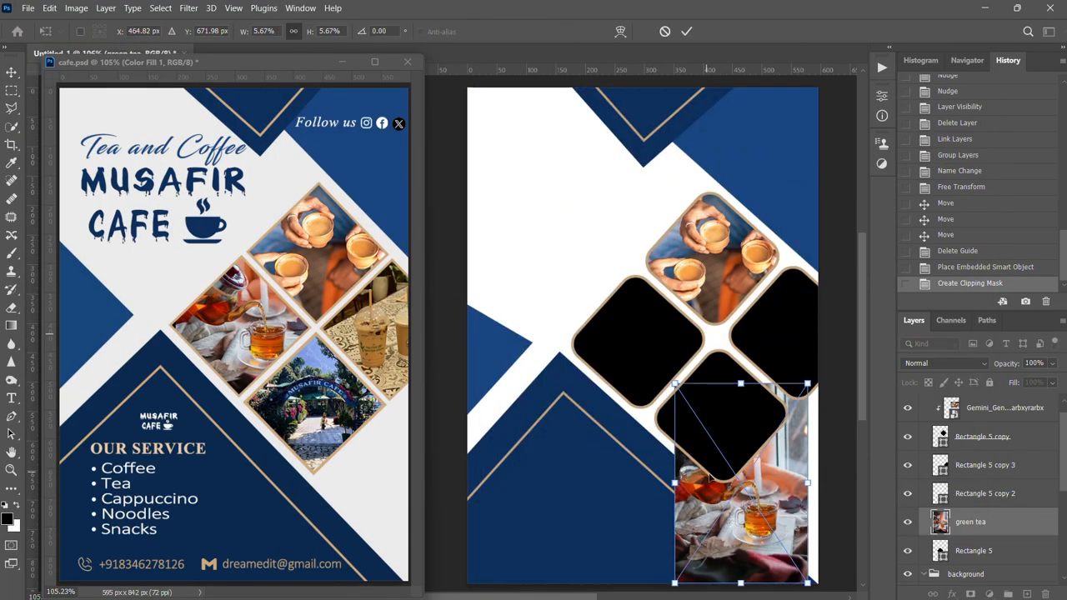
left_click_drag(743, 525, 649, 377)
left_click_drag(580, 236, 596, 259)
mouse_move(687, 340)
left_mouse_down()
mouse_move(670, 333)
mouse_move(703, 342)
left_mouse_up()
left_click_drag(580, 341, 572, 341)
key("Return")
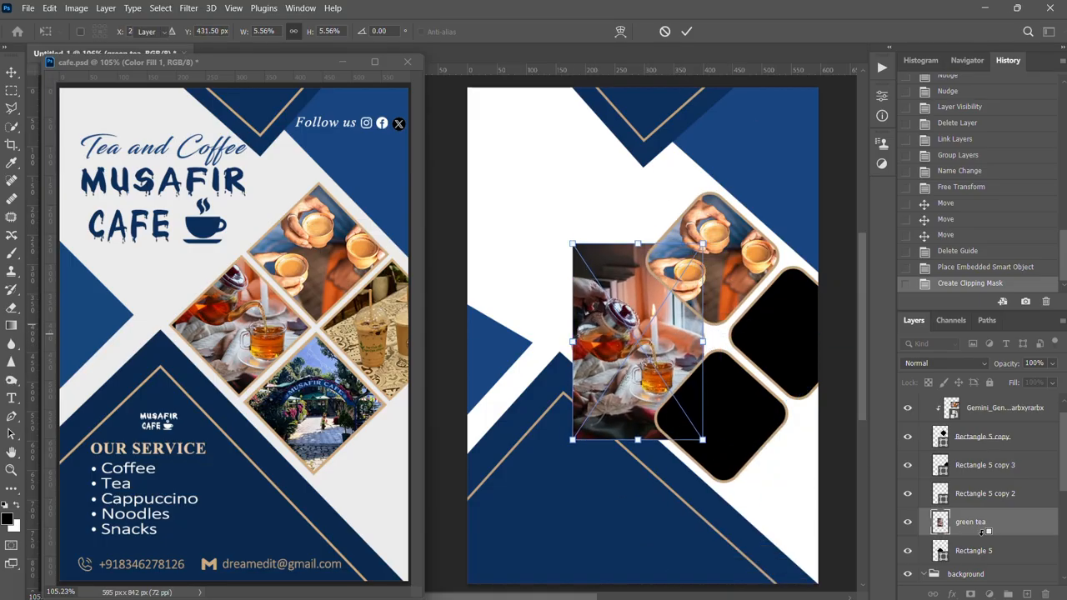
left_click(982, 536, "alt")
key("Right")
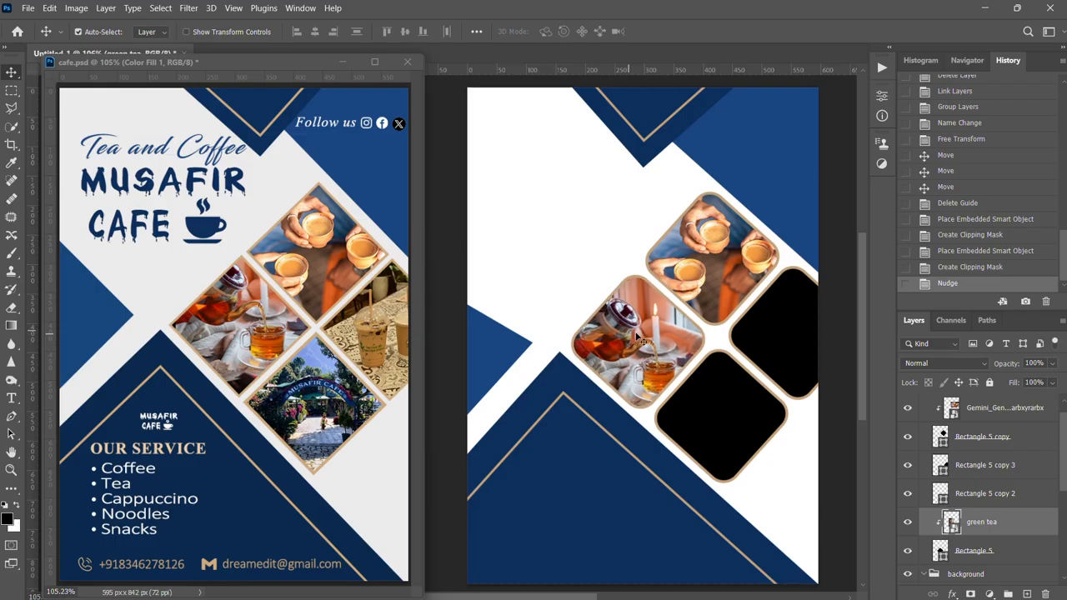
Place the cafe entrance photo Gemini_Generated_Image_2x9kni2x9kni2x9k.png as an embedded image above the lowest diamond's layer
left_click(722, 415)
left_click(28, 7)
left_click(50, 261)
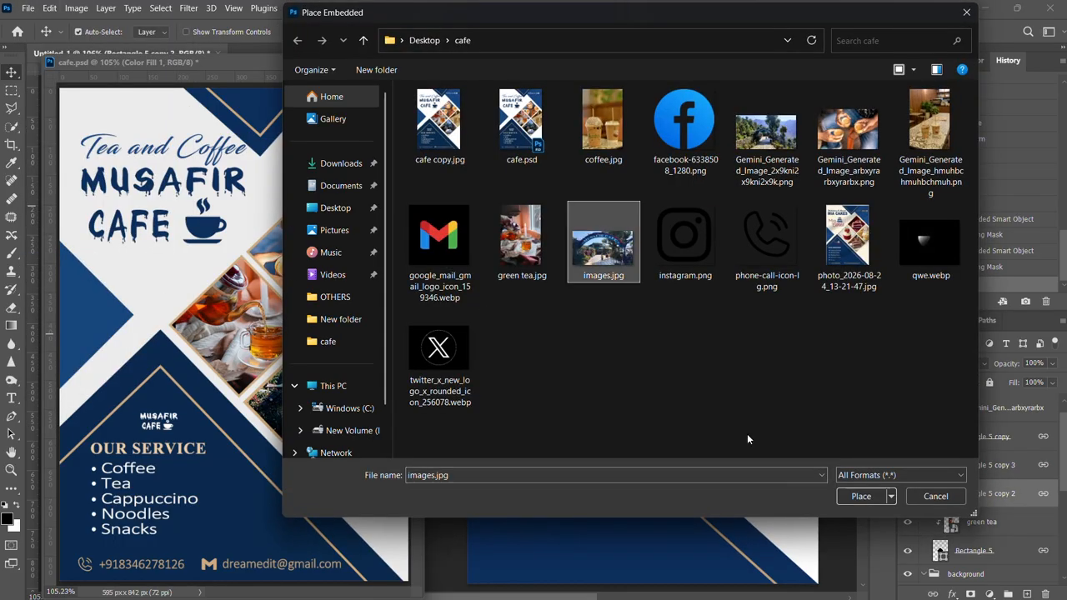
left_click(765, 133)
left_click(851, 494)
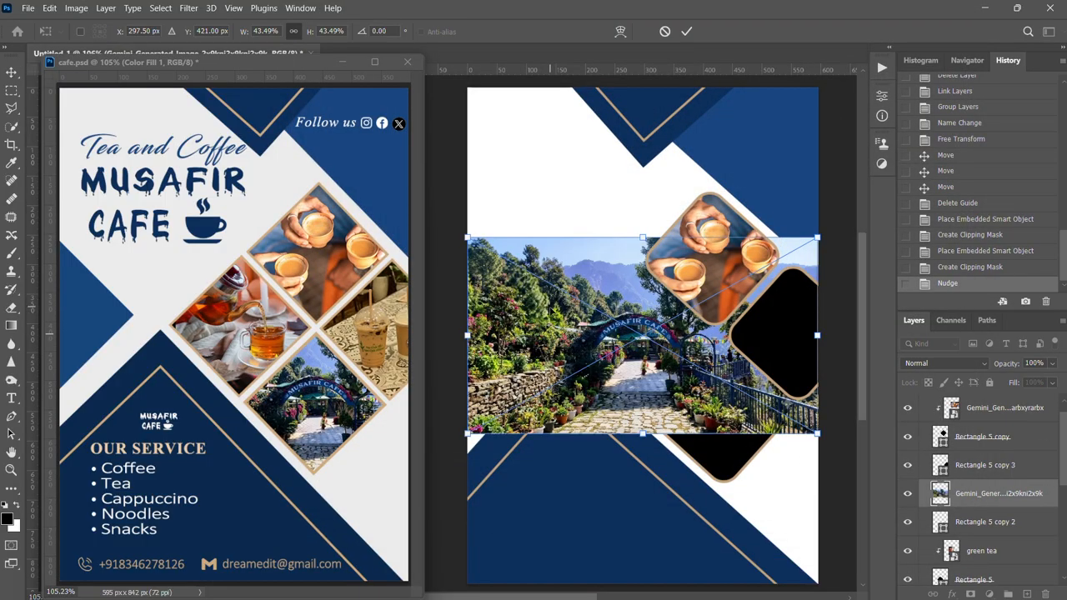
Scale the cafe entrance photo down over the lowest diamond, clip it to that diamond, and nudge it down inside the frame
left_click_drag(550, 307, 636, 364)
left_click(988, 506, "alt")
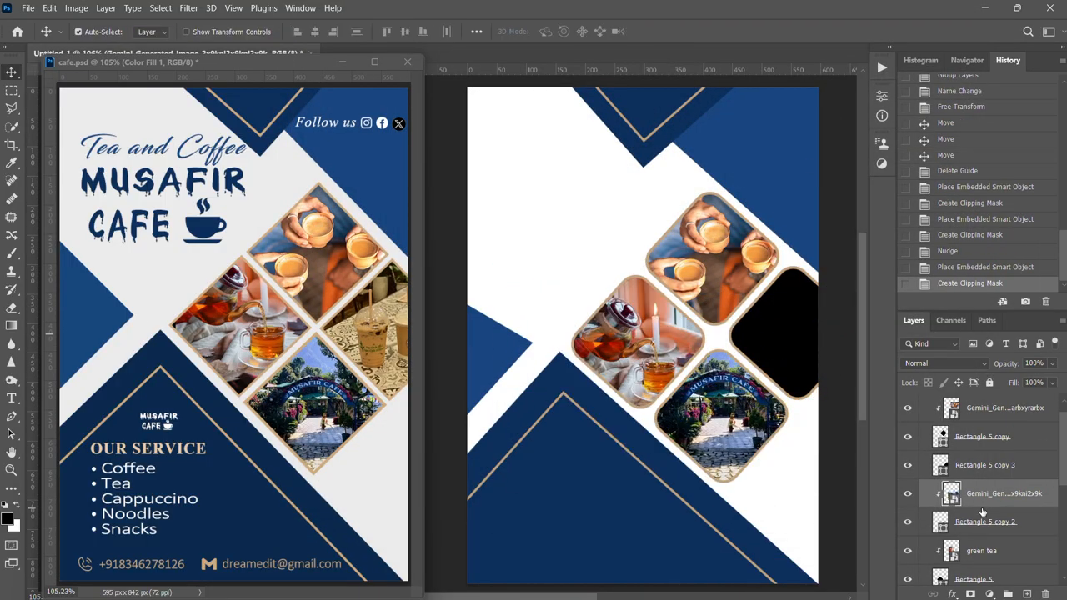
key("Down")
key("Down")
key("Down")
key("Down")
key("Down")
key("Down")
key("Down")
key("Down")
key("Down")
key("Down")
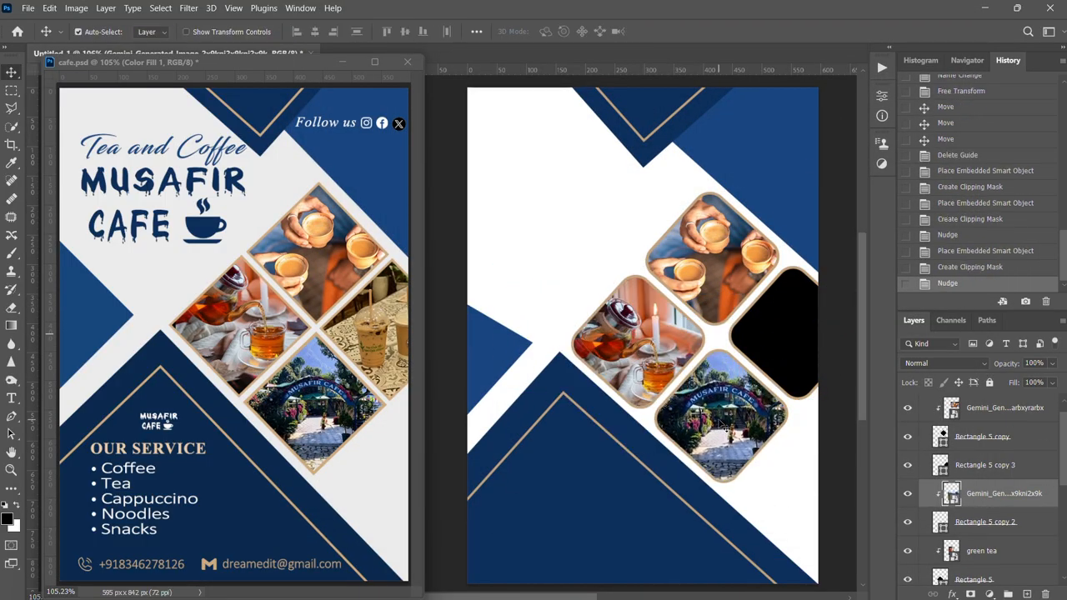
Place the iced coffee photo Gemini_Generated_Image_hmuhbchmuhbchmuh.png as an embedded image above the layer of the diamond overhanging the page edge
left_click(984, 464)
left_click(27, 8)
left_click(148, 275)
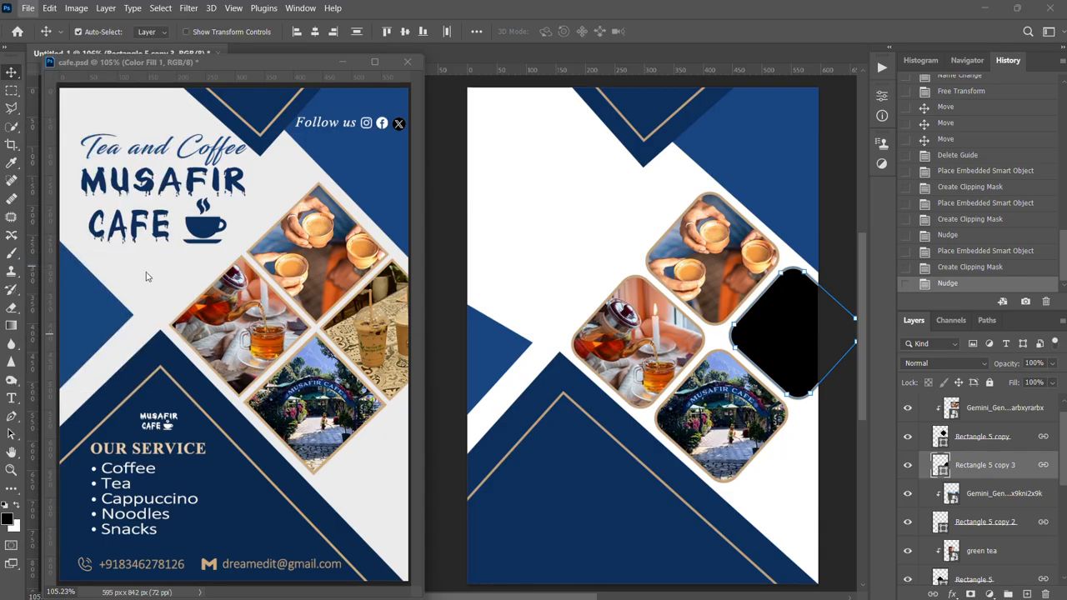
double_click(928, 125)
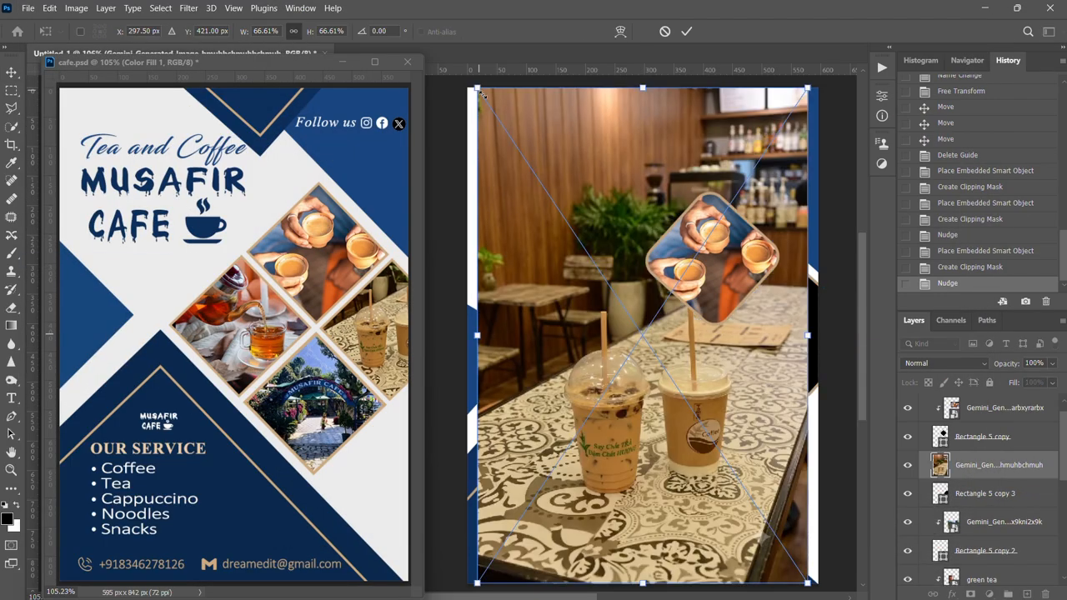
Scale the iced coffee photo down, position it over the diamond overhanging the page edge, and clip it to that diamond
left_click_drag(479, 90, 655, 353)
left_click_drag(791, 467, 827, 311)
left_click_drag(690, 426, 731, 366)
left_click_drag(796, 322, 795, 355)
left_click(974, 476, "alt")
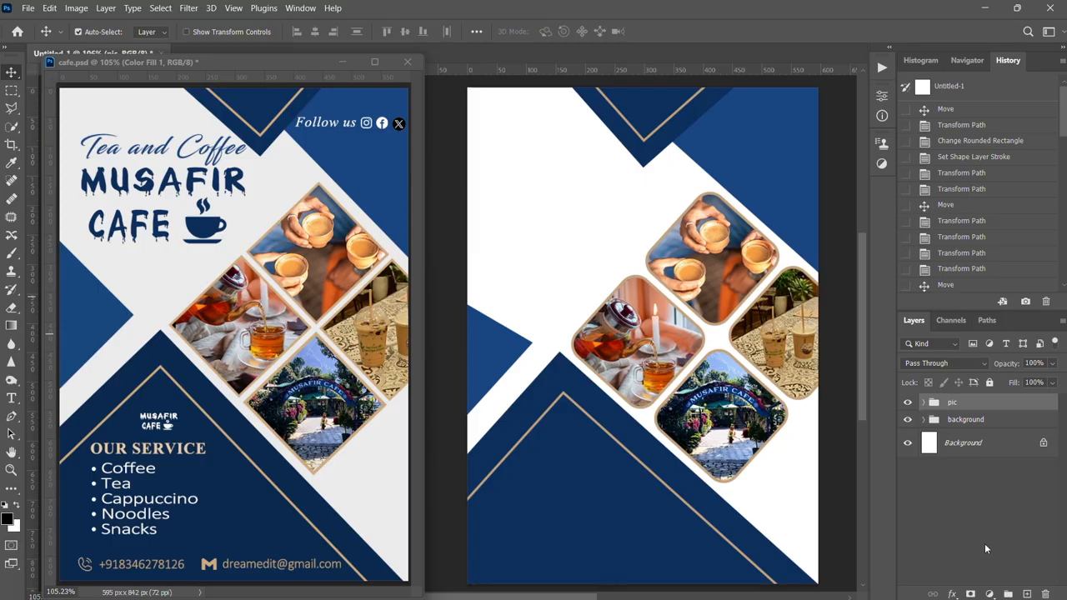
Add a new layer above the pic group and place instagram.png on it as an embedded image
left_click(1026, 593)
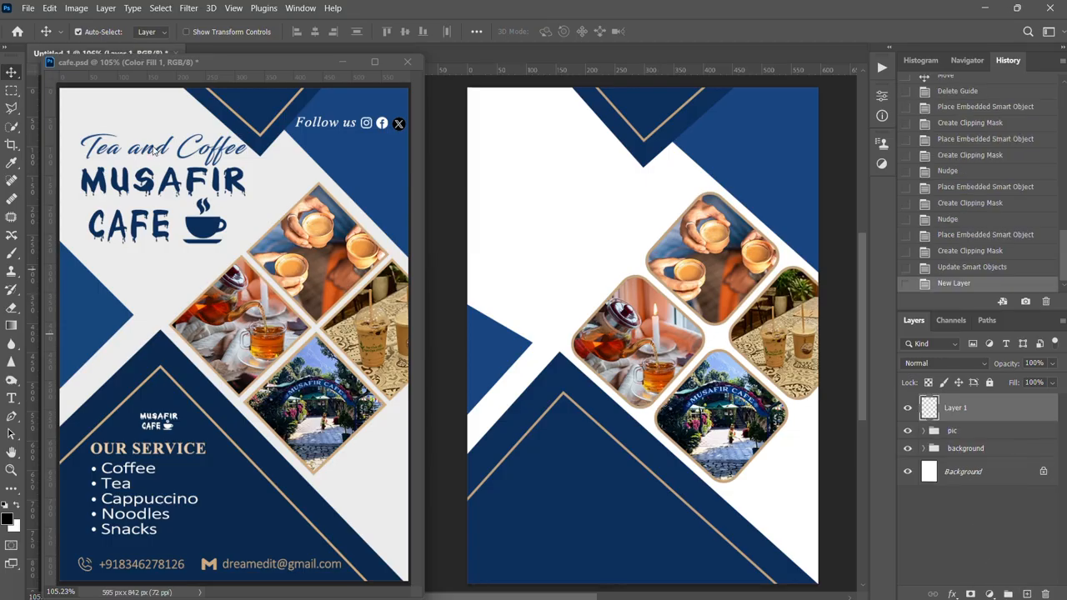
left_click(28, 8)
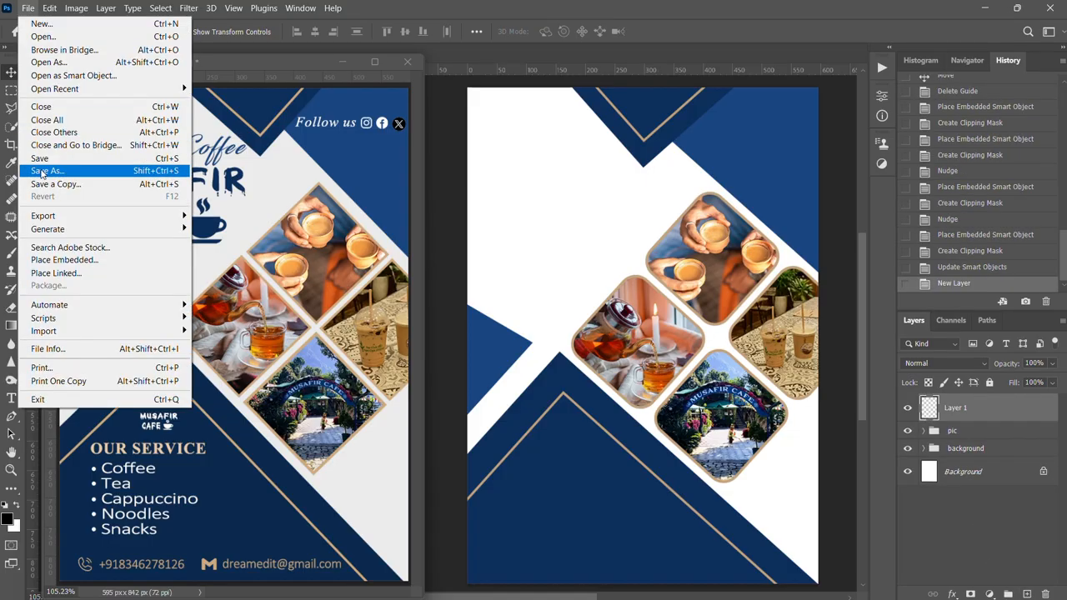
left_click(92, 198)
left_click(685, 242)
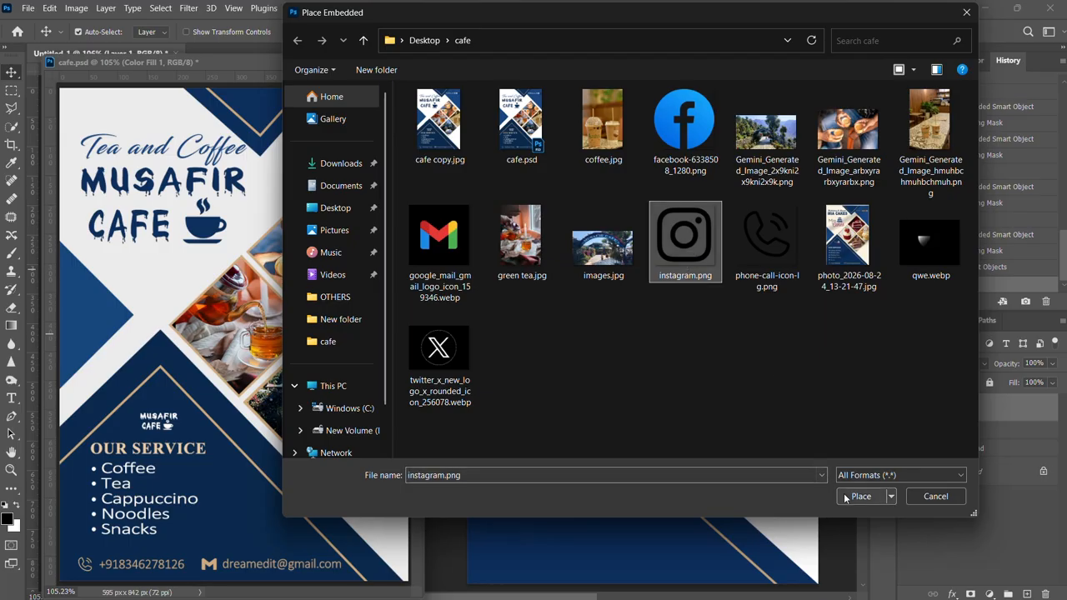
left_click(862, 496)
Scale the Instagram icon to about 7.86%, position it in the page's upper-right blue area, and nudge it left
left_click_drag(616, 283, 784, 149)
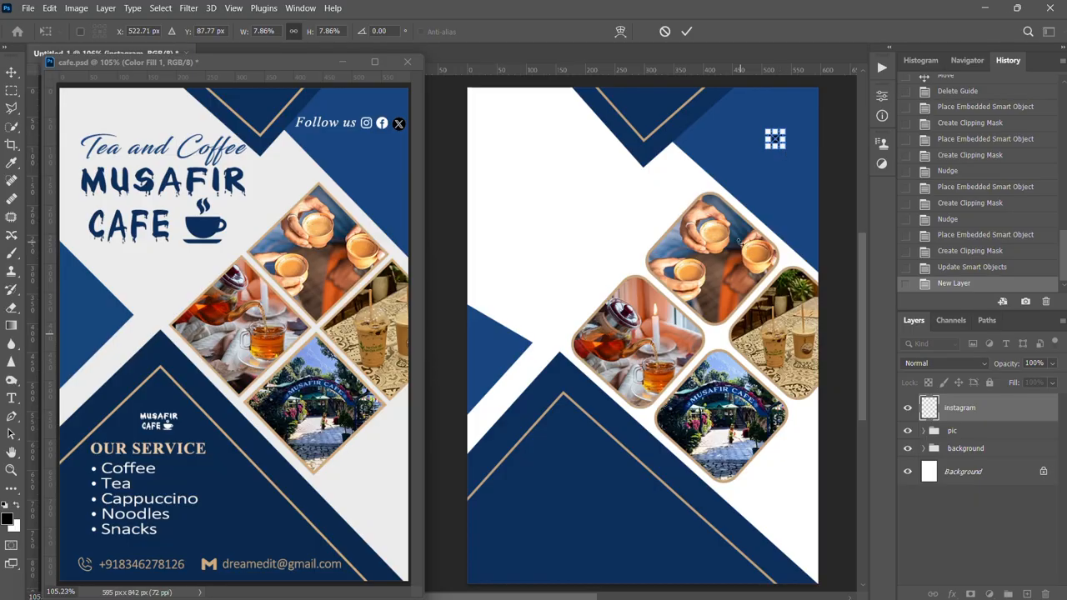
key("Left")
key("Left")
key("Left")
key("Left")
key("Left")
key("Left")
key("Left")
key("Left")
key("Left")
key("Left")
key("Left")
key("Left")
key("Left")
key("Left")
key("Left")
key("Left")
key("Left")
key("Left")
left_click(686, 31)
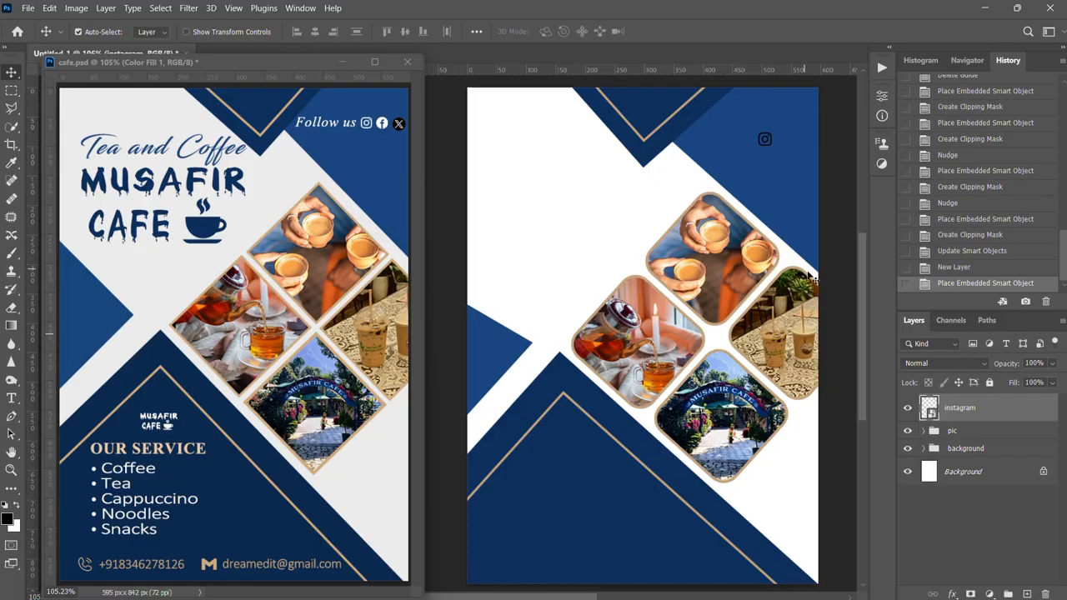
Apply a white (ffffff) Color Overlay layer style to the Instagram icon
left_click(953, 593)
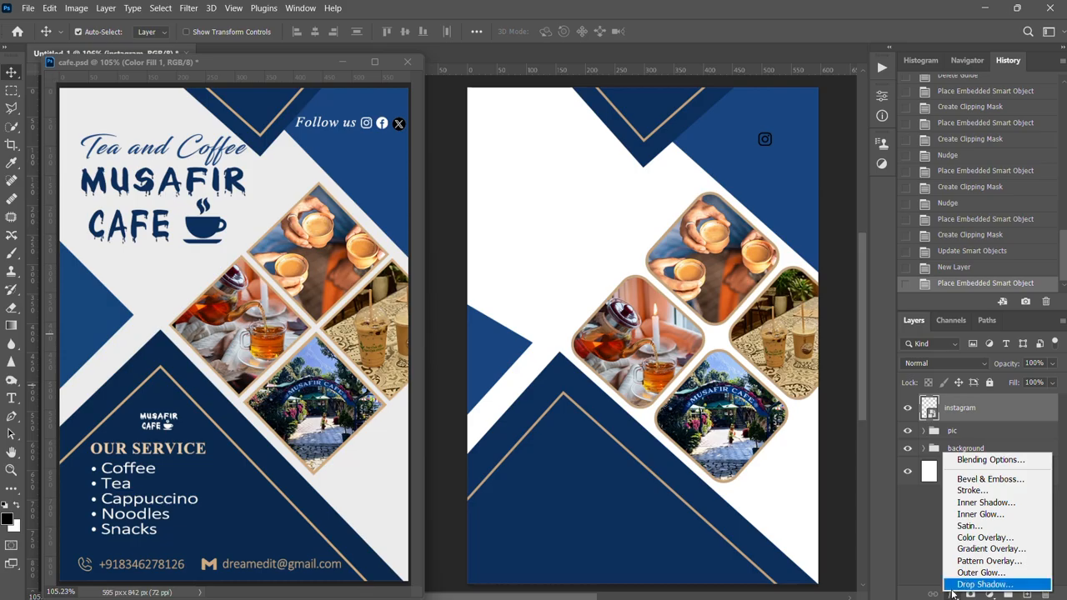
left_click(973, 537)
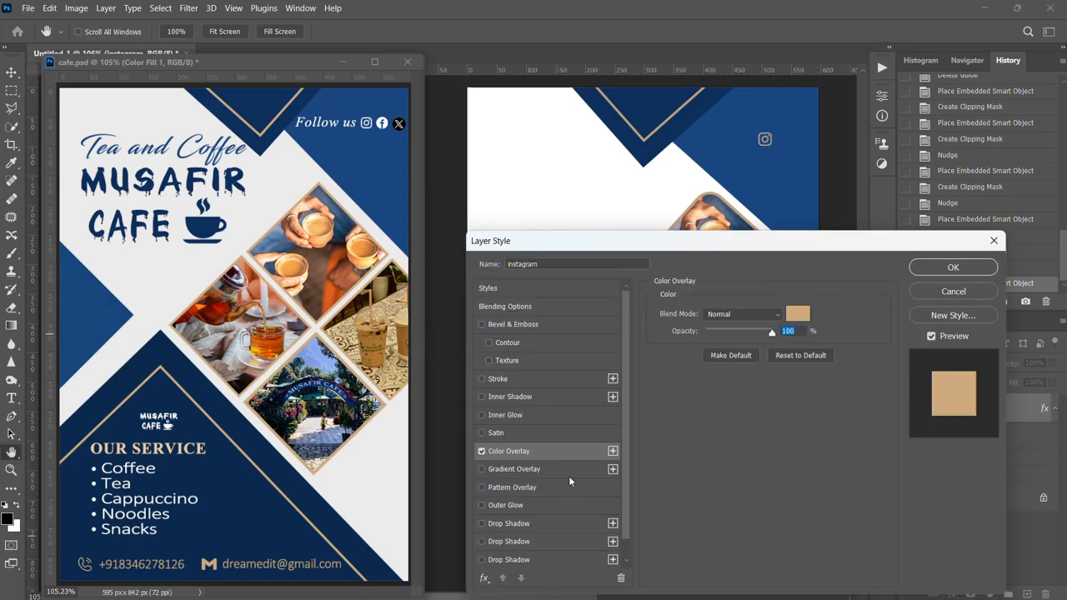
left_click(797, 313)
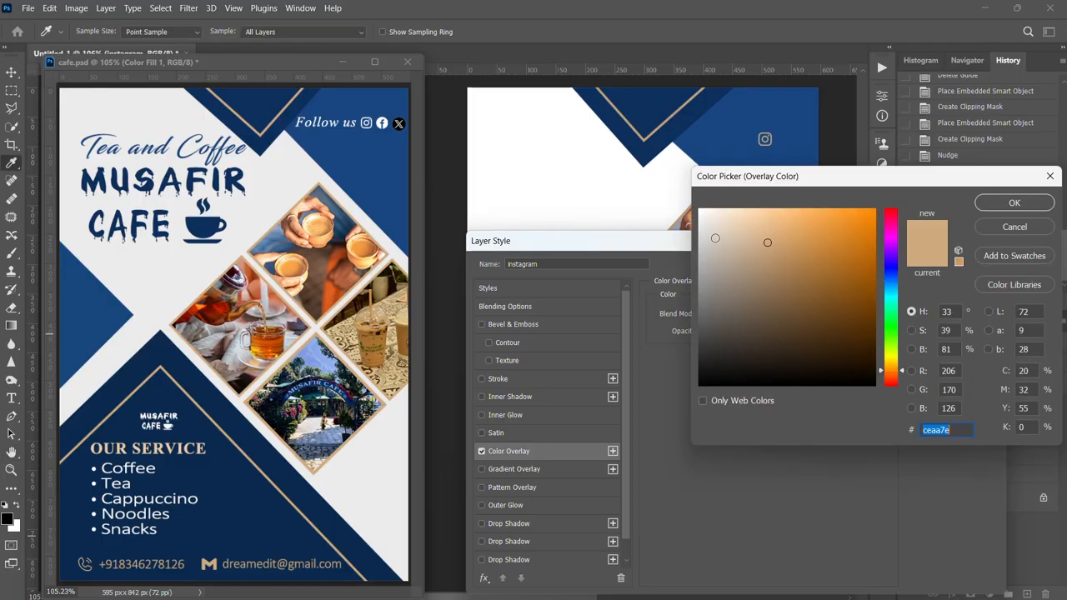
left_click(699, 210)
left_click_drag(698, 209, 695, 201)
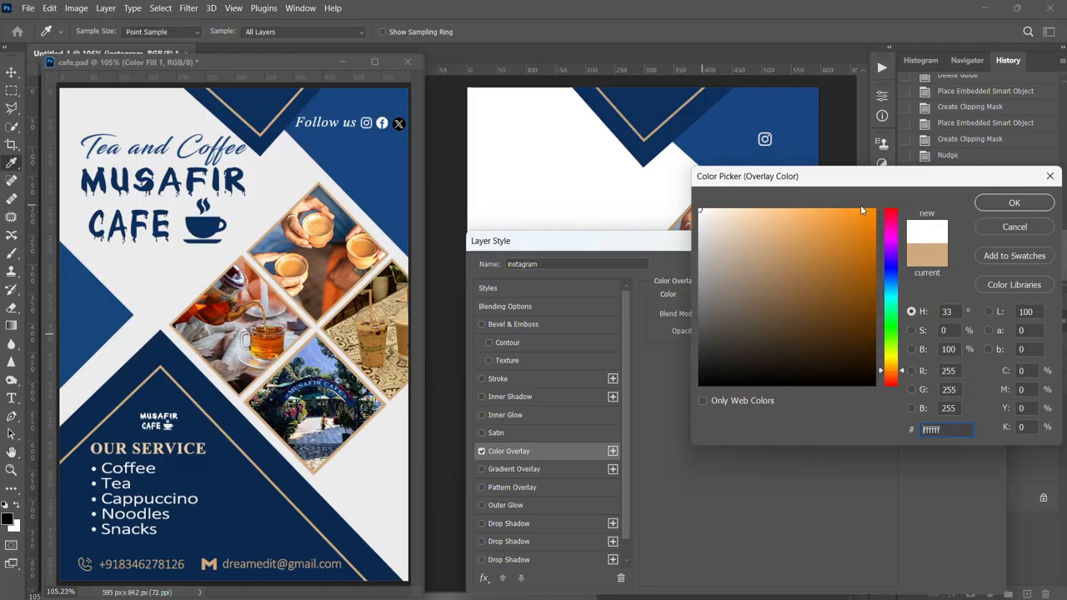
left_click(1004, 203)
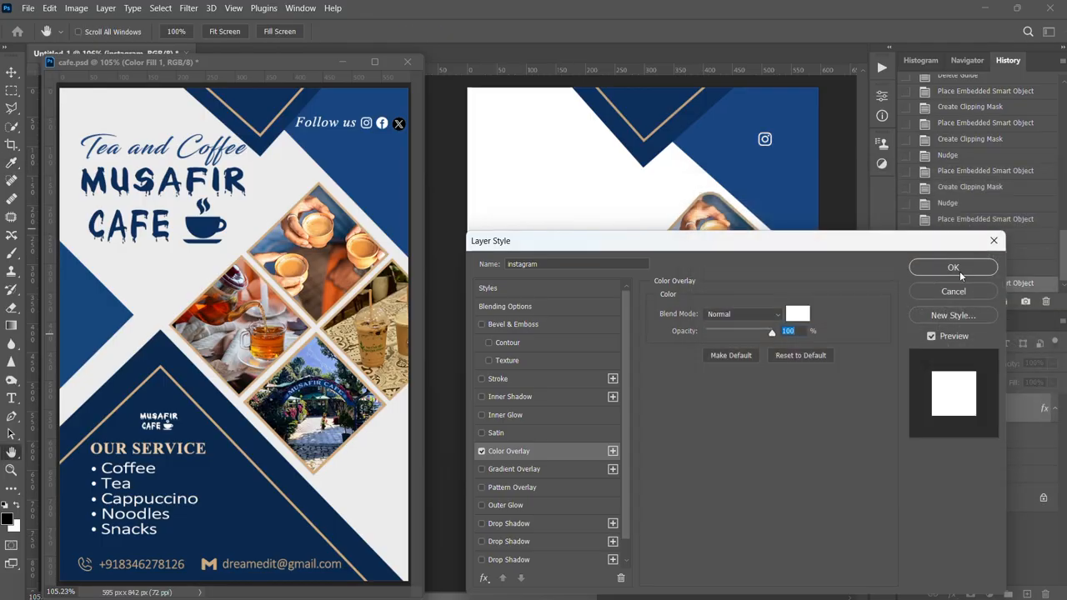
left_click(956, 269)
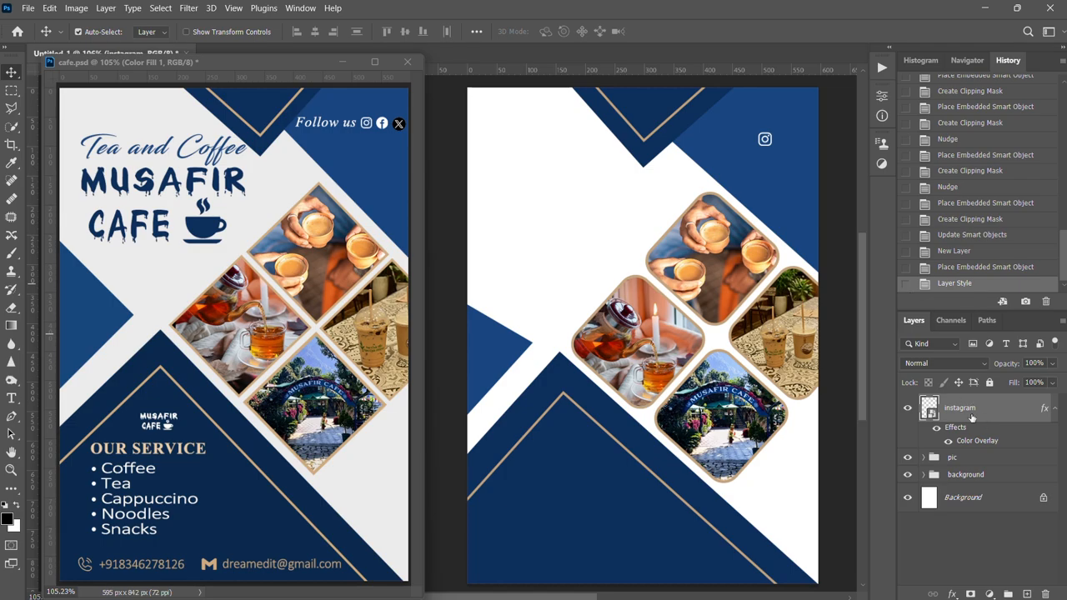
Place facebook-6338508_1280.png as an embedded image above the Instagram layer
left_click(27, 8)
left_click(92, 255)
double_click(671, 131)
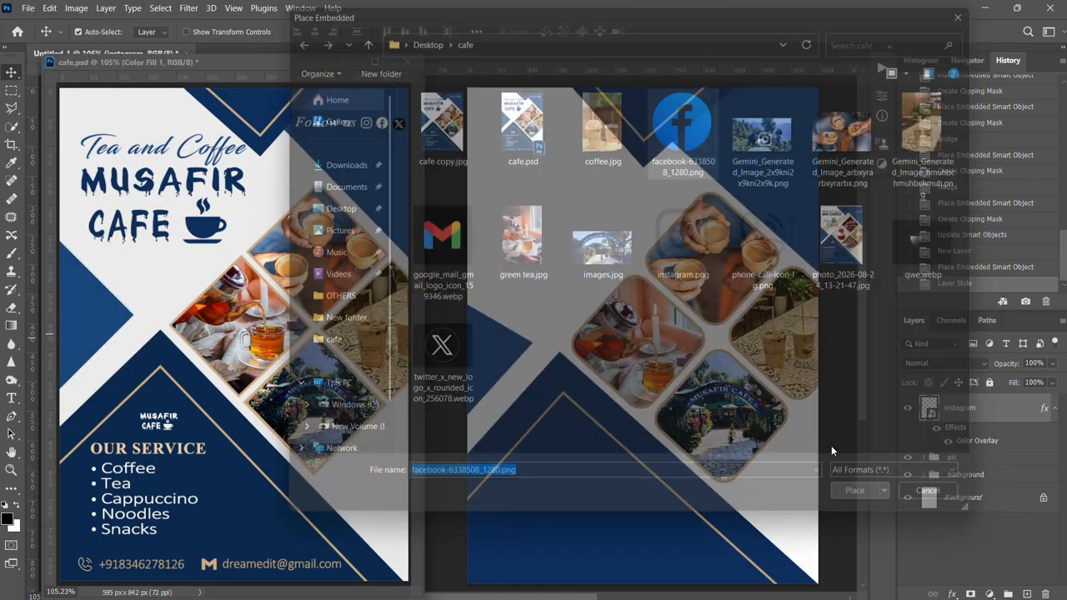
Scale the Facebook icon to about 1.82% and position it immediately beside the Instagram icon
left_click_drag(464, 512, 804, 175)
key("shift+Up")
key("shift+Up")
key("shift+Up")
key("shift+Up")
key("Up")
key("Up")
key("Up")
key("Up")
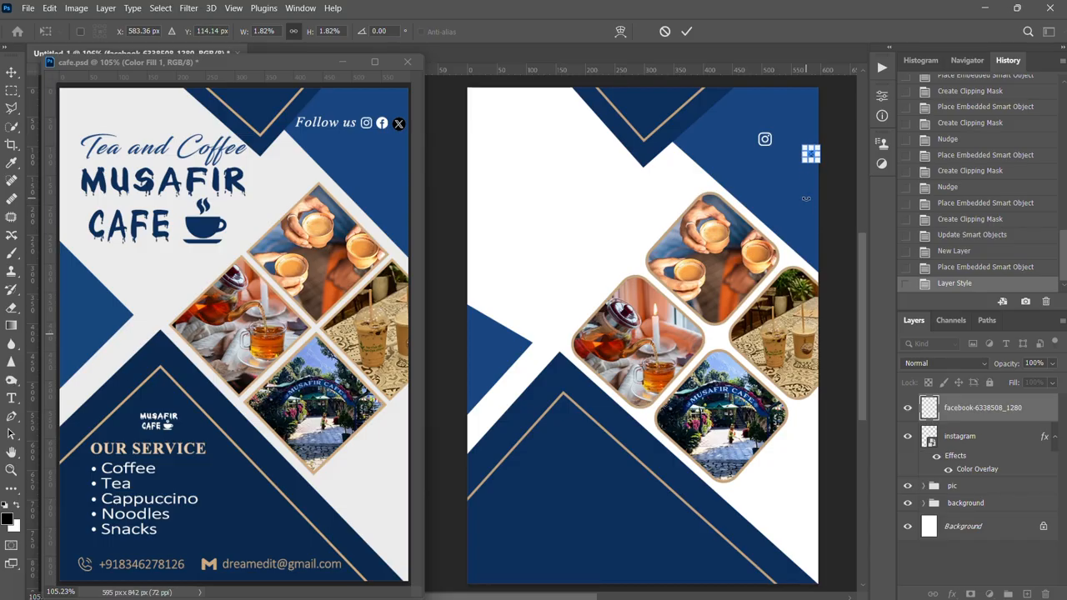
key("shift+Left")
key("shift+Left")
key("shift+Left")
key("shift+Left")
key("Left")
key("Left")
key("Left")
key("Left")
key("Left")
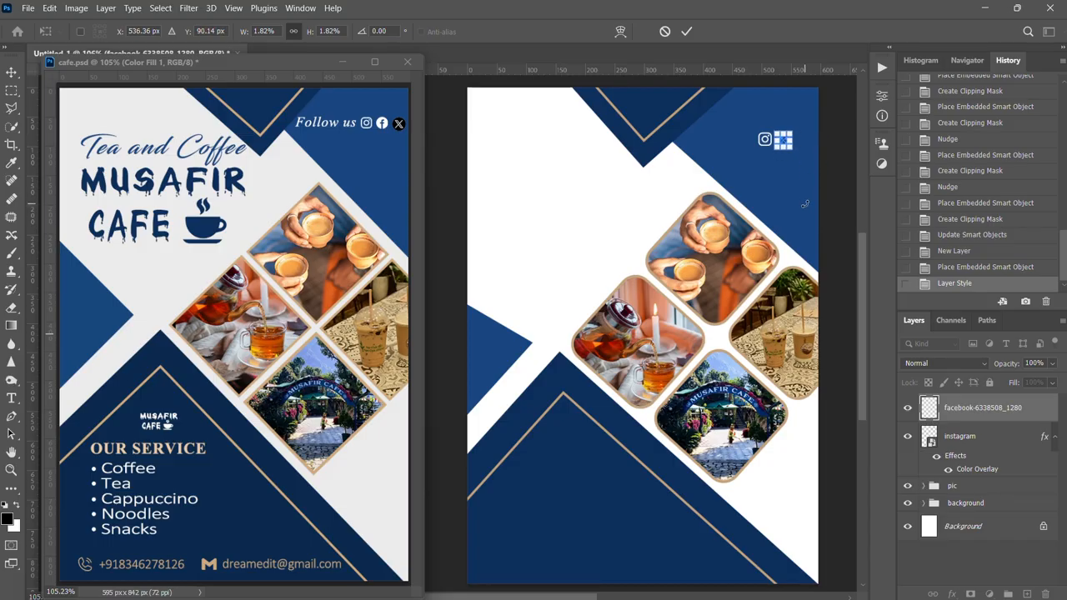
key("Return")
Enlarge the Facebook icon slightly and nudge it up to line up with the Instagram icon
key("Up")
key("ctrl+t")
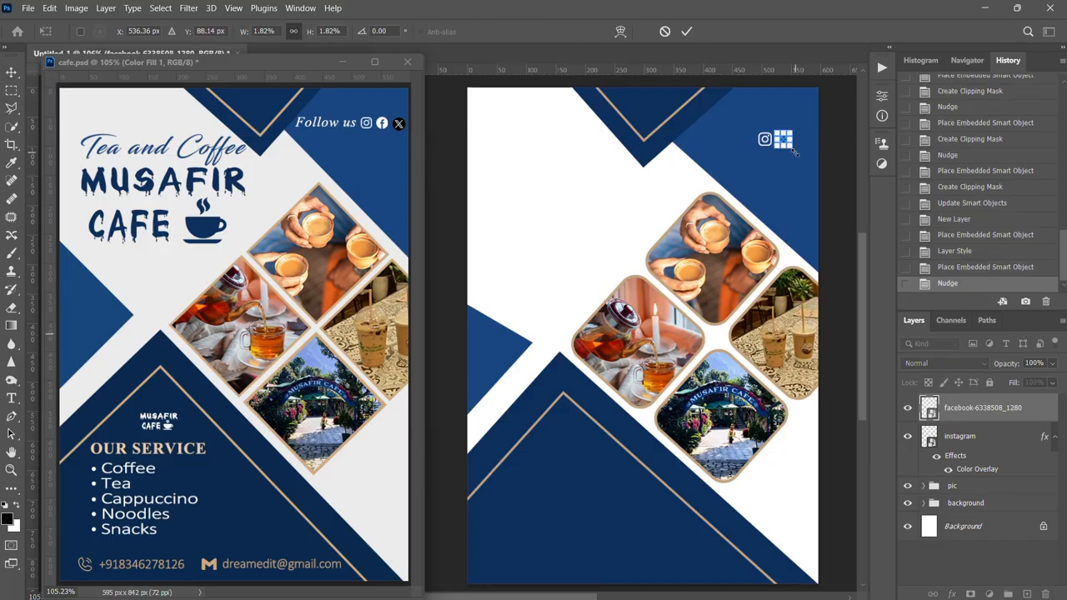
key("Return")
left_click_drag(790, 147, 797, 152)
key("ctrl+t")
left_click(687, 31)
key("Up")
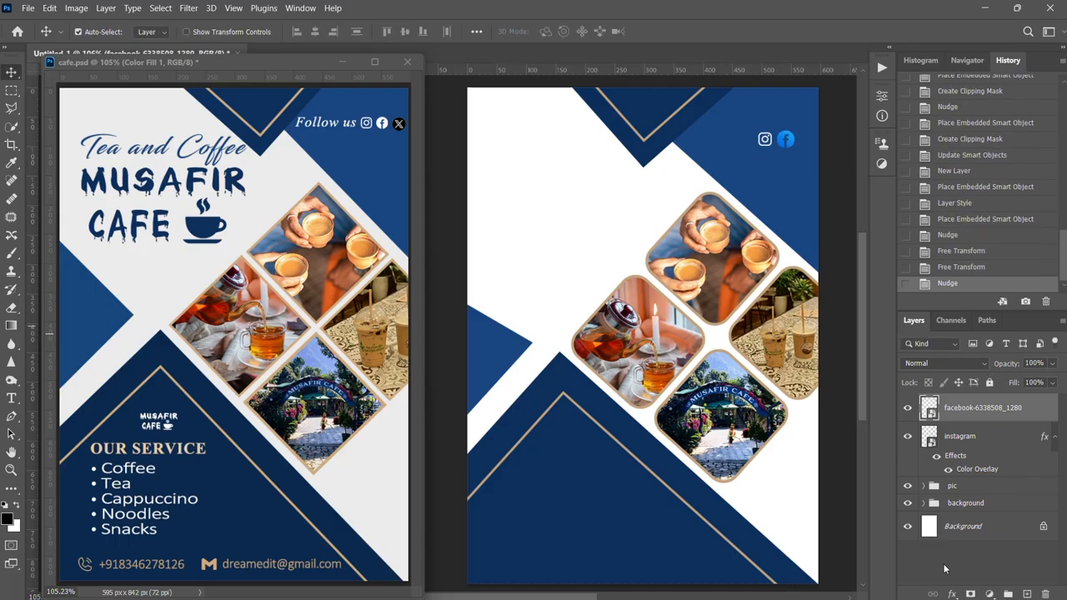
Apply a white Color Overlay layer style to the Facebook icon
left_click(951, 594)
left_click(976, 539)
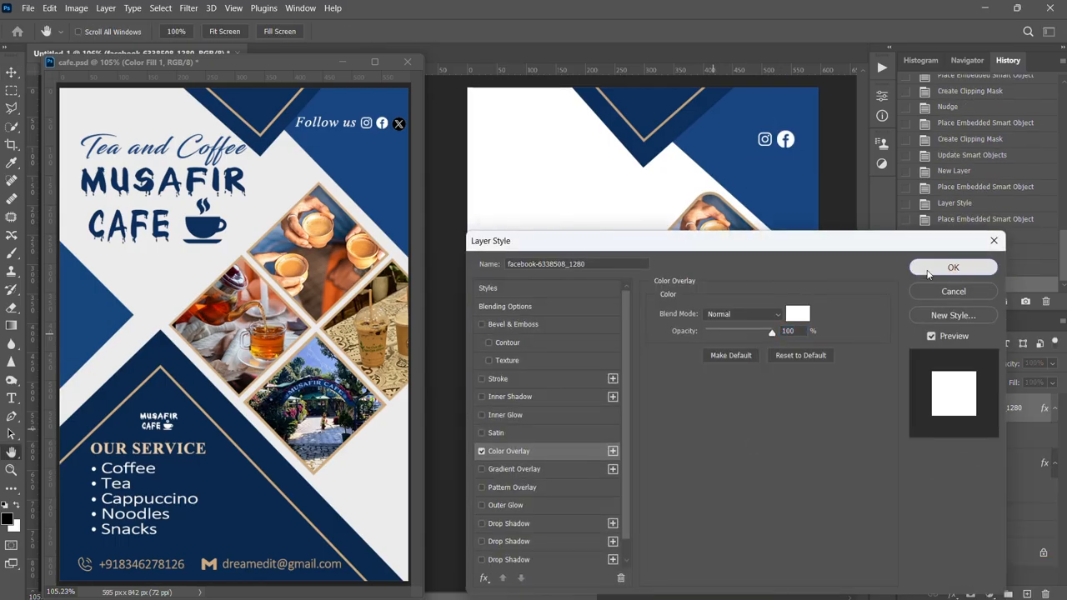
left_click(929, 271)
Scale the Facebook icon to about 2.11% and nudge it level with the Instagram icon
key("ctrl+t")
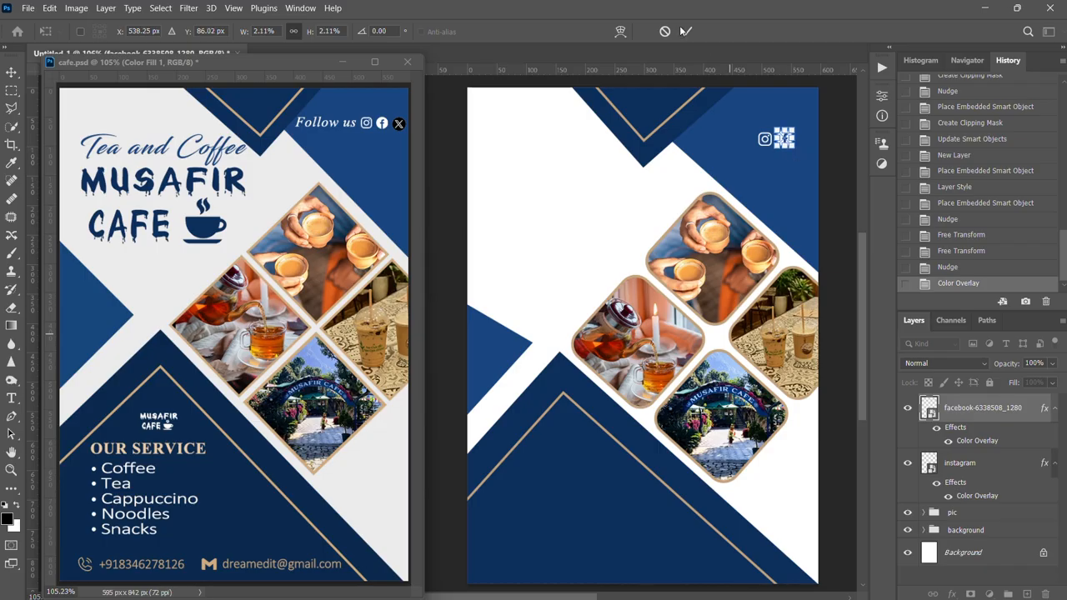
left_click(687, 32)
key("Up")
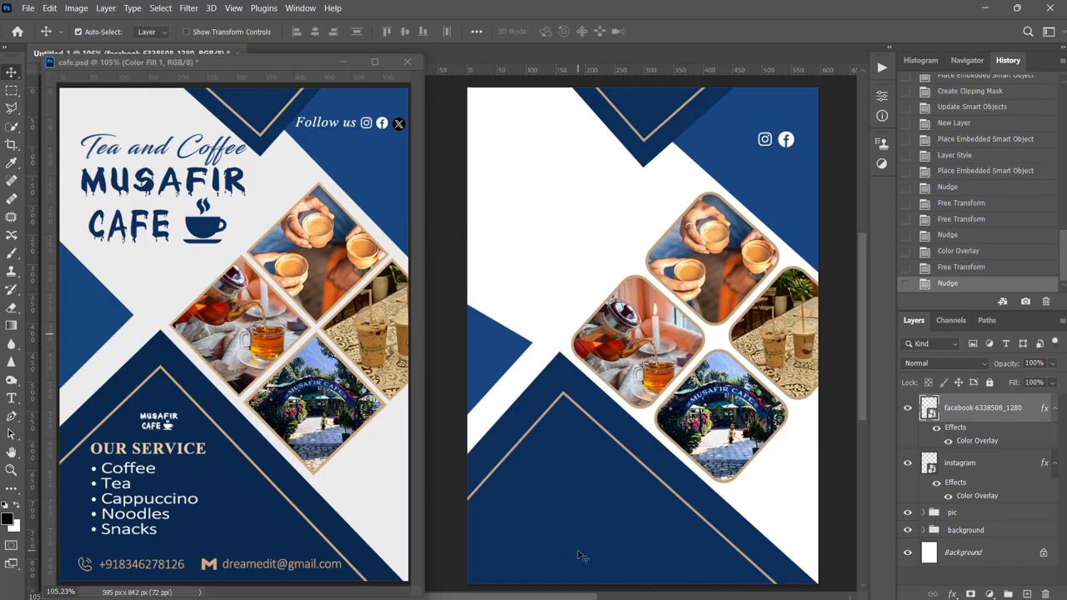
Place twitter_x_new_logo_x_rounded_icon_256078.webp as an embedded image above the Facebook layer
left_click(28, 8)
left_click(53, 261)
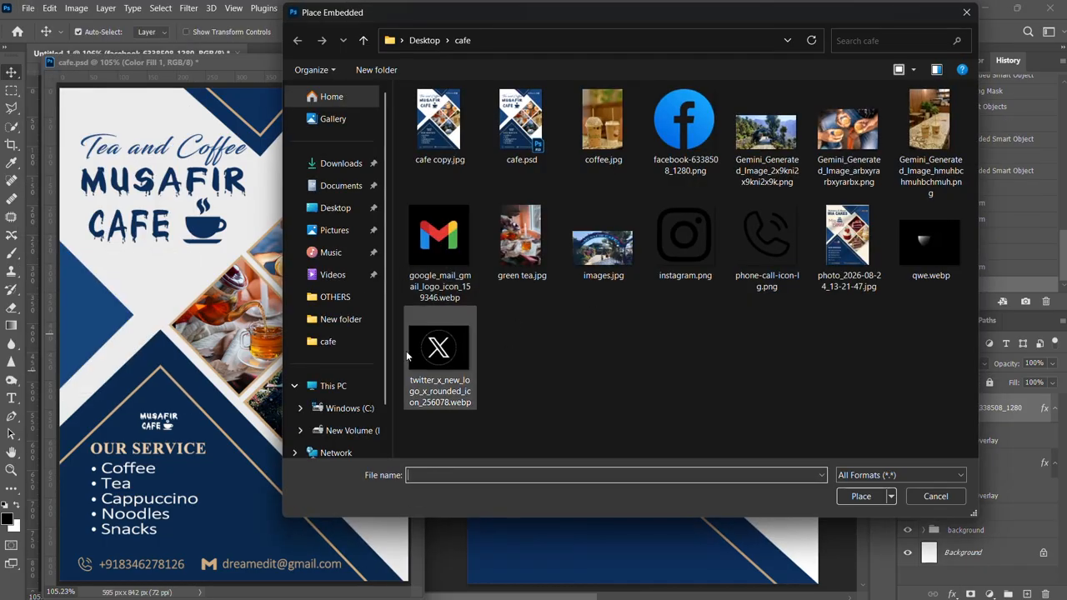
left_click(417, 354)
left_click(845, 496)
Scale the X icon to about 11% and position it to the right of the Facebook icon
left_click_drag(493, 444, 765, 252)
left_click_drag(764, 252, 788, 150)
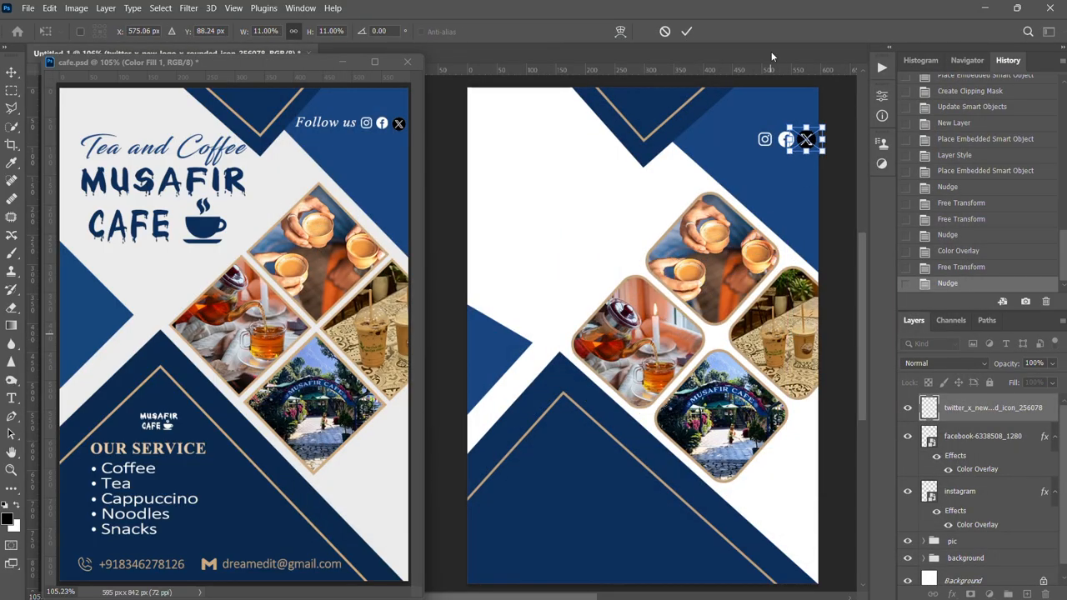
left_click(686, 31)
Copy the "Follow us" text from the reference poster cafe.psd and close its text editing
key("t")
left_click(305, 123)
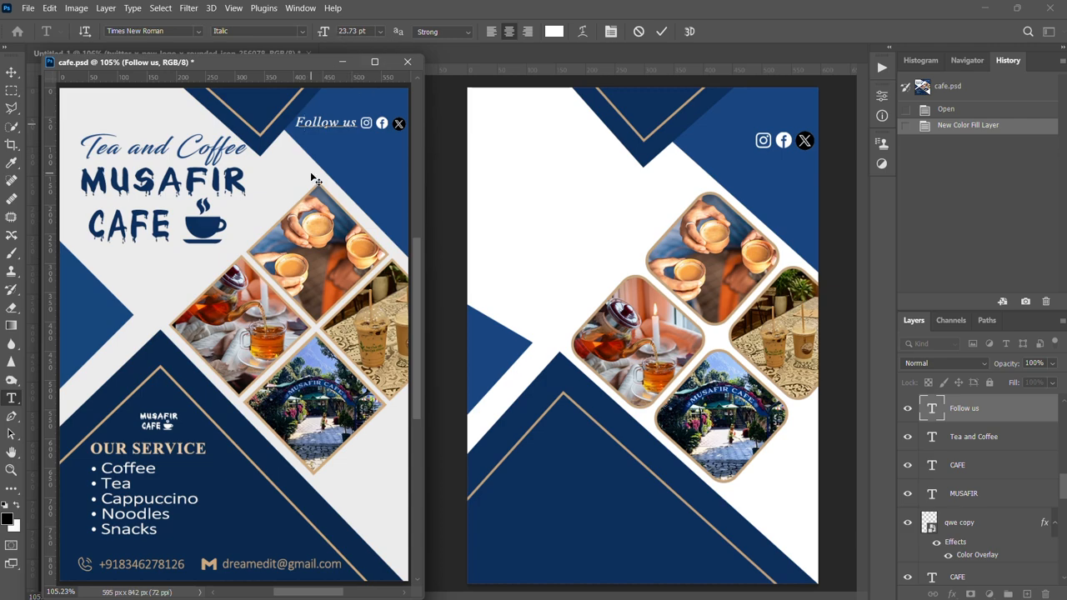
left_click_drag(296, 123, 356, 131)
key("ctrl+c")
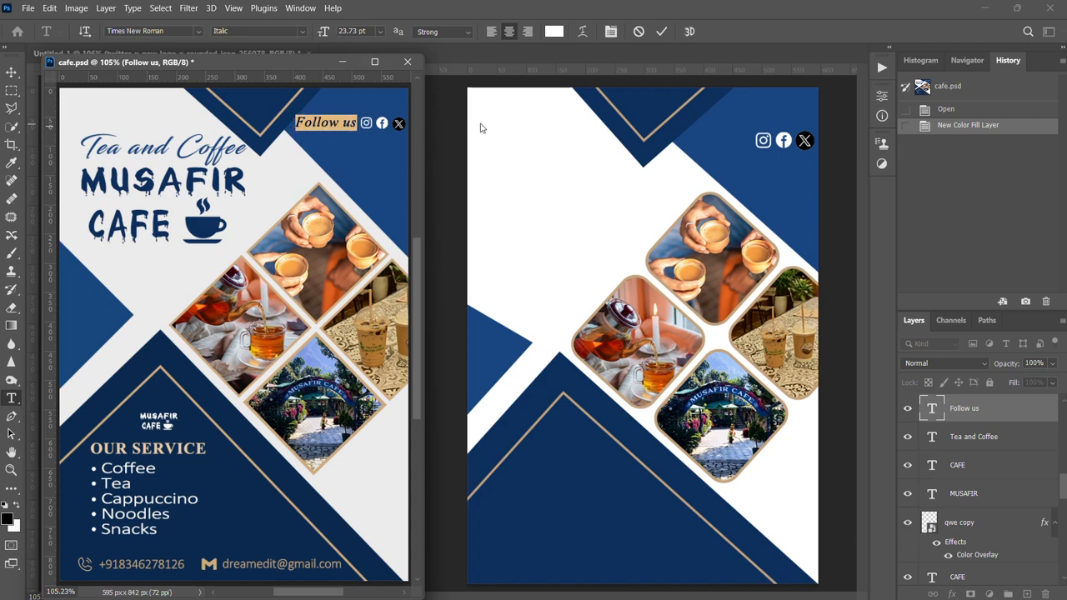
left_click(664, 31)
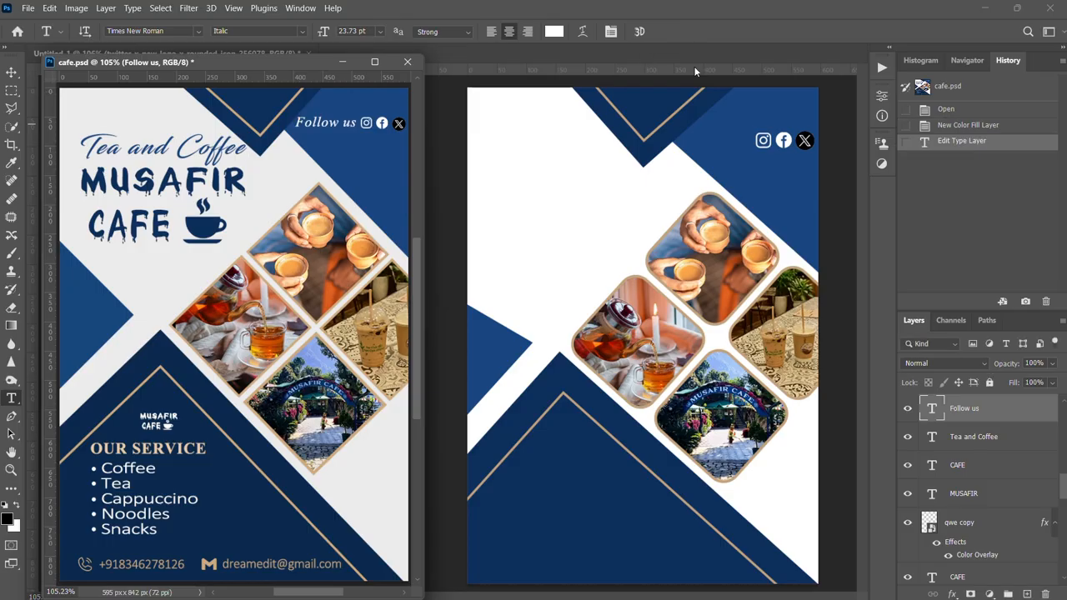
Paste "Follow us" as a 27 pt white Times New Roman Italic text layer left of the Instagram icon on the new poster
left_click(705, 125)
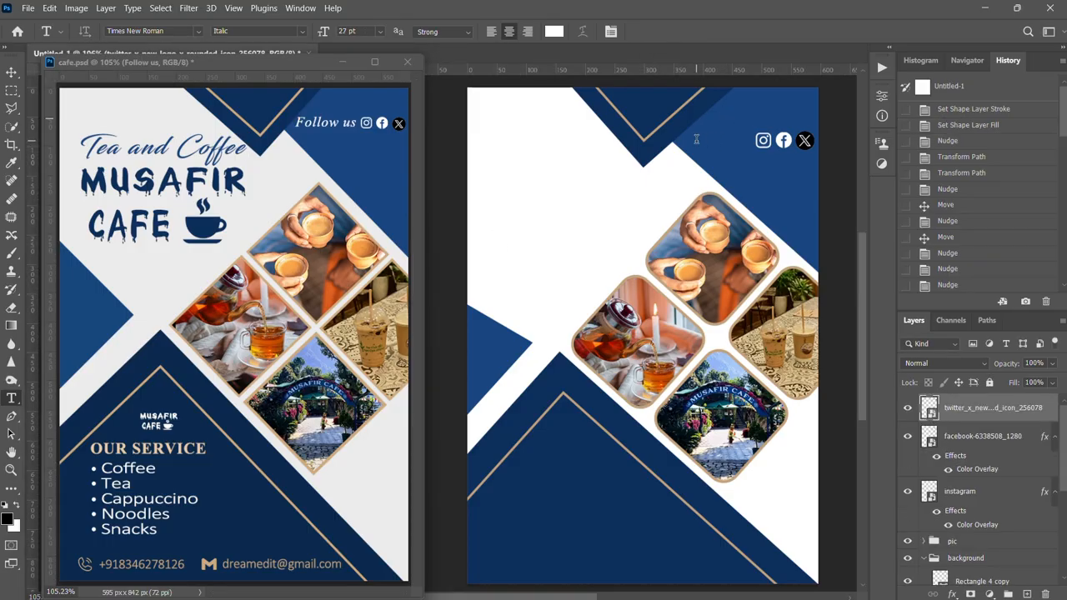
left_click(696, 139)
key("ctrl+v")
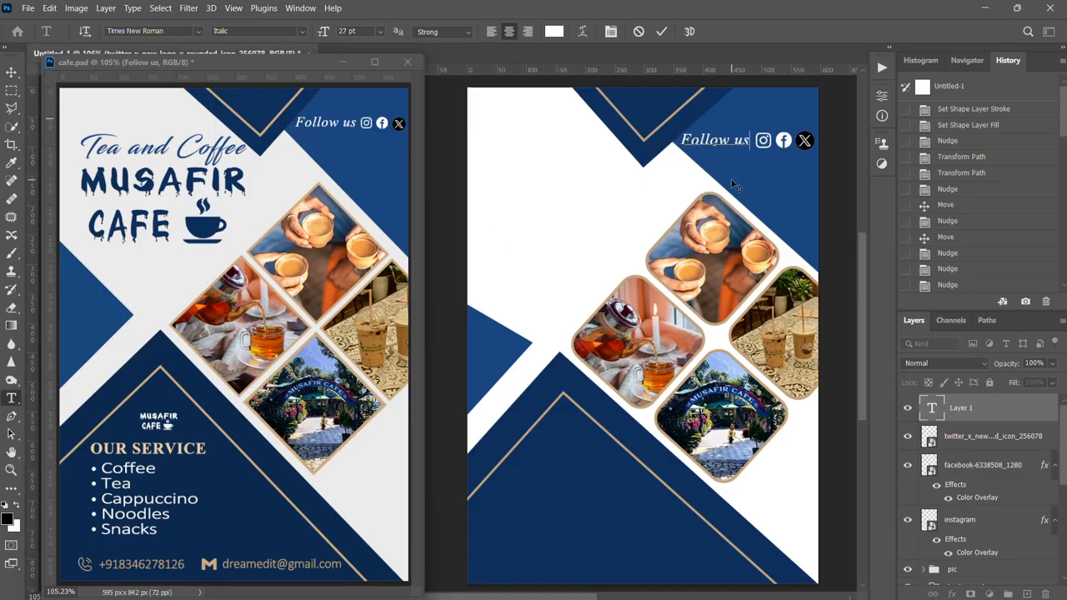
left_click(664, 30)
key("v")
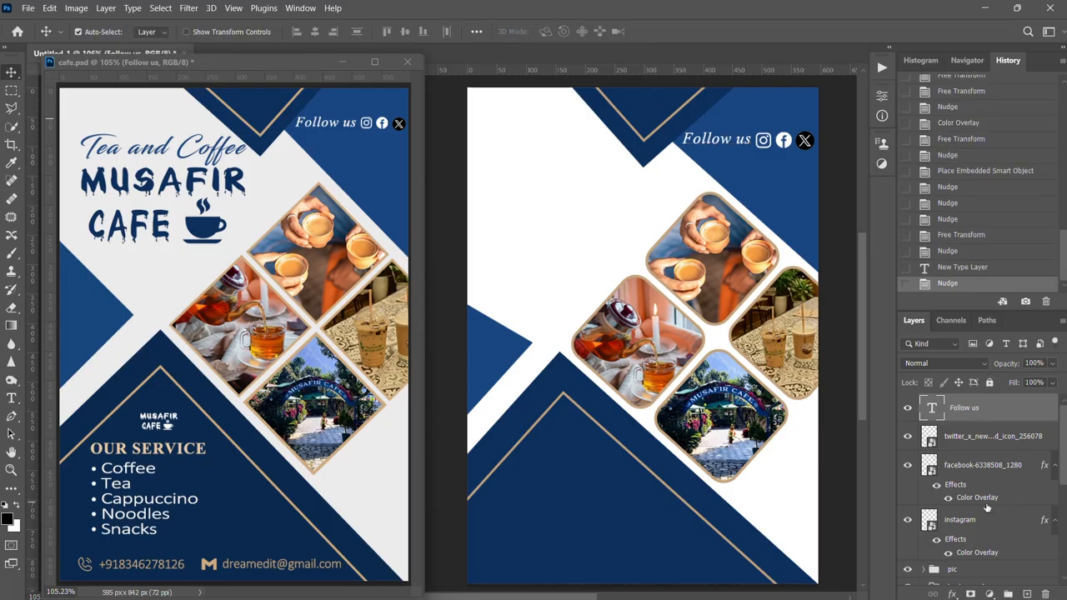
Link the "Follow us" text layer with the X, Facebook and Instagram icon layers, and group them
scroll(963, 514, "down", 1)
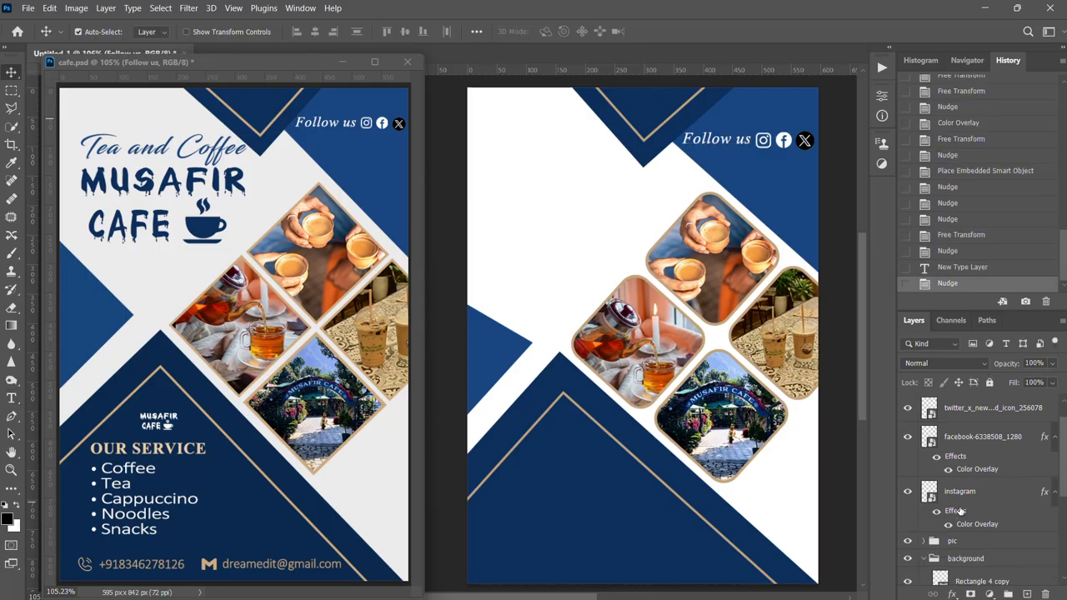
left_click(959, 491, "shift")
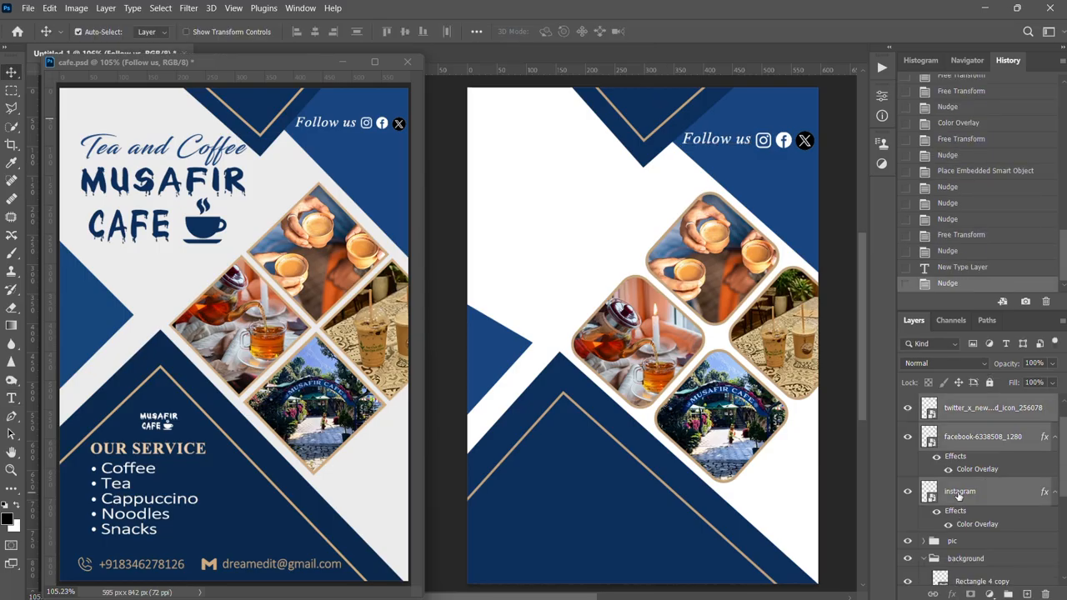
left_click(934, 593)
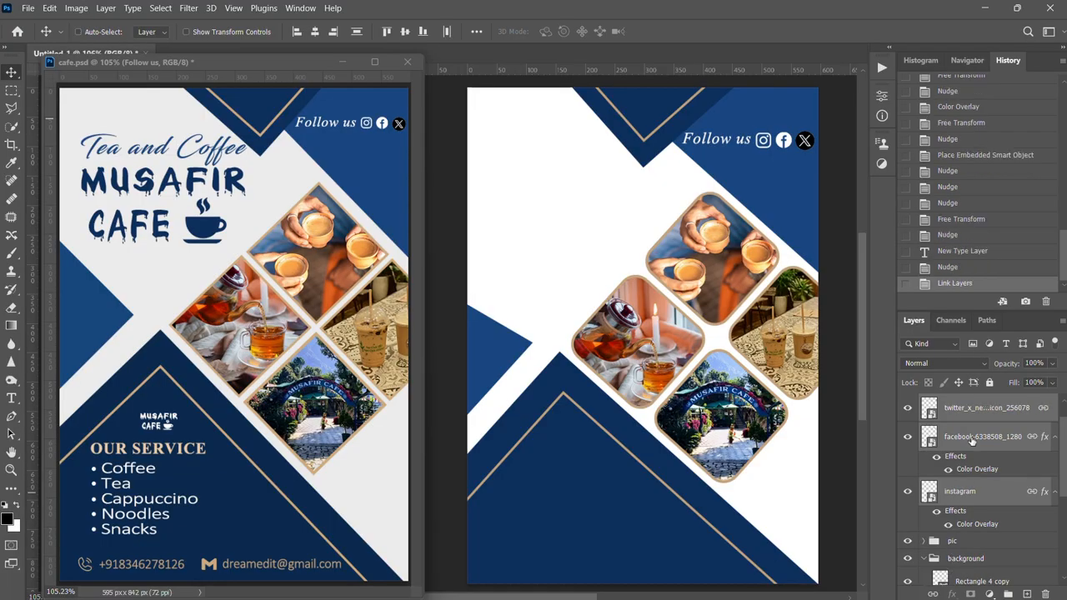
key("ctrl+g")
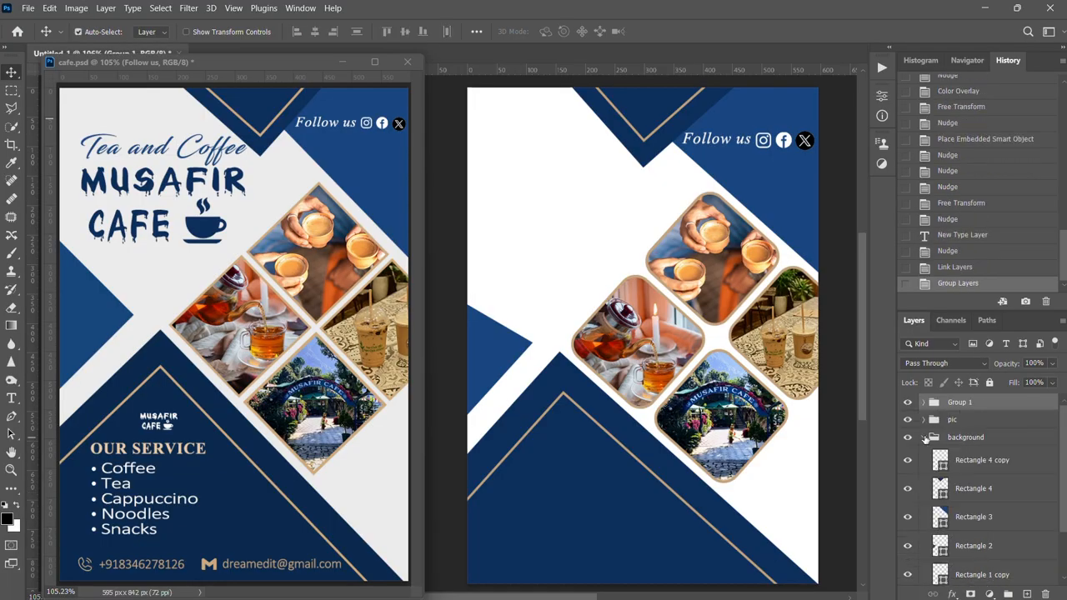
Collapse the background group and rename the new icon group as follow
left_click(924, 438)
double_click(957, 403)
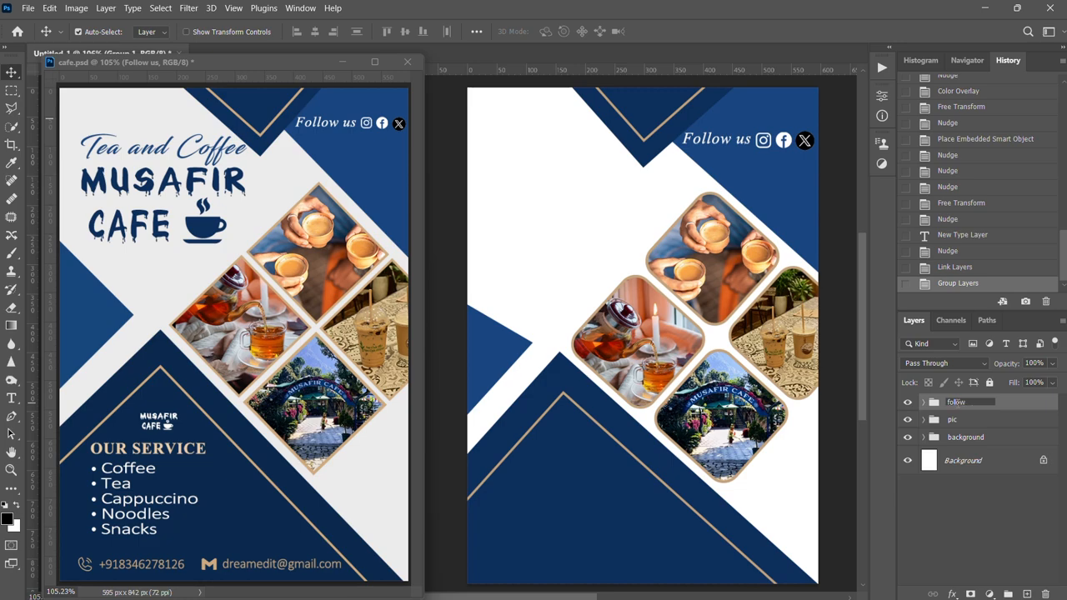
left_click(960, 538)
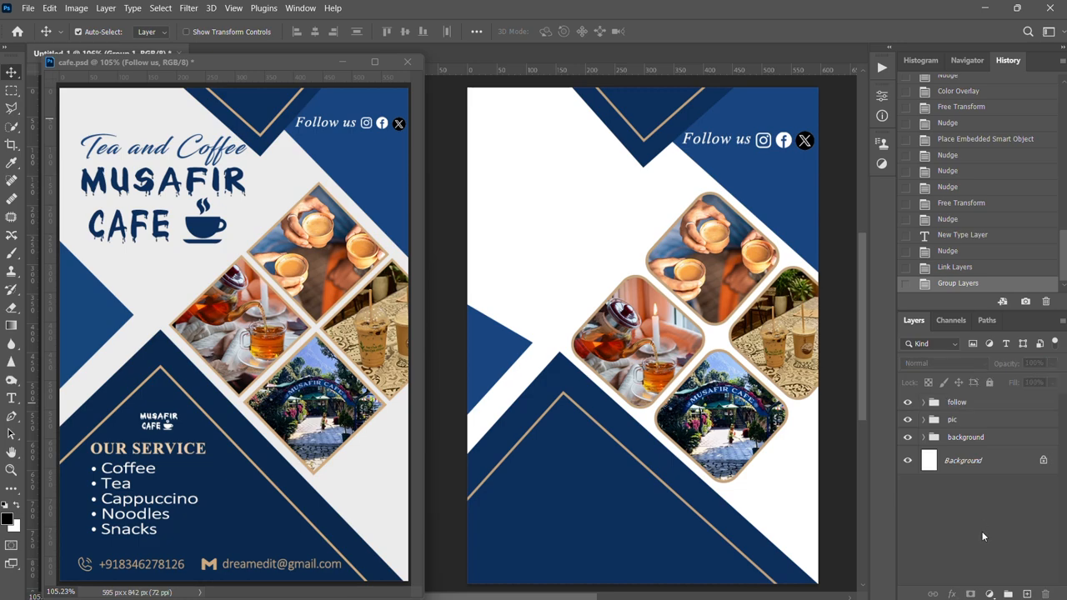
Add a new layer above the follow group and copy the "Tea and Coffee" heading text from cafe.psd
left_click(988, 403)
left_click(1027, 594)
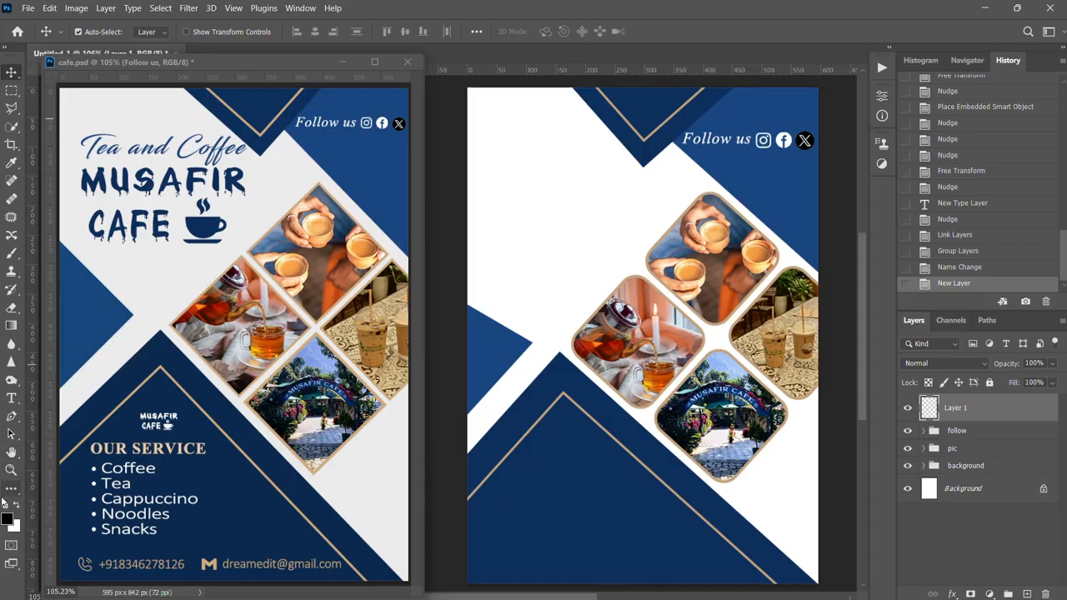
left_click(10, 399)
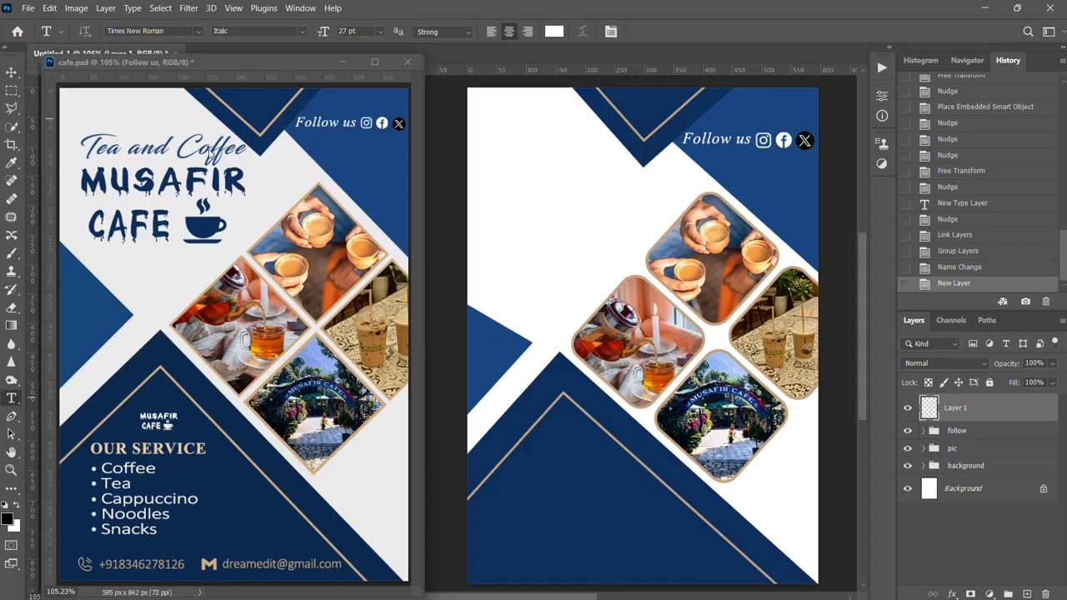
left_click(173, 150)
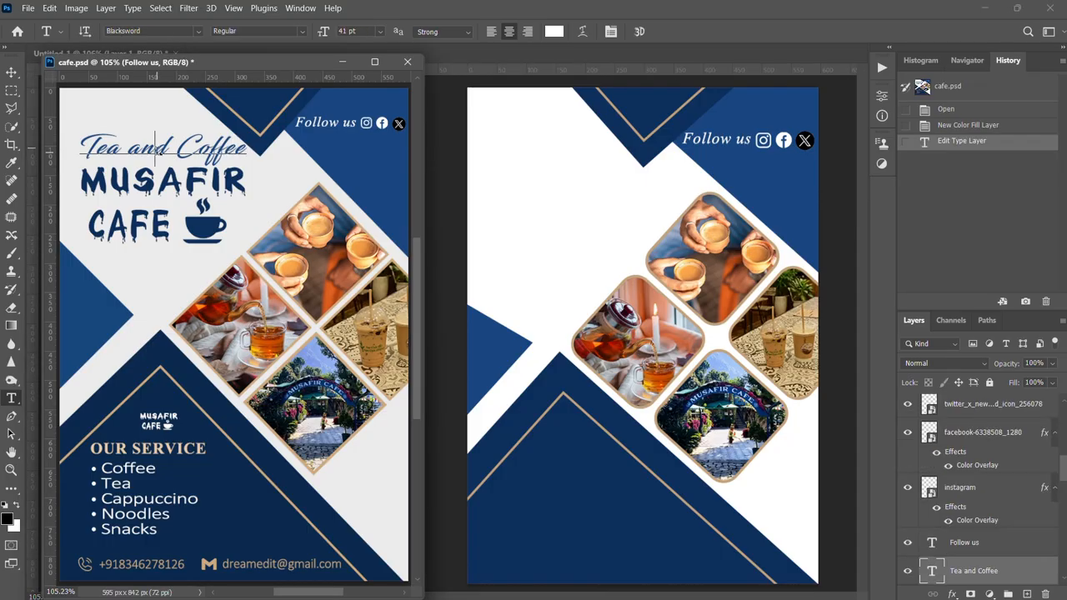
left_click_drag(86, 146, 261, 170)
key("ctrl+c")
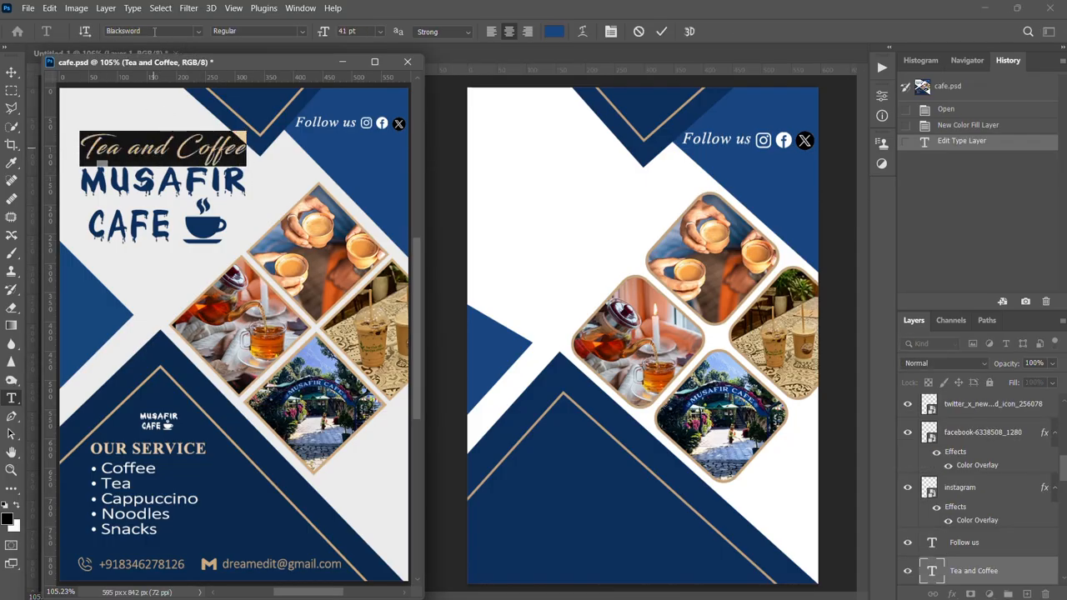
Paste "Tea and Coffee" as a blue 41 pt Blacksword text layer in the new poster's upper-left white area
left_click(528, 176)
key("ctrl+v")
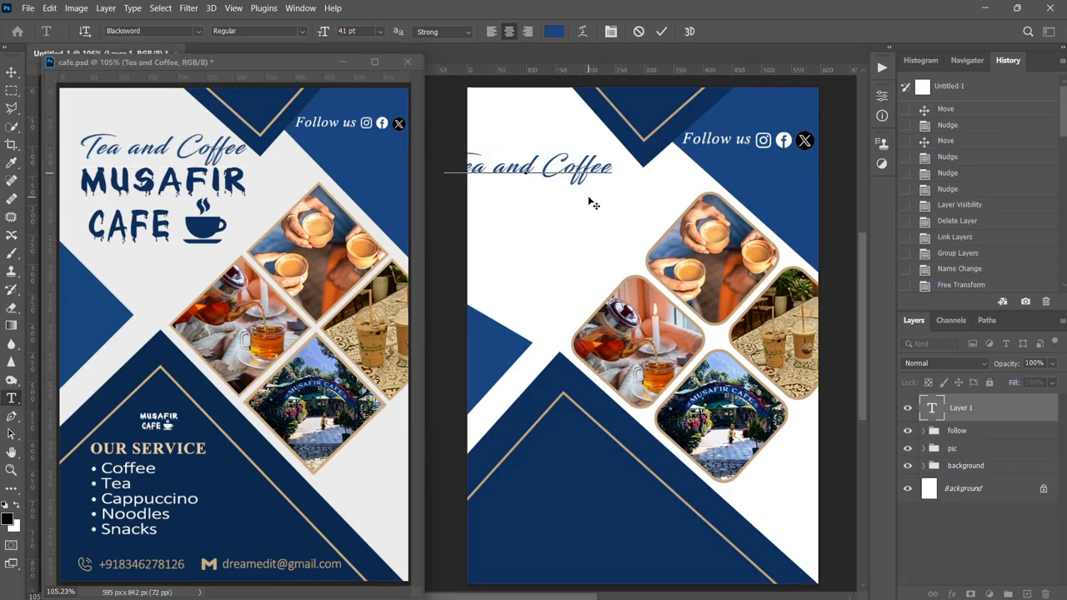
left_click_drag(588, 202, 616, 201)
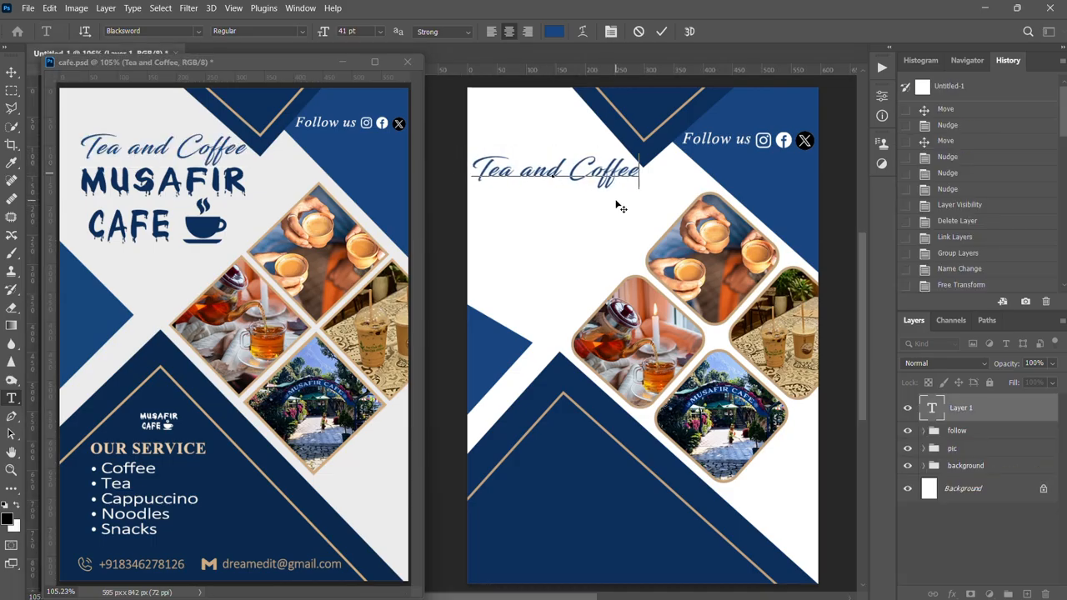
left_click(661, 31)
Commit the heading text, nudge the navy diamond at the poster's top edge upward, and reselect the "Tea and Coffee" layer
left_click(12, 71)
left_click(649, 109)
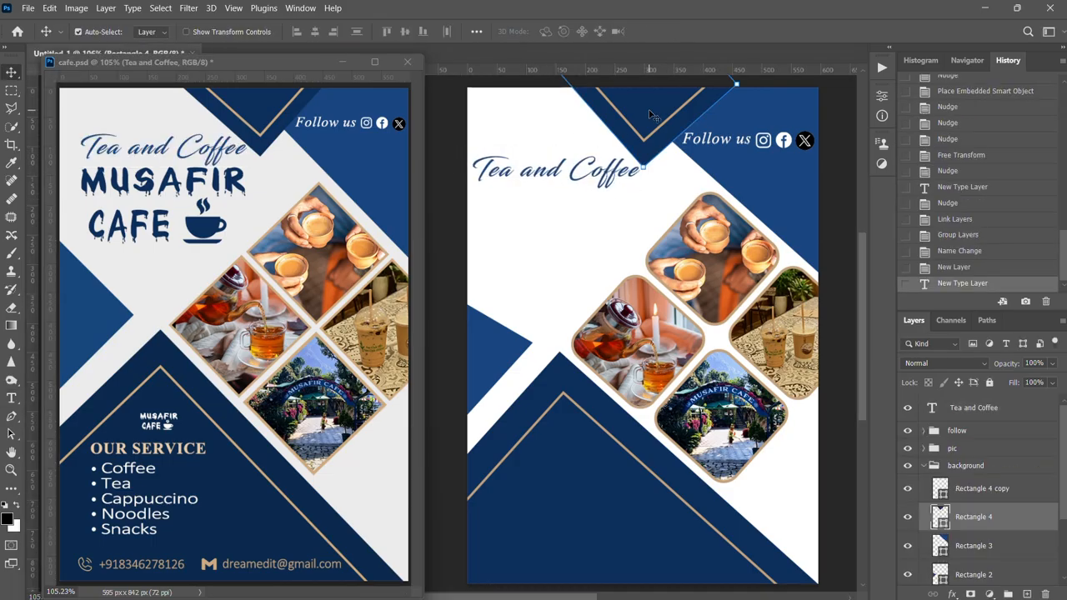
key("shift+Up")
left_click(540, 169)
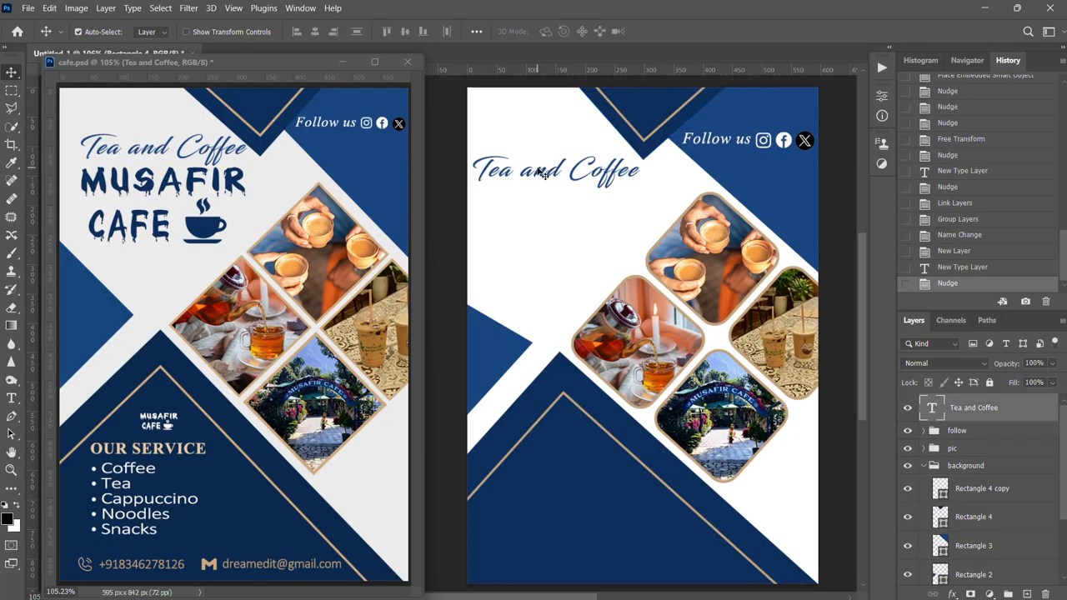
Copy the "MUSAFIR" text from cafe.psd and paste it as a navy 60 pt Bloody text layer below "Tea and Coffee"
left_click(118, 191)
left_click(11, 398)
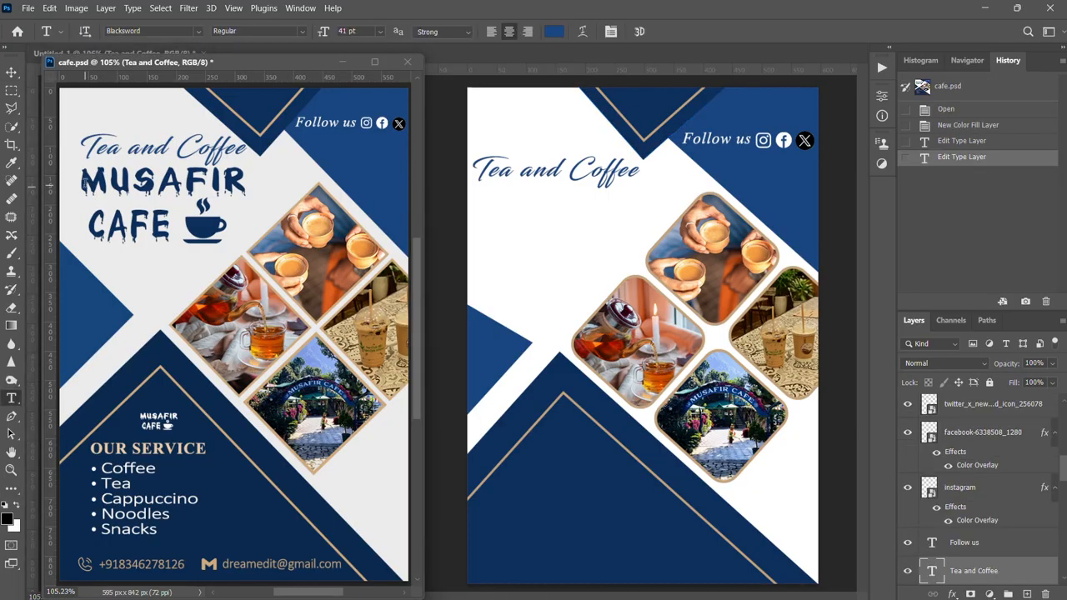
left_click_drag(82, 180, 250, 181)
key("ctrl+c")
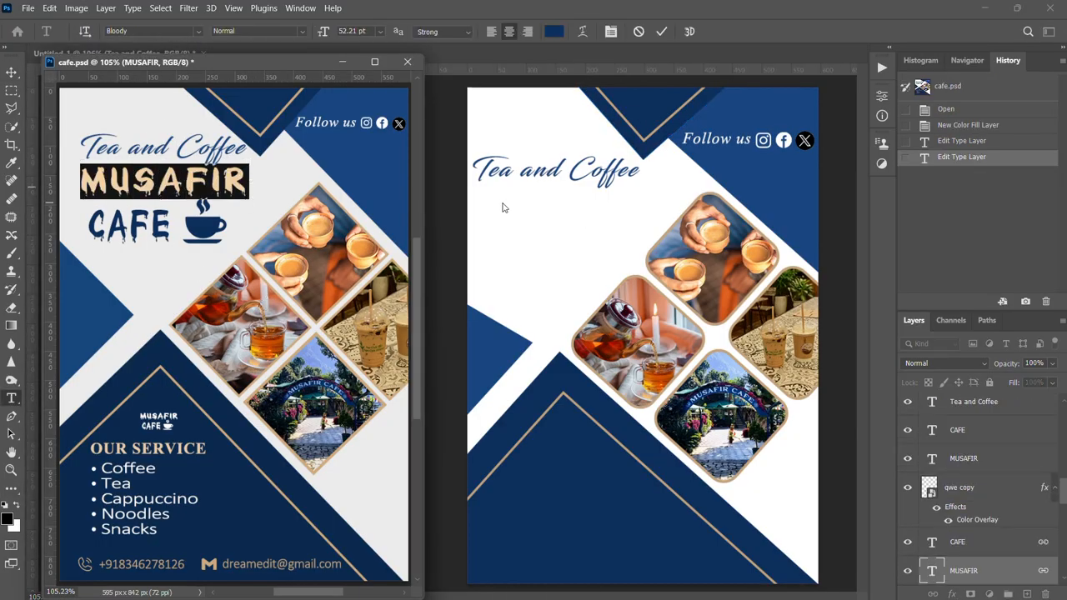
left_click(516, 208)
key("Escape")
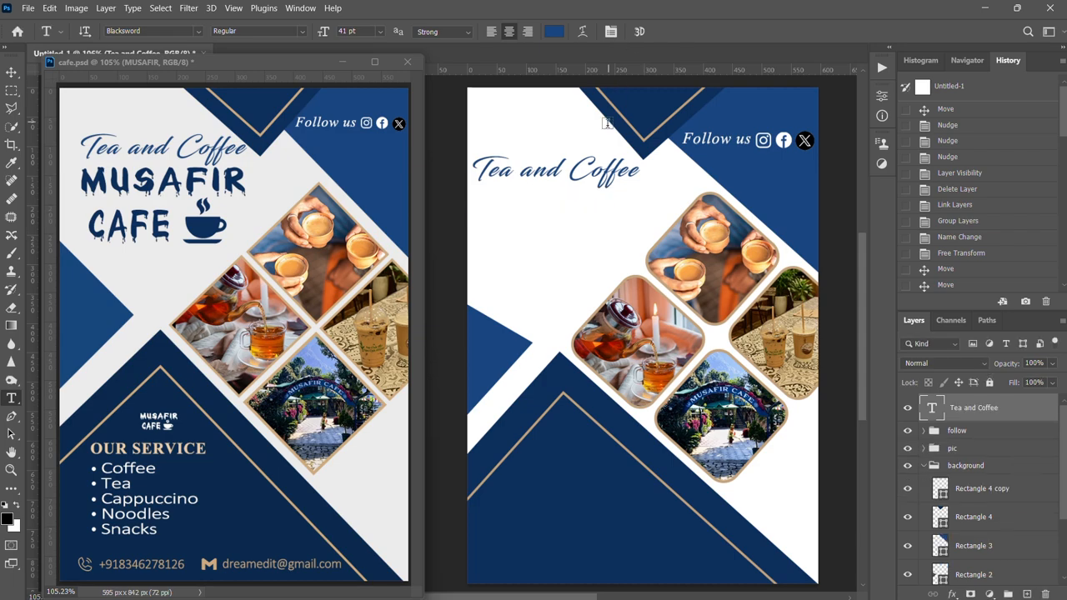
left_click(519, 204)
key("ctrl+v")
left_click_drag(560, 243, 567, 245)
left_click(661, 31)
Copy the "CAFE" text from cafe.psd and paste it as a 60 pt Bloody text layer below "MUSAFIR"
double_click(167, 234)
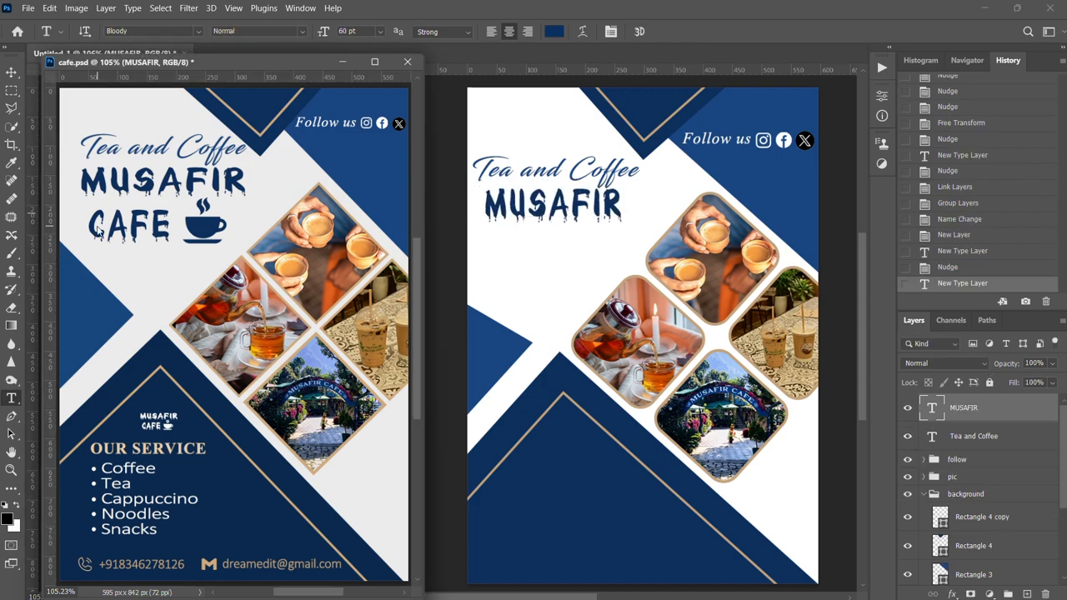
key("ctrl+c")
left_click(521, 264)
key("ctrl+v")
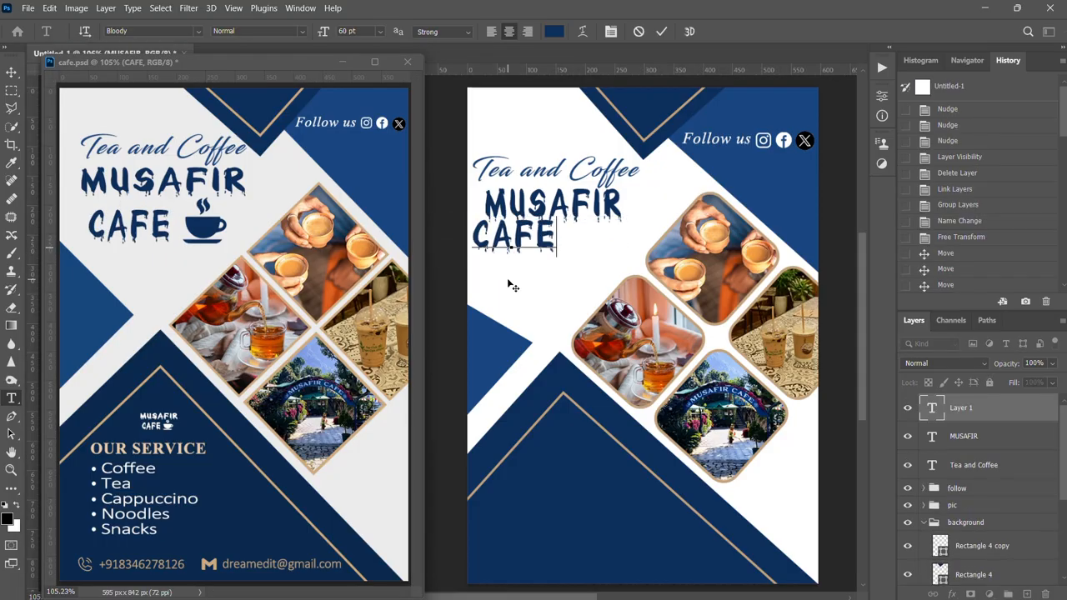
left_click_drag(528, 294, 545, 289)
left_click(661, 31)
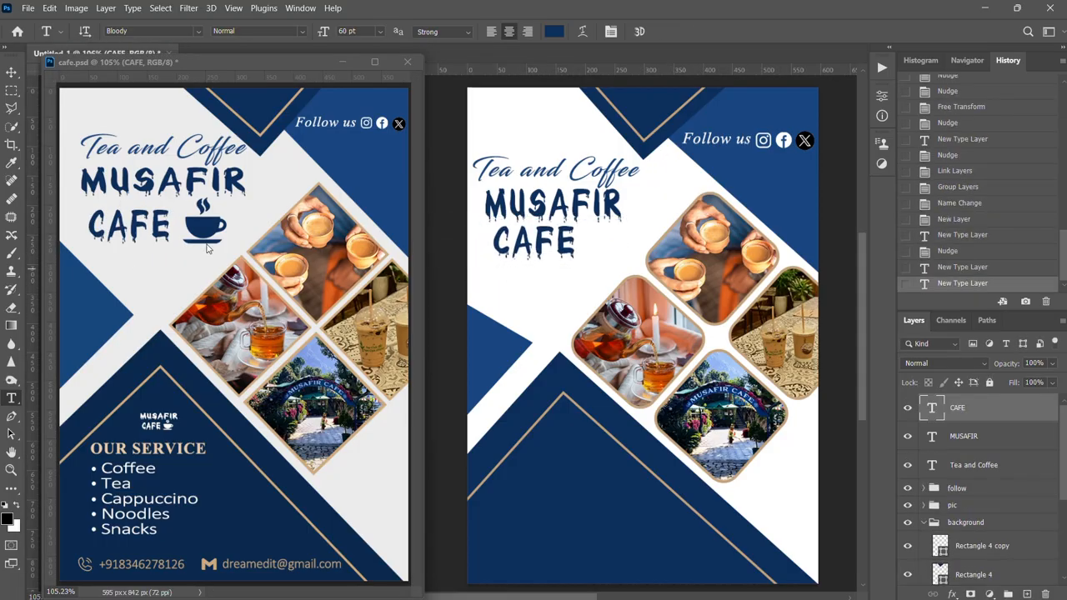
Place qwe.webp as an embedded cup icon, scaled to about 28.66%, beside the word "CAFE"
left_click(28, 7)
left_click(58, 271)
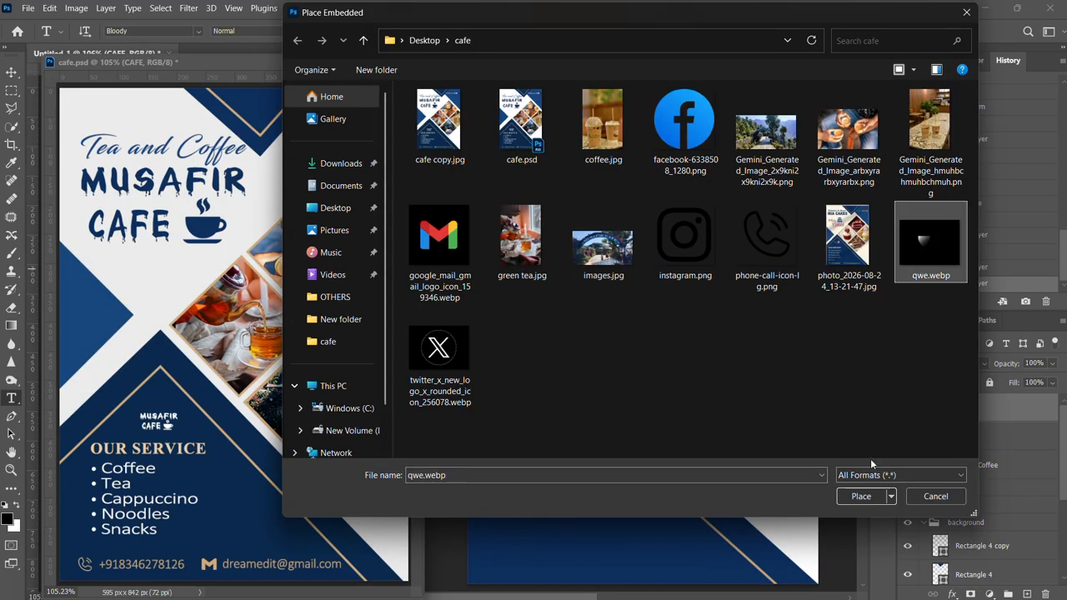
left_click(861, 496)
left_click_drag(779, 436, 641, 274)
left_click_drag(610, 265, 614, 267)
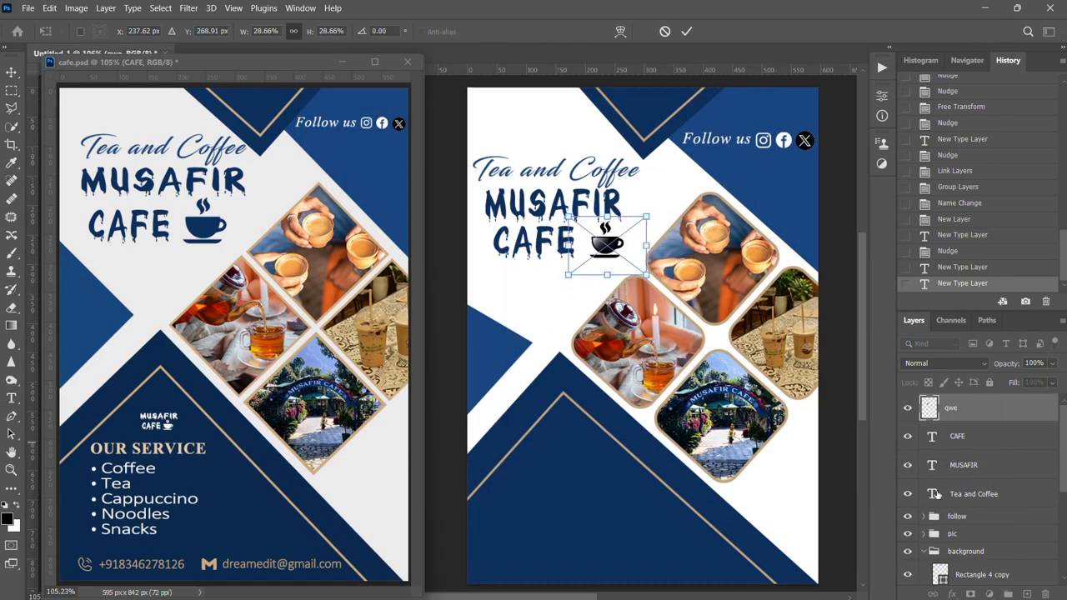
key("Return")
Apply a Color Overlay to the cup icon using the navy #0d2f5c sampled from the "CAFE" lettering
left_click(951, 594)
left_click(977, 540)
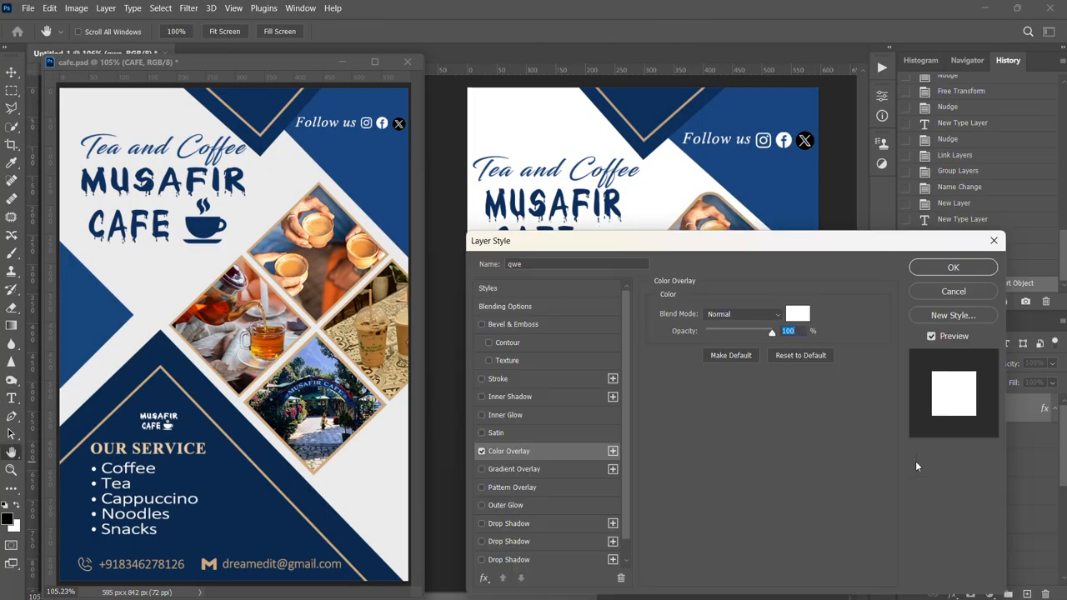
left_click_drag(780, 241, 840, 339)
left_click(856, 412)
left_click(558, 240)
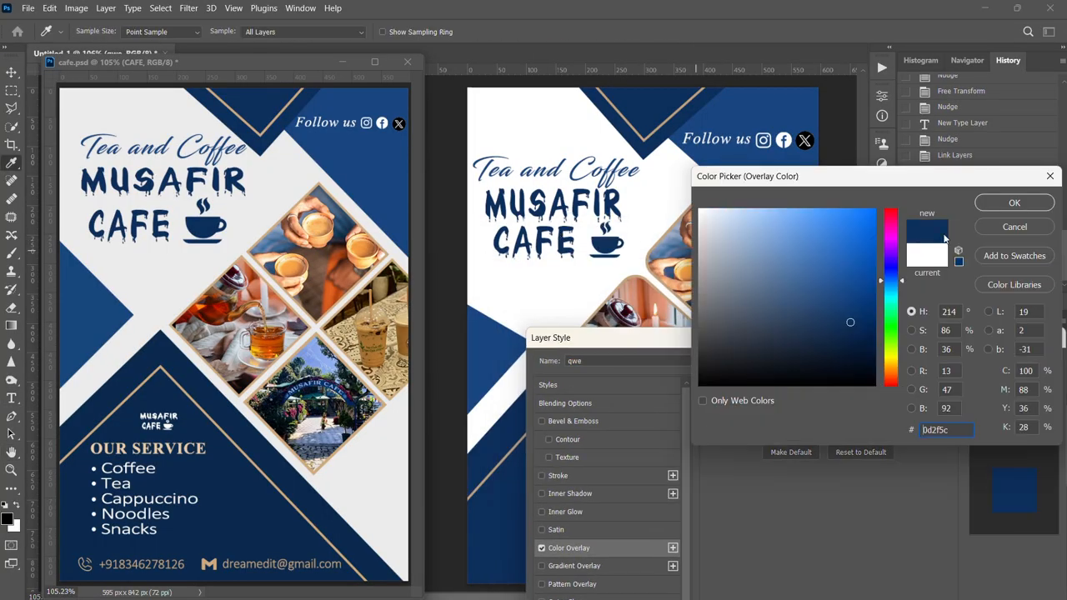
left_click(998, 203)
left_click(990, 366)
Nudge the cup icon slightly left so it sits closer to "CAFE"
key("v")
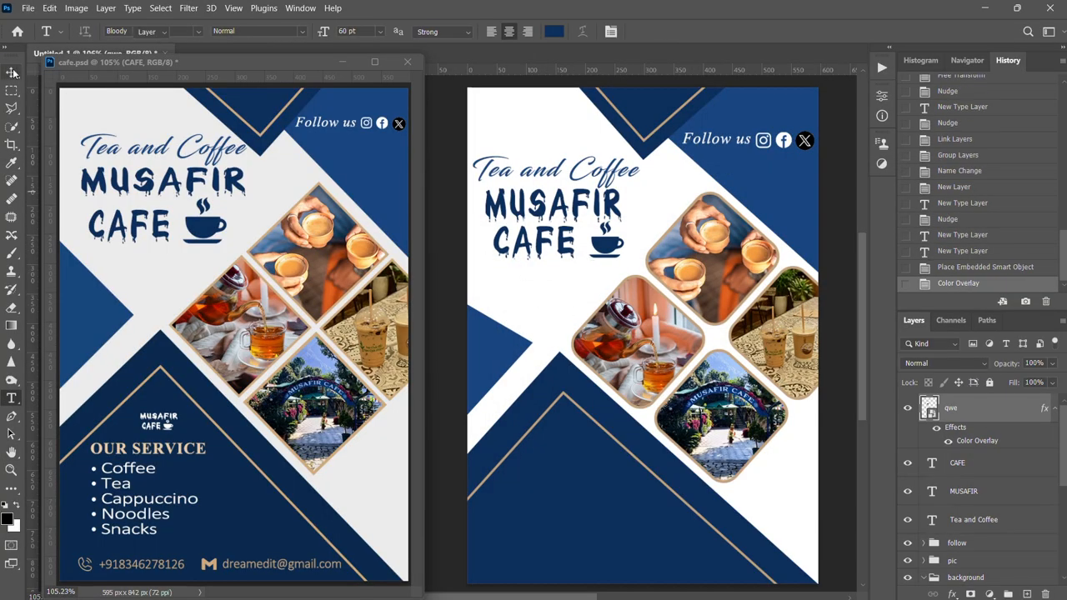
key("Left")
key("Left")
key("Left")
key("Down")
key("Up")
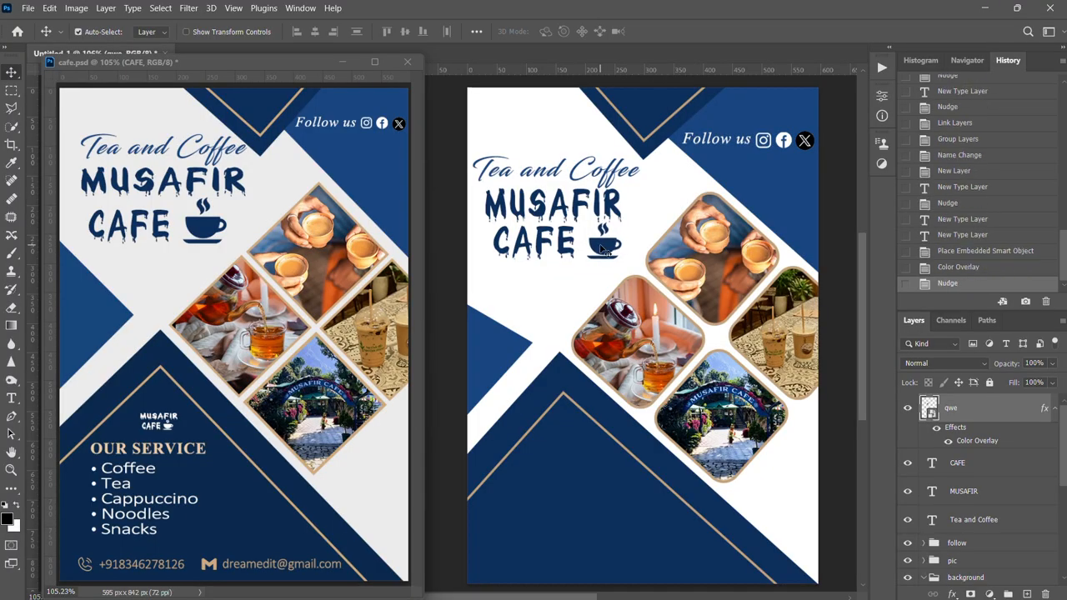
Group the cup icon and the three title text layers as name, and add a new layer above the group
left_click(965, 521, "shift")
key("ctrl+g")
double_click(961, 404)
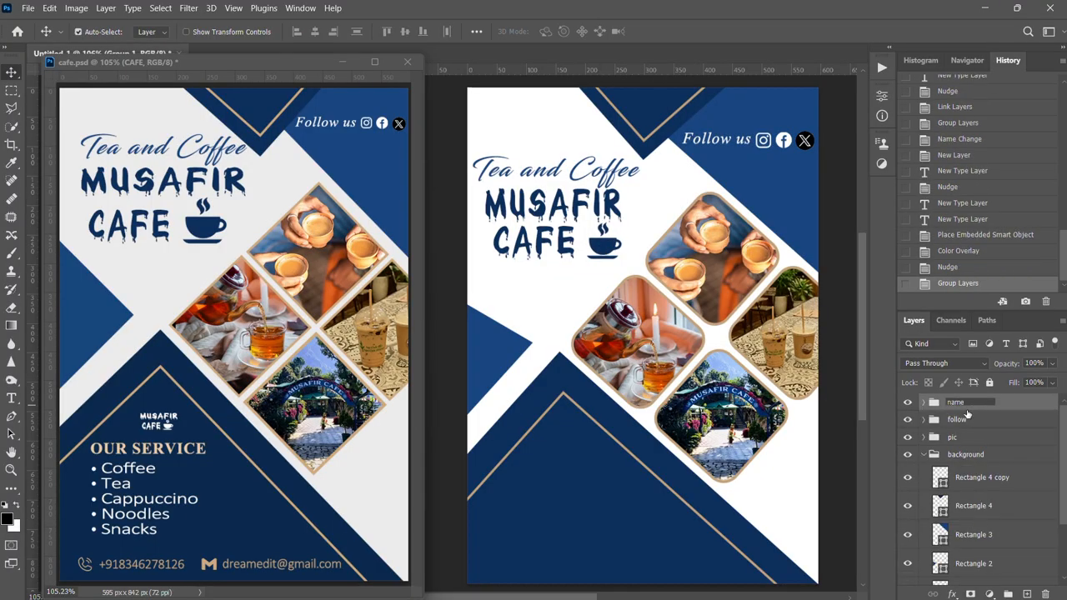
key("Return")
left_click(1027, 593)
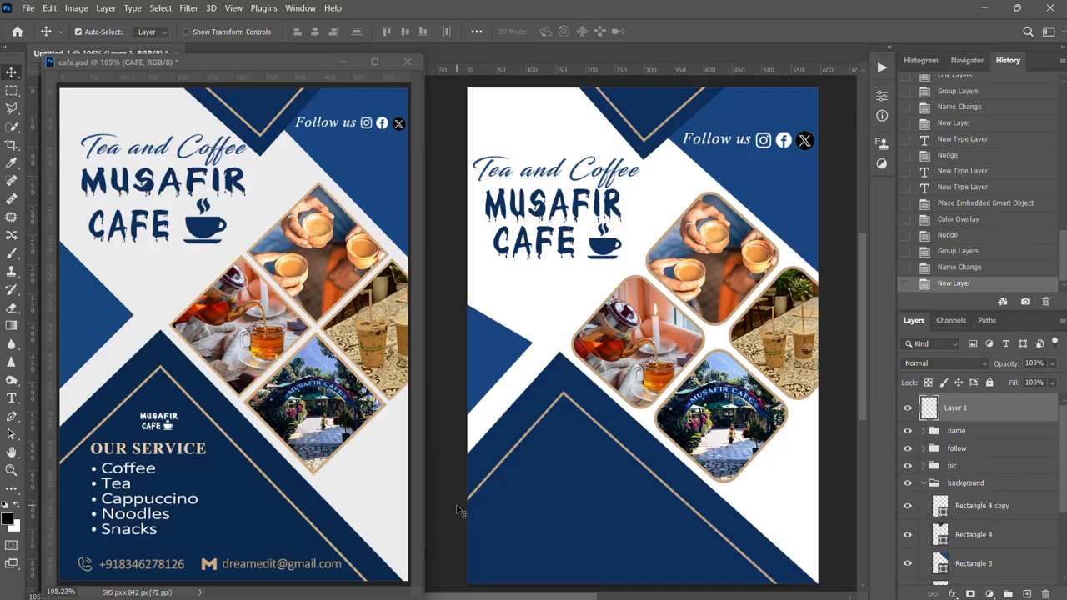
Copy the small white Musafir Cafe logo from cafe.psd into the tip of the new poster's lower navy triangle
left_click(157, 419)
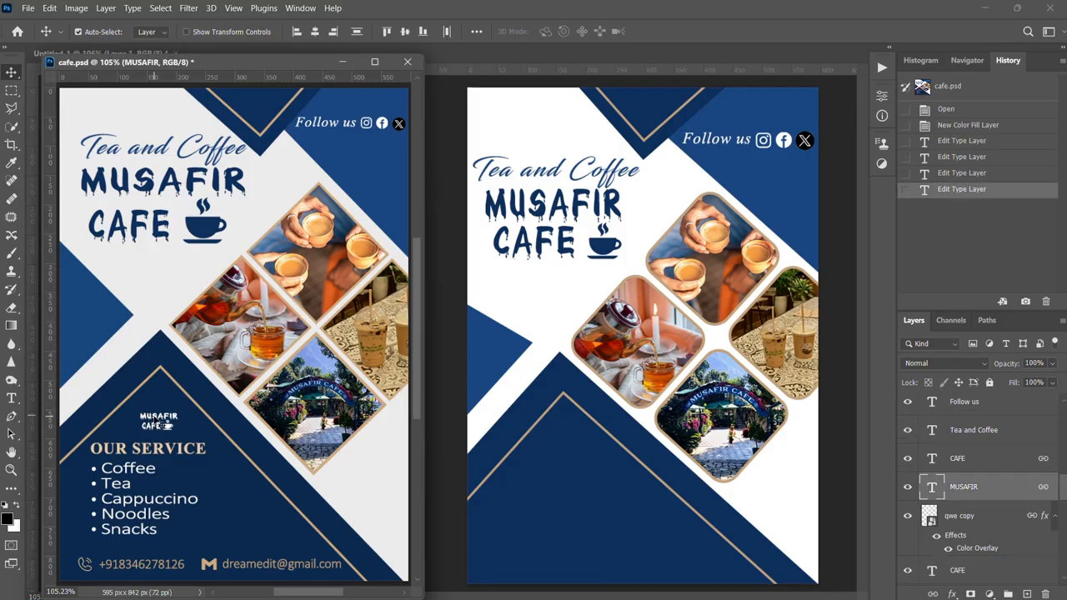
left_click_drag(156, 419, 570, 440)
key("shift+Up")
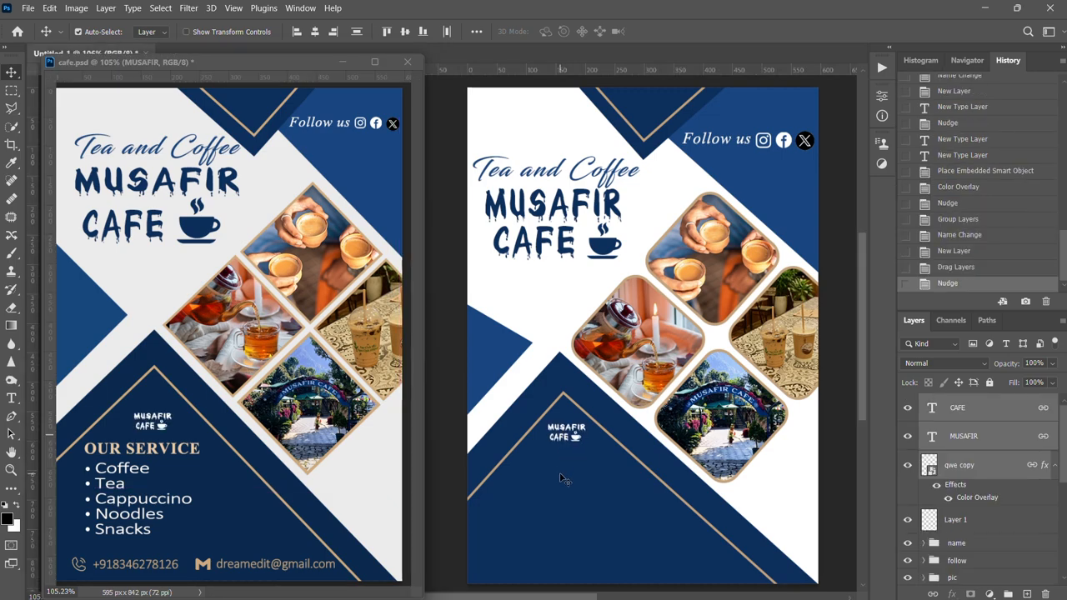
Copy the "OUR SERVICE" heading and the Coffee-to-Snacks list from cafe.psd and stack them under the small logo
left_click(278, 502)
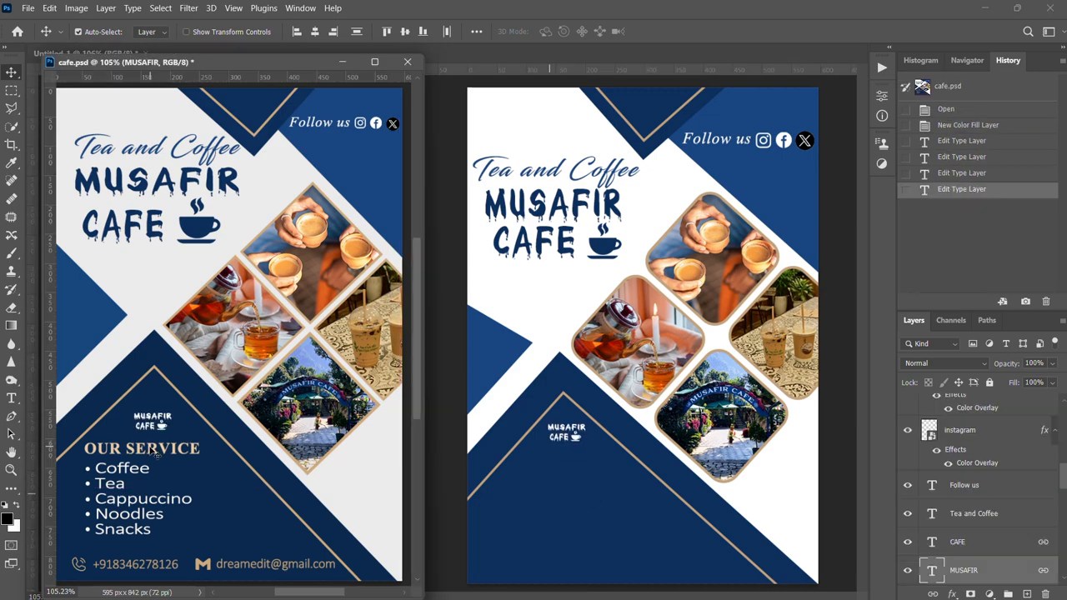
left_click_drag(157, 452, 576, 463)
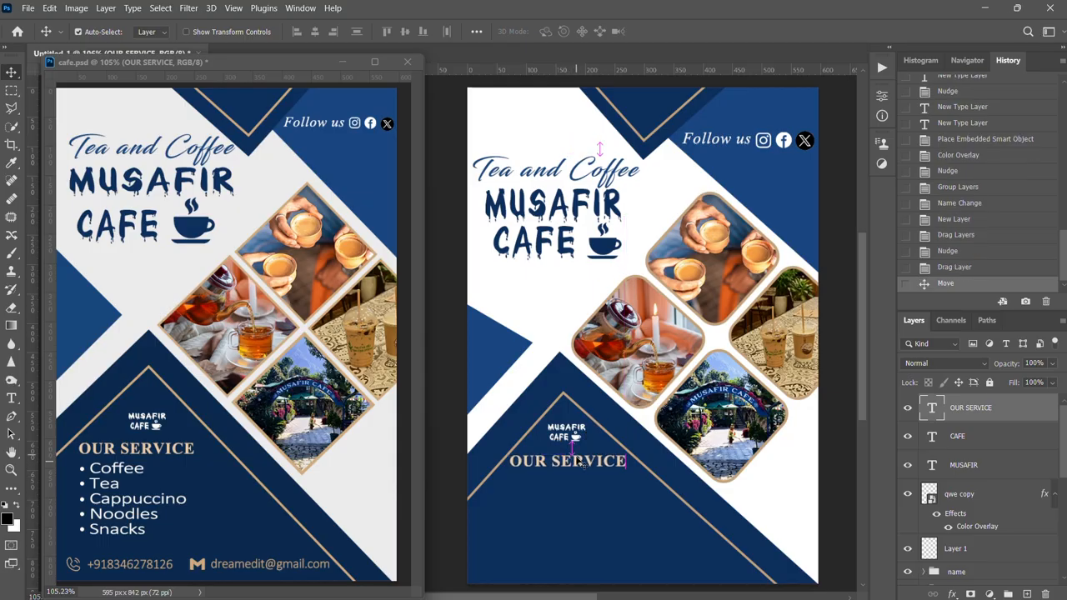
left_click(117, 477)
left_click_drag(117, 488, 558, 496)
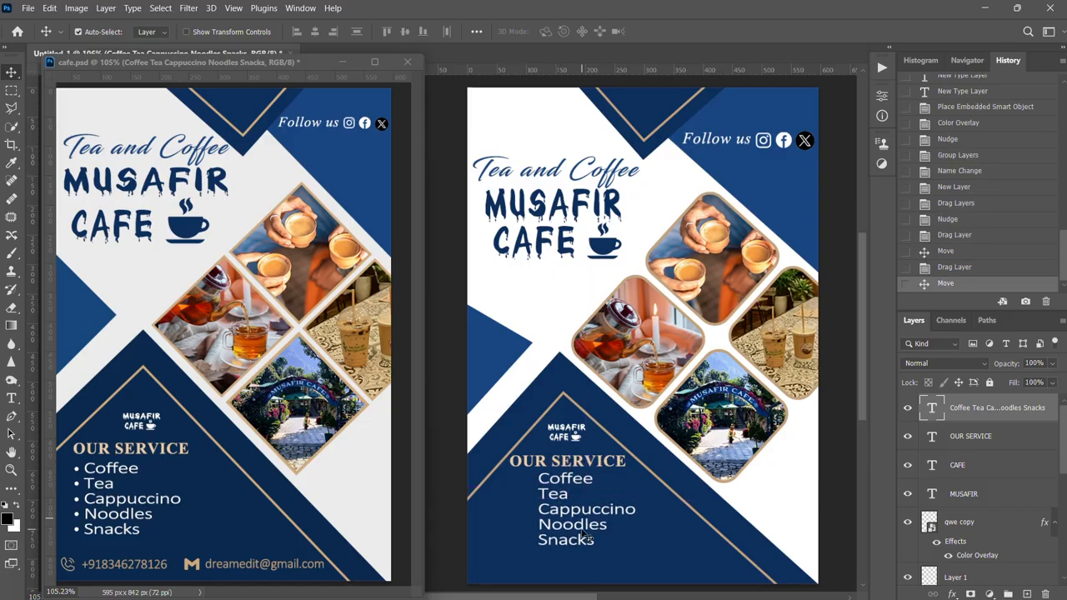
left_click_drag(588, 538, 571, 537)
left_click(77, 474)
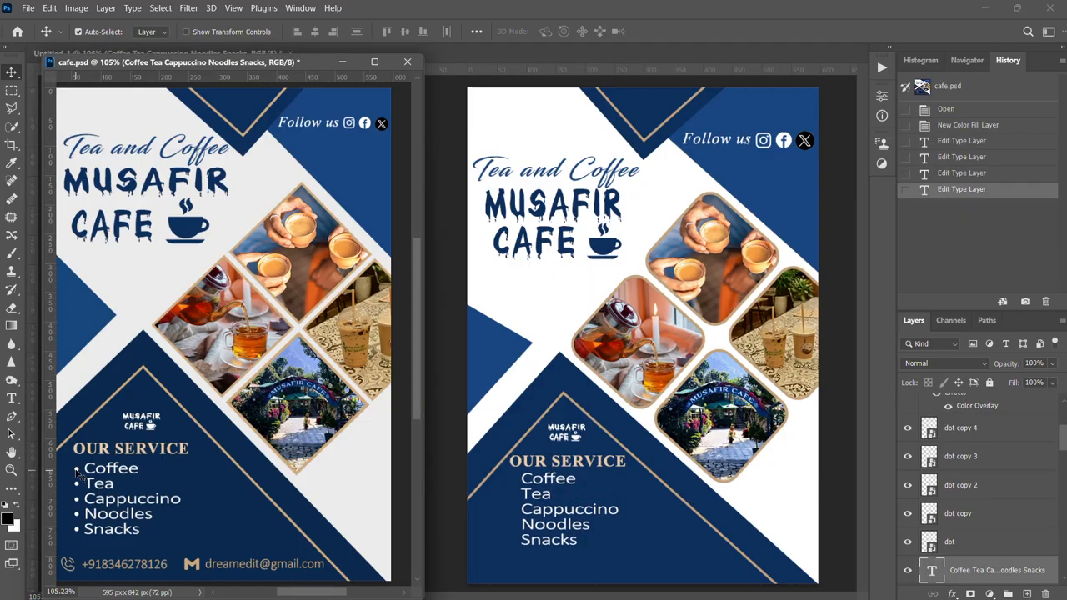
left_click_drag(77, 474, 507, 477)
key("ctrl+z")
key("ctrl+z")
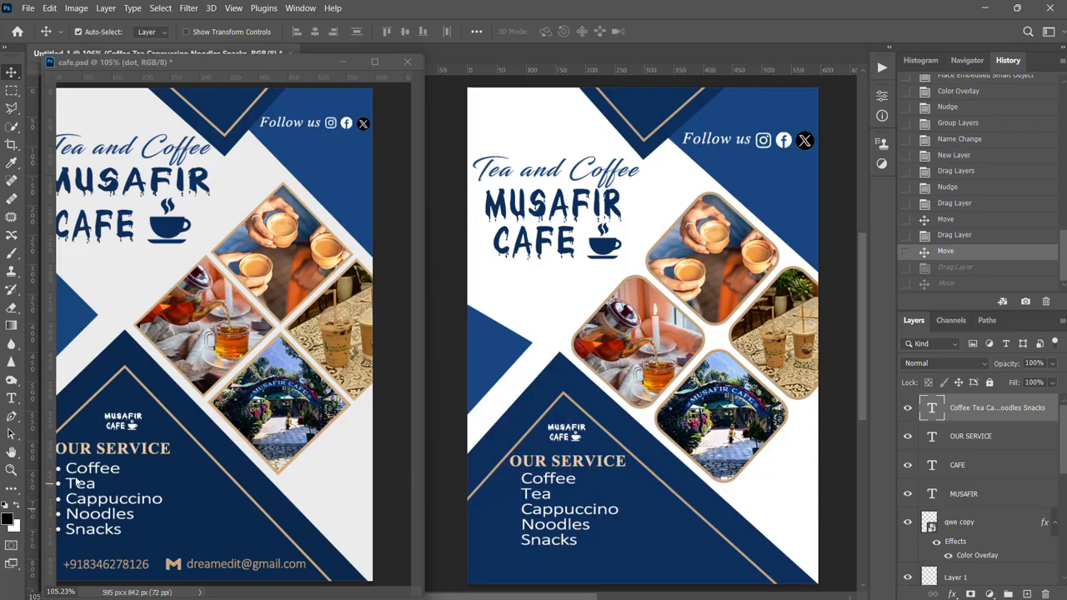
Link the five dot layers in cafe.psd and copy them in front of the new poster's service list items
left_click_drag(297, 592, 289, 592)
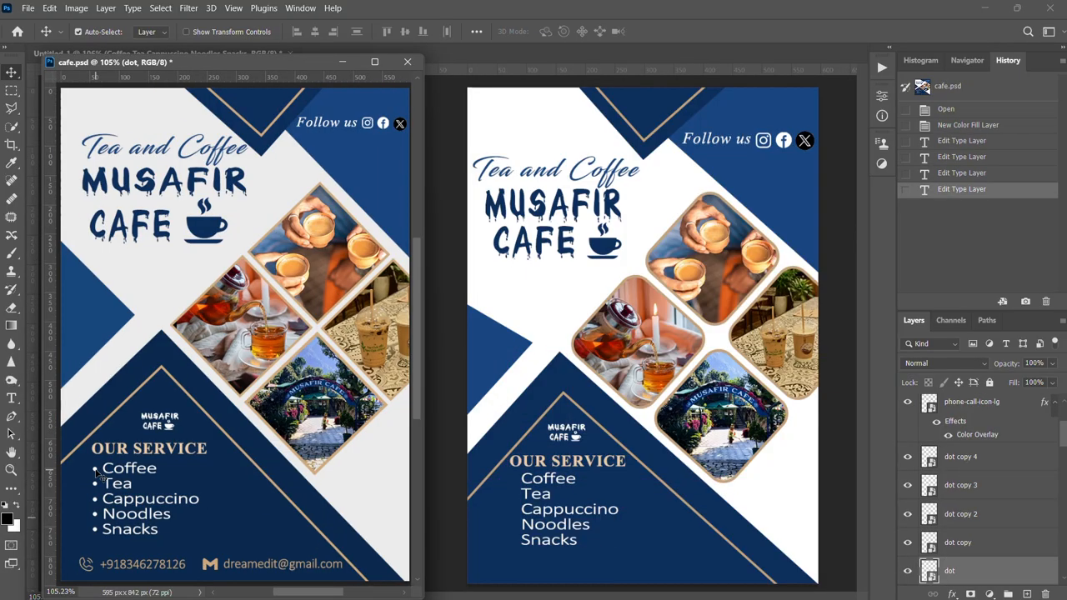
left_click(960, 457, "shift")
left_click(933, 594)
left_click(96, 478)
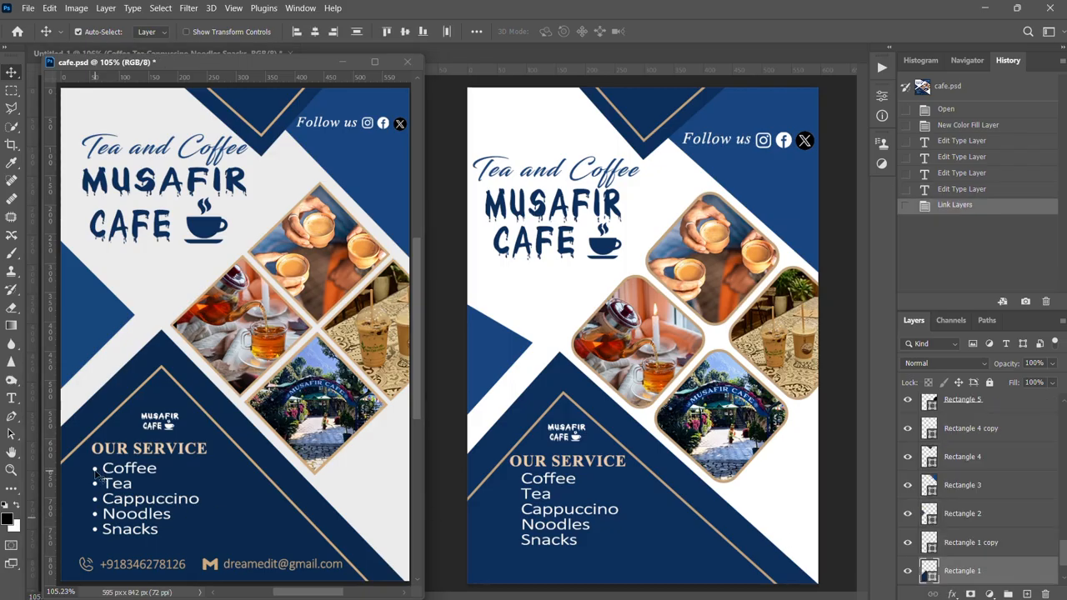
left_click_drag(96, 478, 512, 481)
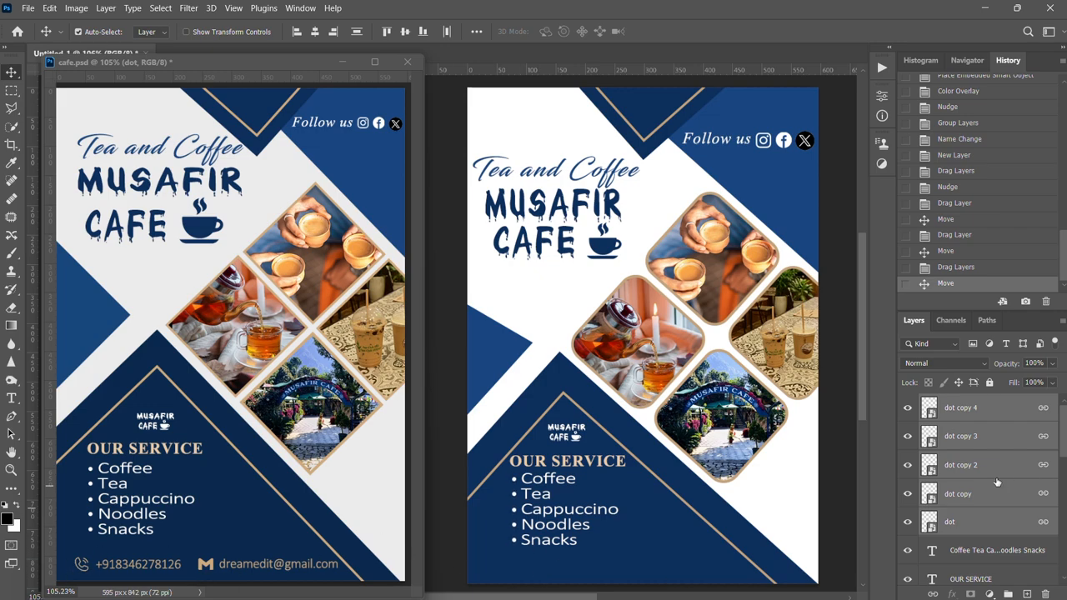
Check the visibility of the qwe copy logo layer and delete the empty Layer 1 beneath it
left_click(963, 412)
scroll(968, 467, "down", 5)
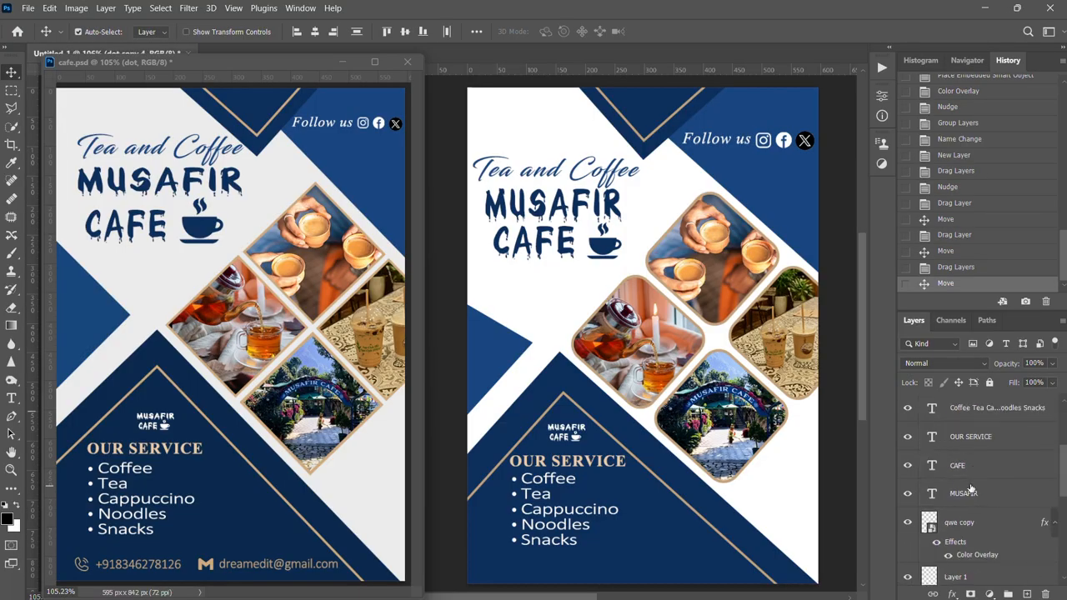
left_click(905, 521)
left_click(905, 520)
left_click_drag(964, 522, 1046, 592)
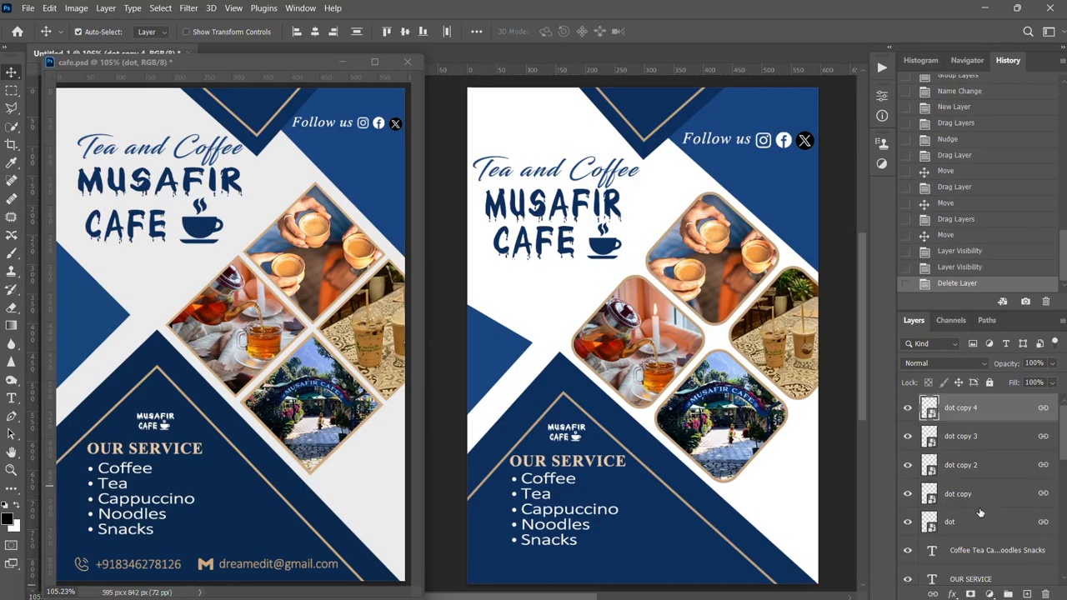
Group the dot, service text and small logo layers, and rename the group as text
scroll(979, 512, "down", 5)
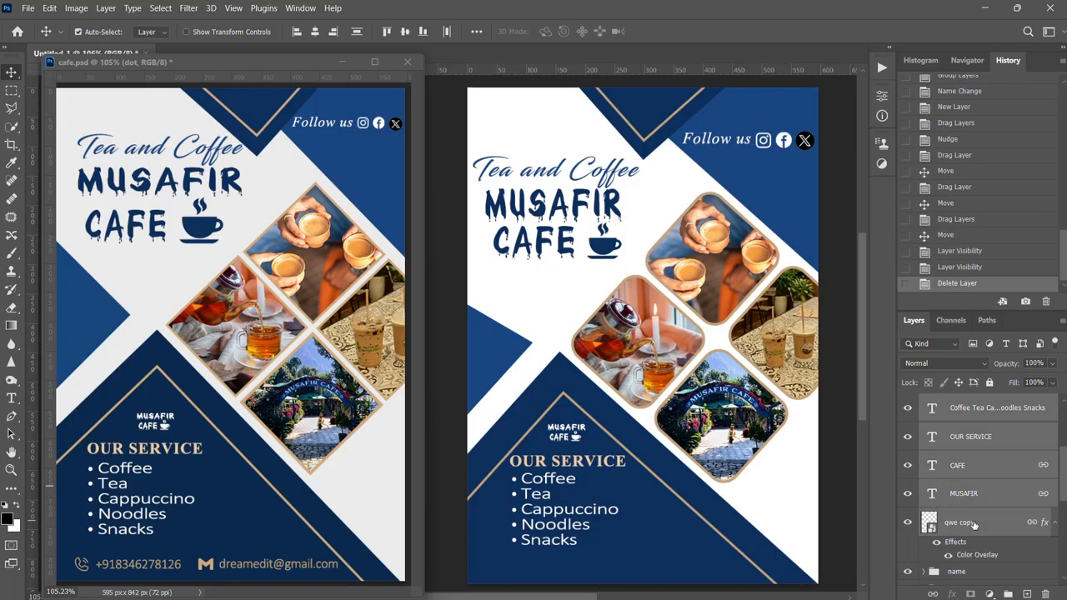
key("ctrl+g")
double_click(954, 401)
type("text")
key("Return")
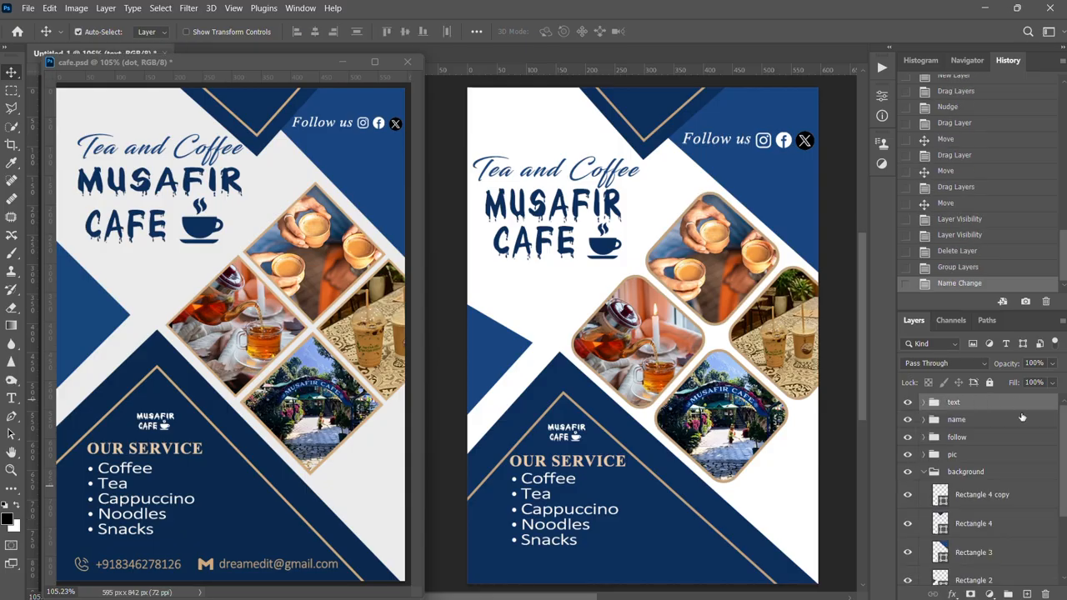
Add a new layer and place phone-call-icon-lg.png, scaled down to a small icon in the poster's lower-left corner
left_click(1026, 594)
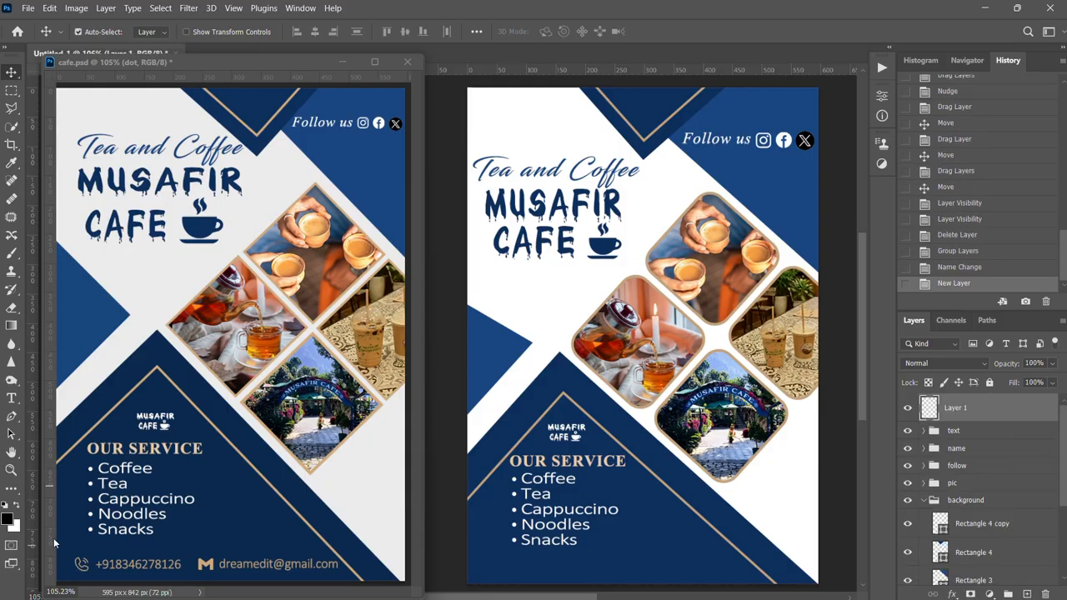
left_click(25, 7)
left_click(67, 261)
left_click(798, 231)
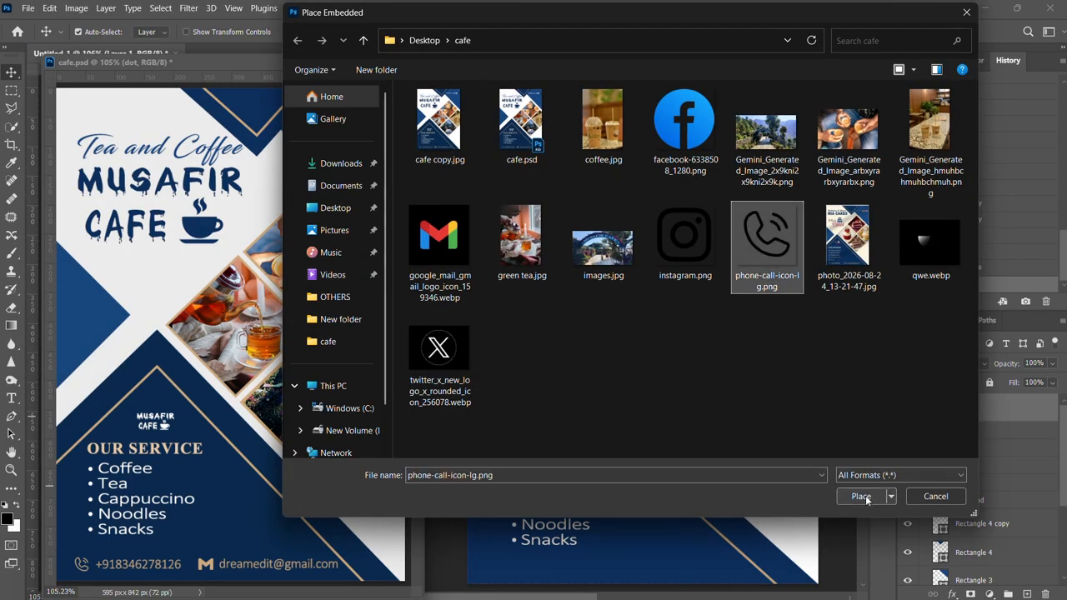
left_click(866, 499)
left_click_drag(818, 161, 488, 573)
key("Return")
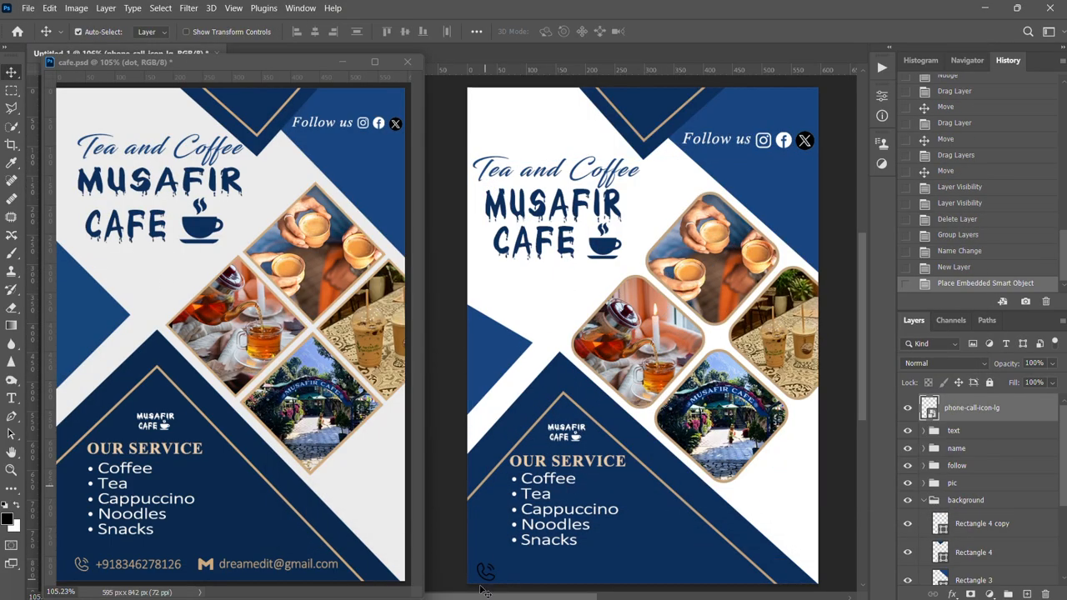
Adjust the phone icon with Free Transform and nudge it slightly upward
key("ctrl+t")
key("Return")
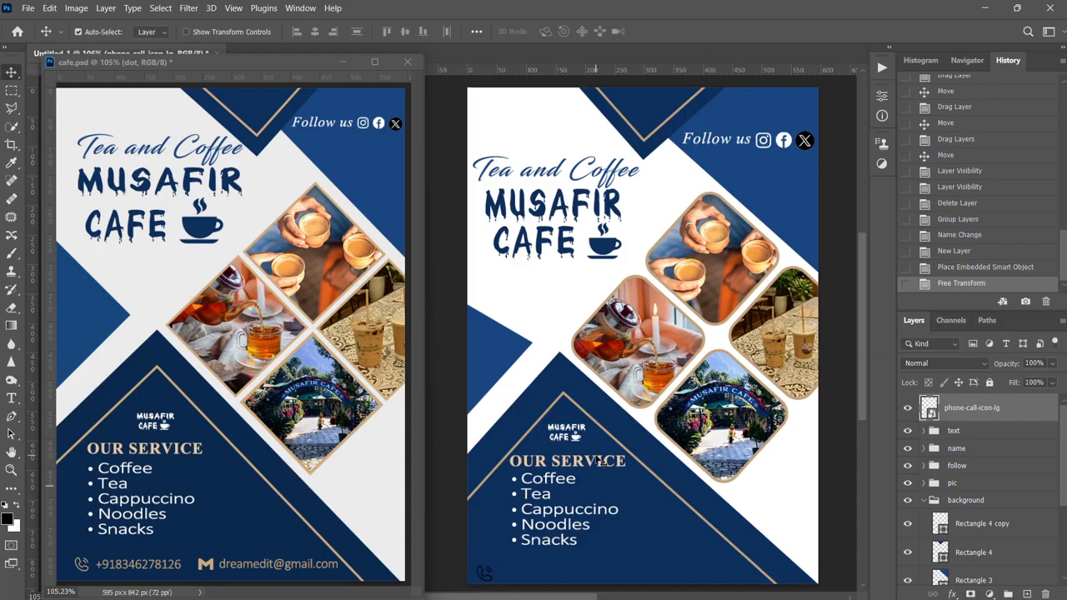
key("Up")
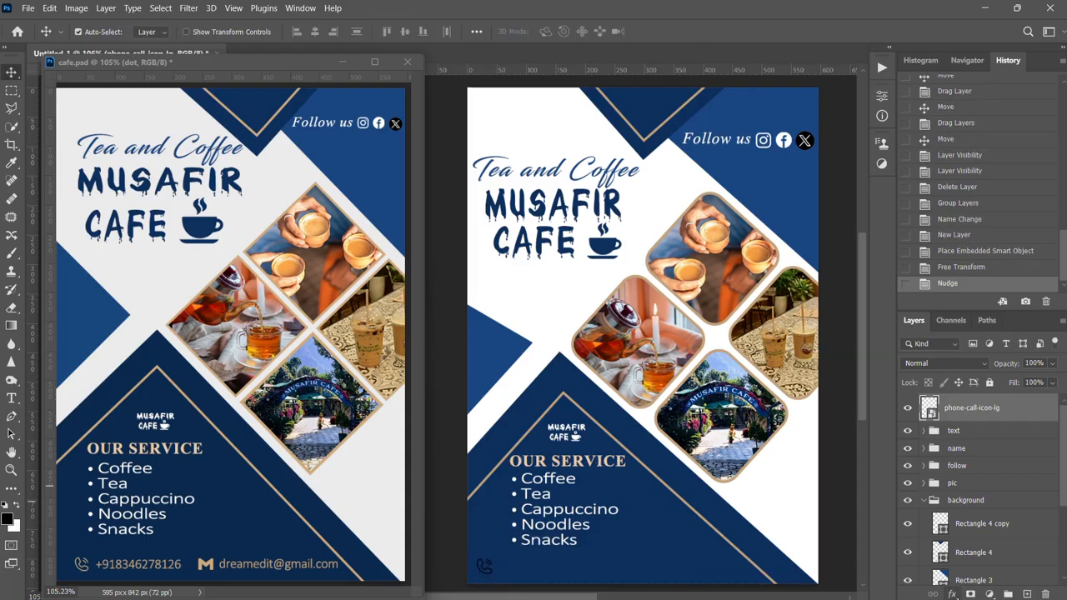
Apply a Color Overlay of tan #c2a27b to the phone icon layer
left_click(952, 594)
left_click(955, 538)
left_click(859, 324)
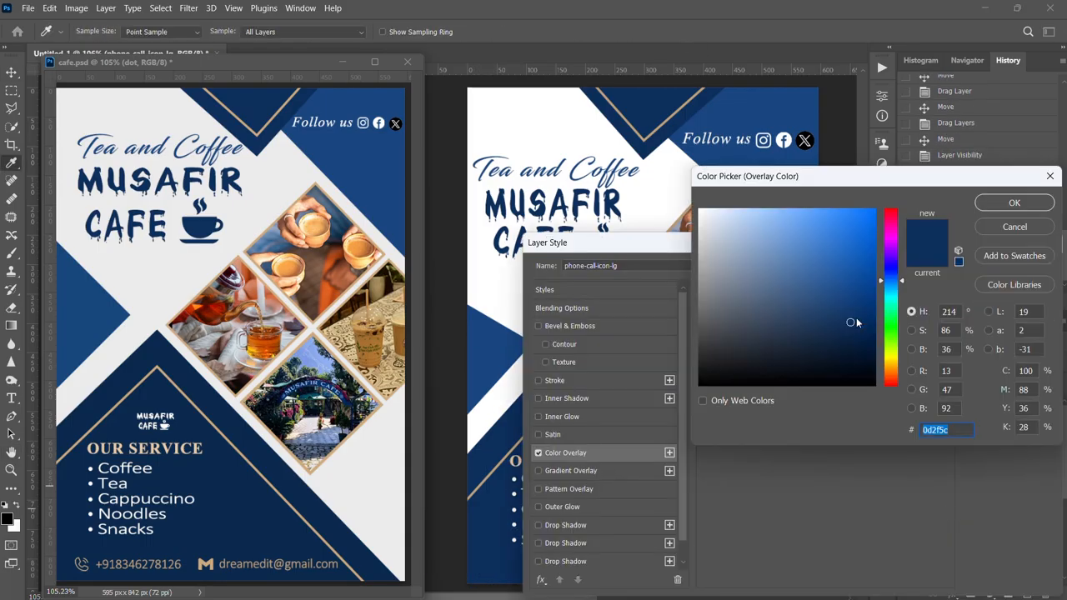
left_click(1007, 229)
left_click_drag(742, 250, 942, 167)
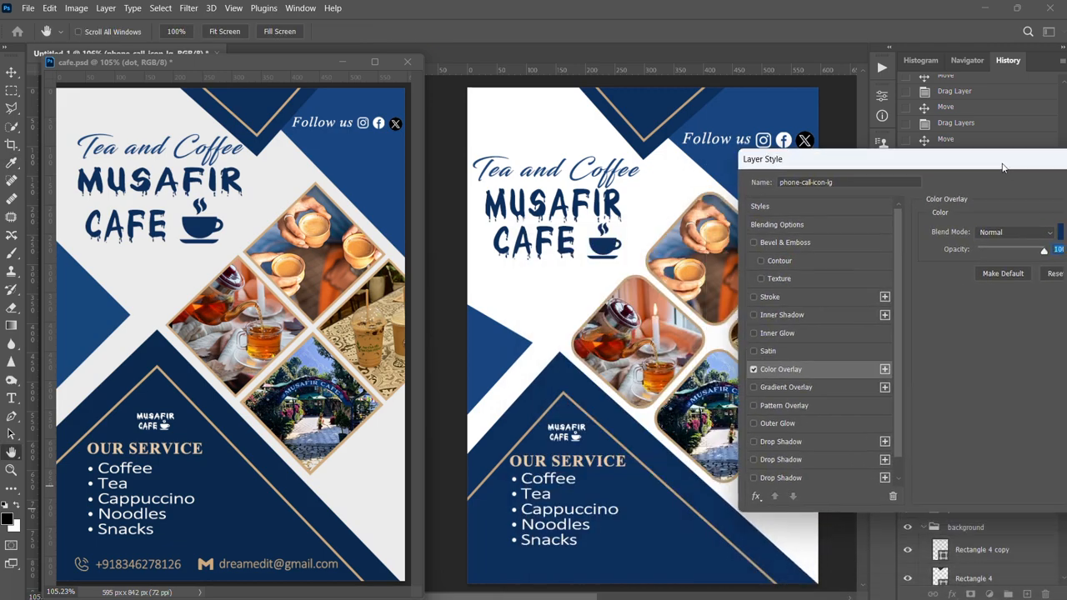
left_click(1045, 232)
left_click(592, 412)
left_click(1015, 203)
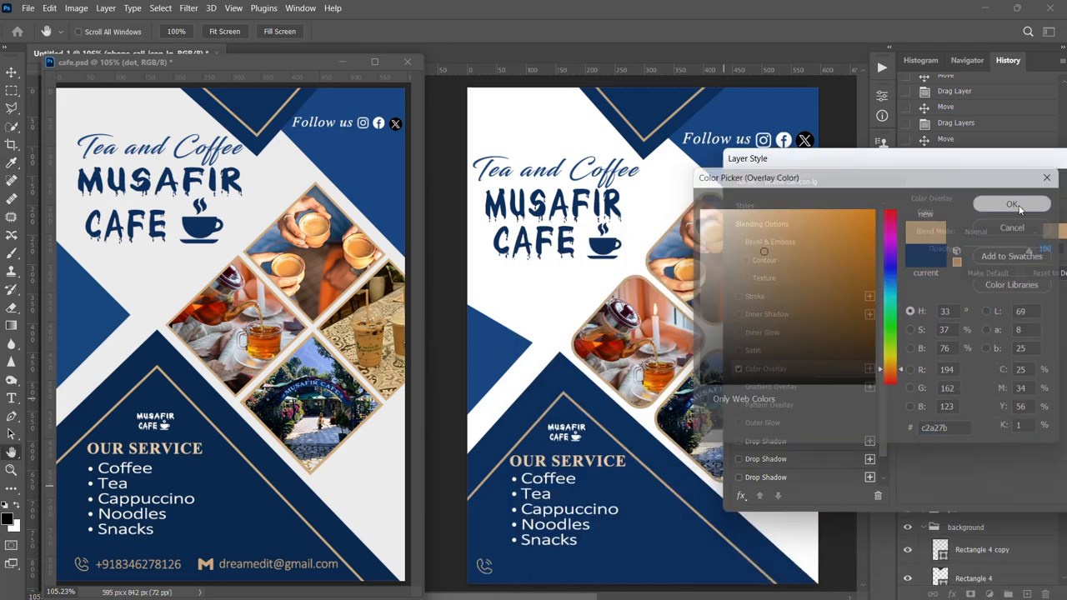
left_click(1024, 199)
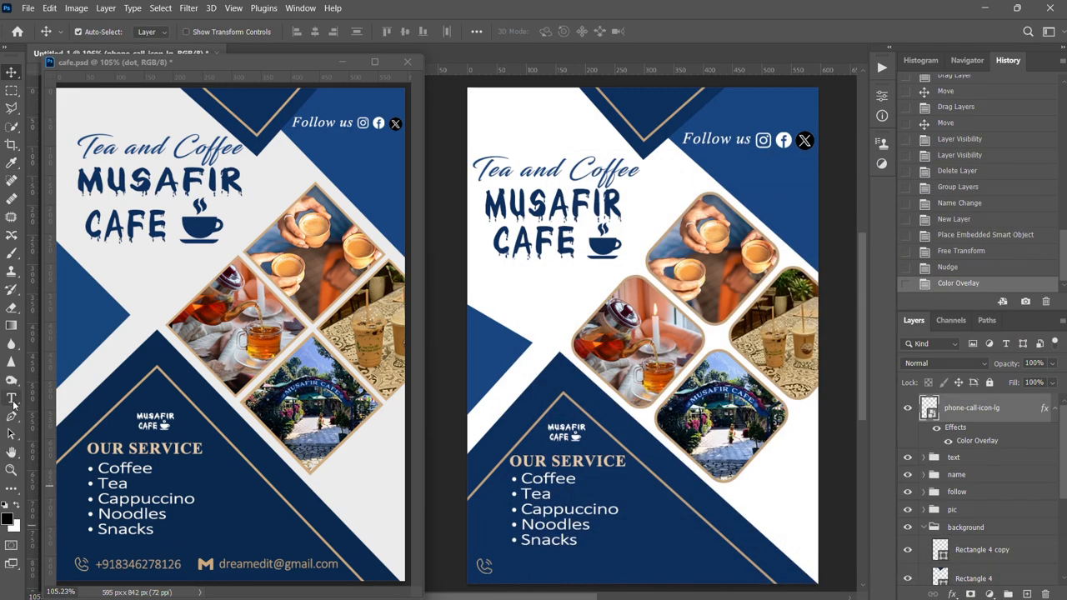
Copy the phone number text from cafe.psd into the new poster and nudge it beside the phone icon
left_click(133, 568)
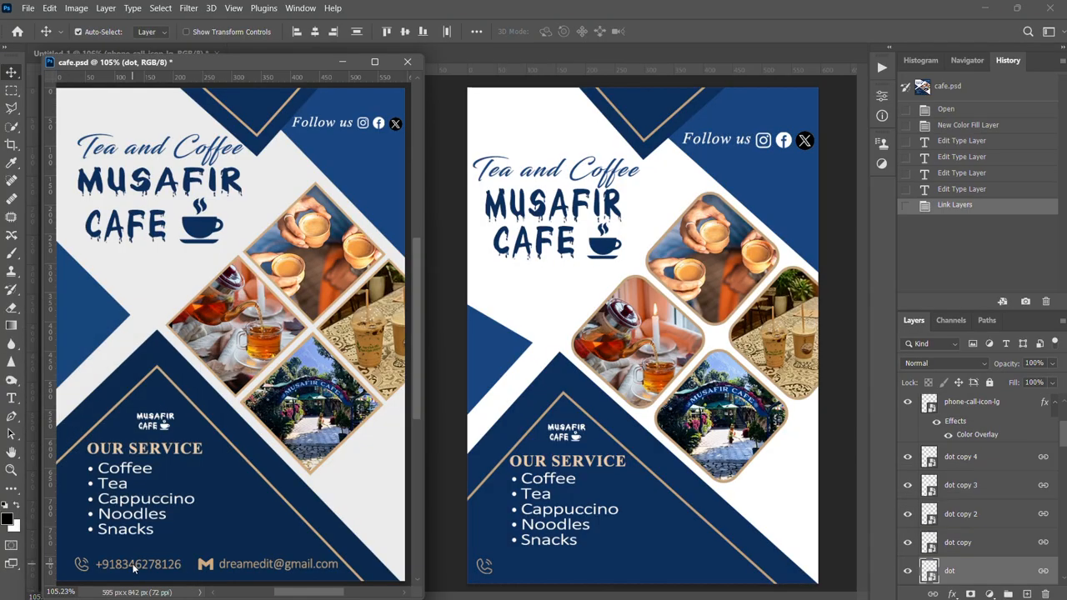
left_click_drag(133, 568, 515, 568)
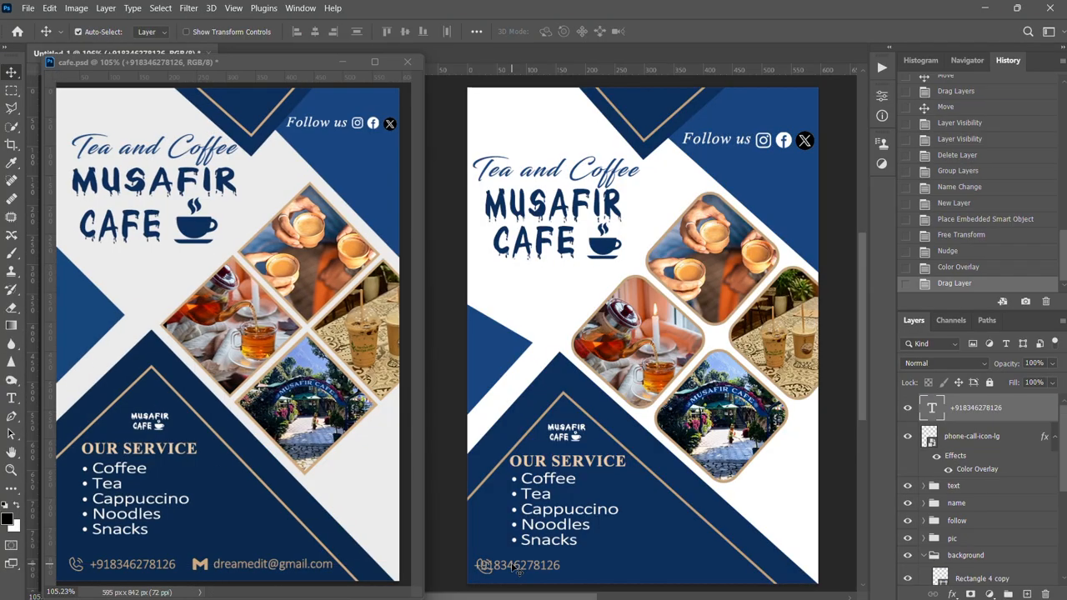
key("shift+Right")
key("shift+Right")
key("shift+Right")
key("shift+Right")
key("Down")
key("Down")
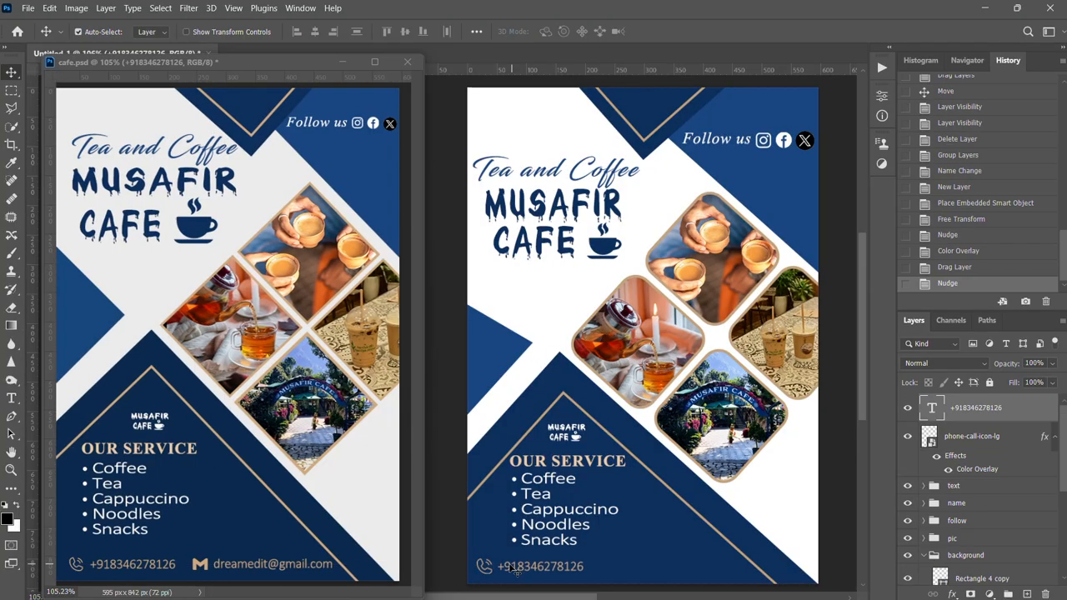
Copy the Gmail icon from cafe.psd into the new poster and nudge it into line after the phone number
left_click(205, 564)
left_click_drag(207, 566, 603, 571)
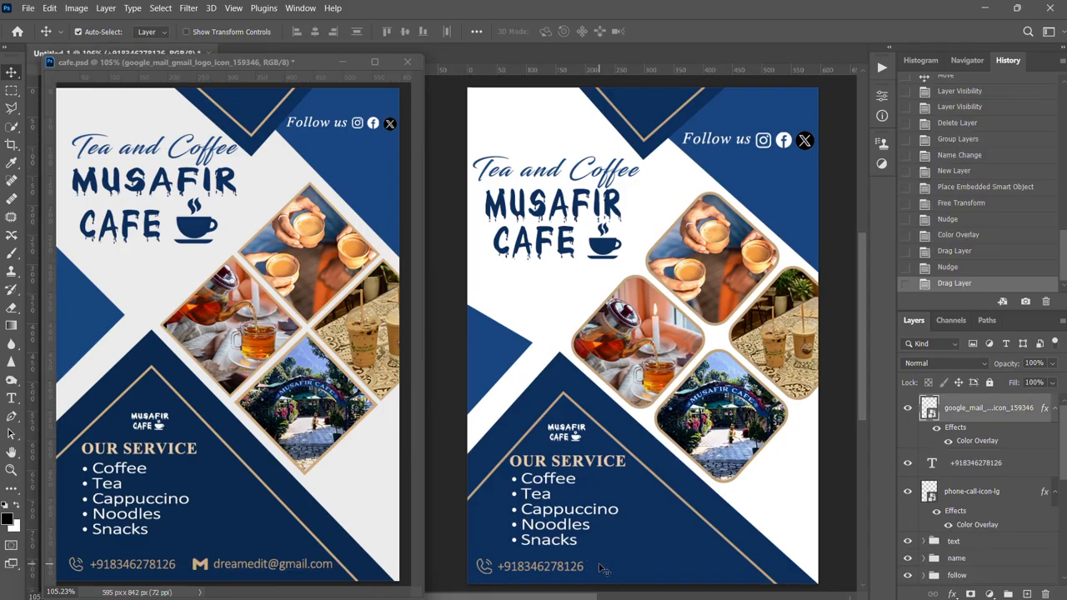
key("shift+Up")
key("shift+Right")
key("Down")
key("Down")
key("Down")
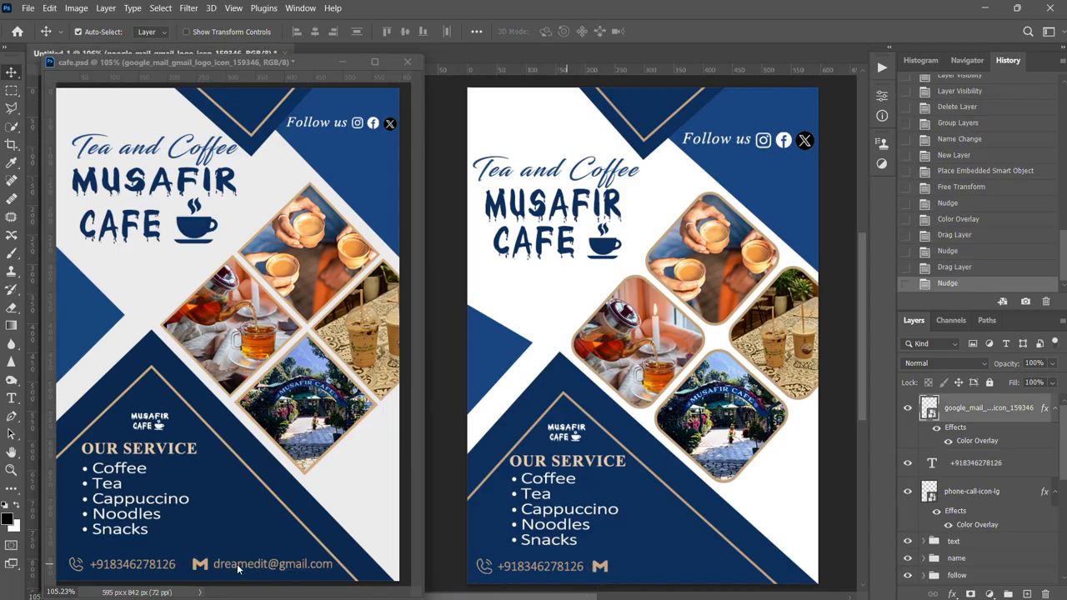
Copy the e-mail address text from cafe.psd into the new poster and nudge it into line after the Gmail icon
left_click(273, 567)
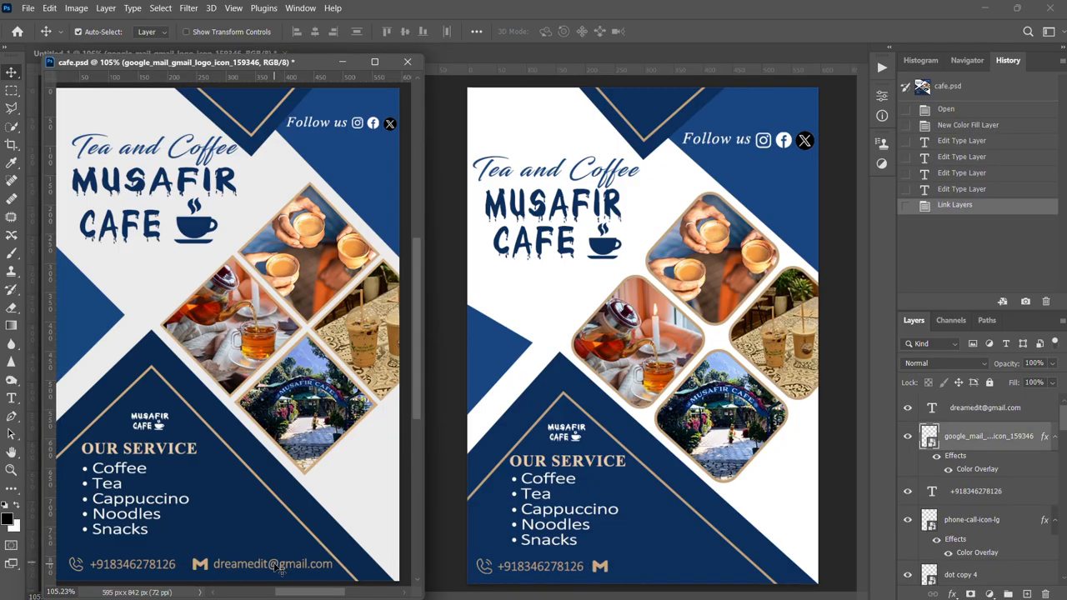
left_click_drag(275, 567, 642, 567)
key("shift+Right")
key("shift+Right")
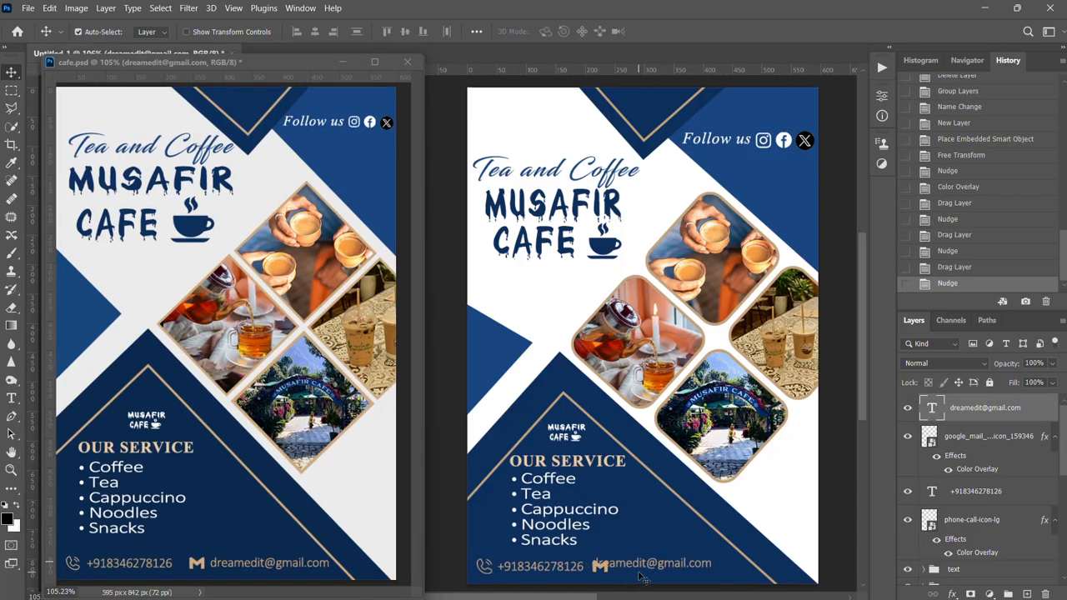
key("shift+Right")
key("shift+Right")
key("shift+Right")
key("shift+Right")
key("shift+Right")
key("Down")
key("Down")
key("Down")
key("Down")
key("Down")
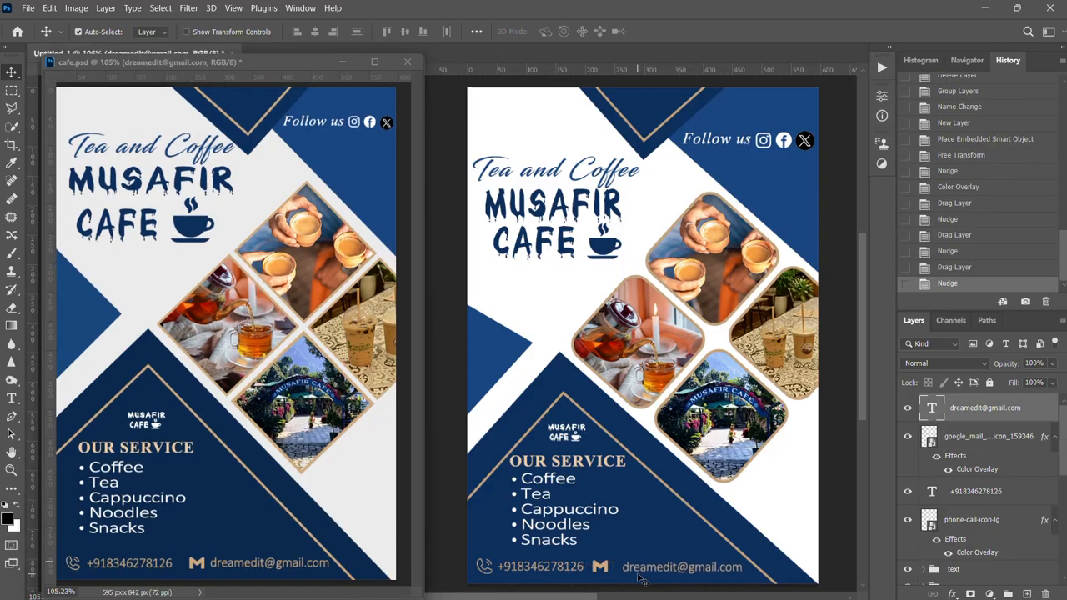
Nudge the Gmail icon closer to the e-mail address text and deselect the layer
left_click(600, 568)
key("shift+Right")
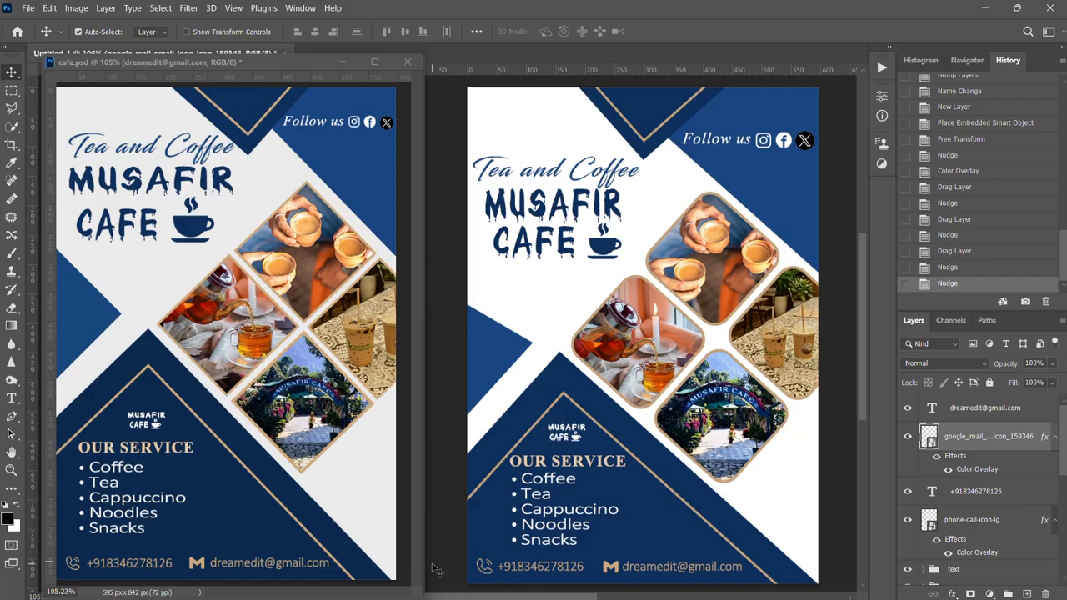
left_click(536, 310)
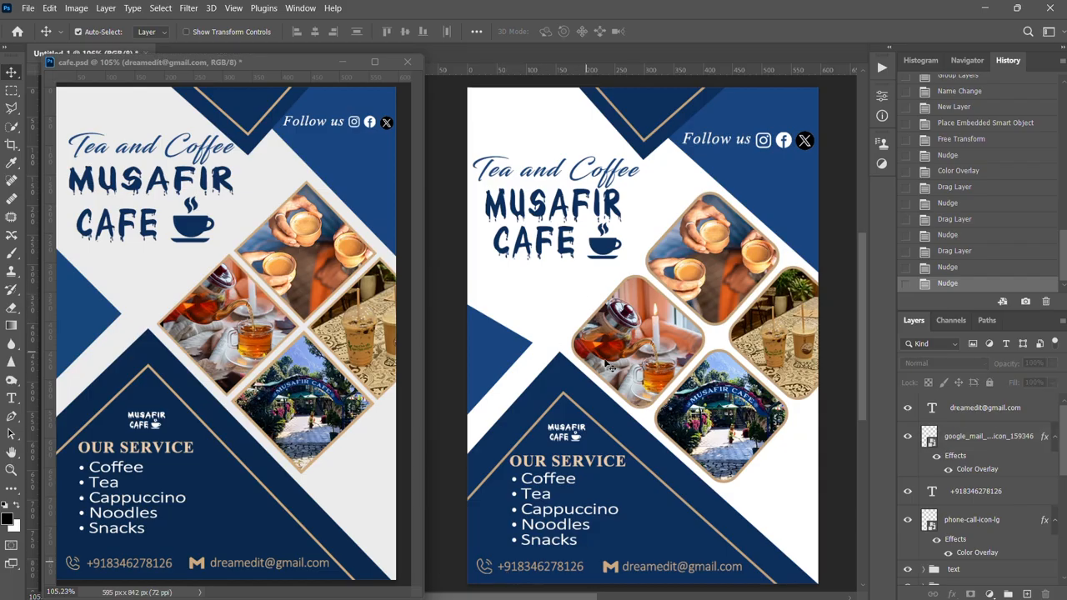
Add a light grey Solid Color fill layer directly above the Background layer
scroll(932, 508, "down", 2)
scroll(934, 508, "down", 3)
left_click(964, 572)
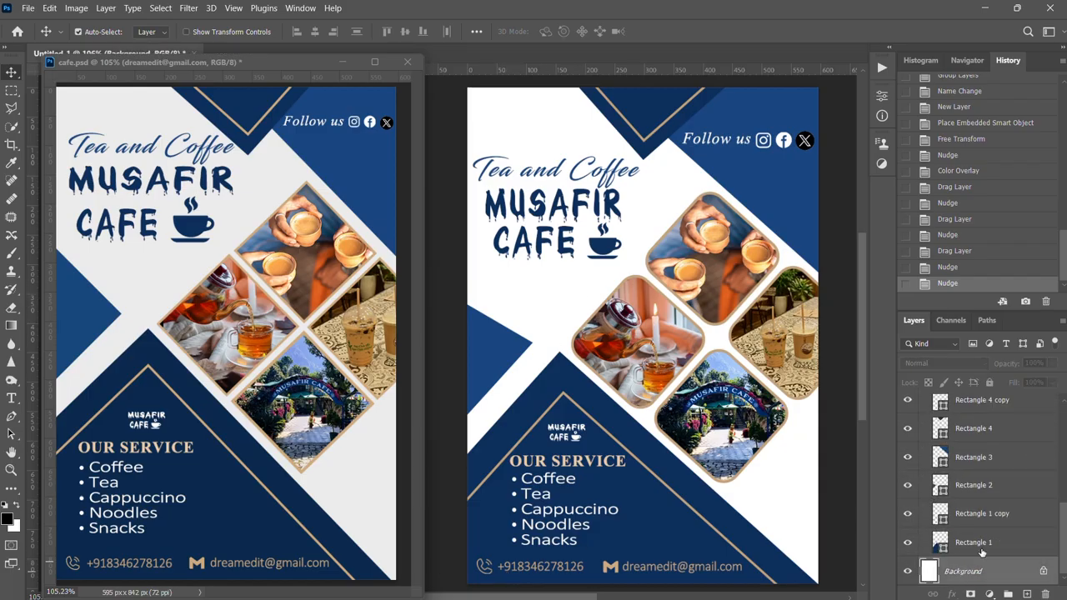
left_click(990, 593)
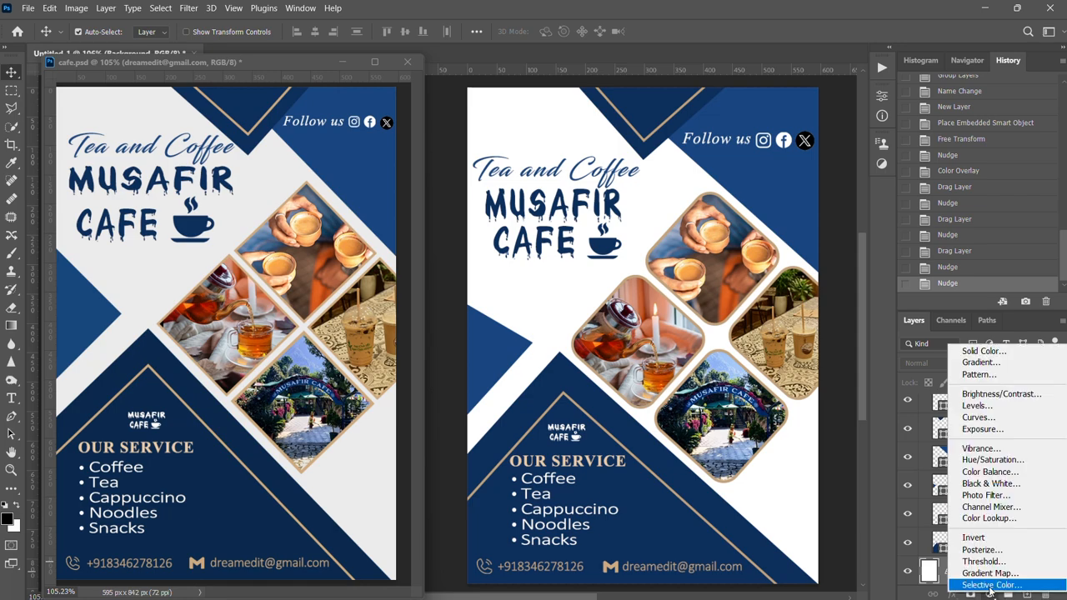
left_click(983, 351)
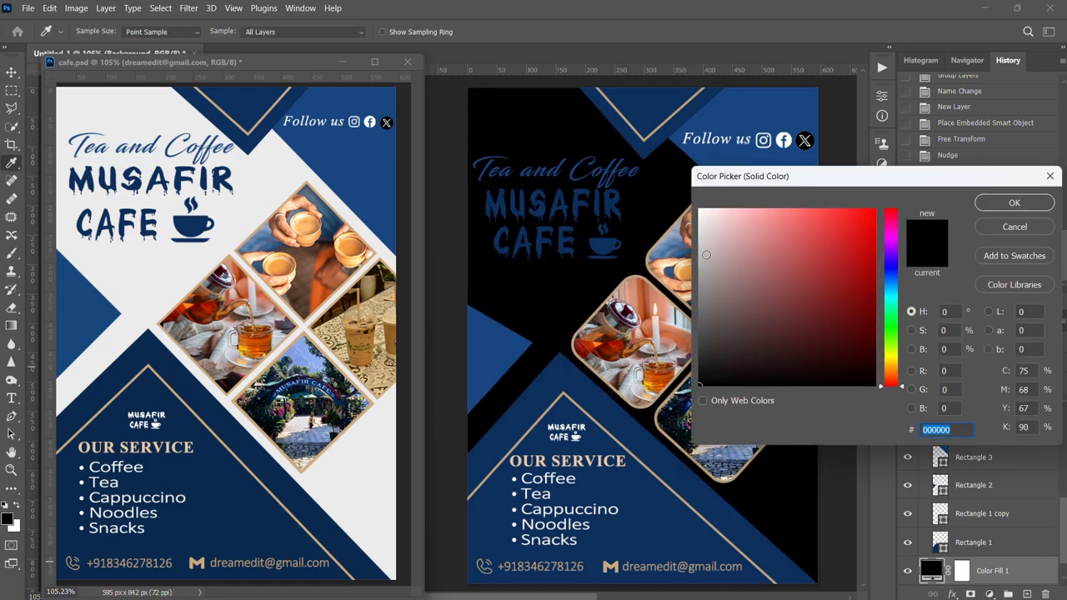
mouse_move(706, 255)
left_mouse_down()
mouse_move(700, 271)
mouse_move(697, 232)
left_mouse_up()
left_click(1006, 206)
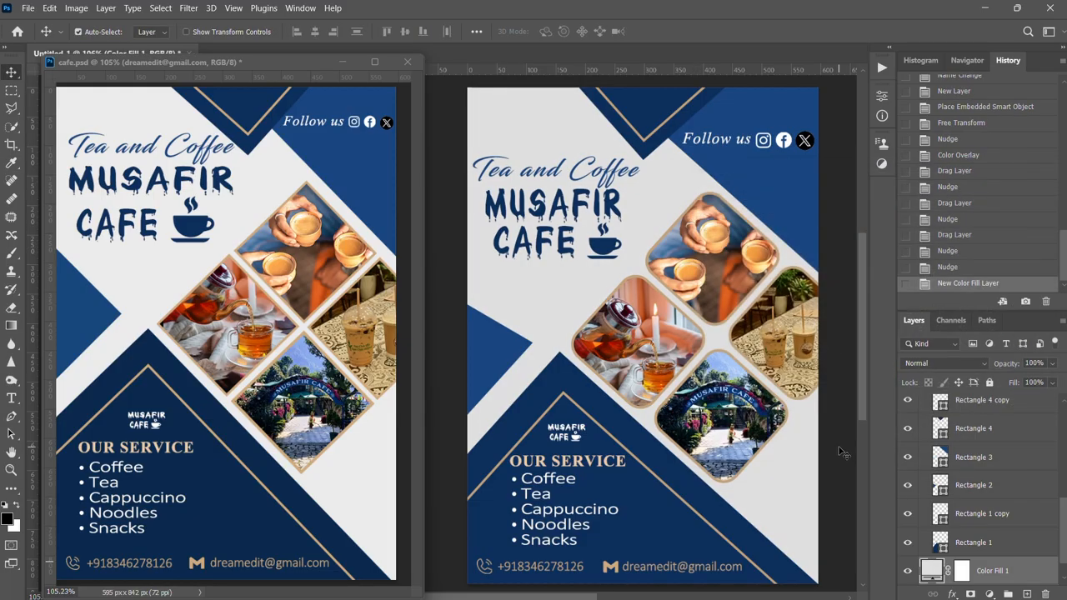
Add a Bevel & Emboss Texture to the Color Fill 1 layer using the first pattern in the Water set
left_click(952, 593)
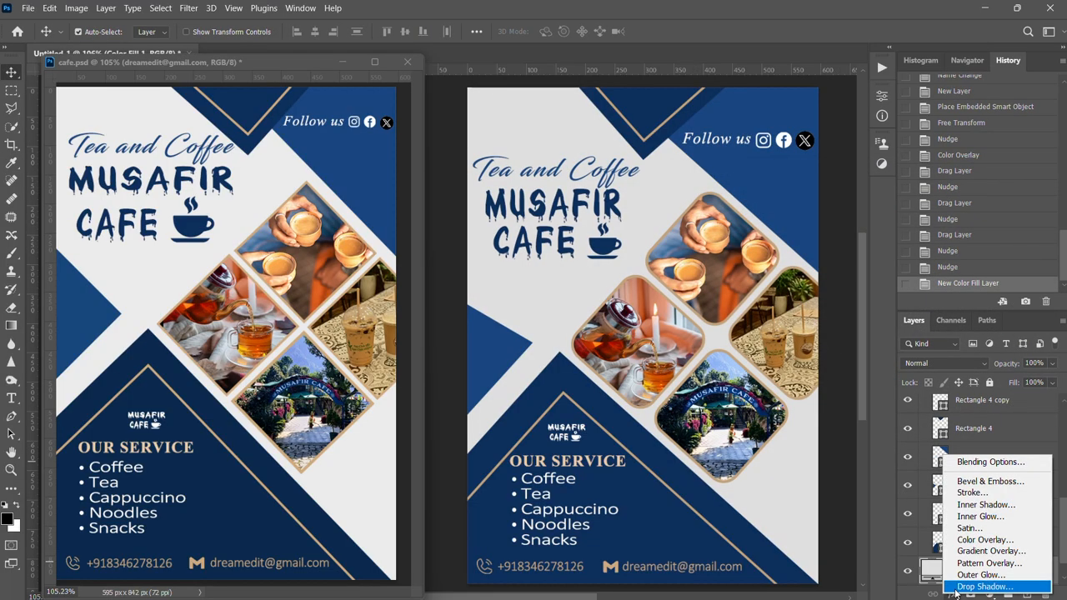
left_click(972, 465)
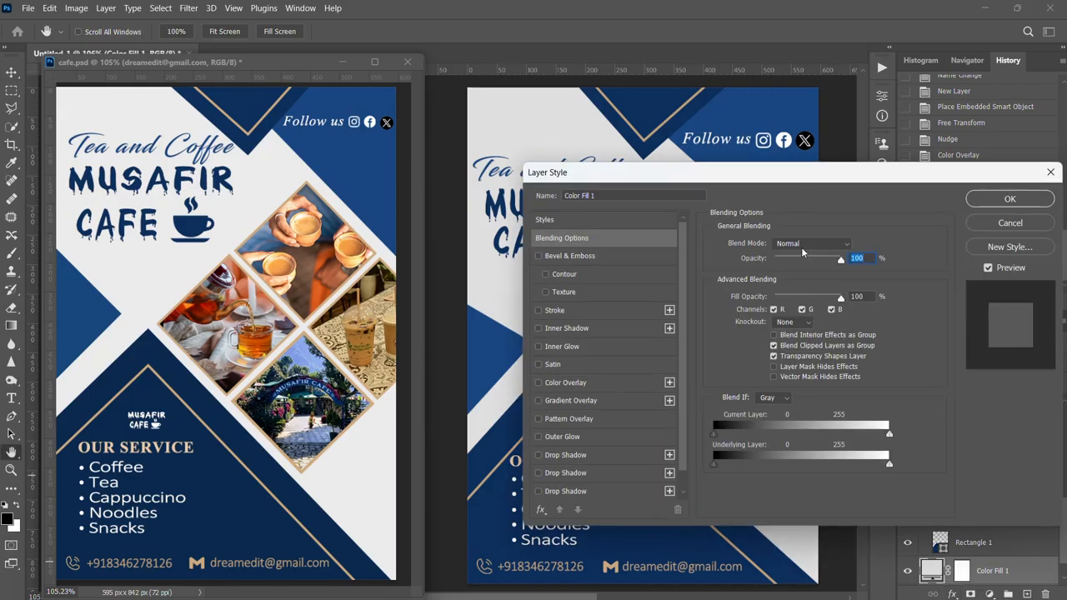
left_click_drag(814, 177, 274, 199)
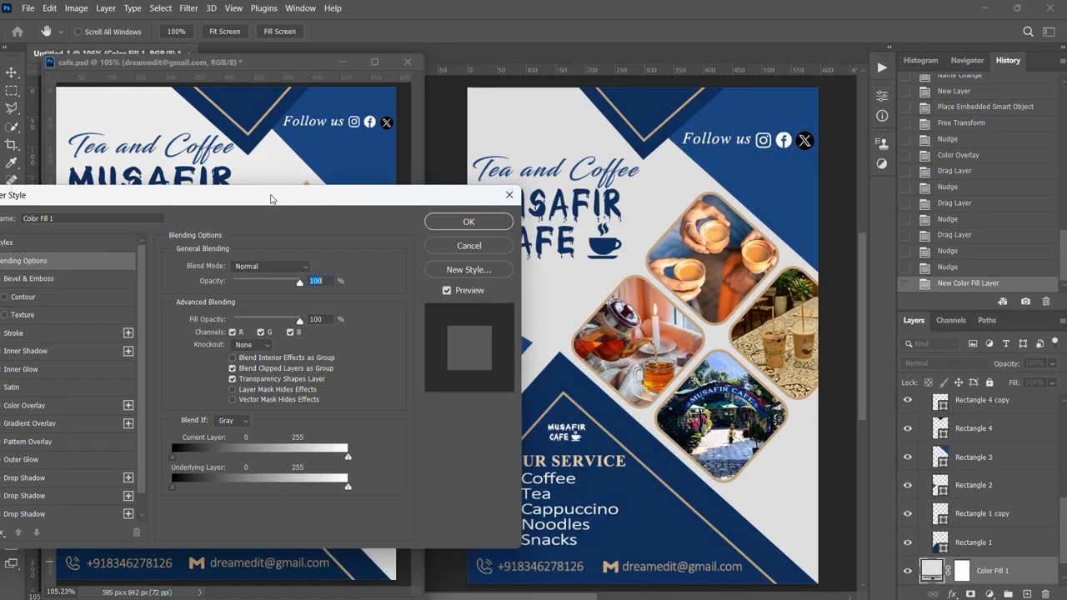
left_click(30, 315)
left_click(248, 282)
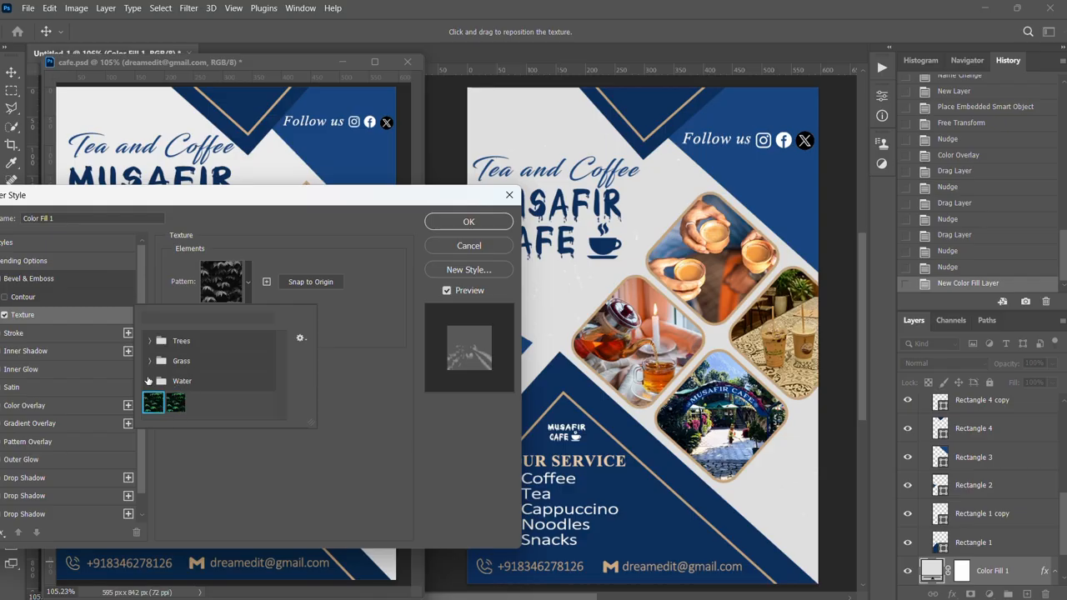
left_click(150, 381)
left_click(169, 403)
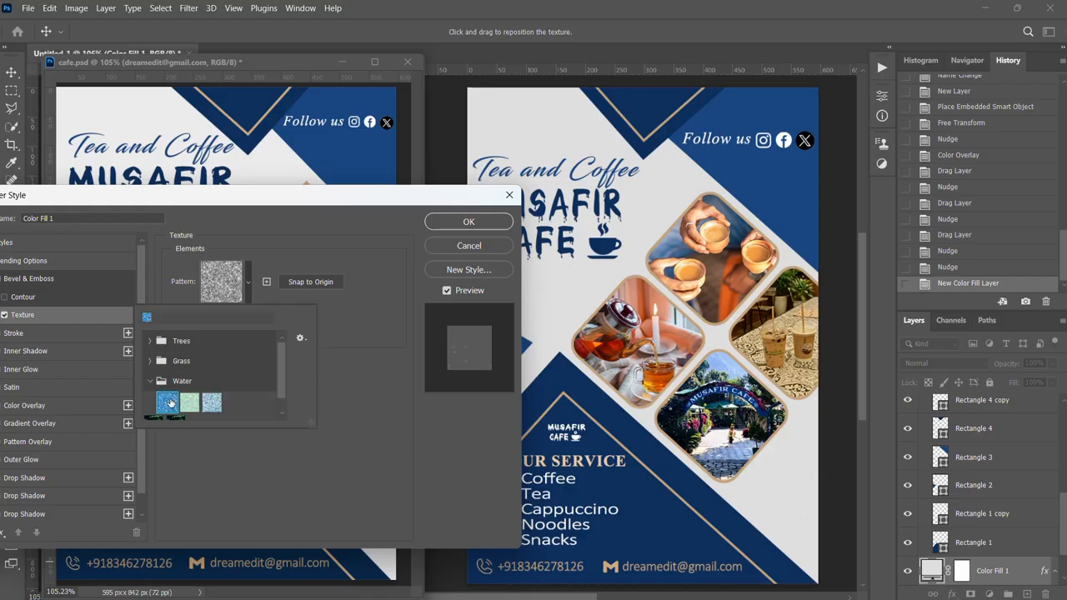
left_click(247, 284)
Set the texture's scale to 458% and depth to -30%, and apply the layer style
mouse_move(236, 314)
left_mouse_down()
mouse_move(267, 316)
mouse_move(218, 330)
mouse_move(250, 317)
mouse_move(231, 330)
left_mouse_up()
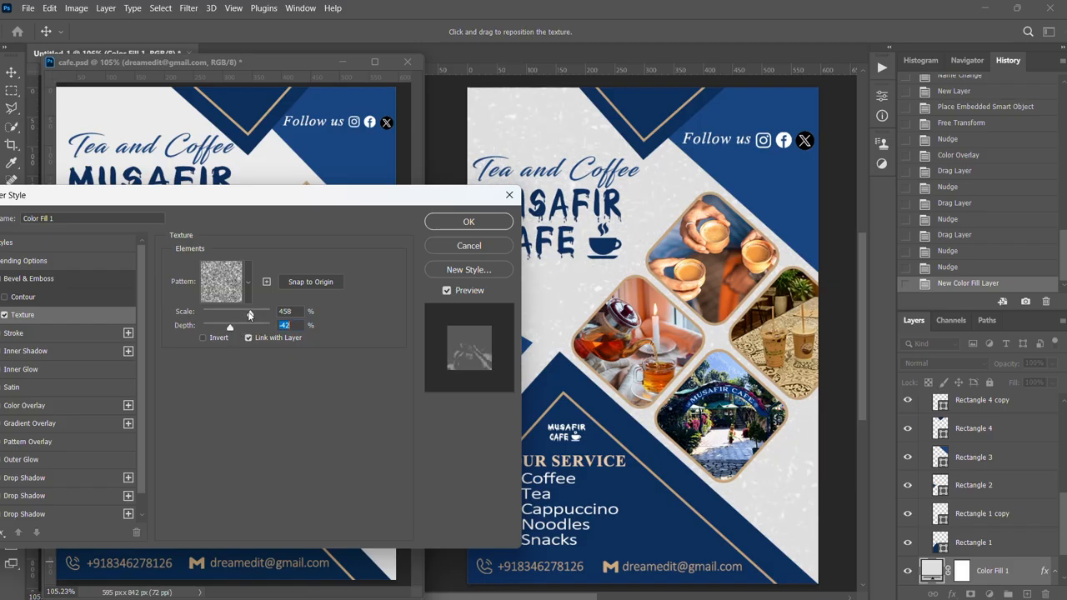
left_click_drag(230, 329, 233, 331)
left_click_drag(270, 197, 323, 201)
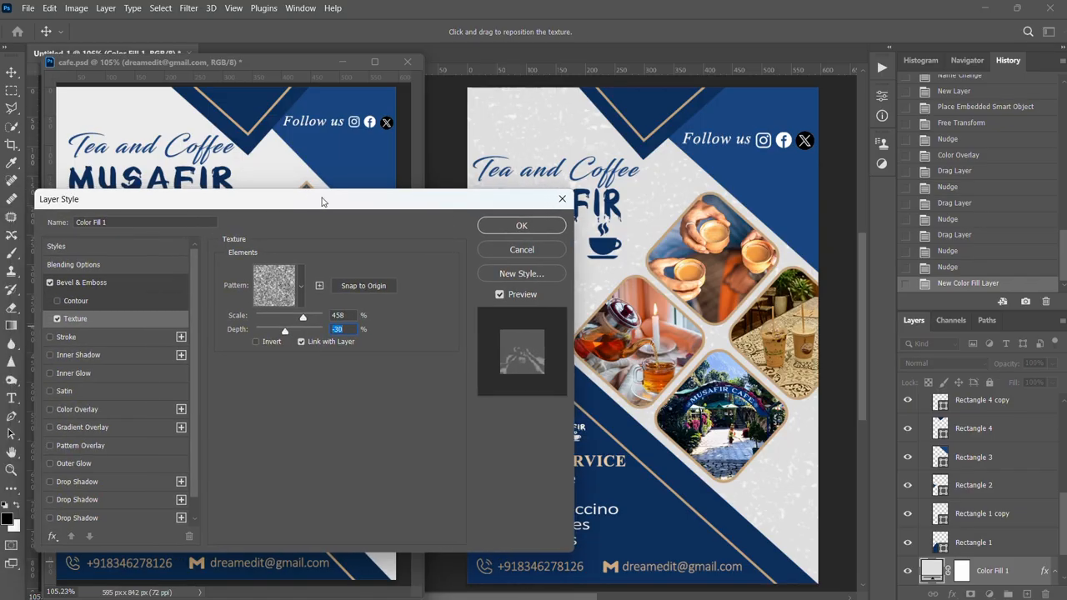
left_click(488, 230)
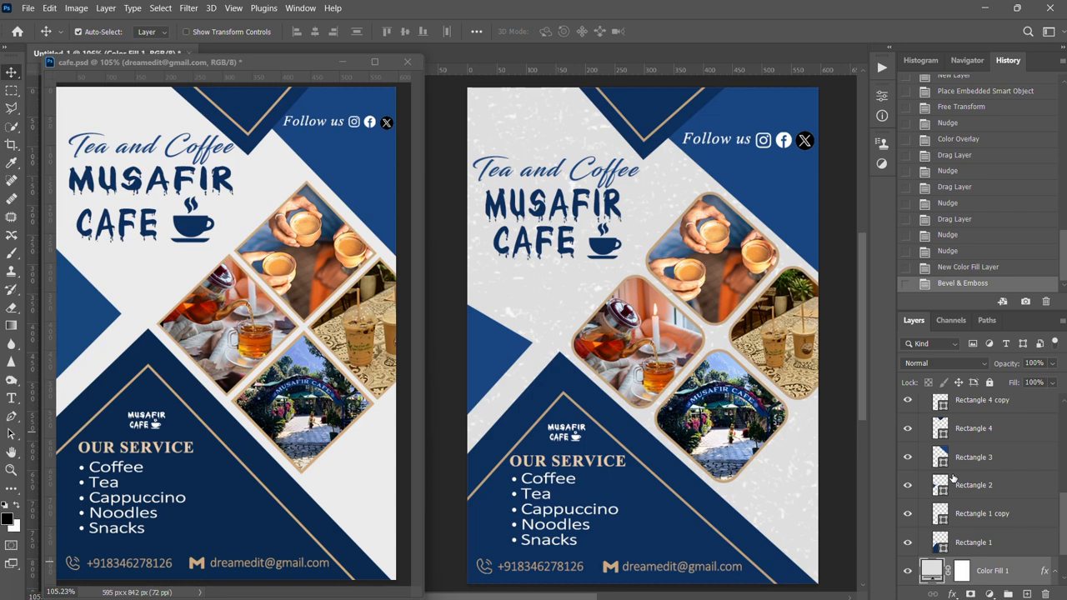
Select the Rectangle 2 layer, the blue shape at the poster's left edge
left_click(955, 483)
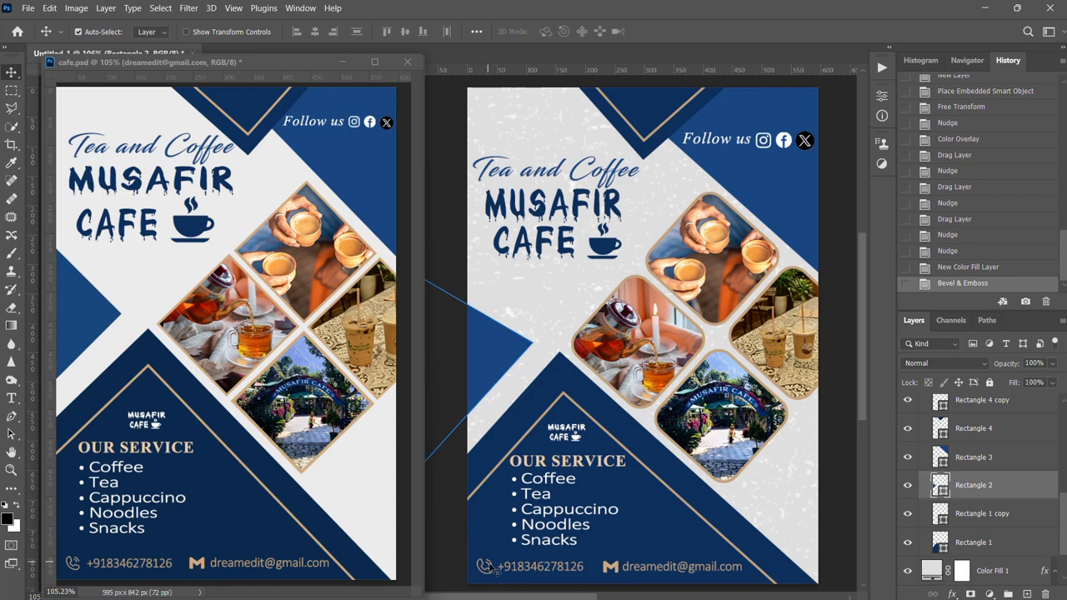
left_click_drag(507, 596, 477, 597)
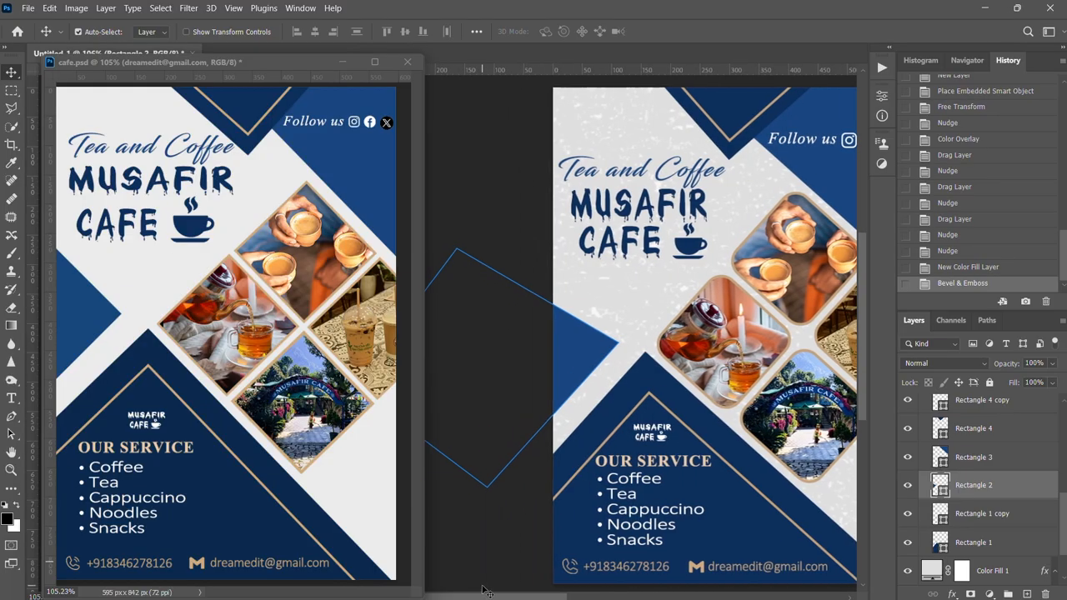
left_click(11, 489)
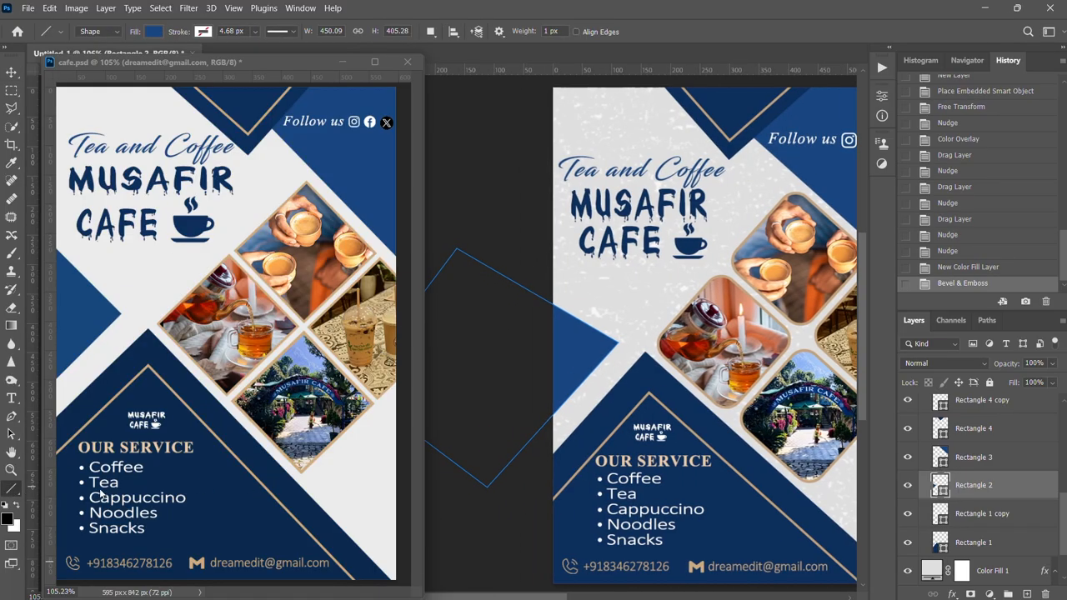
right_click(12, 489)
left_click(46, 502)
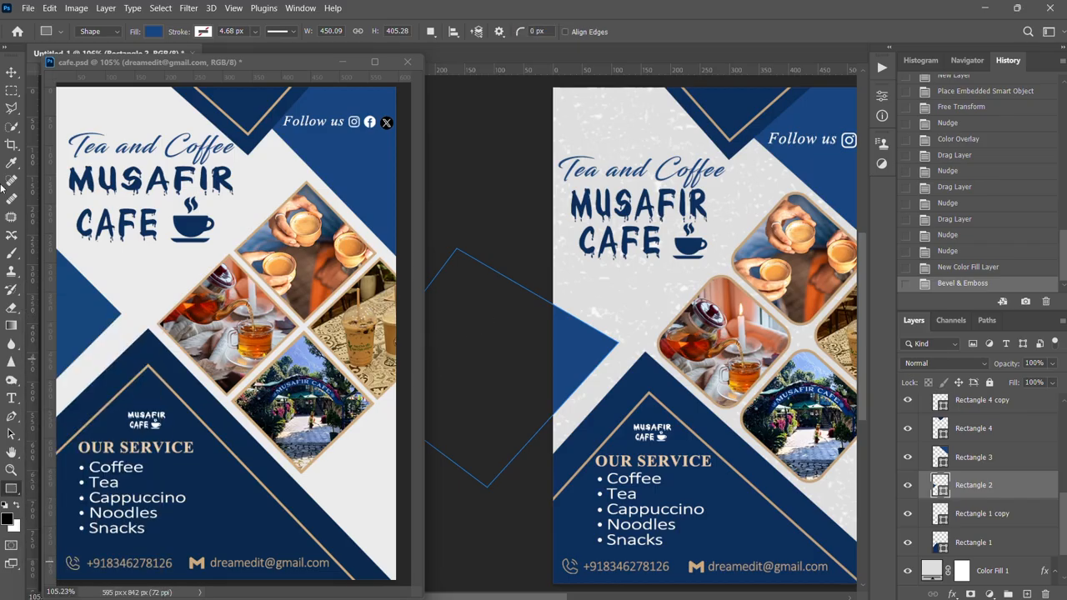
left_click(11, 72)
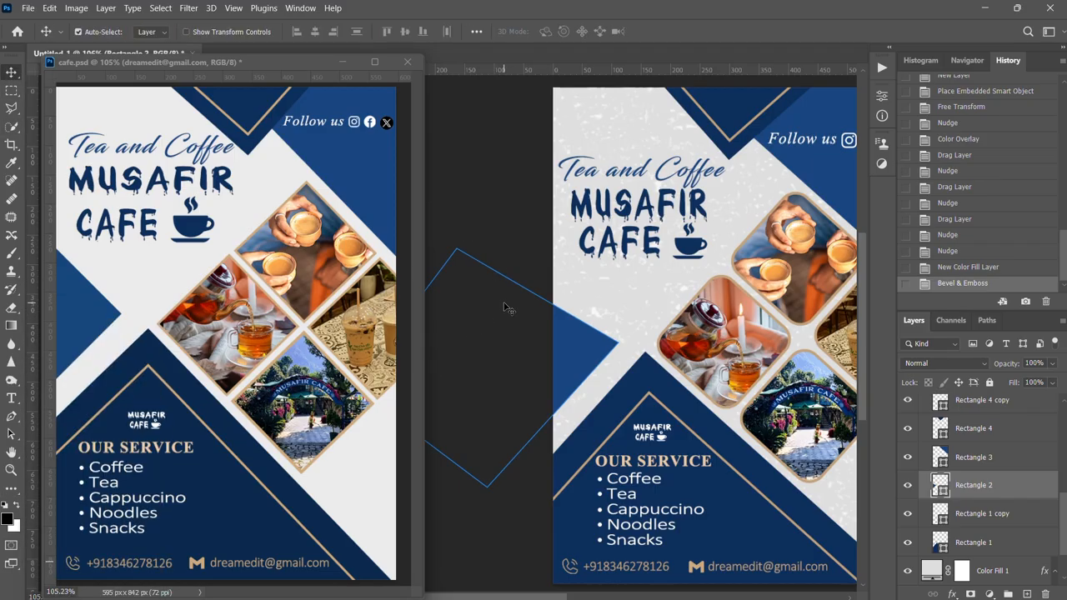
Transform the Rectangle 2 shape to 129.58% height, rotate it 8.21°, and shift it slightly downward
key("ctrl+t")
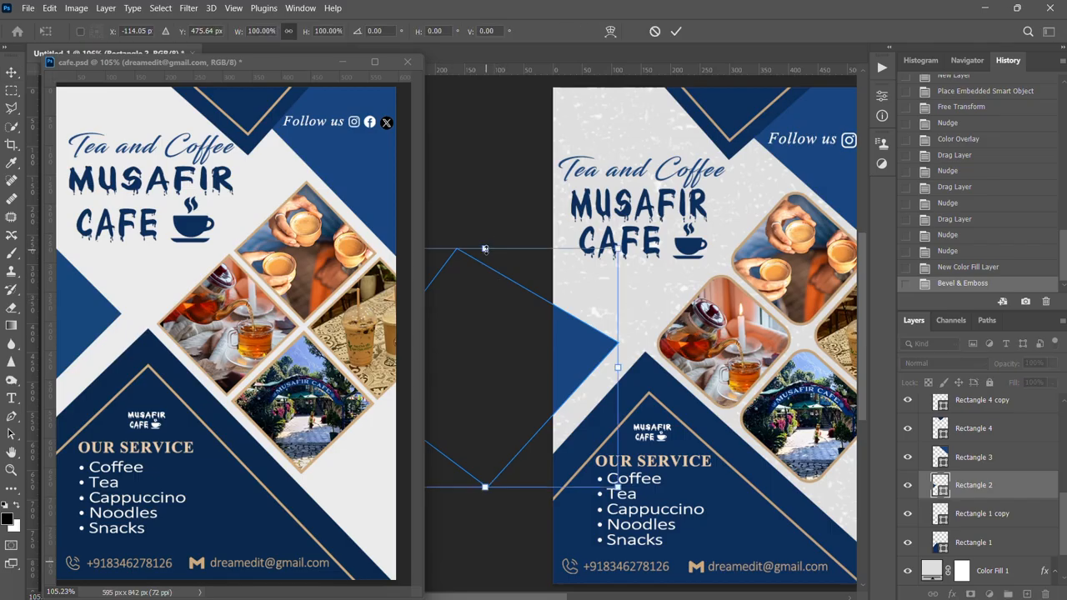
left_click_drag(485, 248, 478, 179)
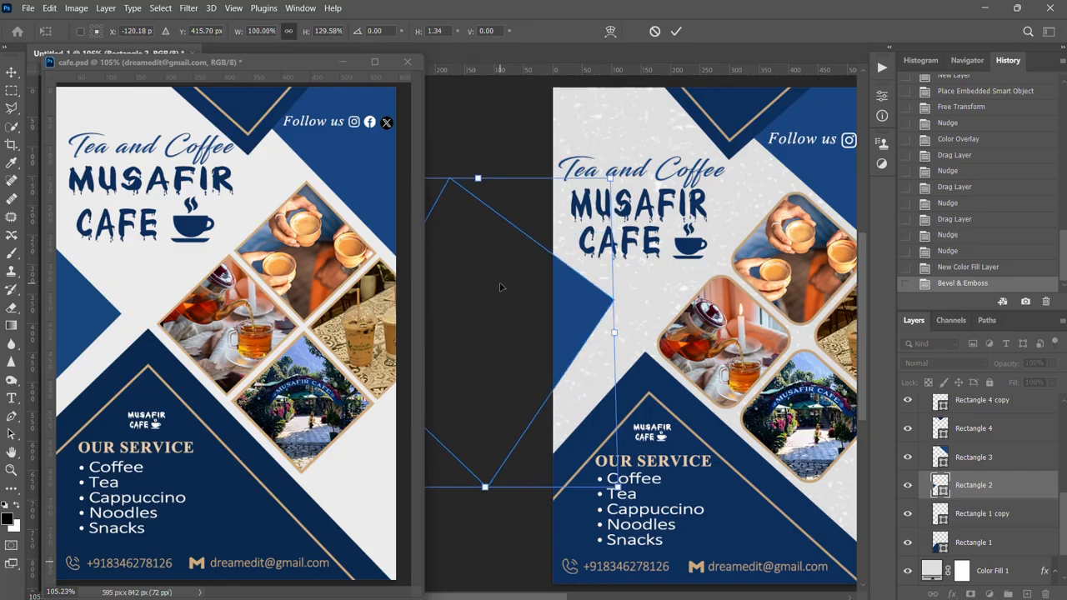
left_click_drag(621, 178, 631, 197)
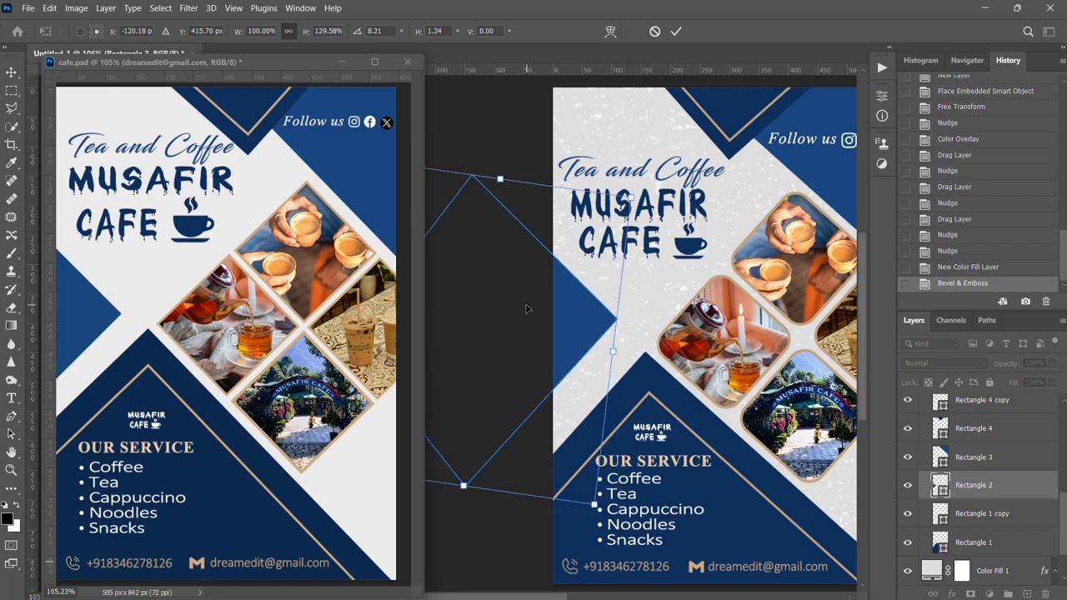
left_click_drag(519, 313, 520, 323)
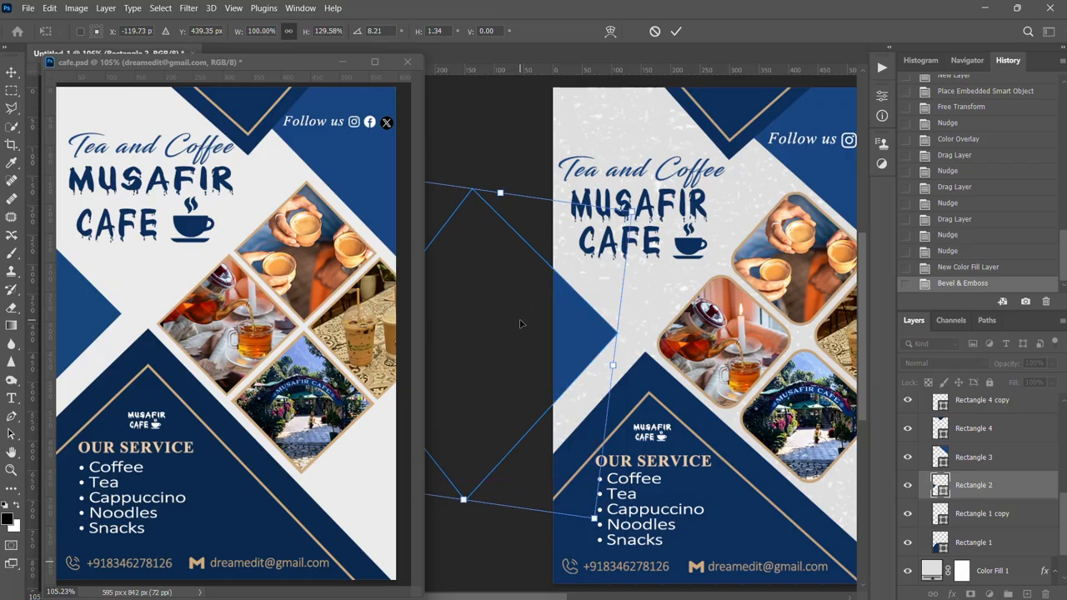
left_click(676, 31)
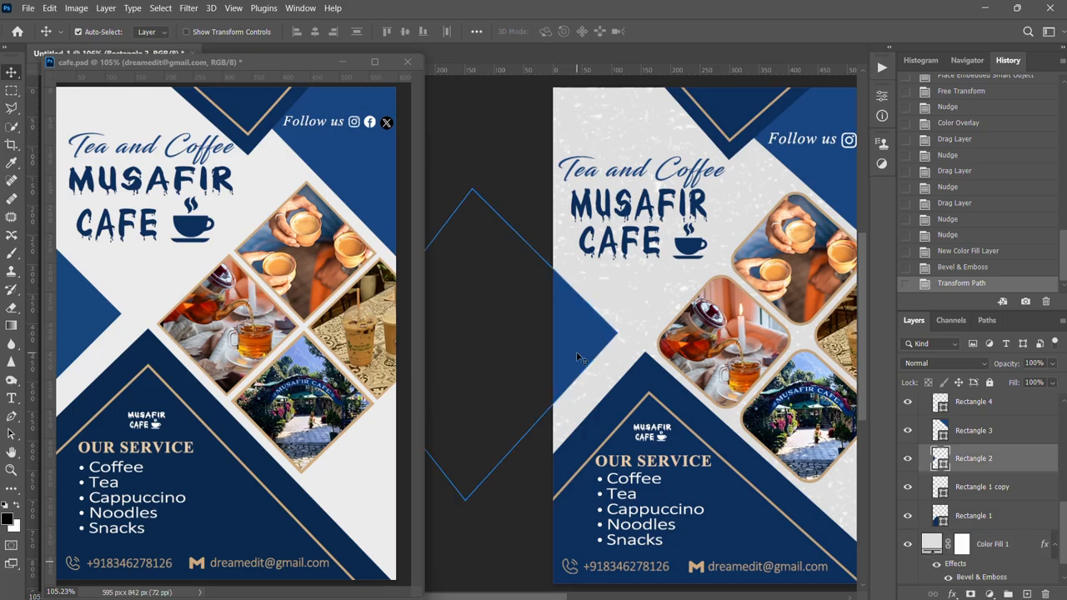
Nudge the Rectangle 2 shape a few pixels right and slightly down to even its gap to the neighbouring shapes, and deselect it
key("Down")
key("Down")
key("Down")
key("Down")
key("Down")
key("Down")
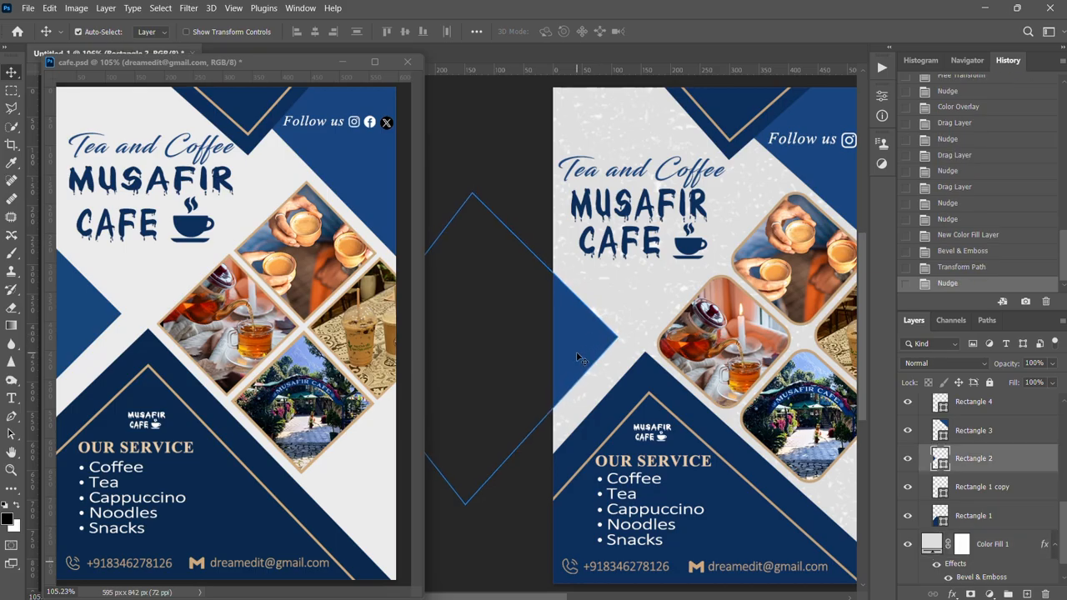
key("Right")
key("Right")
key("Right")
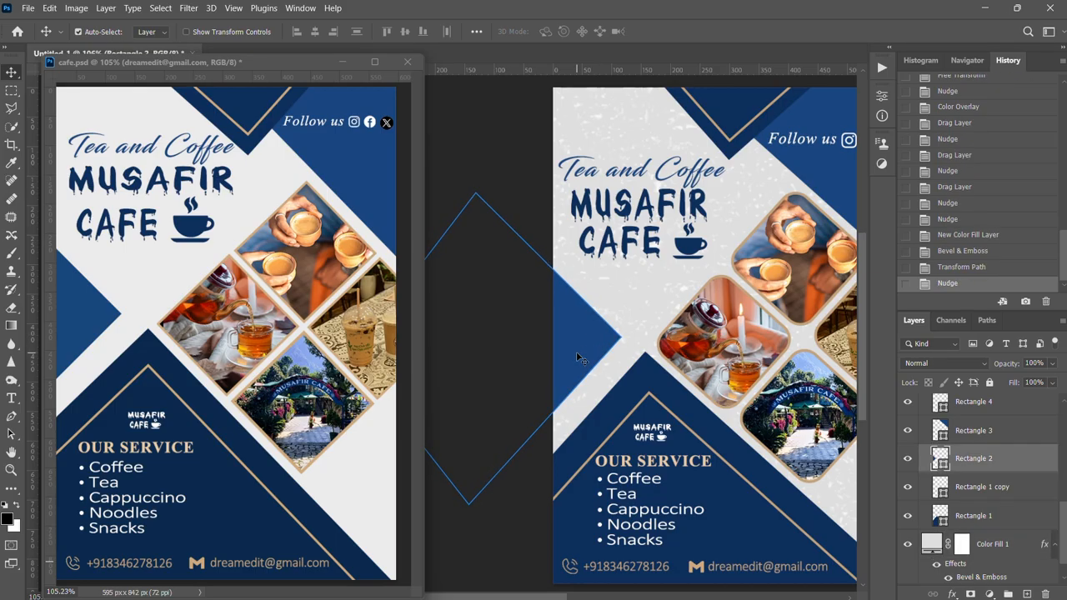
key("Right")
key("Right")
key("Right")
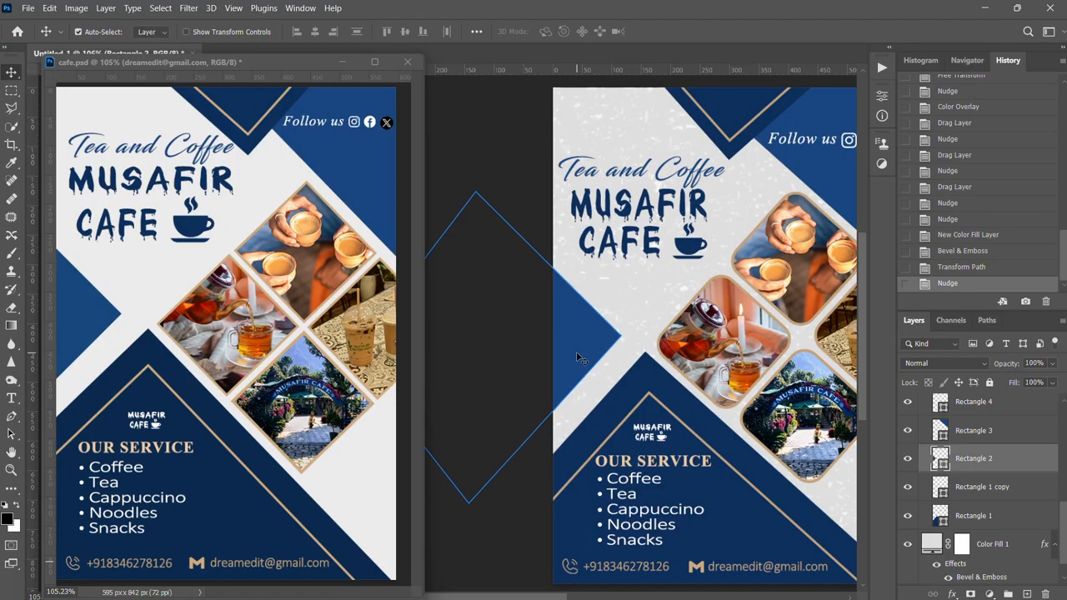
key("Up")
key("Up")
key("Up")
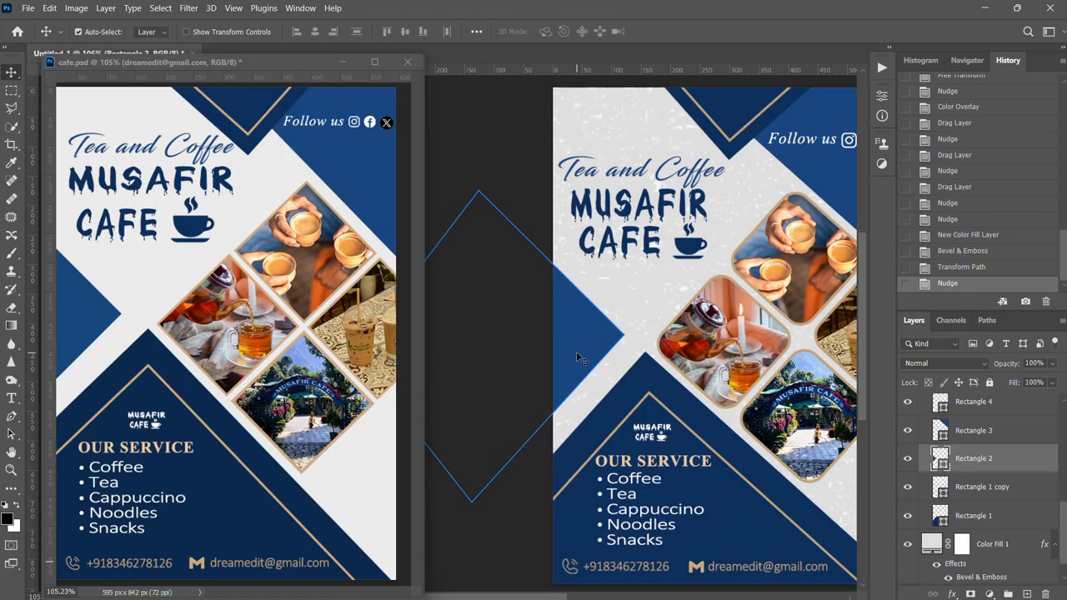
left_click(514, 256)
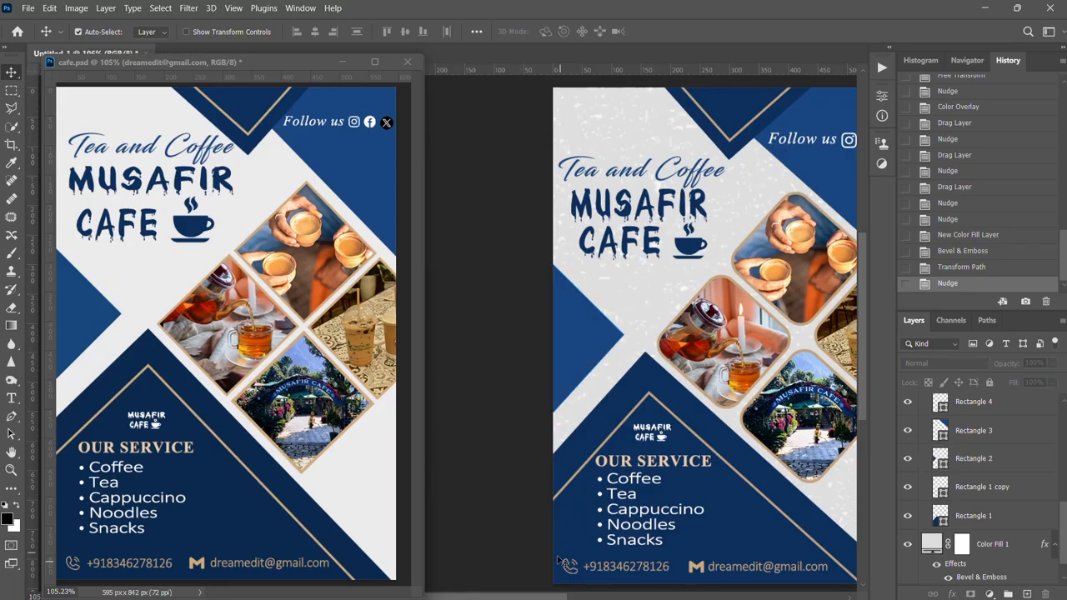
Unlink the Follow us text from the social icons and stack it above the icon row in the poster's upper-right blue area
left_click_drag(530, 596, 560, 596)
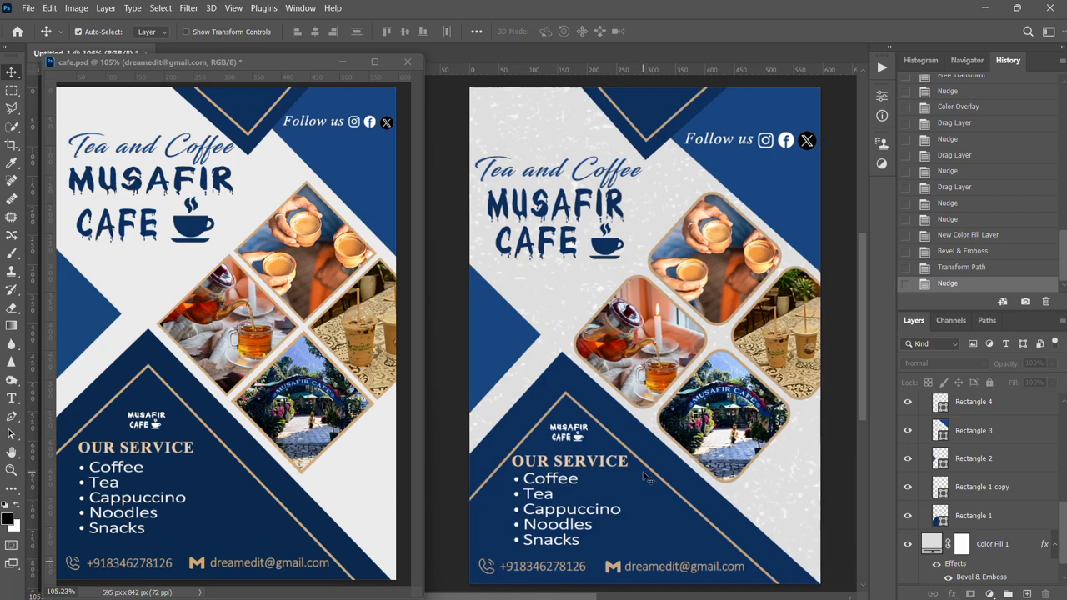
left_click(743, 143)
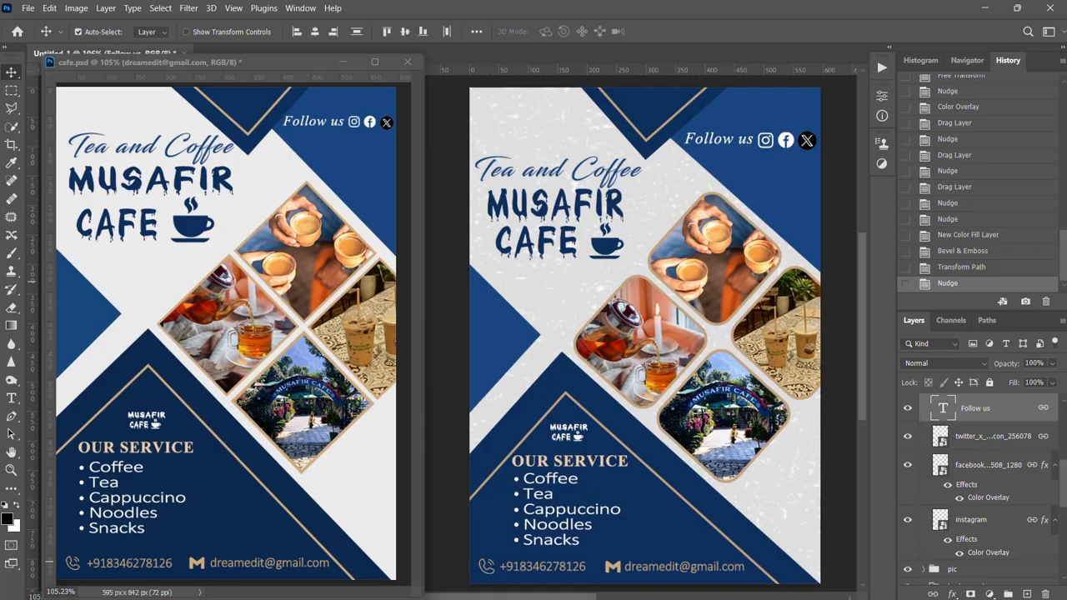
left_click(933, 593)
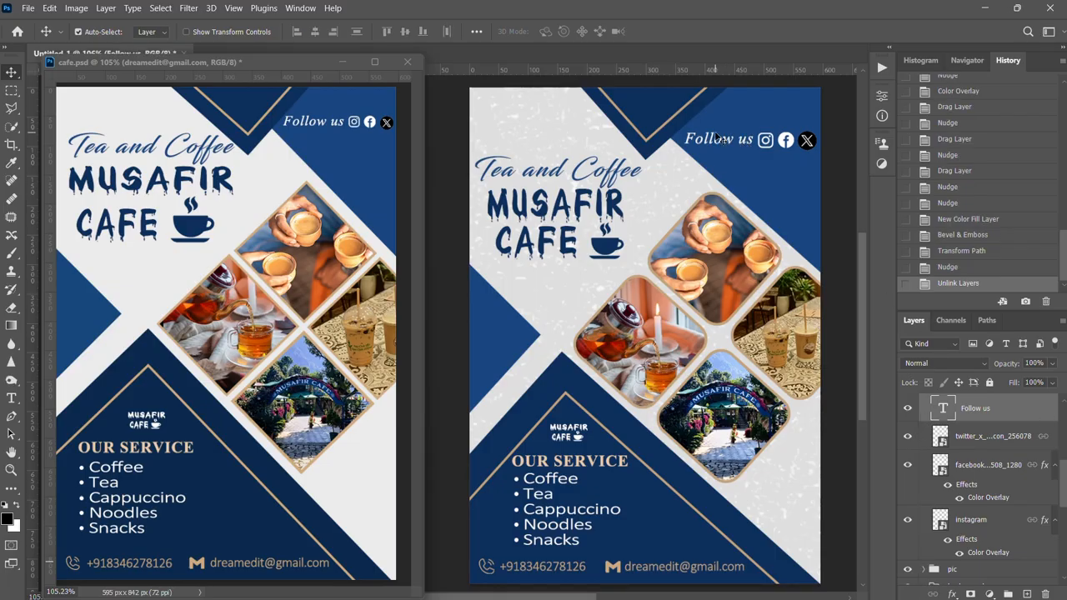
left_click_drag(717, 144, 766, 139)
left_click(787, 149)
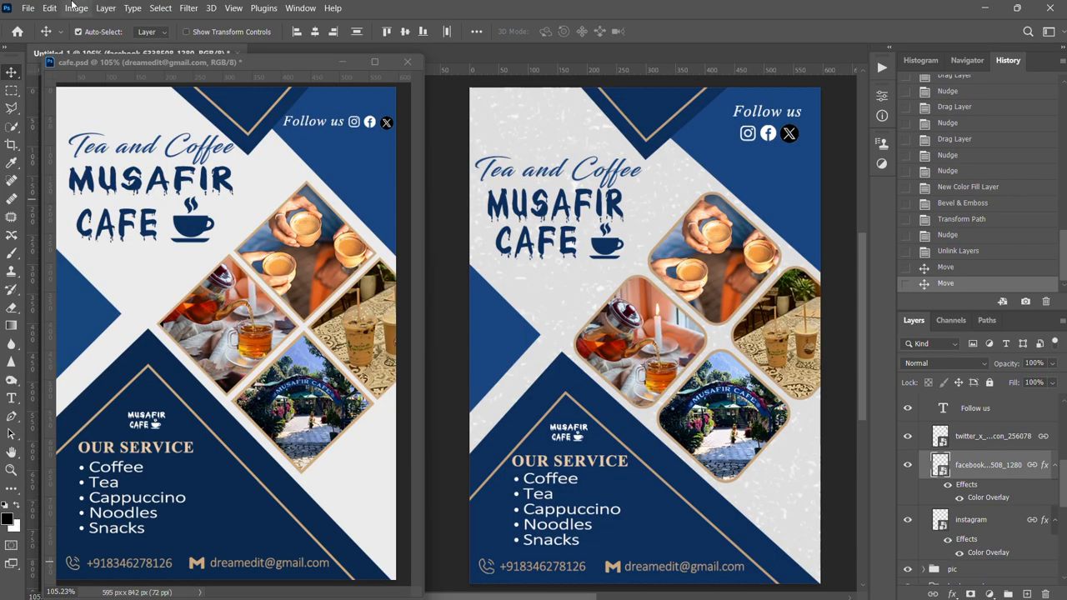
Save the poster to the Desktop as a Photoshop file named cafe1, with Maximize Compatibility on
left_click(28, 8)
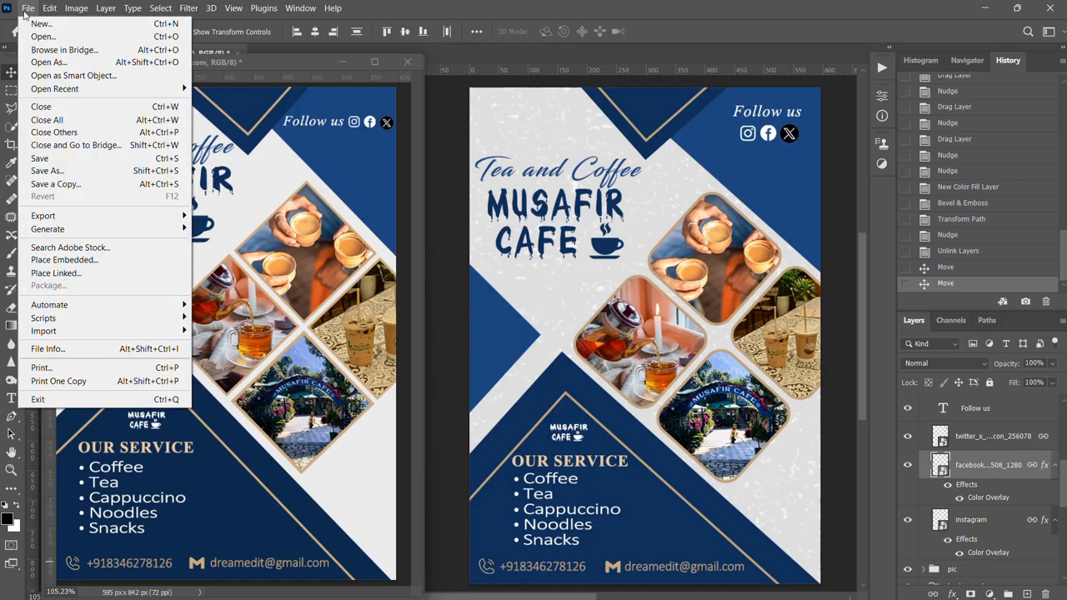
left_click(59, 165)
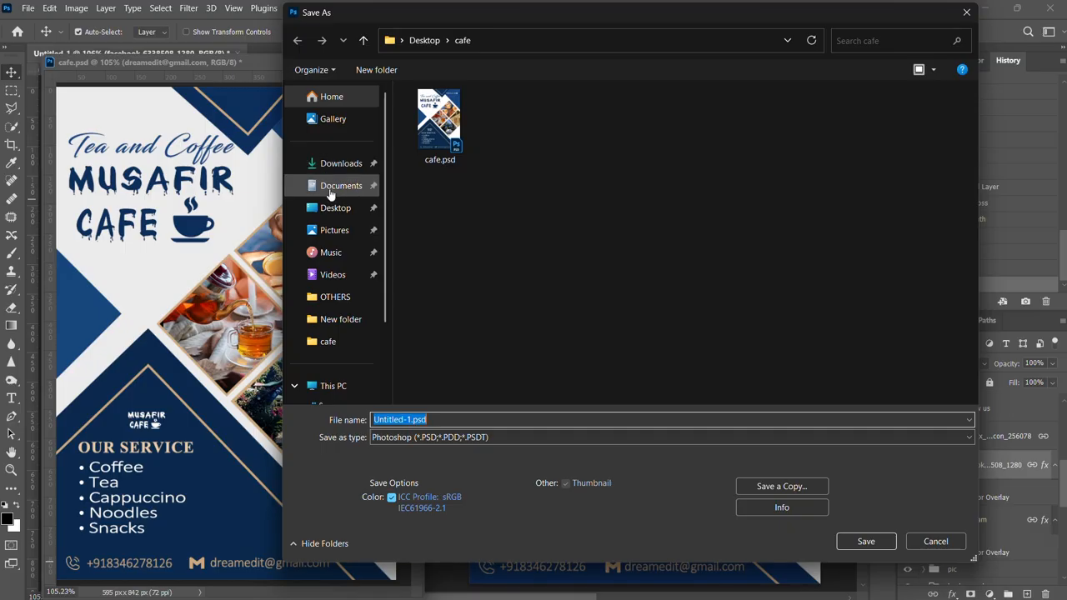
left_click(329, 209)
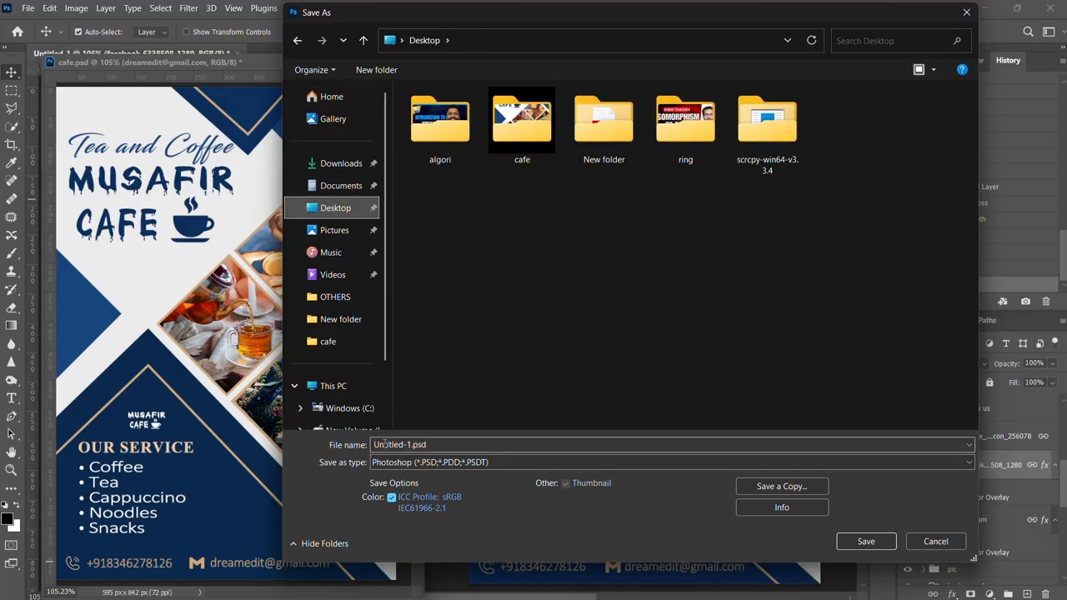
double_click(443, 444)
type("caffee")
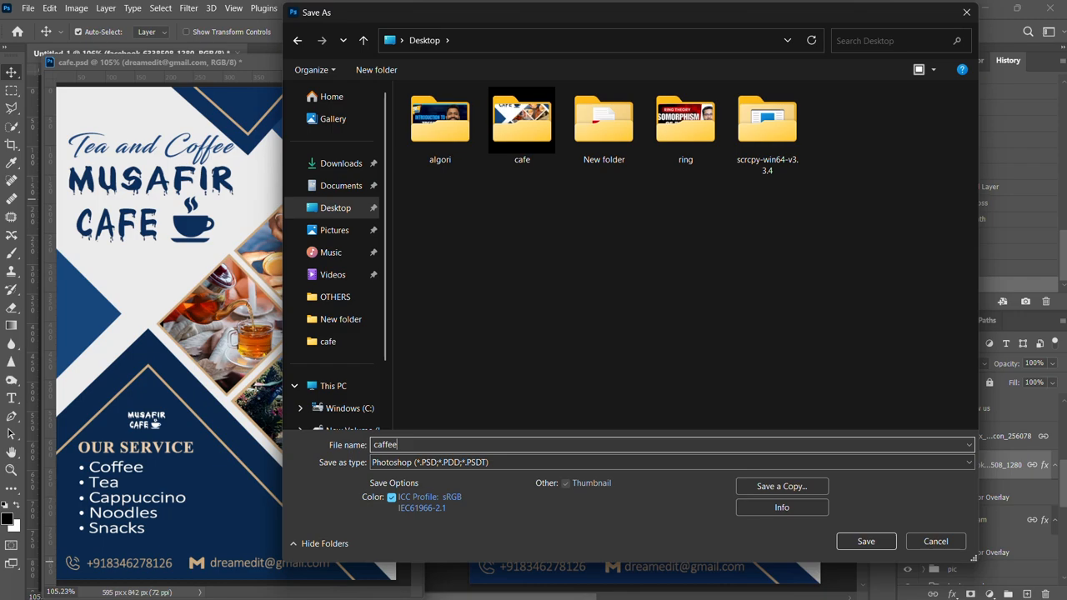
key("BackSpace")
key("BackSpace")
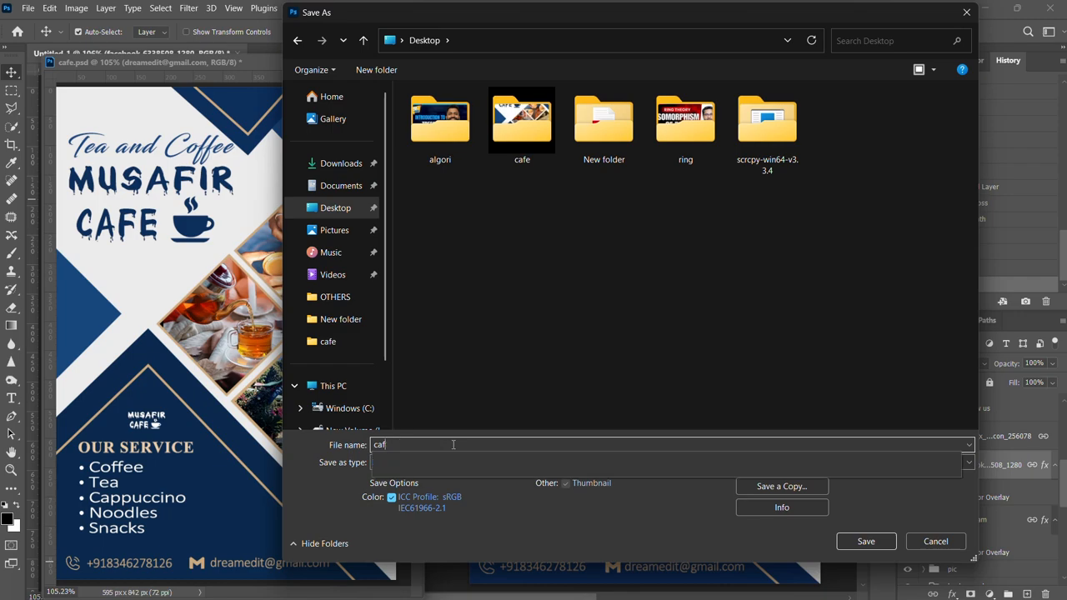
type("e1")
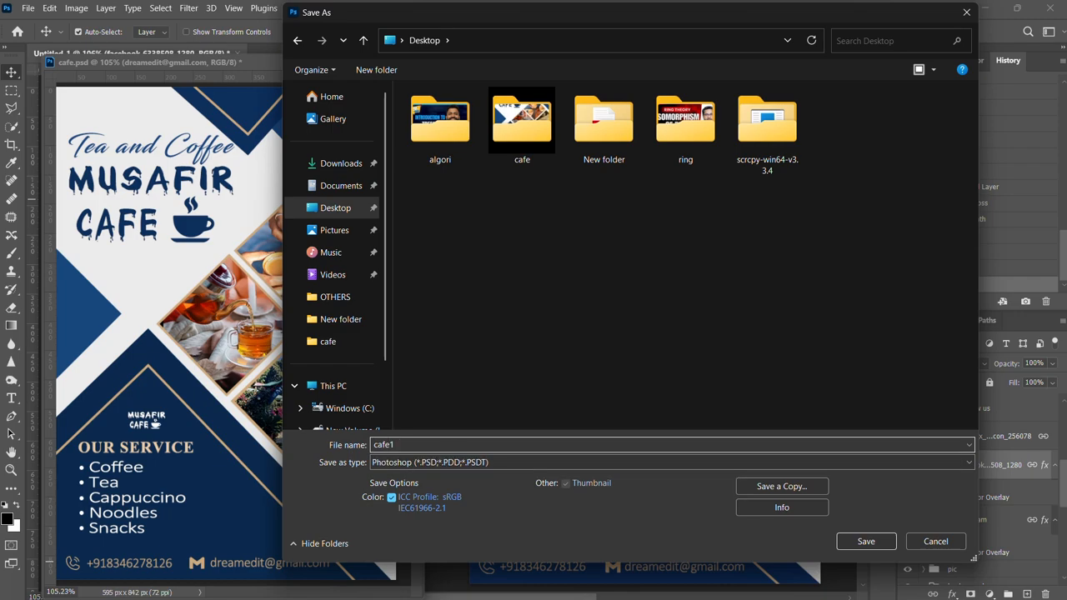
left_click(865, 542)
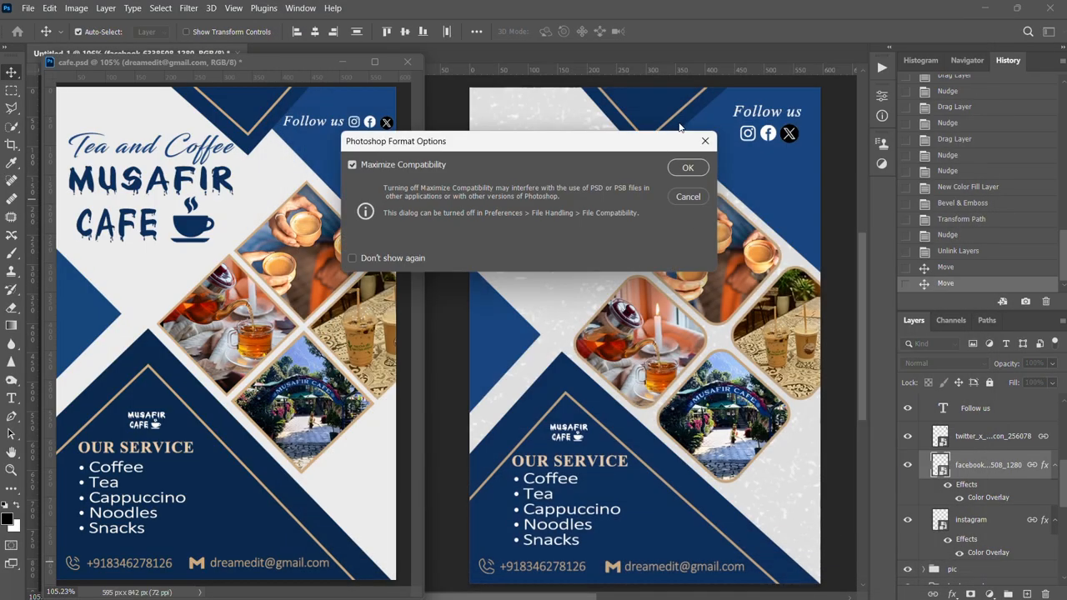
left_click(687, 168)
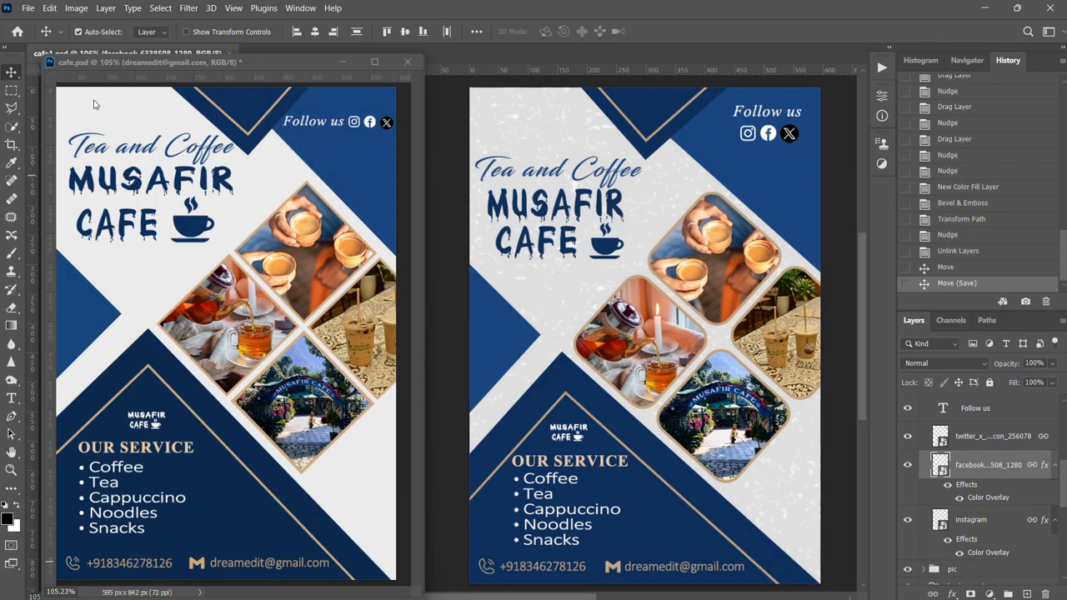
Save a JPEG copy of the poster to the Desktop as cafe1 copy.jpg at quality 12 in Progressive format
left_click(27, 7)
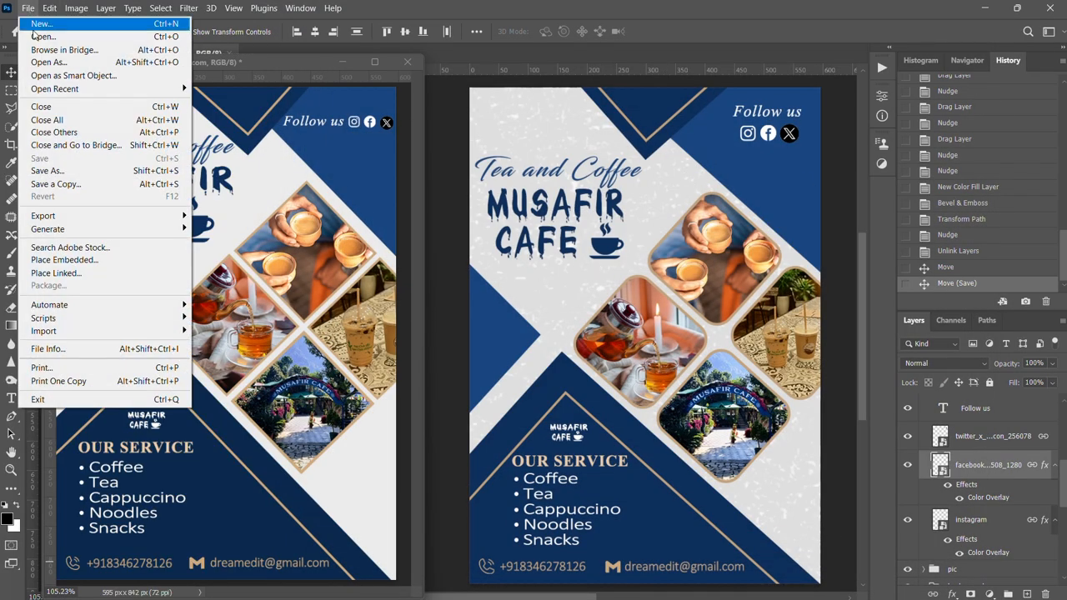
left_click(75, 185)
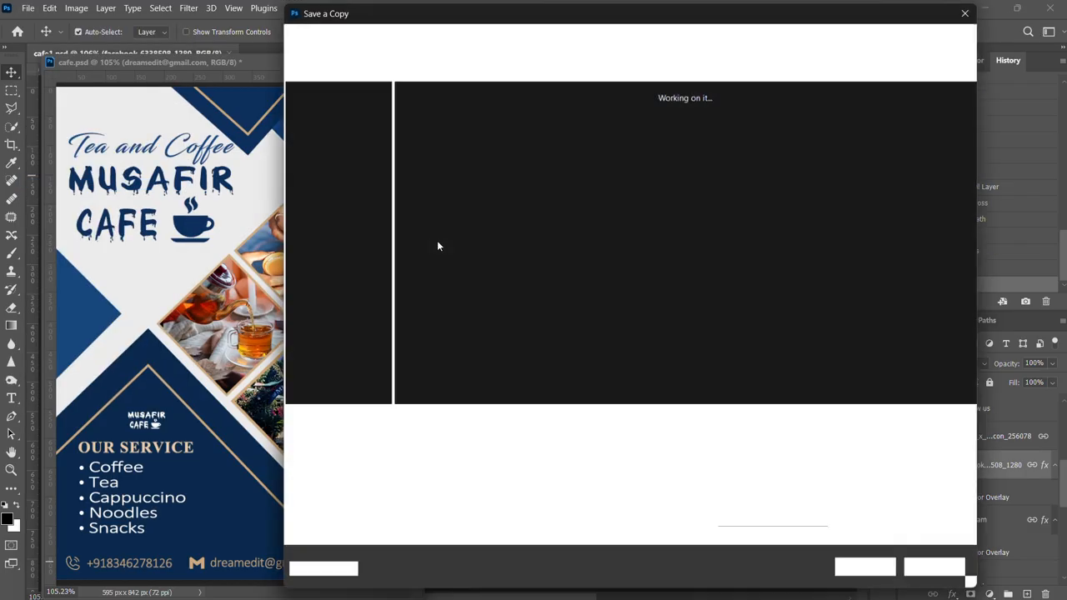
left_click(344, 208)
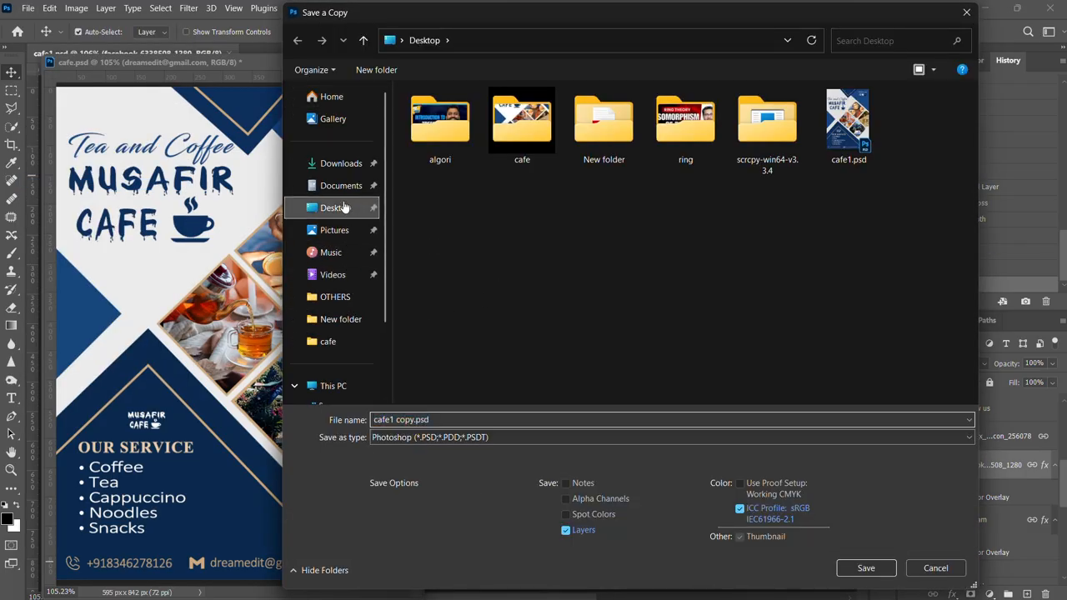
left_click(438, 437)
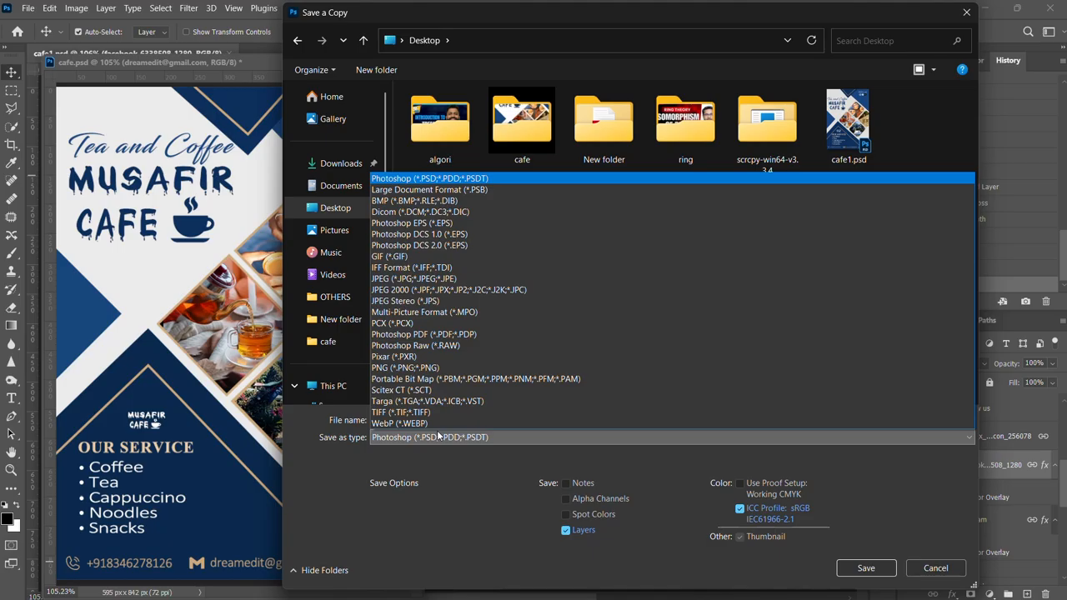
left_click(467, 278)
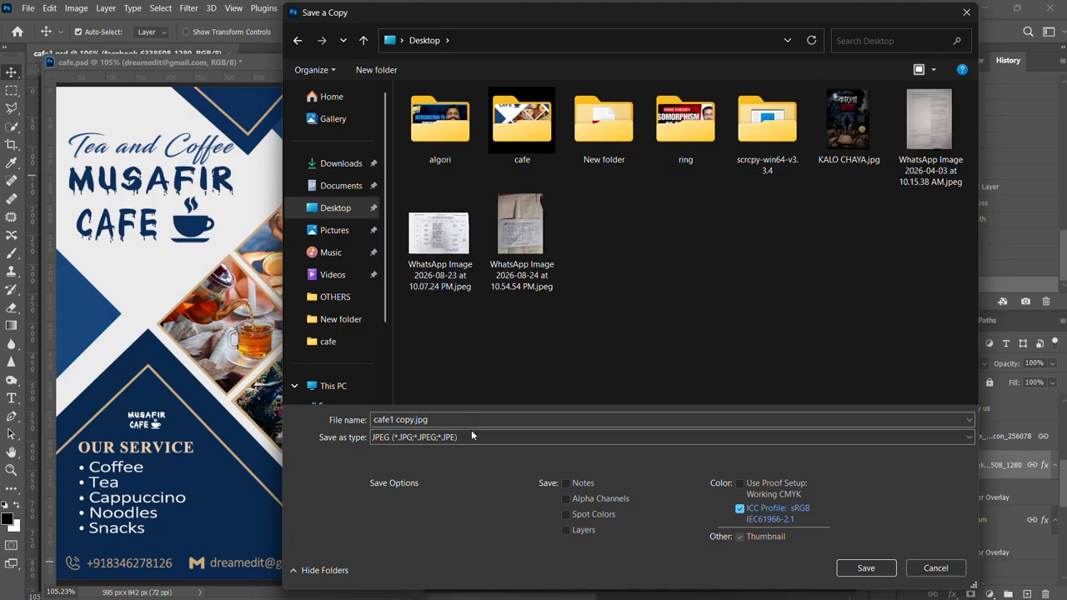
left_click(863, 567)
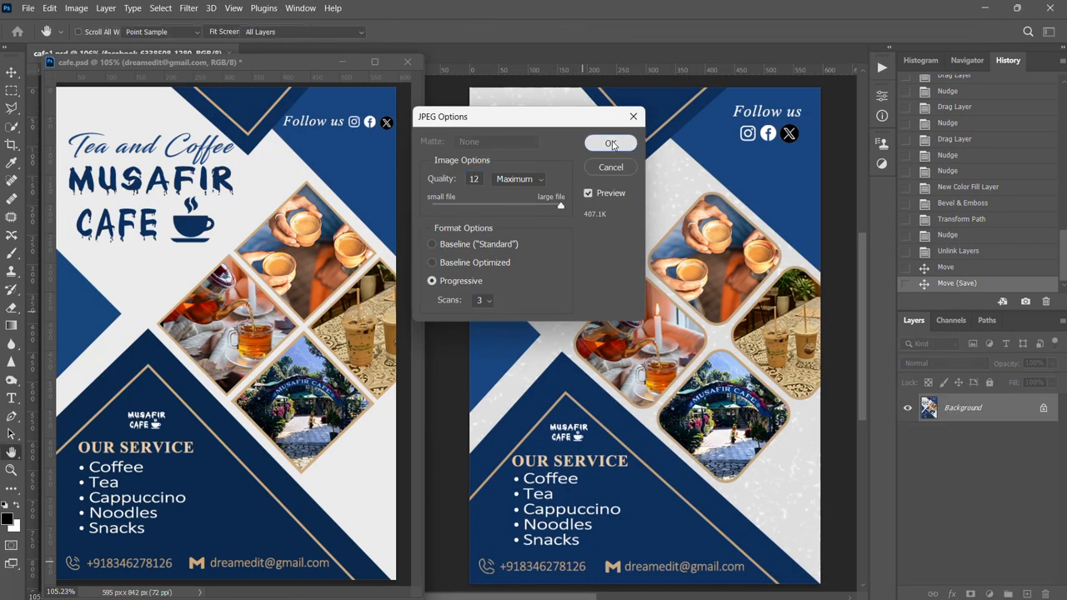
left_click(615, 142)
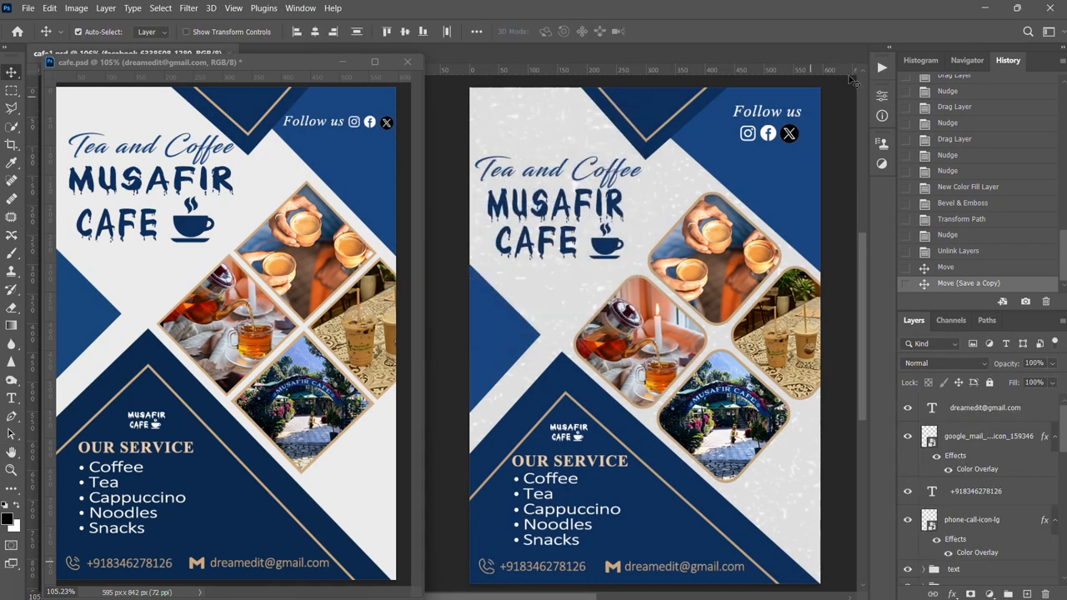
Switch to the desktop, open cafe1 copy.jpg in the image viewer, and examine the exported poster's details full-window
left_click(982, 10)
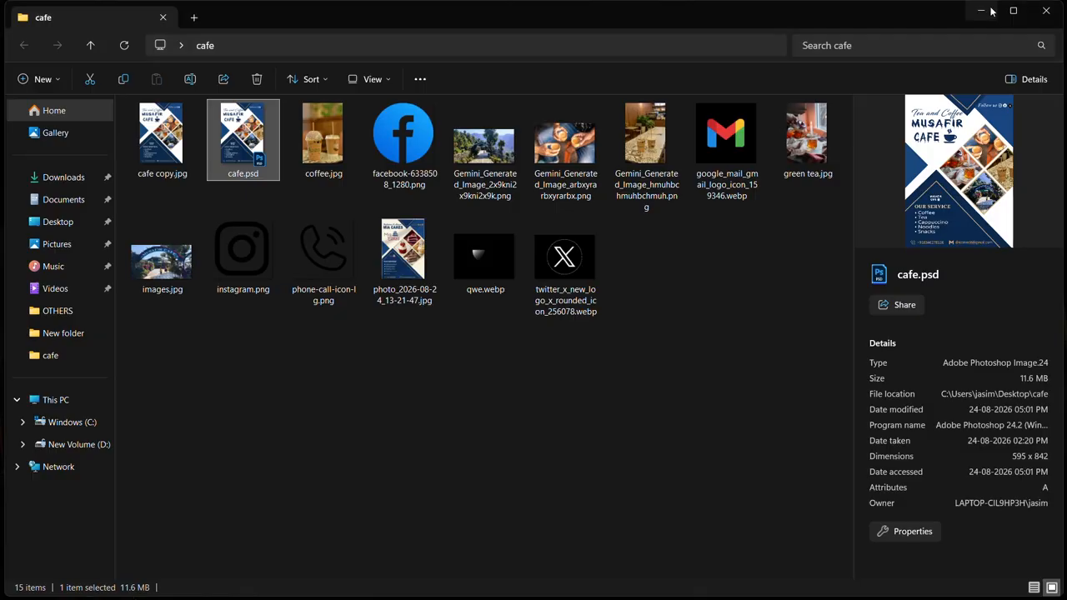
left_click(982, 10)
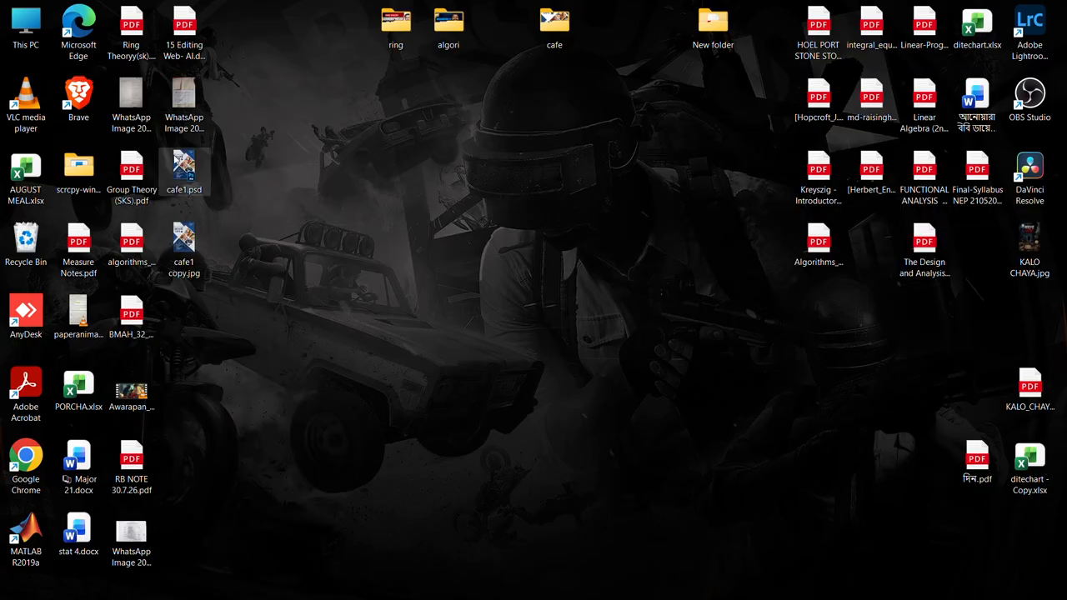
double_click(185, 242)
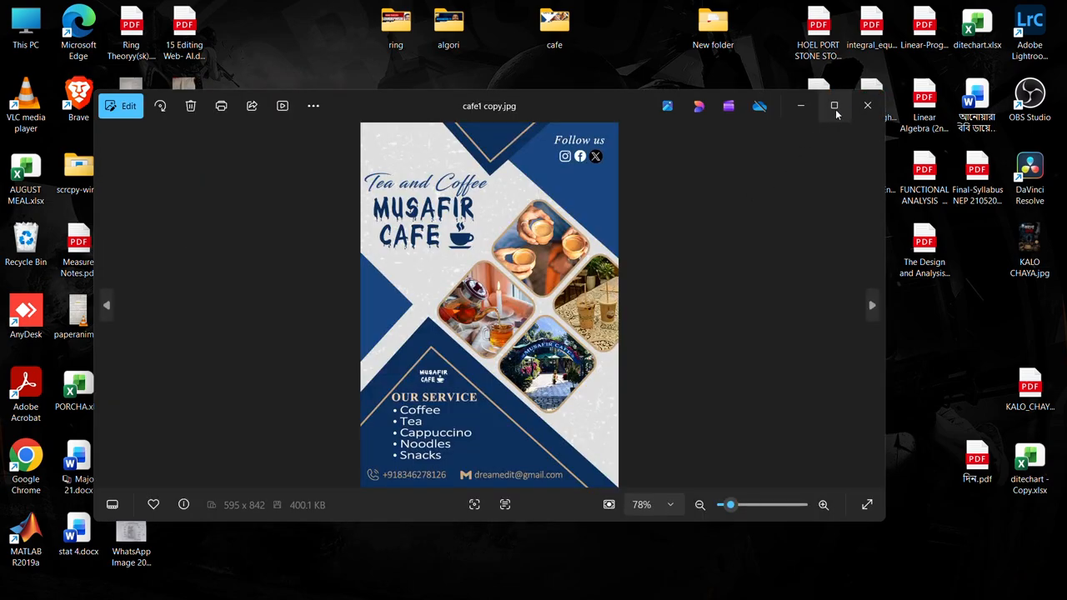
left_click(833, 105)
scroll(673, 335, "up", 1)
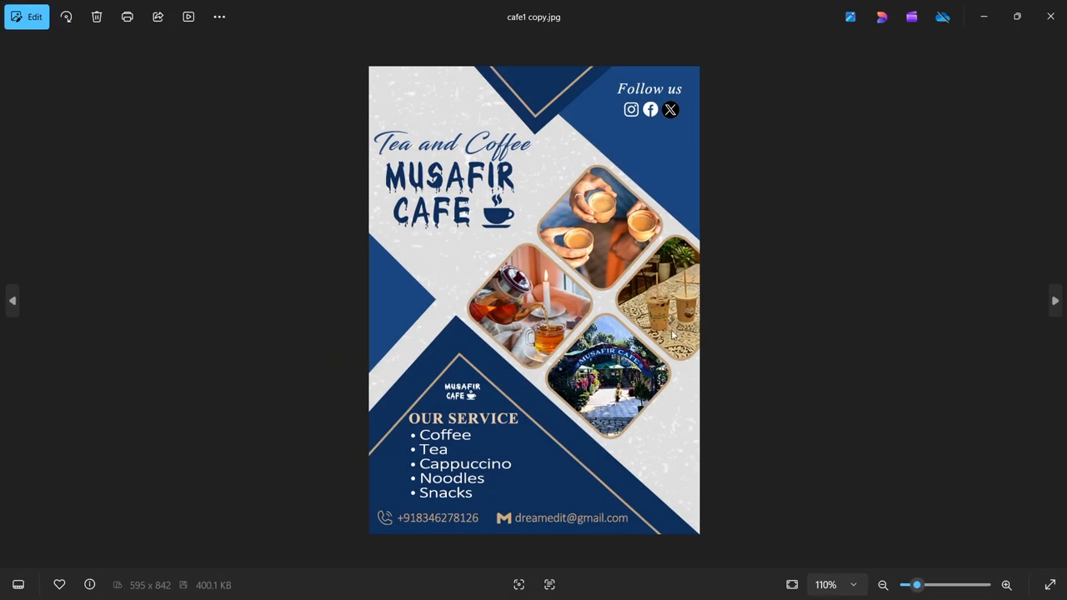
scroll(673, 334, "up", 5)
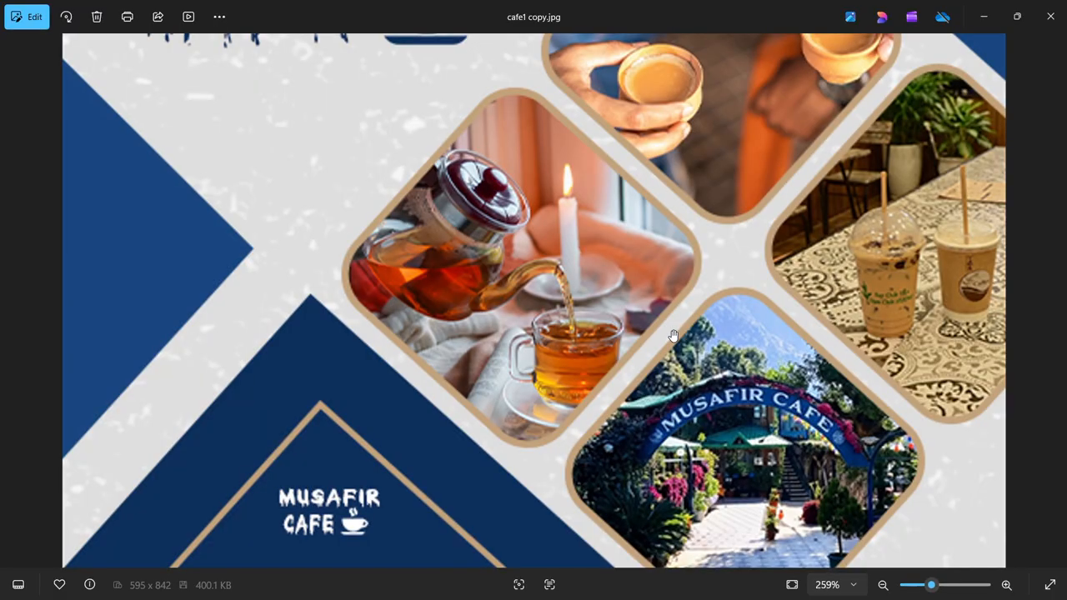
scroll(647, 248, "down", 1)
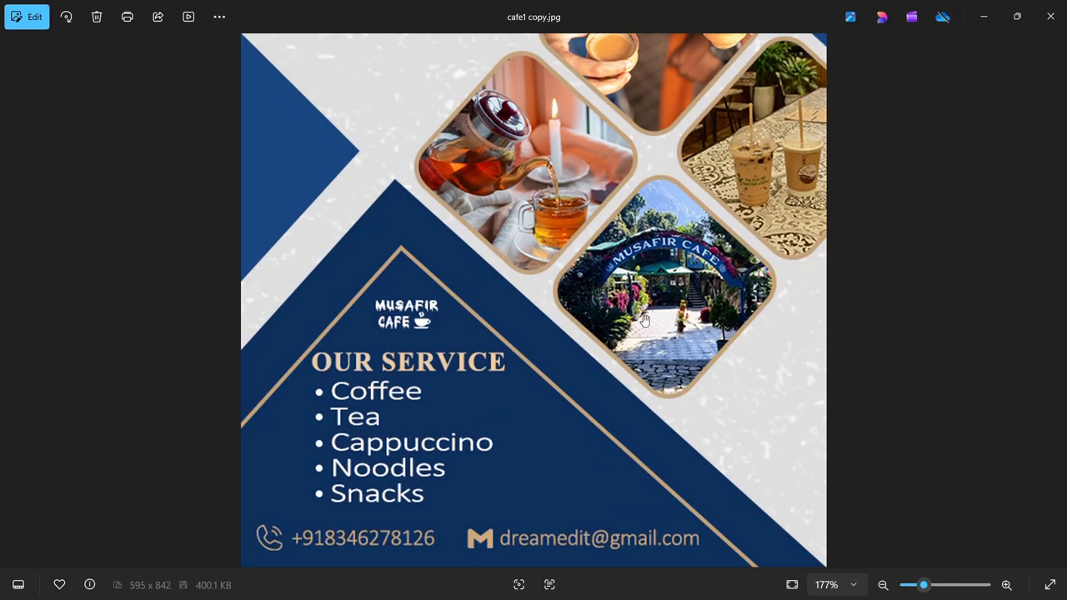
scroll(648, 223, "up", 5)
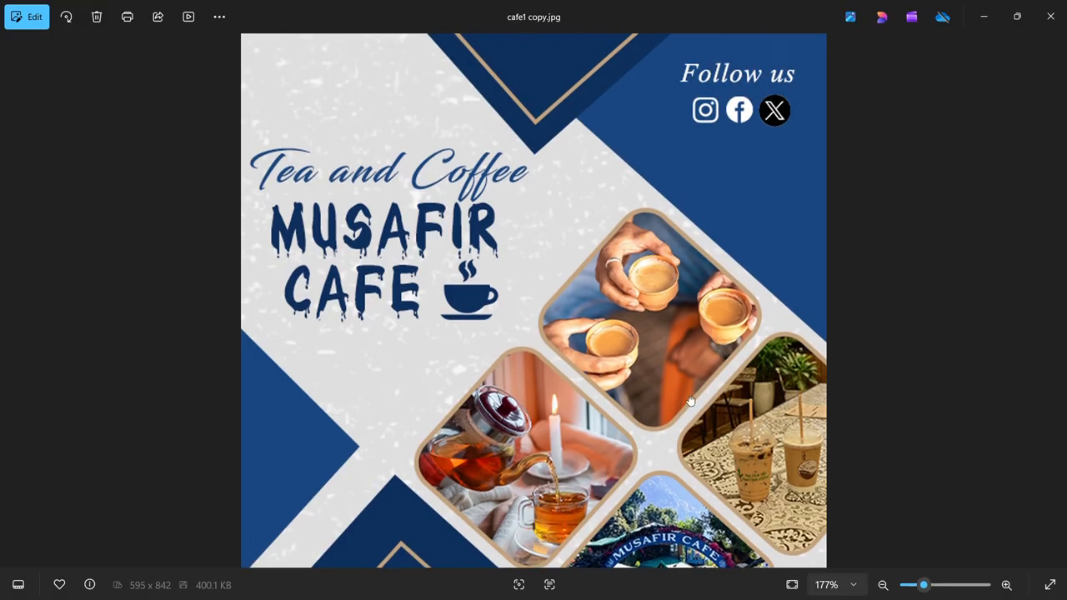